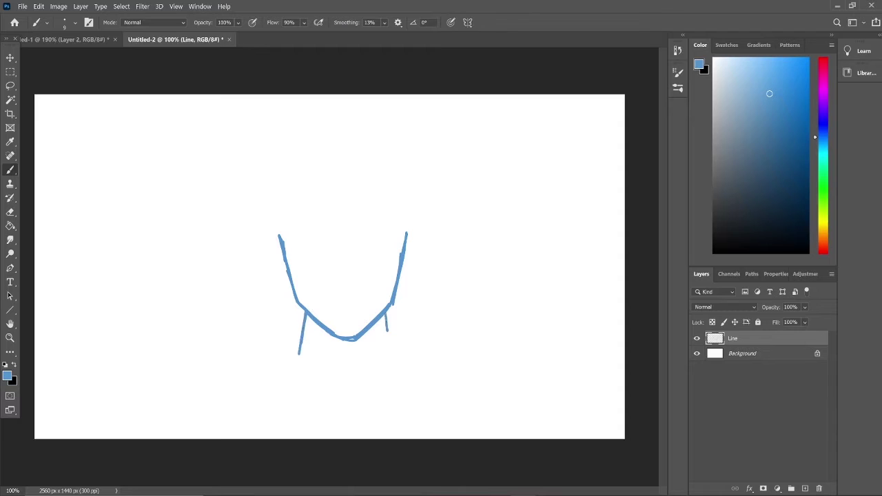
# Step: Sketch a rounded, elongated ear on each side of the head outline
pyautogui.moveTo(249, 231); pyautogui.dragTo(293, 286)
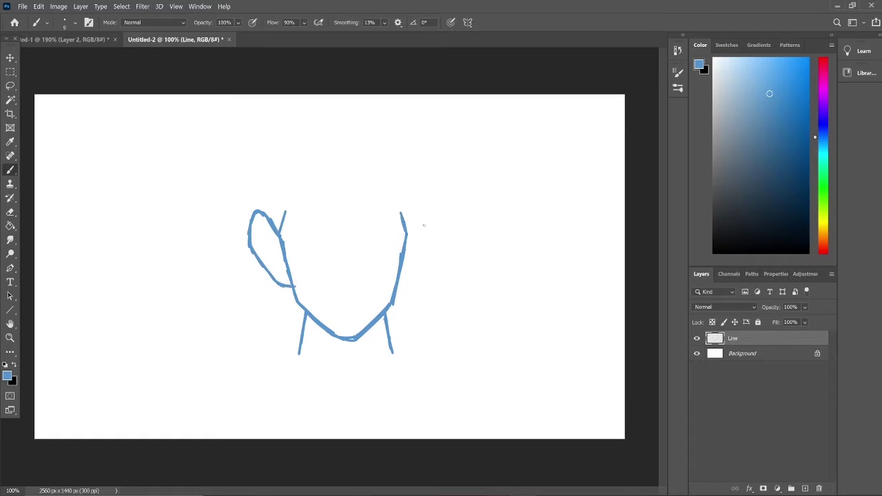
pyautogui.moveTo(407, 236)
pyautogui.mouseDown()
pyautogui.moveTo(425, 211)
pyautogui.moveTo(436, 241)
pyautogui.mouseUp()
pyautogui.moveTo(398, 289); pyautogui.dragTo(436, 237)
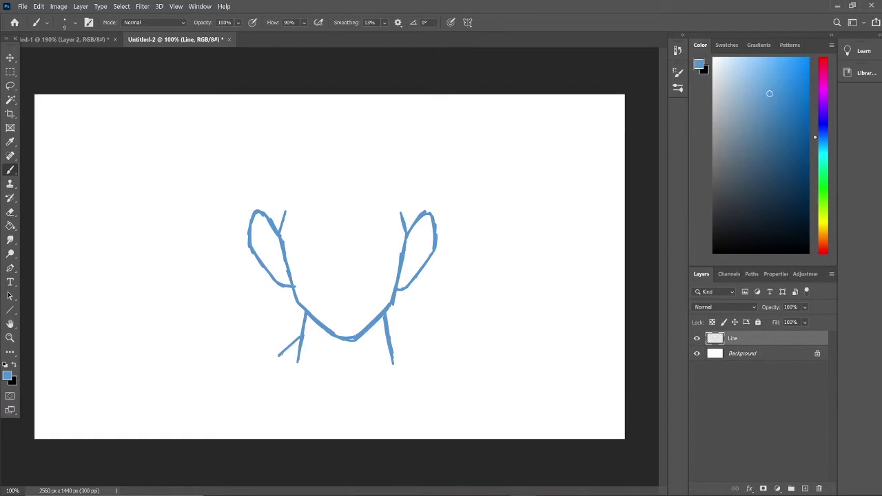
# Step: Undo the neck lines and redraw them slightly wider, with a short sloping shoulder line on each side
pyautogui.hotkey('ctrl', 'z')
pyautogui.hotkey('ctrl', 'z')
pyautogui.hotkey('ctrl', 'z')
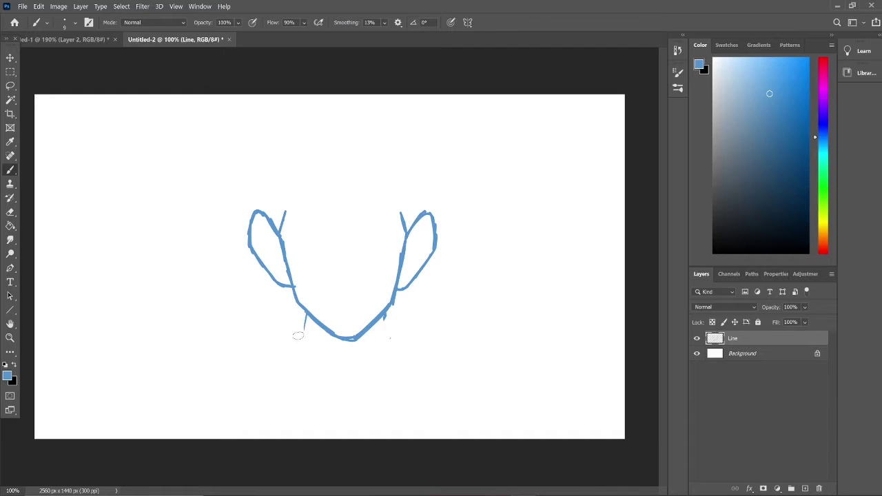
pyautogui.moveTo(294, 334); pyautogui.dragTo(265, 359)
pyautogui.moveTo(395, 333); pyautogui.dragTo(416, 352)
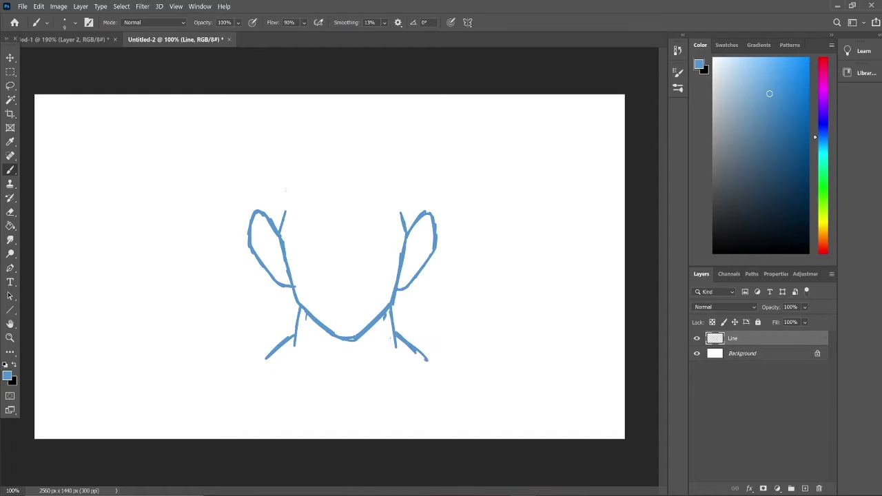
# Step: Sketch the hairline across the forehead, pointed hair spikes rising on both sides of the head, and a curved bang
pyautogui.moveTo(279, 215)
pyautogui.mouseDown()
pyautogui.moveTo(284, 179)
pyautogui.moveTo(351, 169)
pyautogui.moveTo(396, 174)
pyautogui.moveTo(409, 207)
pyautogui.mouseUp()
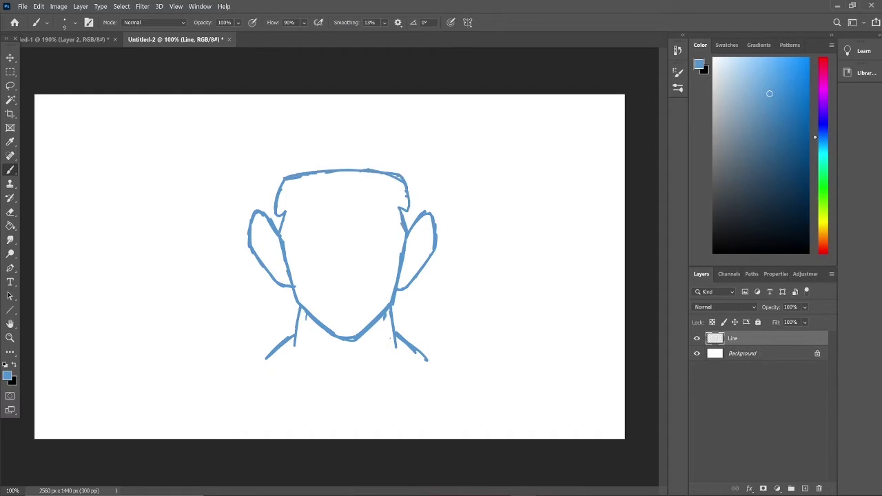
pyautogui.moveTo(295, 296); pyautogui.dragTo(231, 275)
pyautogui.moveTo(394, 297)
pyautogui.mouseDown()
pyautogui.moveTo(444, 288)
pyautogui.moveTo(465, 270)
pyautogui.mouseUp()
pyautogui.moveTo(270, 282)
pyautogui.mouseDown()
pyautogui.moveTo(213, 236)
pyautogui.moveTo(236, 239)
pyautogui.mouseUp()
pyautogui.moveTo(450, 262)
pyautogui.mouseDown()
pyautogui.moveTo(416, 279)
pyautogui.moveTo(449, 218)
pyautogui.mouseUp()
pyautogui.moveTo(249, 250); pyautogui.dragTo(234, 175)
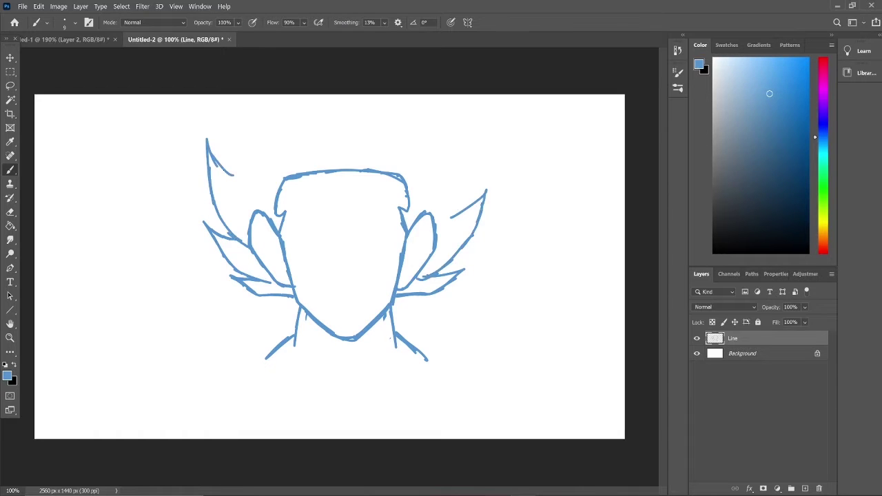
pyautogui.moveTo(448, 219); pyautogui.dragTo(452, 148)
pyautogui.moveTo(314, 174)
pyautogui.mouseDown()
pyautogui.moveTo(248, 194)
pyautogui.moveTo(321, 124)
pyautogui.moveTo(357, 134)
pyautogui.mouseUp()
pyautogui.moveTo(249, 206); pyautogui.dragTo(241, 94)
# Step: Select the whole head sketch with a rectangular marquee and scale it down to about 82%
pyautogui.press('m')
pyautogui.moveTo(63, 95); pyautogui.dragTo(544, 396)
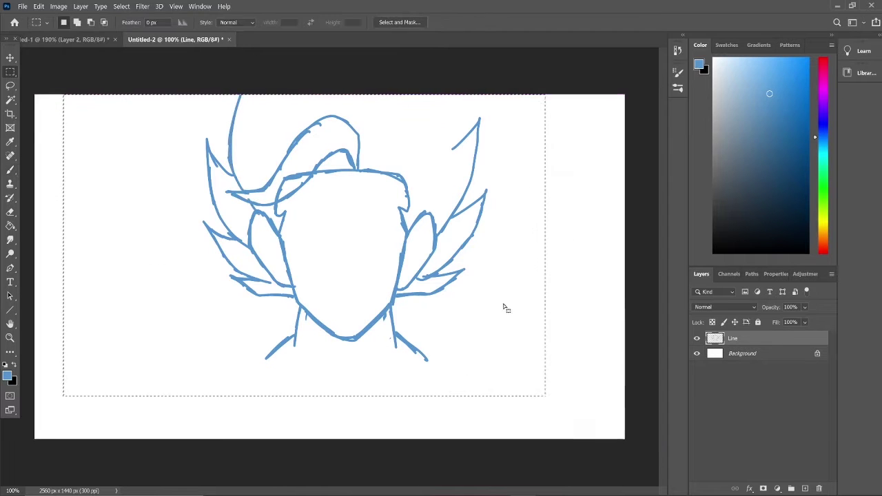
pyautogui.rightClick(502, 305)
pyautogui.click(571, 406)
pyautogui.moveTo(544, 94)
pyautogui.mouseDown()
pyautogui.moveTo(473, 142)
pyautogui.moveTo(492, 134)
pyautogui.mouseUp()
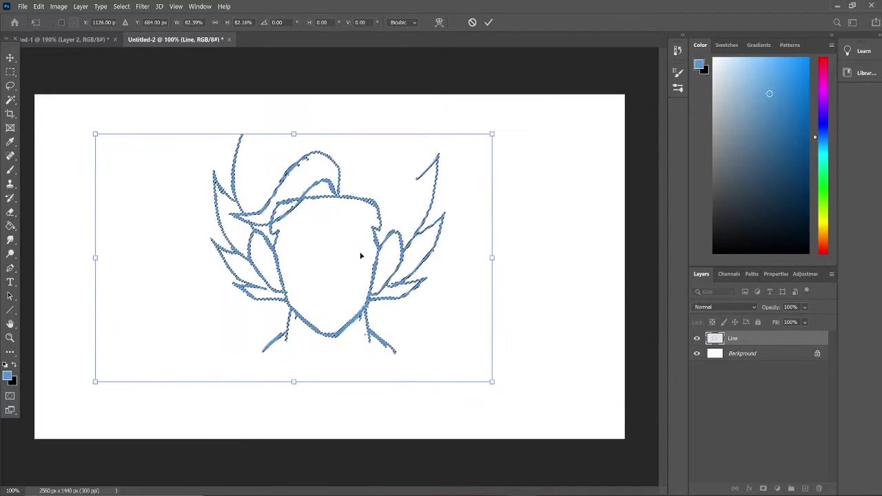
pyautogui.press('Return')
# Step: Extend the hair with tall spikes on both sides and over the forehead, reaching the canvas's upper edge
pyautogui.press('b')
pyautogui.moveTo(238, 164)
pyautogui.mouseDown()
pyautogui.moveTo(252, 102)
pyautogui.moveTo(265, 163)
pyautogui.mouseUp()
pyautogui.moveTo(418, 181)
pyautogui.mouseDown()
pyautogui.moveTo(400, 224)
pyautogui.moveTo(410, 95)
pyautogui.mouseUp()
pyautogui.moveTo(407, 97); pyautogui.dragTo(372, 160)
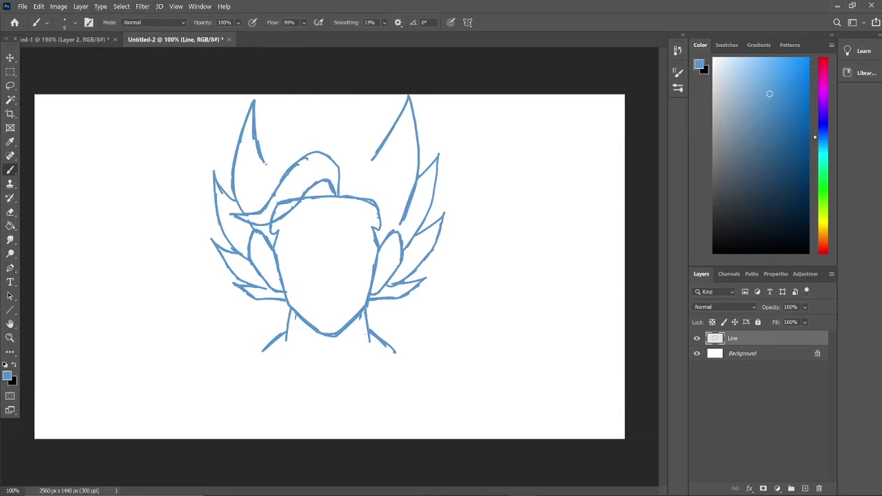
pyautogui.moveTo(290, 95); pyautogui.dragTo(265, 194)
pyautogui.moveTo(307, 95); pyautogui.dragTo(321, 150)
pyautogui.moveTo(366, 97); pyautogui.dragTo(372, 197)
pyautogui.moveTo(337, 95); pyautogui.dragTo(317, 131)
# Step: Select the head sketch again and scale it down to make room above the hair, then deselect it
pyautogui.press('m')
pyautogui.moveTo(83, 94); pyautogui.dragTo(517, 404)
pyautogui.hotkey('ctrl', 't')
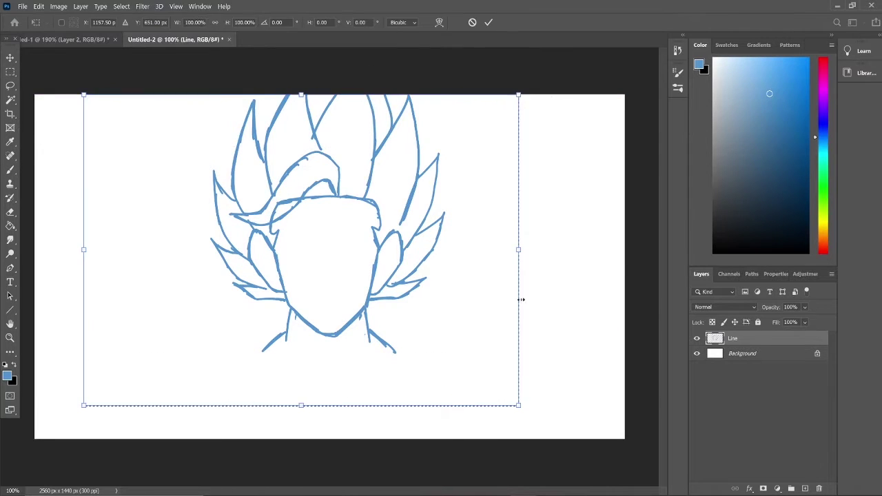
pyautogui.moveTo(82, 94); pyautogui.dragTo(122, 128)
pyautogui.press('Return')
pyautogui.press('l')
pyautogui.click(64, 139)
pyautogui.press('Return')
# Step: Complete the cut-off hair spikes with pointed tips and add small spikes between them
pyautogui.click(10, 170)
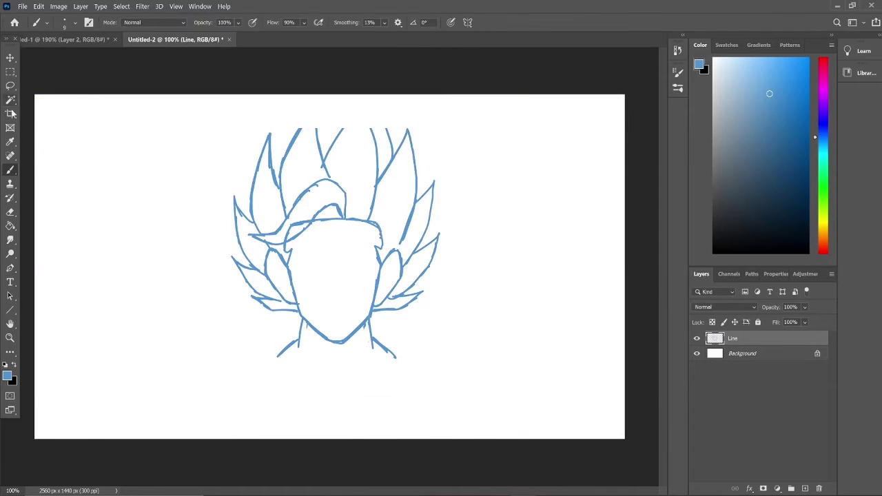
pyautogui.moveTo(316, 103); pyautogui.dragTo(304, 138)
pyautogui.moveTo(354, 95)
pyautogui.mouseDown()
pyautogui.moveTo(378, 148)
pyautogui.moveTo(336, 137)
pyautogui.mouseUp()
pyautogui.moveTo(370, 96); pyautogui.dragTo(393, 155)
pyautogui.moveTo(332, 114)
pyautogui.mouseDown()
pyautogui.moveTo(318, 136)
pyautogui.moveTo(331, 141)
pyautogui.mouseUp()
pyautogui.moveTo(287, 131); pyautogui.dragTo(272, 168)
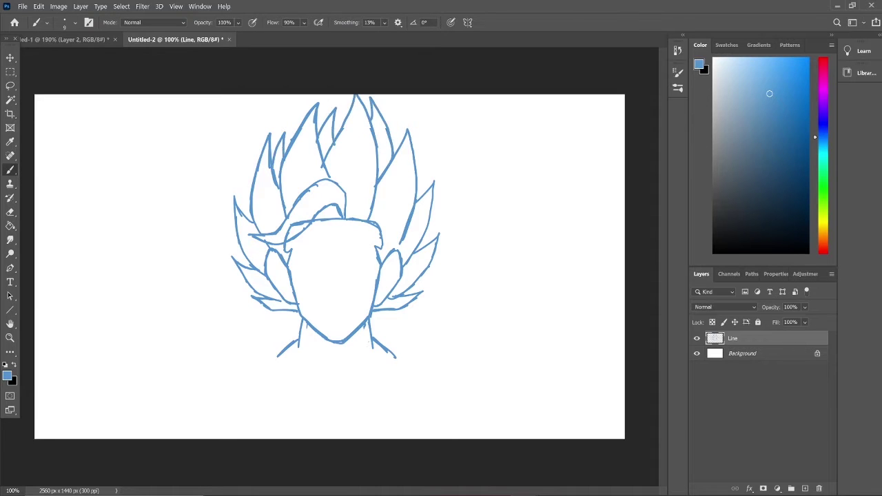
# Step: Sketch the V-shaped collar and the undershirt neckline below the head, and add the neck muscle lines
pyautogui.moveTo(275, 348); pyautogui.dragTo(284, 406)
pyautogui.moveTo(397, 348); pyautogui.dragTo(384, 412)
pyautogui.moveTo(282, 403); pyautogui.dragTo(315, 438)
pyautogui.moveTo(380, 416); pyautogui.dragTo(357, 438)
pyautogui.moveTo(279, 378)
pyautogui.mouseDown()
pyautogui.moveTo(350, 394)
pyautogui.moveTo(390, 378)
pyautogui.moveTo(355, 365)
pyautogui.moveTo(392, 359)
pyautogui.moveTo(368, 365)
pyautogui.mouseUp()
pyautogui.press('e')
pyautogui.press('b')
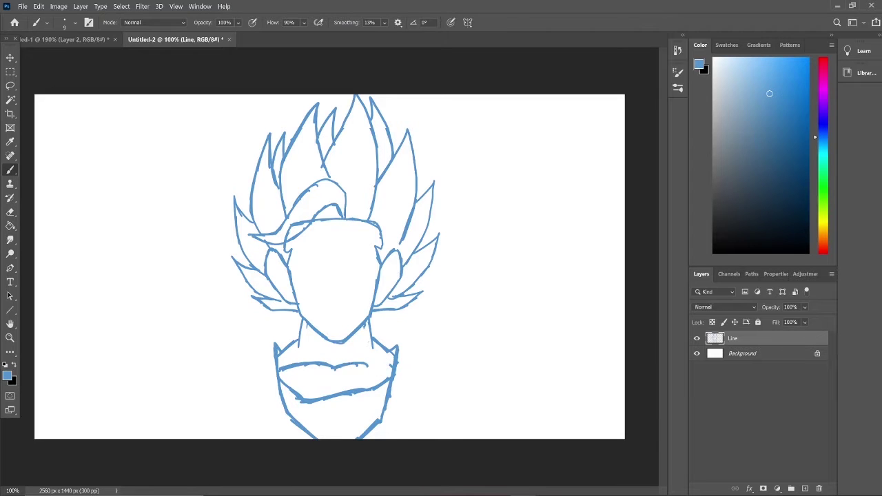
pyautogui.moveTo(316, 342); pyautogui.dragTo(327, 360)
pyautogui.moveTo(355, 334); pyautogui.dragTo(342, 363)
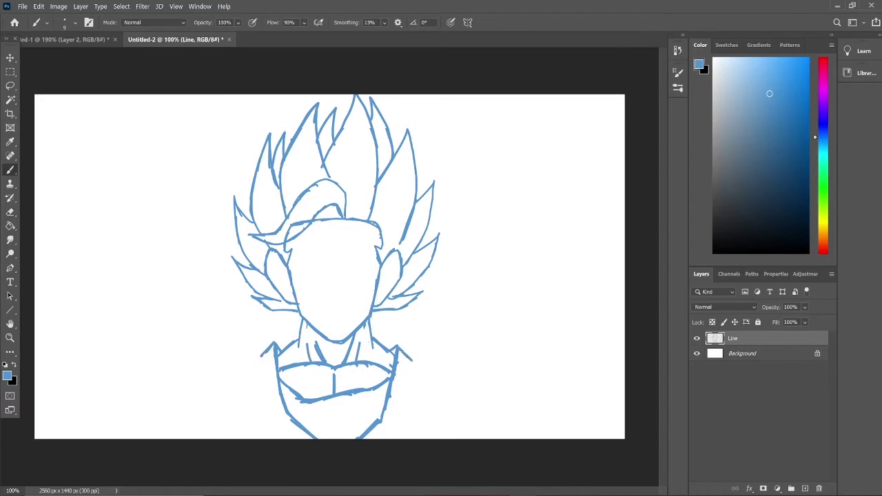
# Step: Draw the shoulder tops and outer side edges of the character's jacket down to the canvas's lower edge
pyautogui.moveTo(242, 356); pyautogui.dragTo(252, 354)
pyautogui.moveTo(425, 362); pyautogui.dragTo(481, 366)
pyautogui.moveTo(245, 356)
pyautogui.mouseDown()
pyautogui.moveTo(194, 345)
pyautogui.moveTo(204, 438)
pyautogui.mouseUp()
pyautogui.moveTo(480, 366); pyautogui.dragTo(467, 438)
# Step: Add fabric fold lines to the jacket and sketch the upper arms outside both shoulders
pyautogui.moveTo(413, 363); pyautogui.dragTo(414, 401)
pyautogui.moveTo(261, 358); pyautogui.dragTo(261, 405)
pyautogui.moveTo(436, 415); pyautogui.dragTo(424, 438)
pyautogui.moveTo(245, 420); pyautogui.dragTo(257, 438)
pyautogui.moveTo(210, 412); pyautogui.dragTo(219, 438)
pyautogui.moveTo(455, 418); pyautogui.dragTo(448, 438)
pyautogui.moveTo(193, 362); pyautogui.dragTo(198, 438)
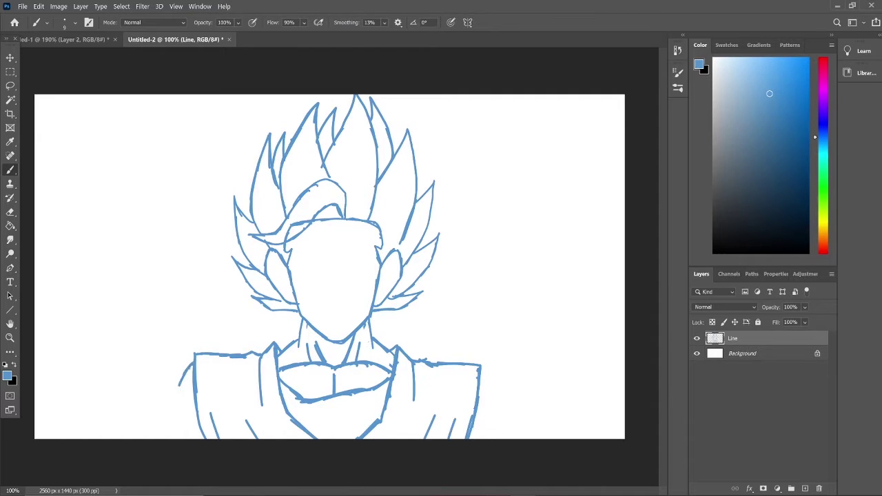
pyautogui.moveTo(480, 376); pyautogui.dragTo(484, 436)
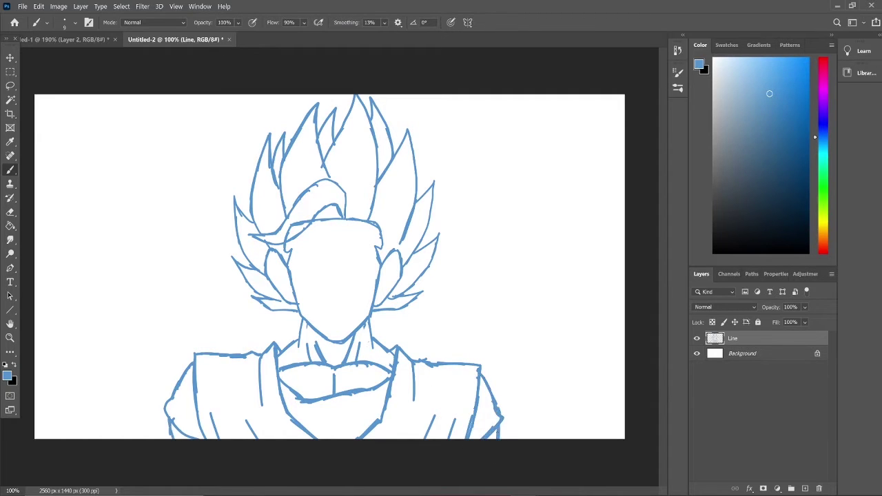
# Step: Draw a vertical centre guideline down the face and a curved horizontal eye guideline across it
pyautogui.moveTo(331, 230)
pyautogui.mouseDown()
pyautogui.moveTo(336, 341)
pyautogui.moveTo(334, 217)
pyautogui.mouseUp()
pyautogui.hotkey('ctrl', 'z')
pyautogui.hotkey('ctrl', 'z')
pyautogui.moveTo(288, 262)
pyautogui.mouseDown()
pyautogui.moveTo(336, 257)
pyautogui.moveTo(379, 270)
pyautogui.mouseUp()
# Step: Create a new layer named Hard Line and reset the drawing colour to black
pyautogui.hotkey('ctrl', 'shift', 'n')
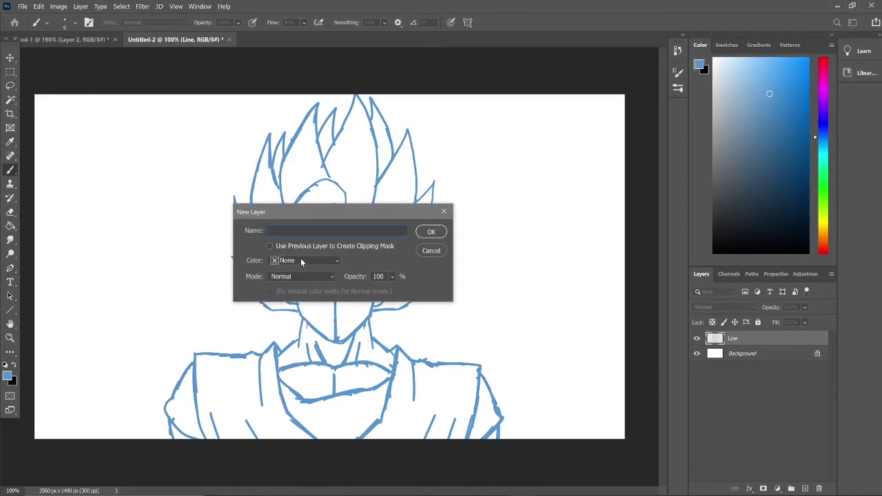
pyautogui.write('Hard Line')
pyautogui.press('Return')
pyautogui.press('d')
pyautogui.click(74, 22)
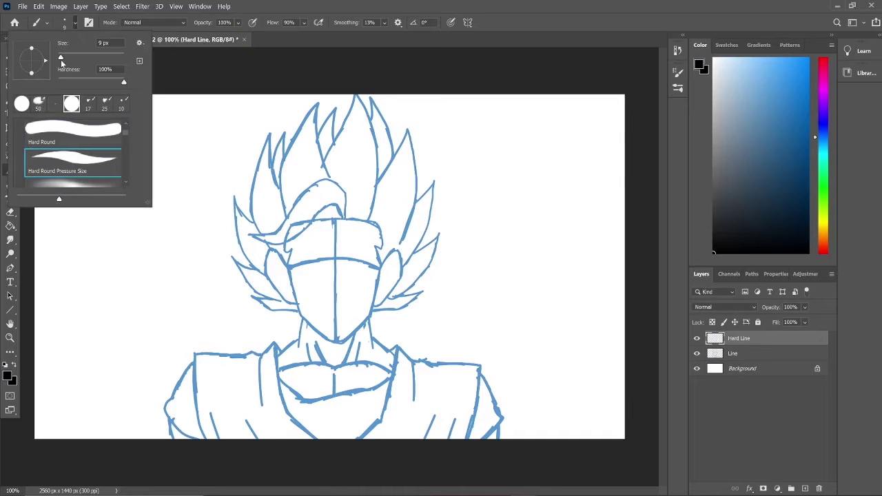
# Step: Lower the opacity of the Line layer to fade the sketch and make the Hard Line layer active
pyautogui.click(733, 353)
pyautogui.click(804, 306)
pyautogui.moveTo(830, 319)
pyautogui.mouseDown()
pyautogui.moveTo(786, 319)
pyautogui.moveTo(797, 317)
pyautogui.mouseUp()
pyautogui.click(758, 338)
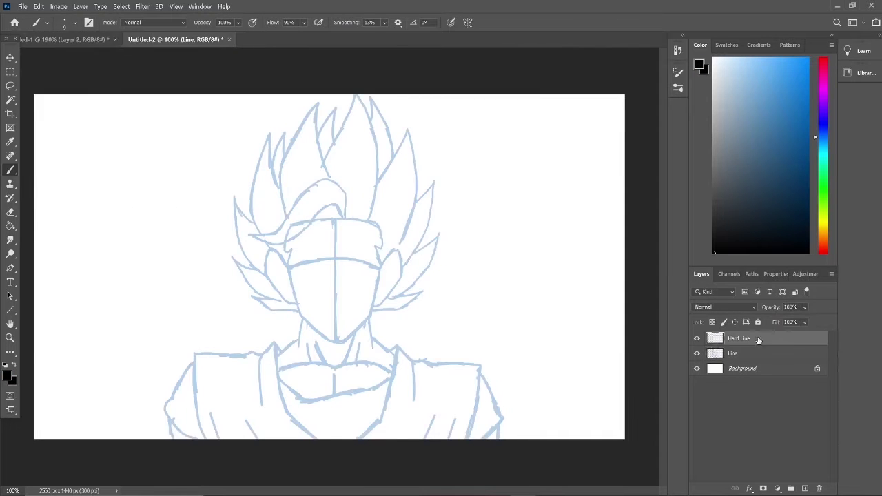
# Step: Reduce the brush size to 6 px for inking the face
pyautogui.click(75, 22)
pyautogui.moveTo(21, 53); pyautogui.dragTo(17, 53)
pyautogui.click(359, 212)
pyautogui.scroll(5, 316, 257)
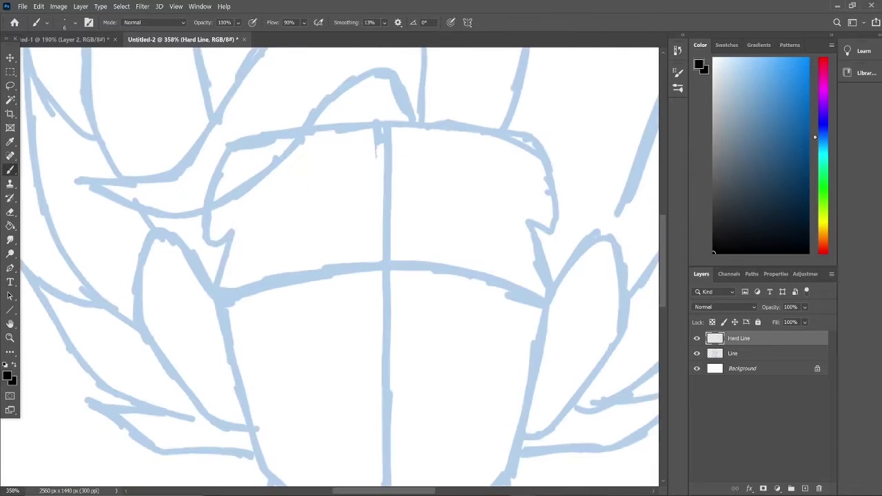
# Step: Ink the nose tip, the wrinkle between the brows and the arched outline of the right eyebrow, undoing unsatisfactory strokes
pyautogui.moveTo(378, 300)
pyautogui.mouseDown()
pyautogui.moveTo(394, 292)
pyautogui.moveTo(377, 292)
pyautogui.moveTo(400, 309)
pyautogui.moveTo(376, 292)
pyautogui.moveTo(396, 254)
pyautogui.moveTo(522, 252)
pyautogui.mouseUp()
pyautogui.hotkey('ctrl', 'z')
pyautogui.hotkey('ctrl', 'z')
pyautogui.hotkey('ctrl', 'z')
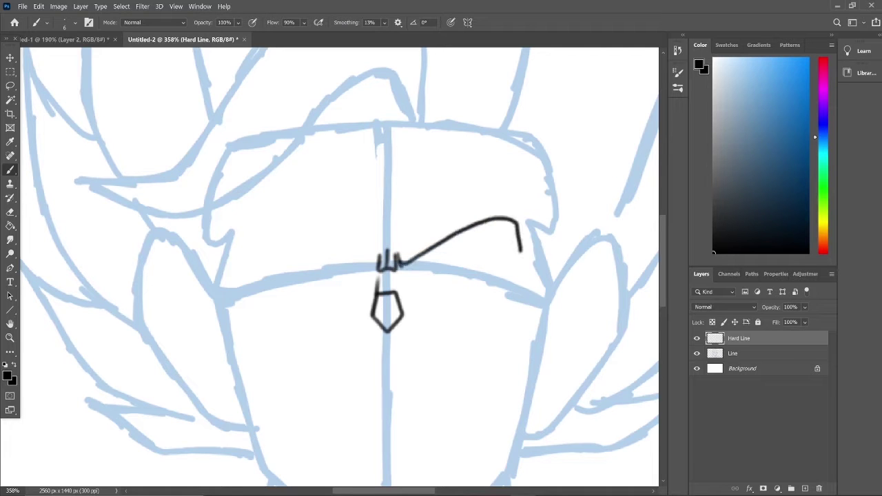
pyautogui.moveTo(400, 269); pyautogui.dragTo(518, 253)
pyautogui.hotkey('ctrl', 'z')
pyautogui.scroll(-1, 509, 249)
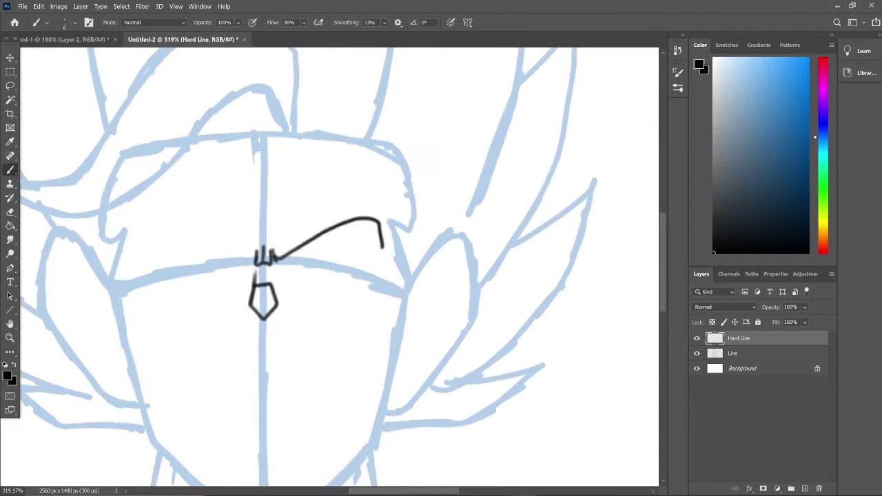
pyautogui.hotkey('ctrl', 'z')
pyautogui.moveTo(380, 225); pyautogui.dragTo(384, 248)
# Step: Ink the eye under the right eyebrow and a thick sideburn line at the right temple
pyautogui.moveTo(276, 262)
pyautogui.mouseDown()
pyautogui.moveTo(383, 235)
pyautogui.moveTo(389, 248)
pyautogui.moveTo(349, 265)
pyautogui.moveTo(378, 237)
pyautogui.mouseUp()
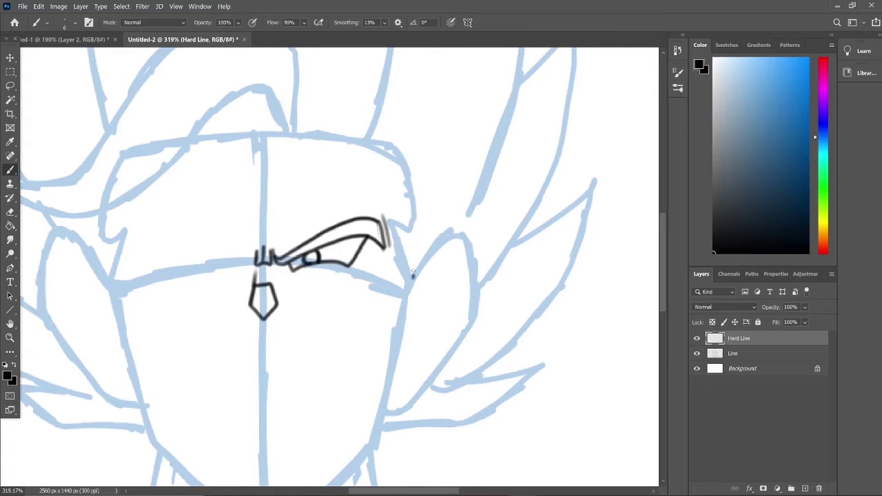
pyautogui.moveTo(412, 274); pyautogui.dragTo(396, 223)
pyautogui.moveTo(393, 225); pyautogui.dragTo(414, 277)
pyautogui.scroll(-5, 160, 228)
pyautogui.scroll(6, 218, 267)
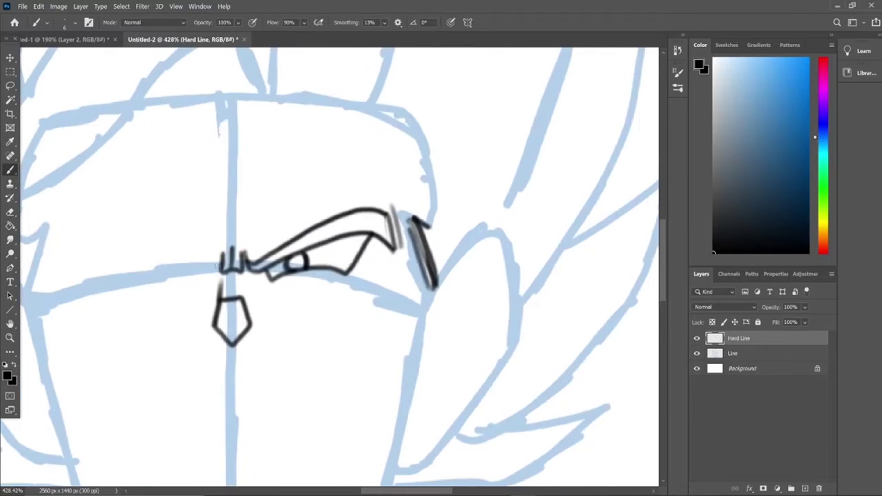
# Step: Ink the left eyebrow and the eye with its iris, mirroring the right side
pyautogui.moveTo(214, 262)
pyautogui.mouseDown()
pyautogui.moveTo(91, 198)
pyautogui.moveTo(61, 240)
pyautogui.moveTo(114, 228)
pyautogui.moveTo(207, 266)
pyautogui.mouseUp()
pyautogui.moveTo(98, 232)
pyautogui.mouseDown()
pyautogui.moveTo(111, 267)
pyautogui.moveTo(200, 275)
pyautogui.mouseUp()
pyautogui.moveTo(165, 250); pyautogui.dragTo(180, 257)
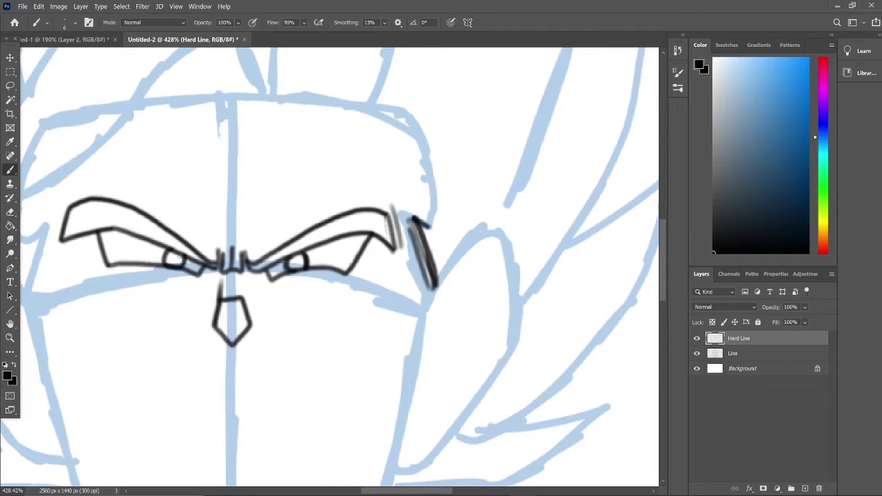
# Step: Lasso the left eye and eyebrow, transform them to match the right side, and deselect
pyautogui.scroll(-5, 475, 241)
pyautogui.scroll(4, 476, 241)
pyautogui.press('l')
pyautogui.moveTo(114, 248)
pyautogui.mouseDown()
pyautogui.moveTo(118, 315)
pyautogui.moveTo(113, 252)
pyautogui.mouseUp()
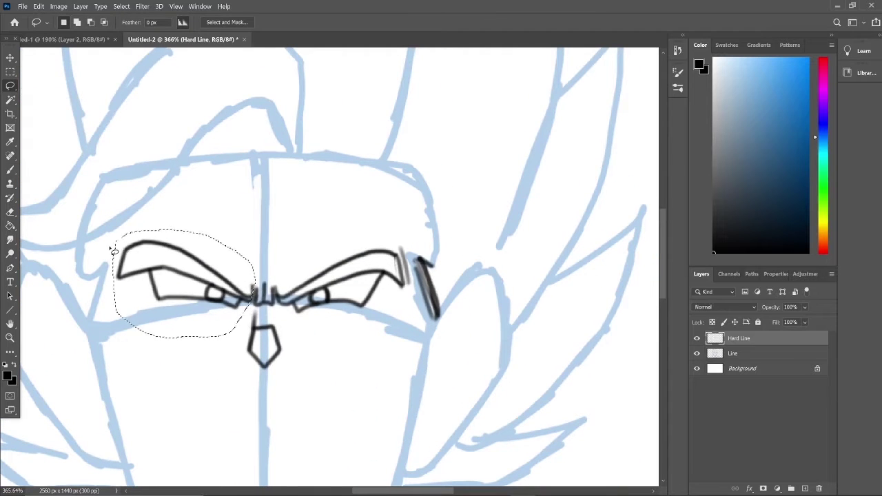
pyautogui.rightClick(282, 214)
pyautogui.click(324, 378)
pyautogui.moveTo(197, 220); pyautogui.dragTo(188, 203)
pyautogui.moveTo(207, 270); pyautogui.dragTo(217, 265)
pyautogui.press('Return')
pyautogui.hotkey('ctrl', 'd')
# Step: Add wrinkle strokes beside the left eyebrow, then erase and redraw the right eye and lower brow line
pyautogui.press('b')
pyautogui.moveTo(124, 239); pyautogui.dragTo(112, 279)
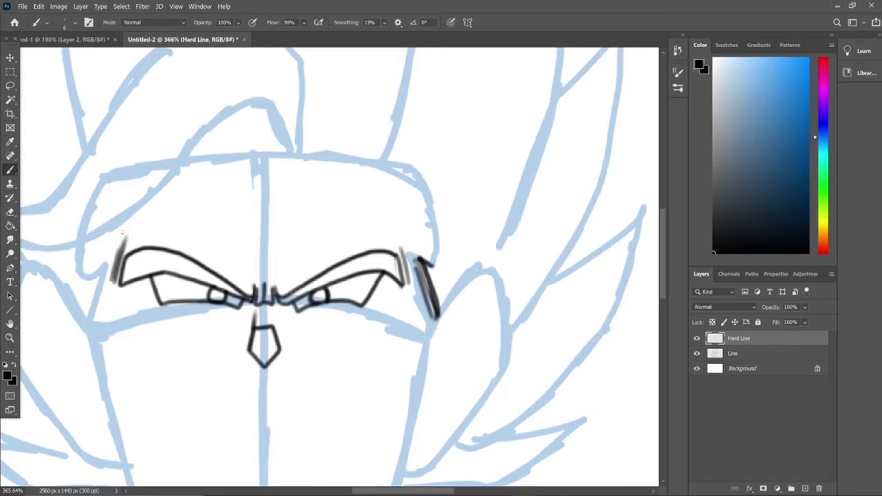
pyautogui.press('e')
pyautogui.moveTo(402, 254)
pyautogui.mouseDown()
pyautogui.moveTo(372, 289)
pyautogui.moveTo(291, 295)
pyautogui.moveTo(404, 278)
pyautogui.mouseUp()
pyautogui.press('b')
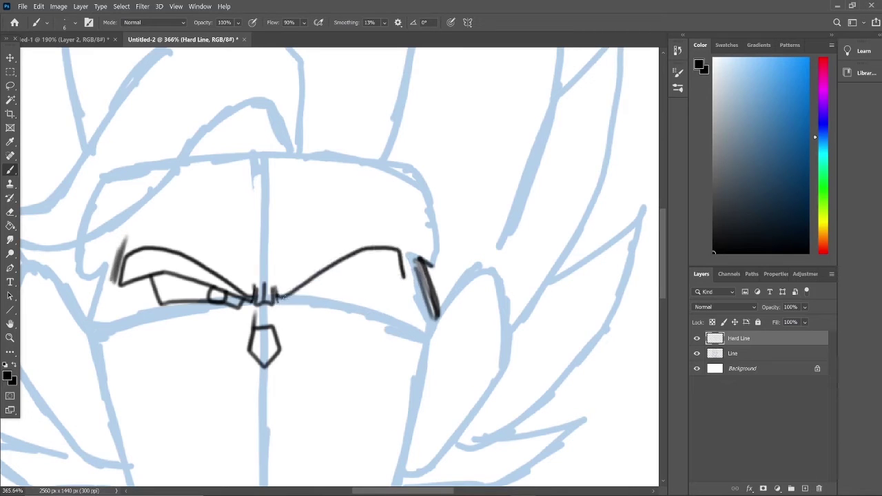
pyautogui.moveTo(278, 299)
pyautogui.mouseDown()
pyautogui.moveTo(405, 268)
pyautogui.moveTo(413, 251)
pyautogui.moveTo(363, 303)
pyautogui.moveTo(387, 271)
pyautogui.mouseUp()
pyautogui.moveTo(312, 295); pyautogui.dragTo(314, 307)
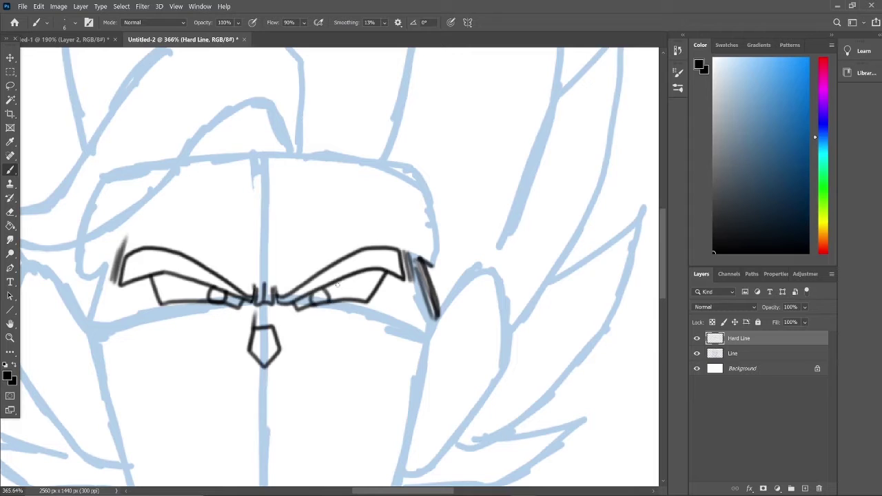
pyautogui.hotkey('ctrl', 'z')
pyautogui.moveTo(364, 302); pyautogui.dragTo(376, 270)
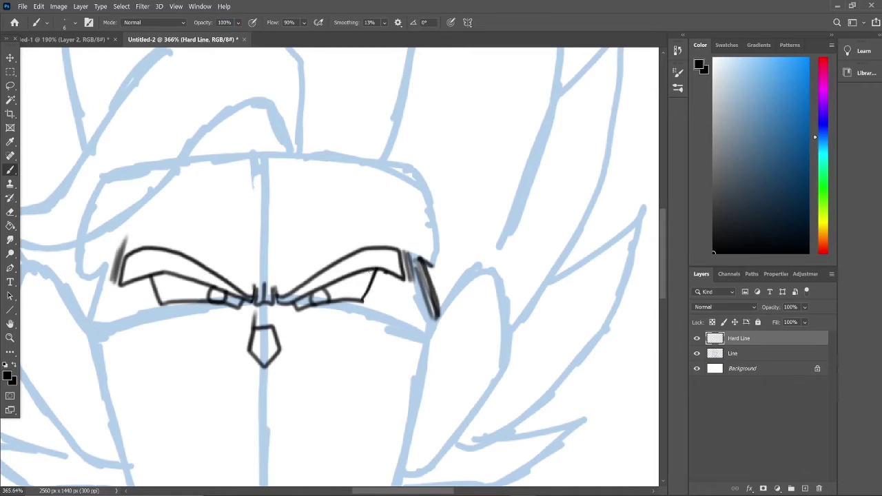
# Step: Erase the inked eyes, eyebrows and nose from the Hard Line layer
pyautogui.press('e')
pyautogui.moveTo(175, 315)
pyautogui.mouseDown()
pyautogui.moveTo(228, 303)
pyautogui.moveTo(138, 265)
pyautogui.moveTo(384, 296)
pyautogui.moveTo(431, 290)
pyautogui.mouseUp()
pyautogui.scroll(-1, 338, 268)
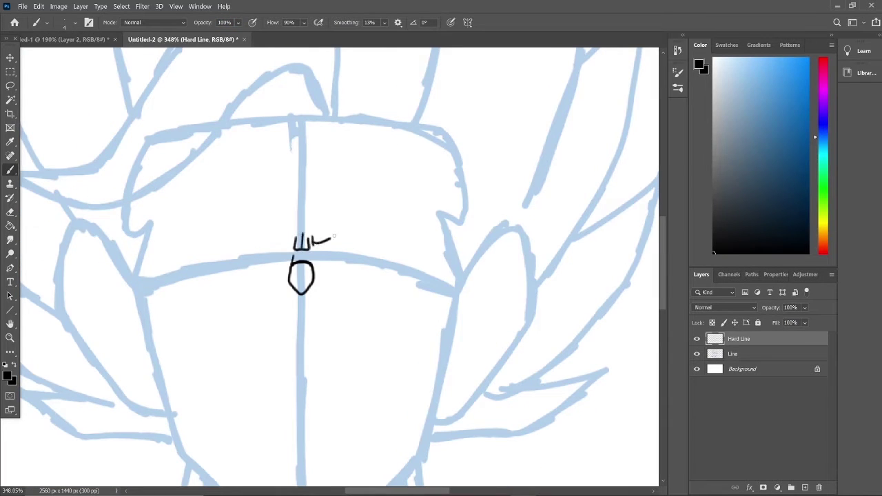
# Step: Ink the right eyebrow, its side wrinkles and the eye outline with finer strokes, raising the brush smoothing to 31%
pyautogui.moveTo(334, 236); pyautogui.dragTo(426, 231)
pyautogui.moveTo(314, 250)
pyautogui.mouseDown()
pyautogui.moveTo(361, 234)
pyautogui.moveTo(429, 234)
pyautogui.mouseUp()
pyautogui.moveTo(384, 22); pyautogui.dragTo(399, 43)
pyautogui.moveTo(427, 213); pyautogui.dragTo(434, 236)
pyautogui.moveTo(327, 253); pyautogui.dragTo(383, 248)
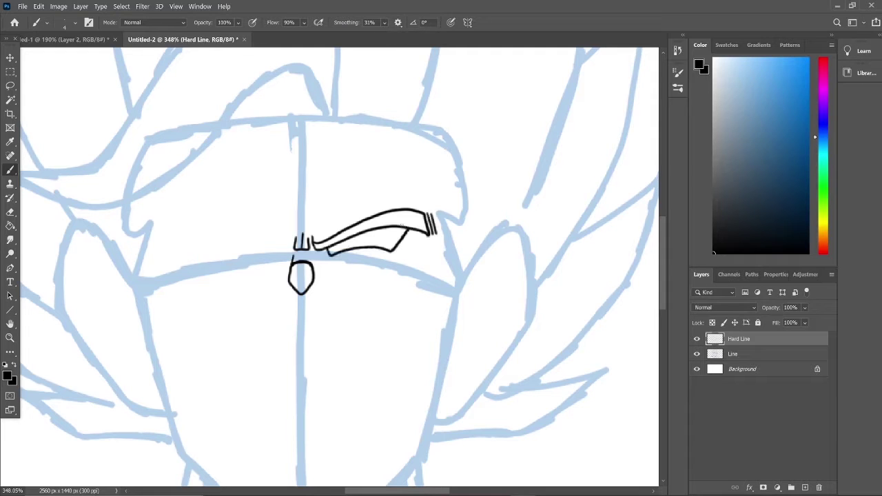
# Step: Try to ink the left eyebrow to match the right one, undoing its strokes
pyautogui.moveTo(149, 225); pyautogui.dragTo(111, 232)
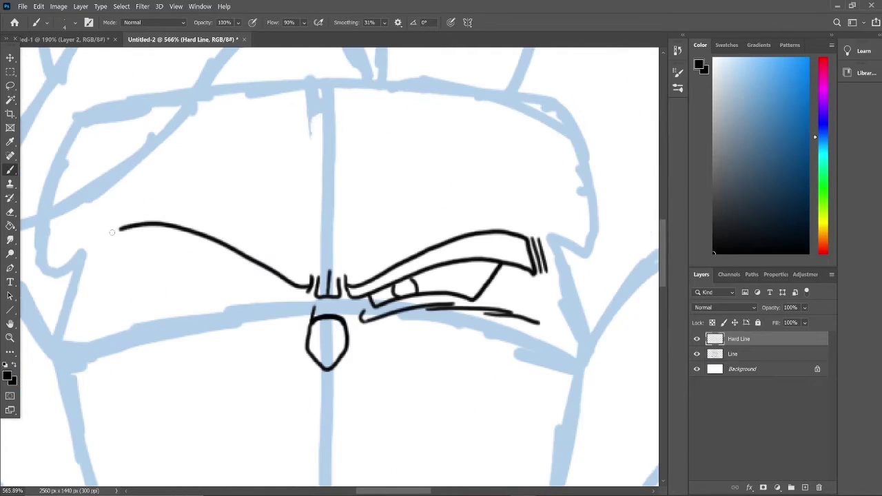
pyautogui.moveTo(104, 262)
pyautogui.mouseDown()
pyautogui.moveTo(151, 255)
pyautogui.moveTo(308, 295)
pyautogui.moveTo(229, 261)
pyautogui.mouseUp()
pyautogui.hotkey('ctrl', 'z')
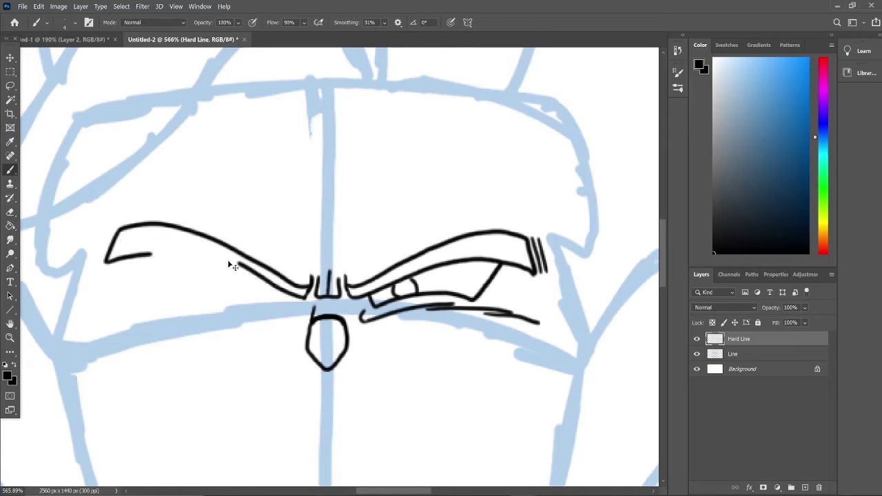
pyautogui.hotkey('ctrl', 'z')
pyautogui.moveTo(307, 300)
pyautogui.mouseDown()
pyautogui.moveTo(260, 280)
pyautogui.moveTo(135, 253)
pyautogui.moveTo(146, 252)
pyautogui.mouseUp()
pyautogui.hotkey('ctrl', 'z')
pyautogui.hotkey('ctrl', 'z')
pyautogui.hotkey('ctrl', 'z')
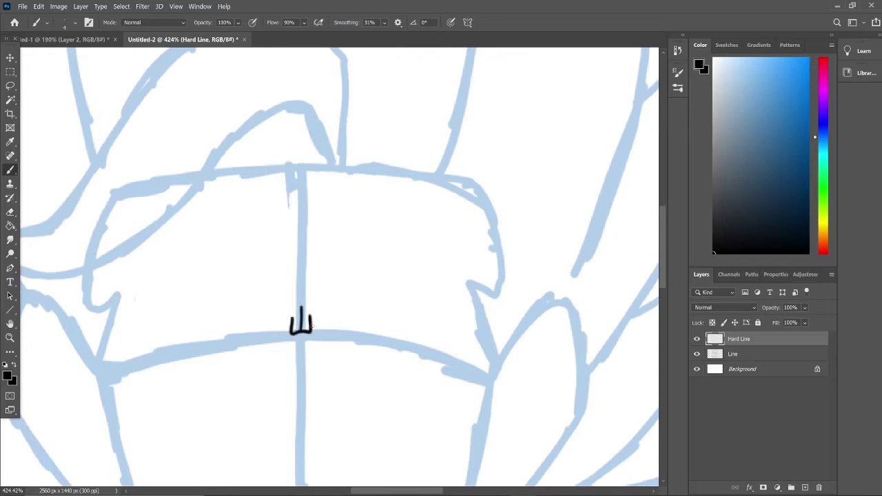
# Step: Ink the outlines of both eyebrows, arching outward from the wrinkles at the nose bridge
pyautogui.moveTo(312, 323)
pyautogui.mouseDown()
pyautogui.moveTo(393, 279)
pyautogui.moveTo(448, 274)
pyautogui.mouseUp()
pyautogui.moveTo(448, 273); pyautogui.dragTo(456, 305)
pyautogui.hotkey('ctrl', 'z')
pyautogui.moveTo(449, 273); pyautogui.dragTo(460, 300)
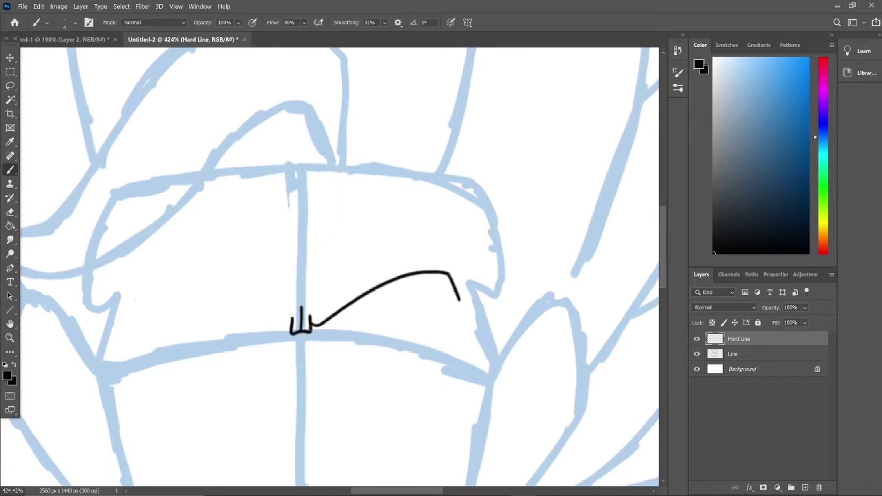
pyautogui.moveTo(310, 330); pyautogui.dragTo(443, 294)
pyautogui.moveTo(292, 329)
pyautogui.mouseDown()
pyautogui.moveTo(150, 276)
pyautogui.moveTo(137, 304)
pyautogui.moveTo(182, 298)
pyautogui.moveTo(289, 331)
pyautogui.mouseUp()
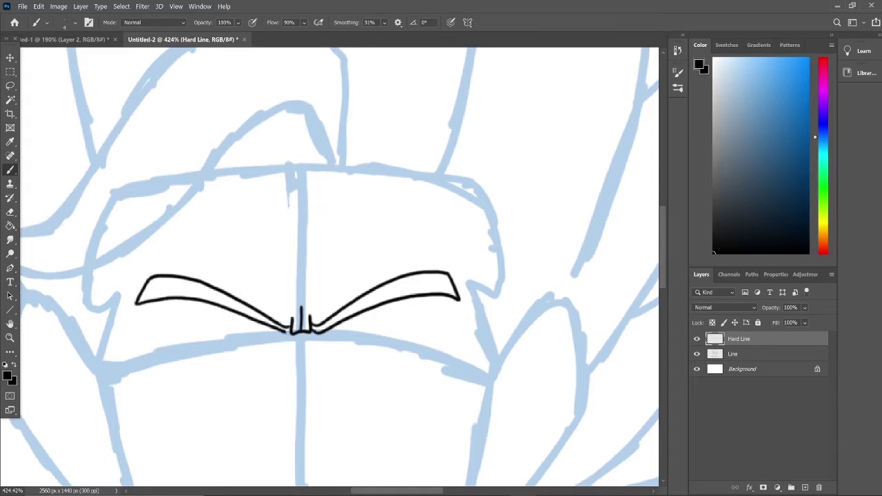
pyautogui.hotkey('ctrl', 'z')
pyautogui.moveTo(137, 304); pyautogui.dragTo(290, 332)
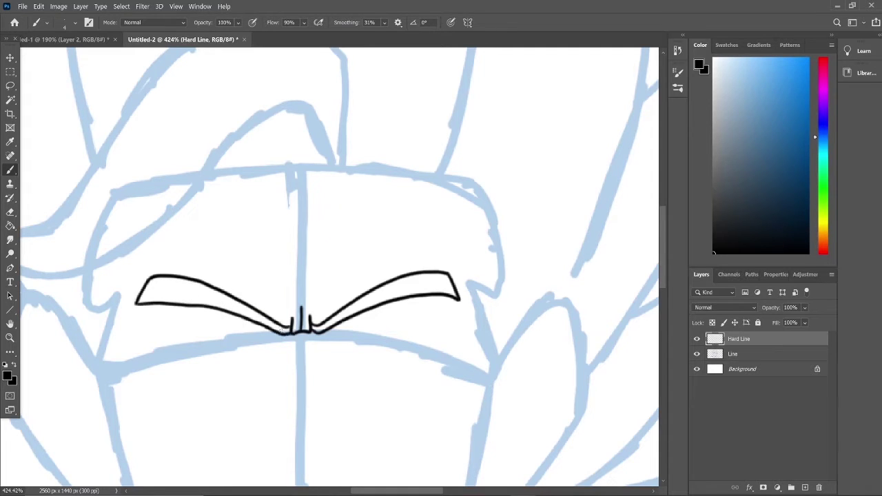
# Step: Ink the frown lines above the brows and both eyes with angular outlines and round irises
pyautogui.scroll(-2, 279, 284)
pyautogui.moveTo(248, 250)
pyautogui.mouseDown()
pyautogui.moveTo(279, 284)
pyautogui.moveTo(184, 243)
pyautogui.moveTo(135, 233)
pyautogui.moveTo(130, 245)
pyautogui.moveTo(227, 242)
pyautogui.mouseUp()
pyautogui.press('e')
pyautogui.press('b')
pyautogui.moveTo(168, 236)
pyautogui.mouseDown()
pyautogui.moveTo(187, 262)
pyautogui.moveTo(274, 266)
pyautogui.mouseUp()
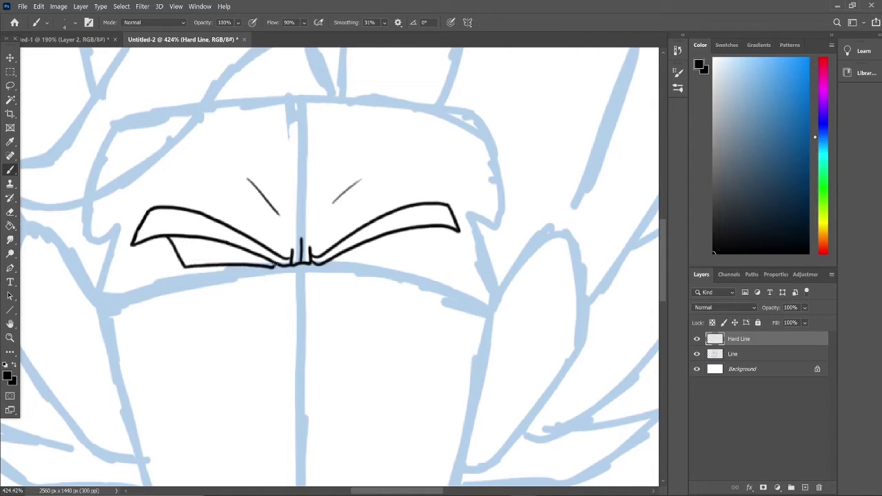
pyautogui.moveTo(330, 262); pyautogui.dragTo(432, 230)
pyautogui.moveTo(236, 261); pyautogui.dragTo(249, 260)
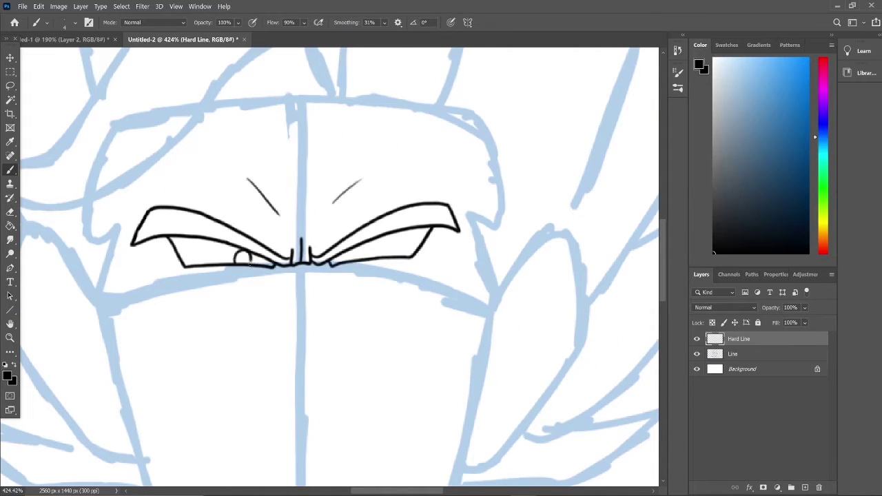
pyautogui.moveTo(352, 259); pyautogui.dragTo(367, 257)
# Step: Undo the irises and the trial nose stroke, redrawing the irises closer to the upper eyelids
pyautogui.scroll(-4, 296, 255)
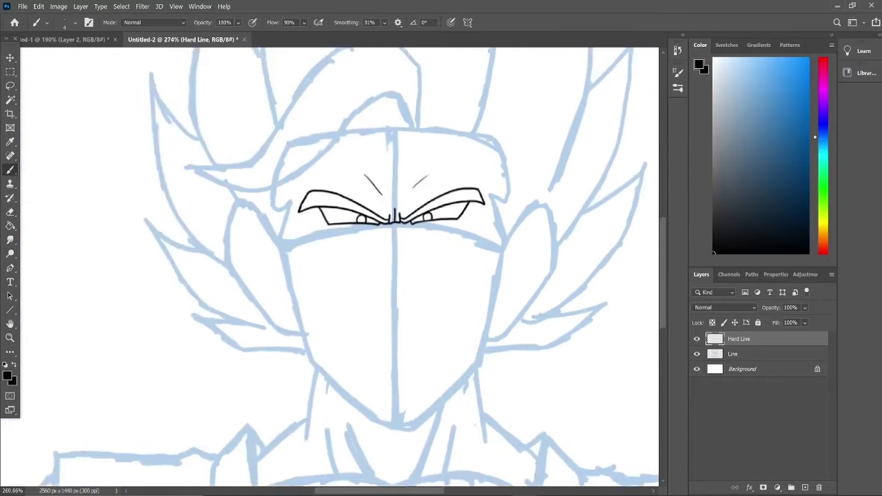
pyautogui.scroll(3, 297, 255)
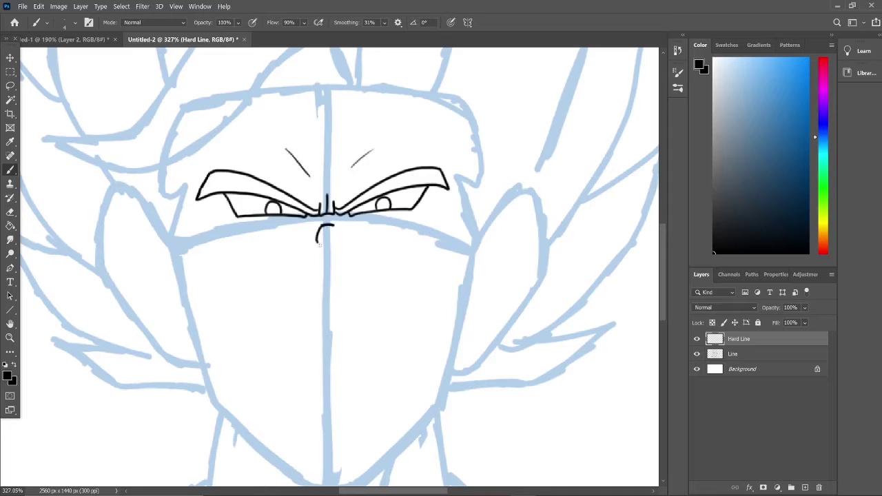
pyautogui.hotkey('ctrl', 'z')
pyautogui.hotkey('ctrl', 'z')
pyautogui.hotkey('ctrl', 'z')
pyautogui.hotkey('ctrl', 'z')
pyautogui.hotkey('ctrl', 'z')
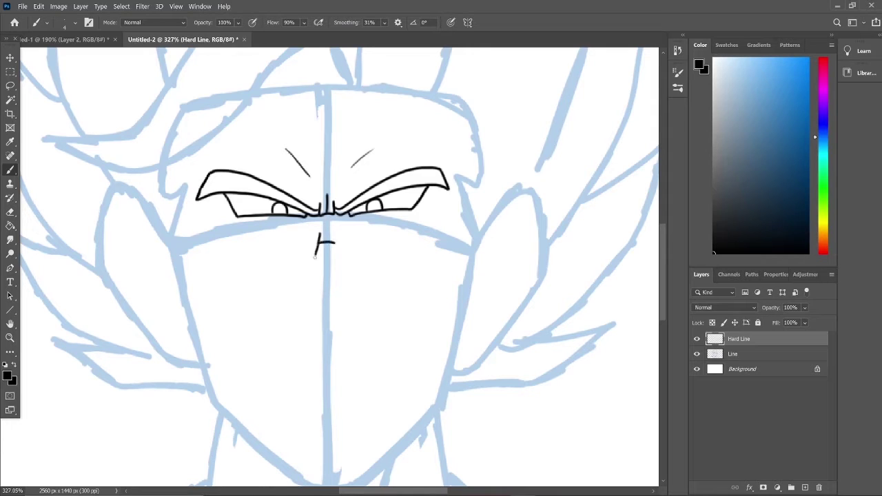
# Step: Ink an oval nose tip below the brow and tapering crease lines under both eyes
pyautogui.hotkey('ctrl', 'z')
pyautogui.moveTo(346, 219); pyautogui.dragTo(463, 230)
pyautogui.moveTo(309, 219); pyautogui.dragTo(195, 233)
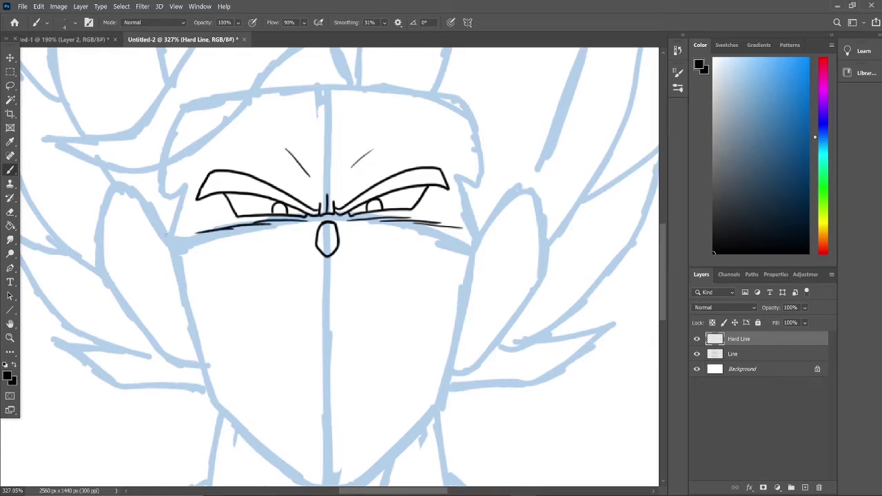
pyautogui.moveTo(369, 219); pyautogui.dragTo(458, 226)
# Step: Try to ink the upper edge and sides of the mouth below the nose
pyautogui.moveTo(292, 265); pyautogui.dragTo(347, 261)
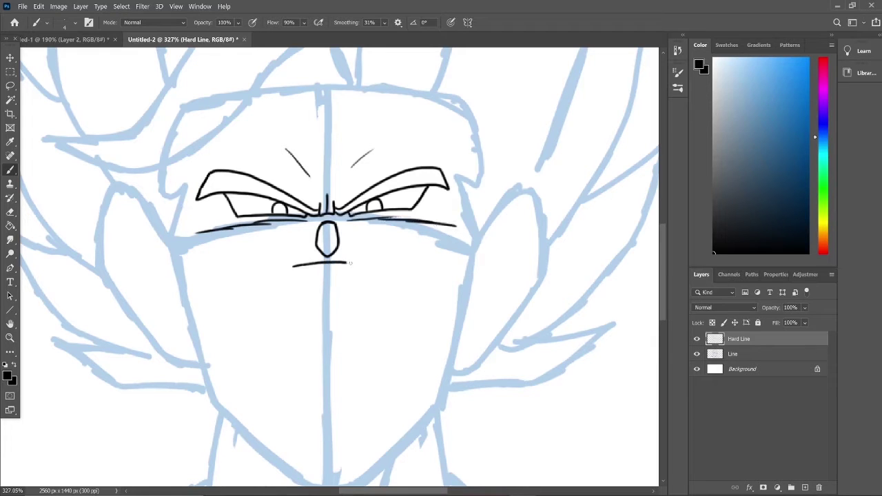
pyautogui.moveTo(293, 266)
pyautogui.mouseDown()
pyautogui.moveTo(310, 413)
pyautogui.moveTo(369, 406)
pyautogui.mouseUp()
pyautogui.hotkey('ctrl', 'z')
pyautogui.hotkey('ctrl', 'z')
# Step: Raise the brush smoothing to 57% and ink the wide-open mouth as a tall outline that narrows toward the chin
pyautogui.click(384, 22)
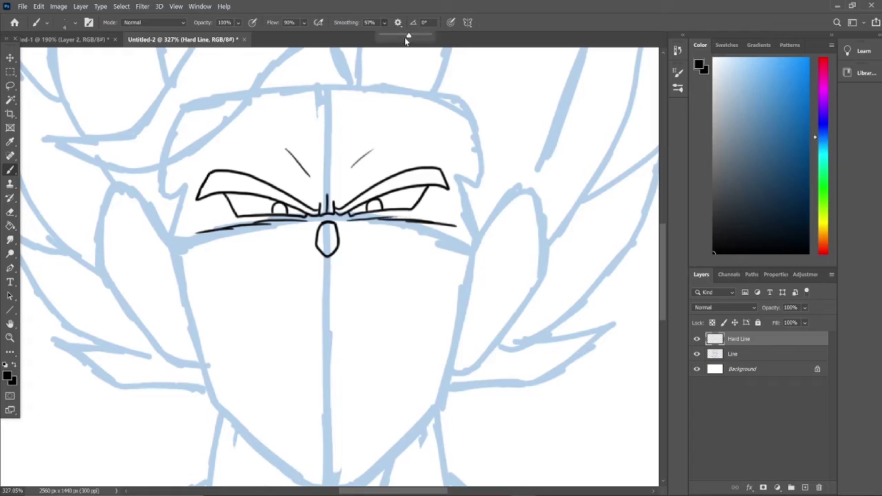
pyautogui.moveTo(398, 35); pyautogui.dragTo(408, 34)
pyautogui.moveTo(286, 273)
pyautogui.mouseDown()
pyautogui.moveTo(373, 270)
pyautogui.moveTo(280, 399)
pyautogui.mouseUp()
pyautogui.moveTo(372, 270); pyautogui.dragTo(383, 400)
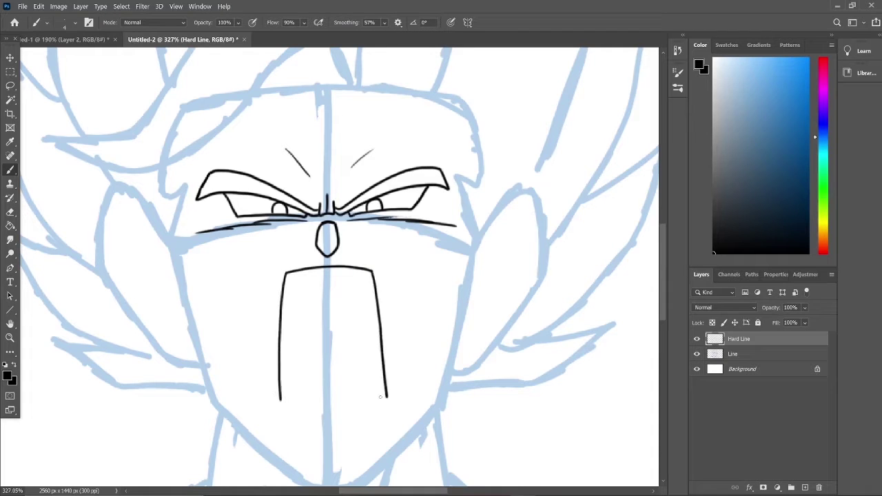
pyautogui.hotkey('ctrl', 'z')
pyautogui.hotkey('ctrl', 'z')
pyautogui.moveTo(288, 271)
pyautogui.mouseDown()
pyautogui.moveTo(278, 282)
pyautogui.moveTo(297, 410)
pyautogui.mouseUp()
pyautogui.hotkey('ctrl', 'z')
pyautogui.moveTo(377, 277); pyautogui.dragTo(371, 372)
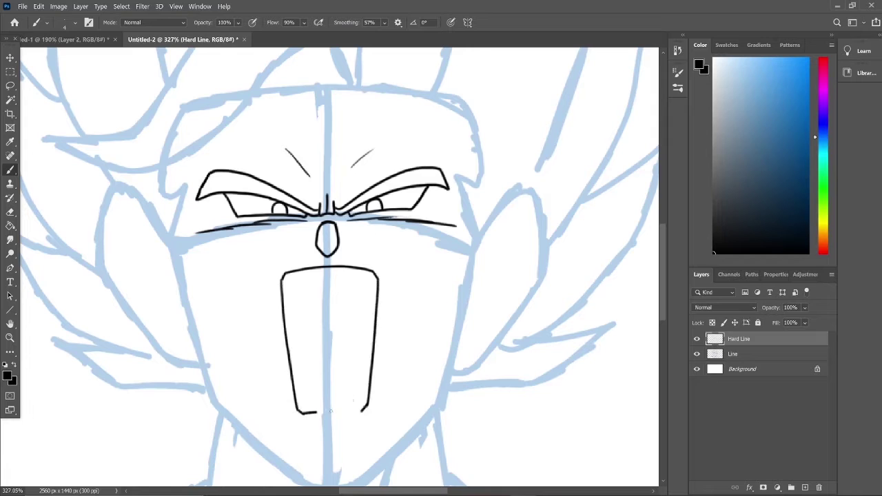
pyautogui.moveTo(331, 411)
pyautogui.mouseDown()
pyautogui.moveTo(388, 405)
pyautogui.moveTo(379, 408)
pyautogui.mouseUp()
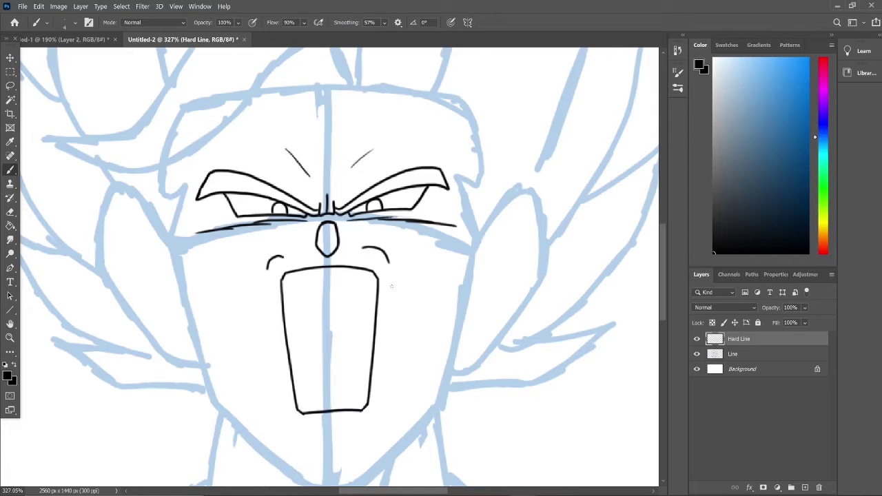
# Step: Ink the teeth edges and tongue inside the mouth, with crease lines beside and beneath it
pyautogui.moveTo(289, 290); pyautogui.dragTo(369, 286)
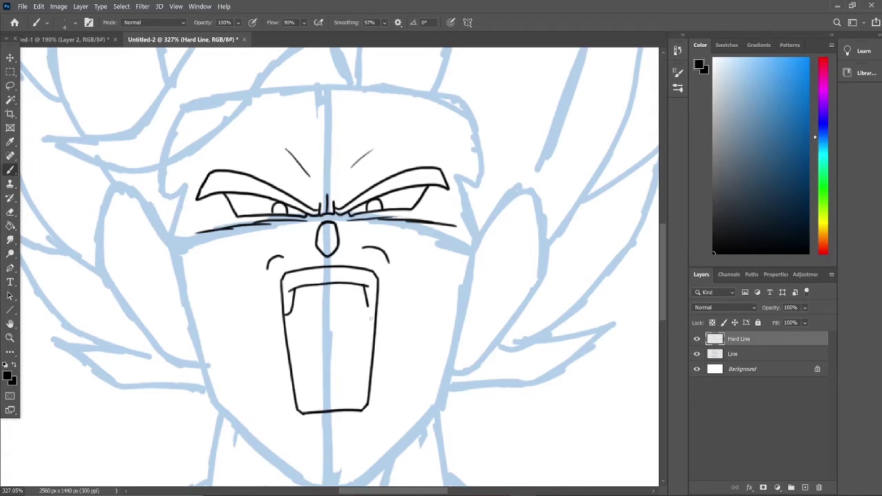
pyautogui.moveTo(289, 348)
pyautogui.mouseDown()
pyautogui.moveTo(300, 400)
pyautogui.moveTo(354, 398)
pyautogui.moveTo(364, 360)
pyautogui.mouseUp()
pyautogui.hotkey('ctrl', 'z')
pyautogui.moveTo(300, 398)
pyautogui.mouseDown()
pyautogui.moveTo(354, 391)
pyautogui.moveTo(379, 330)
pyautogui.moveTo(361, 387)
pyautogui.moveTo(377, 338)
pyautogui.mouseUp()
pyautogui.hotkey('ctrl', 'z')
pyautogui.hotkey('ctrl', 'z')
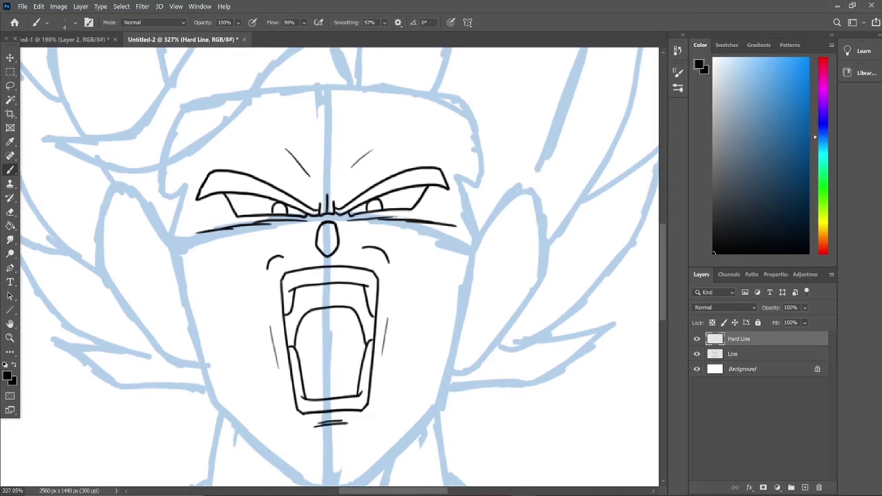
# Step: Add the small arch above the tongue and hatch the outer ends of both eyebrows
pyautogui.moveTo(310, 310); pyautogui.dragTo(347, 306)
pyautogui.moveTo(452, 170); pyautogui.dragTo(454, 188)
pyautogui.moveTo(204, 172); pyautogui.dragTo(190, 194)
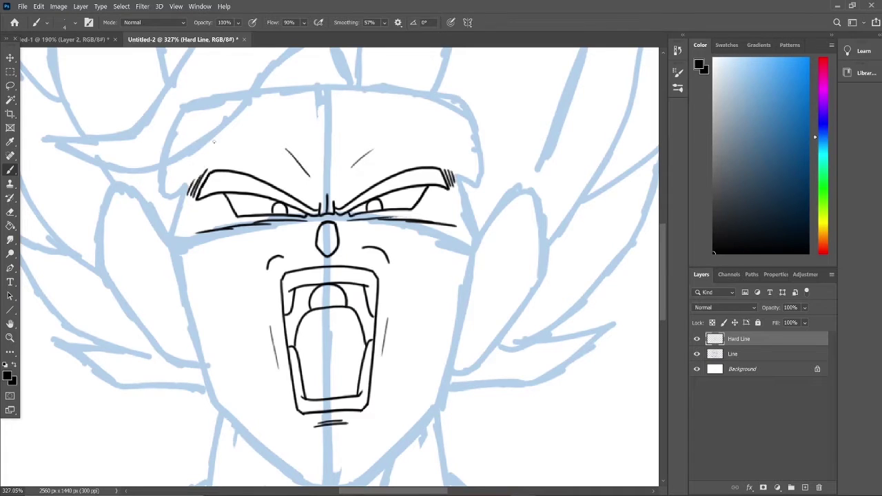
# Step: Try to ink the temple lines and the sides of the face down to the jaw
pyautogui.moveTo(663, 238); pyautogui.dragTo(663, 223)
pyautogui.moveTo(172, 246); pyautogui.dragTo(158, 282)
pyautogui.moveTo(465, 241); pyautogui.dragTo(477, 281)
pyautogui.moveTo(661, 227); pyautogui.dragTo(661, 242)
pyautogui.hotkey('ctrl', 'z')
pyautogui.hotkey('ctrl', 'z')
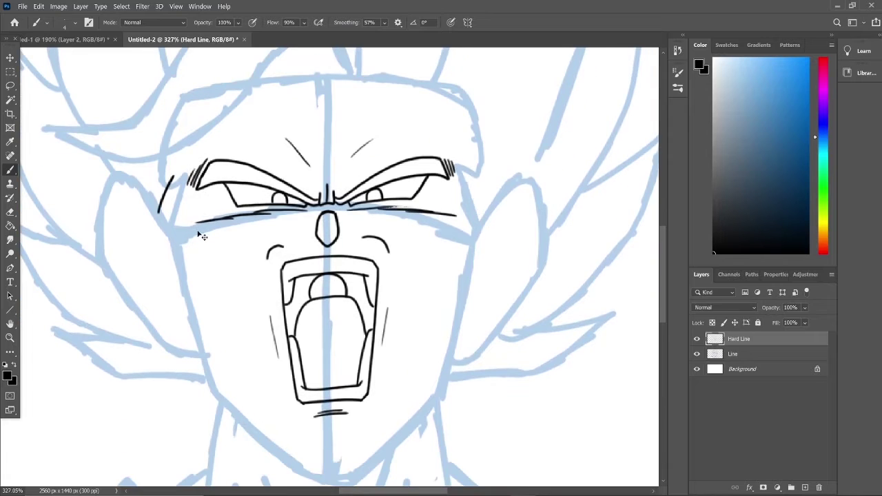
pyautogui.moveTo(184, 167)
pyautogui.mouseDown()
pyautogui.moveTo(175, 200)
pyautogui.moveTo(232, 390)
pyautogui.mouseUp()
pyautogui.moveTo(472, 202); pyautogui.dragTo(438, 371)
pyautogui.hotkey('ctrl', 'z')
pyautogui.hotkey('ctrl', 'z')
# Step: Ink the face outline from the chin up both sides of the jaw to the temples
pyautogui.scroll(-2, 311, 409)
pyautogui.moveTo(354, 408)
pyautogui.mouseDown()
pyautogui.moveTo(431, 315)
pyautogui.moveTo(475, 138)
pyautogui.mouseUp()
pyautogui.moveTo(313, 409)
pyautogui.mouseDown()
pyautogui.moveTo(226, 329)
pyautogui.moveTo(181, 190)
pyautogui.moveTo(180, 104)
pyautogui.mouseUp()
pyautogui.hotkey('ctrl', 'z')
pyautogui.press('l')
pyautogui.moveTo(456, 91)
pyautogui.mouseDown()
pyautogui.moveTo(419, 292)
pyautogui.moveTo(438, 328)
pyautogui.moveTo(368, 421)
pyautogui.moveTo(456, 92)
pyautogui.mouseUp()
pyautogui.rightClick(491, 197)
pyautogui.click(521, 300)
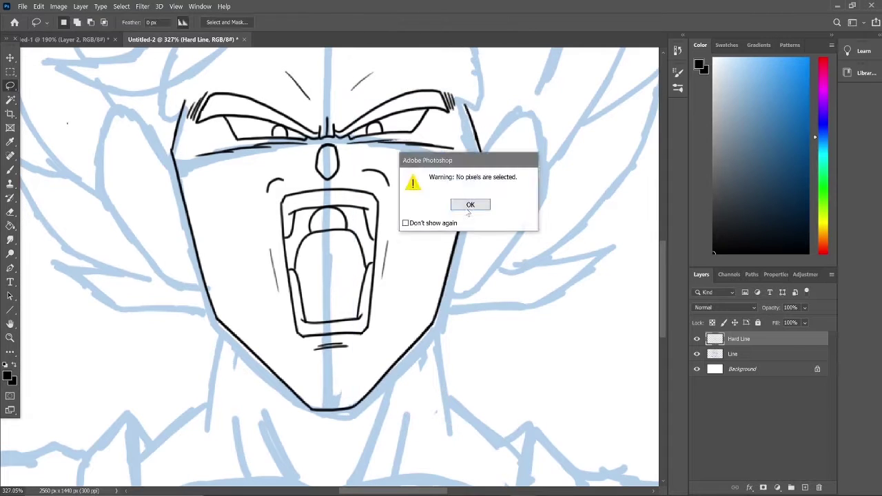
pyautogui.click(468, 208)
pyautogui.click(11, 169)
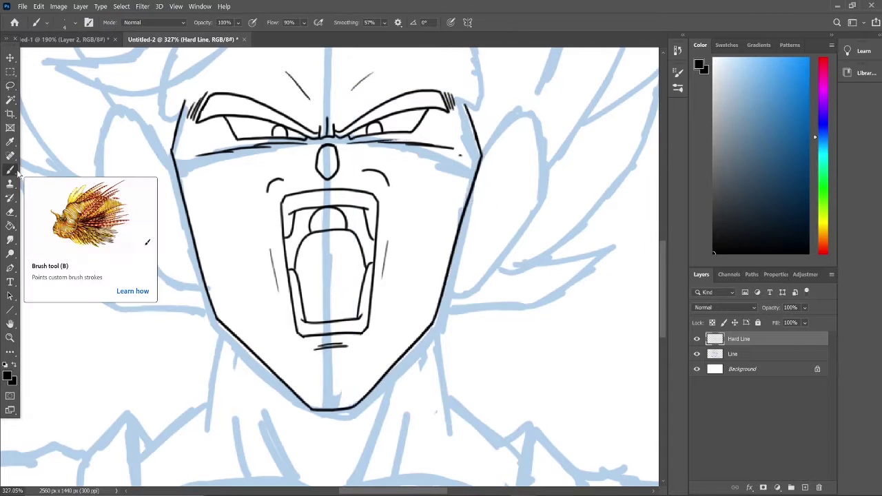
# Step: Hatch the shading at both temples and ink the outlines of both ears
pyautogui.moveTo(463, 111); pyautogui.dragTo(475, 154)
pyautogui.moveTo(187, 109); pyautogui.dragTo(176, 150)
pyautogui.scroll(2, 172, 173)
pyautogui.moveTo(169, 230)
pyautogui.mouseDown()
pyautogui.moveTo(110, 206)
pyautogui.moveTo(177, 357)
pyautogui.mouseUp()
pyautogui.moveTo(482, 241); pyautogui.dragTo(543, 261)
pyautogui.moveTo(444, 376); pyautogui.dragTo(541, 274)
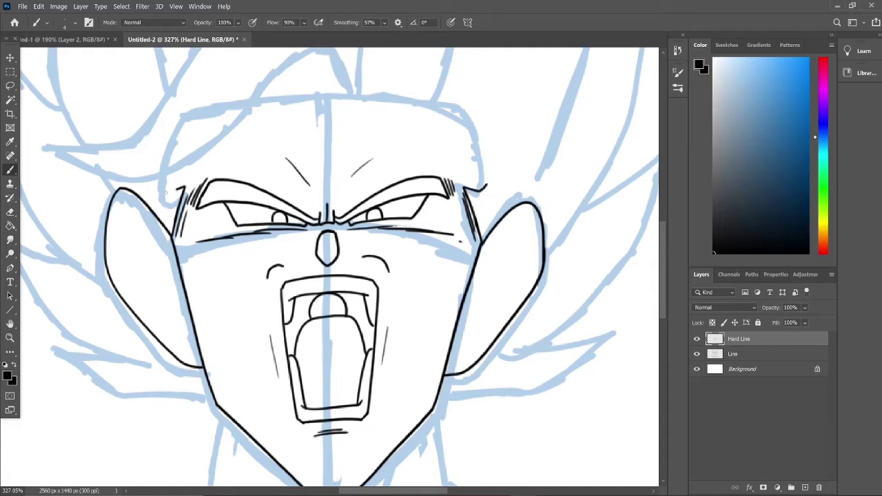
# Step: Ink the hairline up from both temples and across the forehead, adding short hair strokes beside the ears
pyautogui.moveTo(162, 186)
pyautogui.mouseDown()
pyautogui.moveTo(207, 105)
pyautogui.moveTo(449, 108)
pyautogui.mouseUp()
pyautogui.moveTo(485, 185)
pyautogui.mouseDown()
pyautogui.moveTo(427, 92)
pyautogui.moveTo(200, 105)
pyautogui.mouseUp()
pyautogui.scroll(-1, 178, 109)
pyautogui.moveTo(427, 200); pyautogui.dragTo(475, 210)
# Step: Ink the lower pointed hair spikes below and beside both ears
pyautogui.moveTo(250, 360); pyautogui.dragTo(90, 308)
pyautogui.moveTo(452, 369)
pyautogui.mouseDown()
pyautogui.moveTo(556, 332)
pyautogui.moveTo(622, 275)
pyautogui.mouseUp()
pyautogui.scroll(-1, 331, 262)
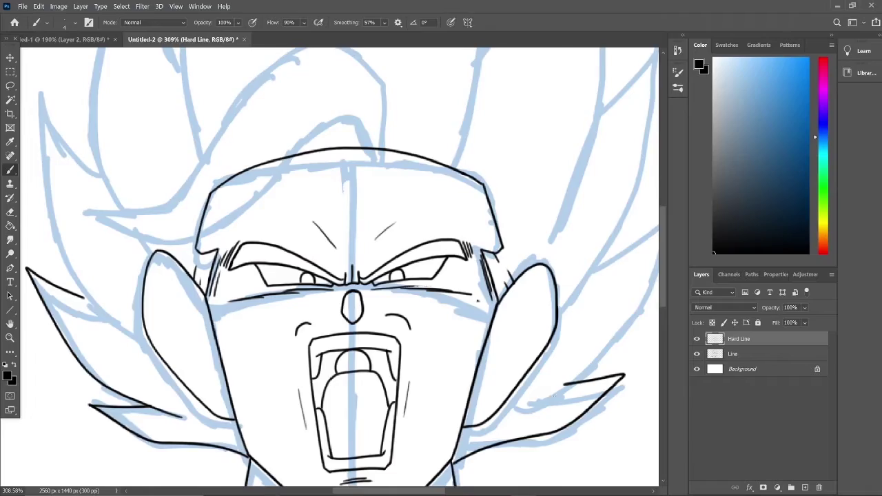
pyautogui.hscroll(3, 330, 261)
pyautogui.moveTo(391, 408)
pyautogui.mouseDown()
pyautogui.moveTo(556, 190)
pyautogui.moveTo(515, 266)
pyautogui.mouseUp()
pyautogui.hotkey('ctrl', 'z')
pyautogui.moveTo(537, 208); pyautogui.dragTo(454, 275)
# Step: Ink the curved forelock sweeping across the forehead, along with a trial hair spike above the left ear
pyautogui.scroll(-3, 453, 275)
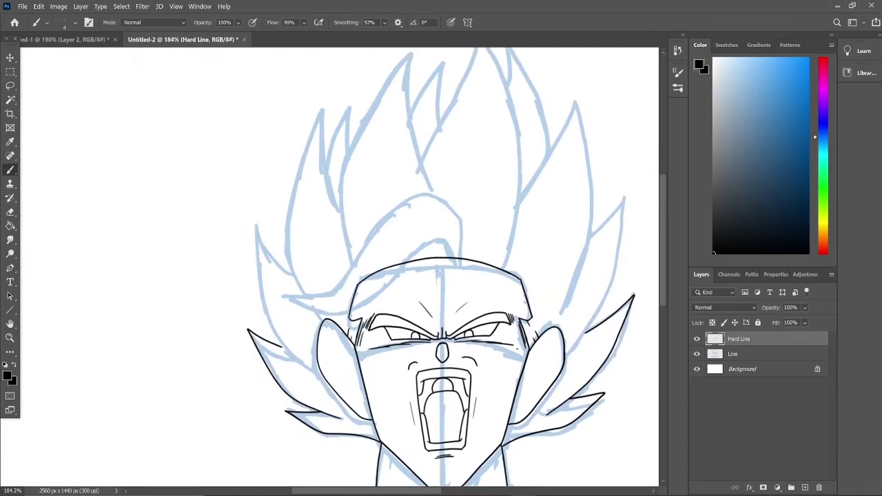
pyautogui.moveTo(303, 360); pyautogui.dragTo(293, 272)
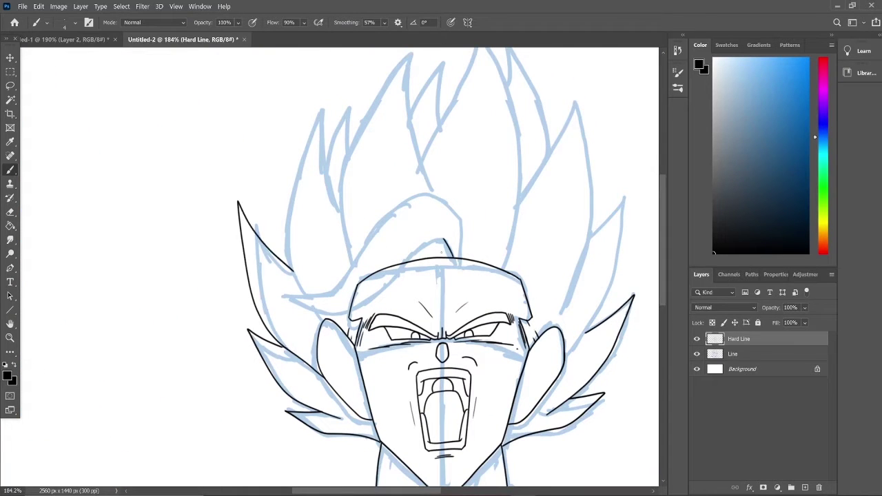
pyautogui.moveTo(442, 241)
pyautogui.mouseDown()
pyautogui.moveTo(358, 303)
pyautogui.moveTo(283, 308)
pyautogui.moveTo(372, 253)
pyautogui.moveTo(462, 222)
pyautogui.mouseUp()
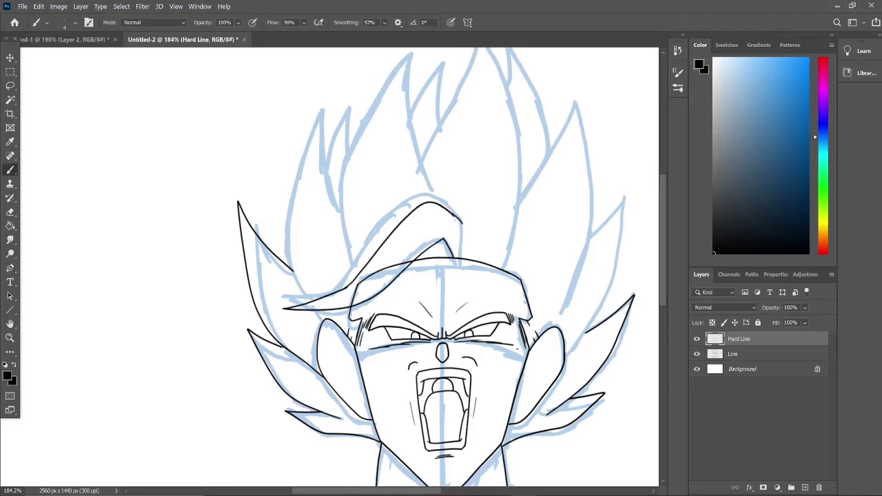
pyautogui.hotkey('ctrl', 'z')
pyautogui.moveTo(352, 284); pyautogui.dragTo(408, 220)
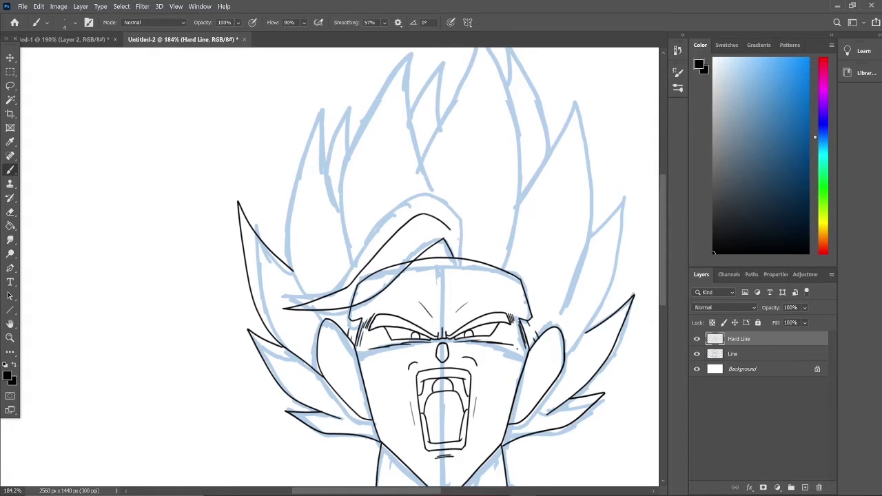
pyautogui.hotkey('ctrl', 'z')
pyautogui.hotkey('ctrl', 'z')
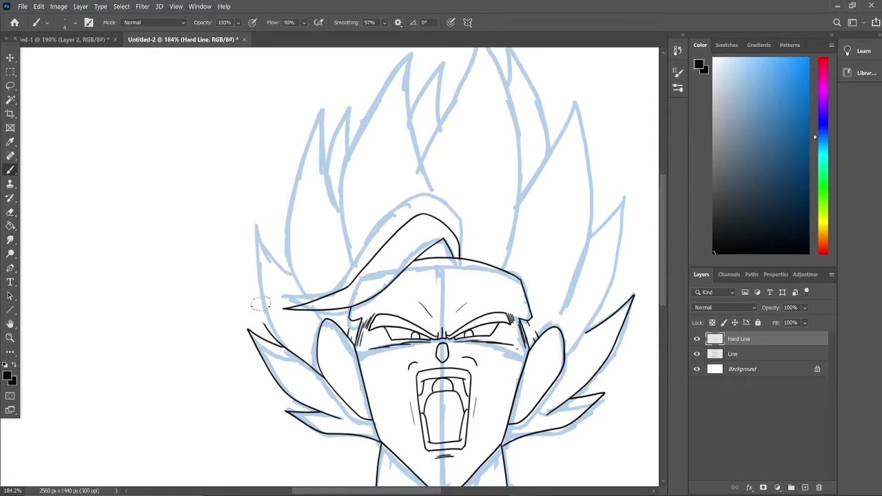
# Step: Replace the hair spikes beside both ears with longer ones that point farther outward
pyautogui.hotkey('ctrl', 'z')
pyautogui.hotkey('ctrl', 'z')
pyautogui.moveTo(356, 416)
pyautogui.mouseDown()
pyautogui.moveTo(229, 361)
pyautogui.moveTo(299, 350)
pyautogui.mouseUp()
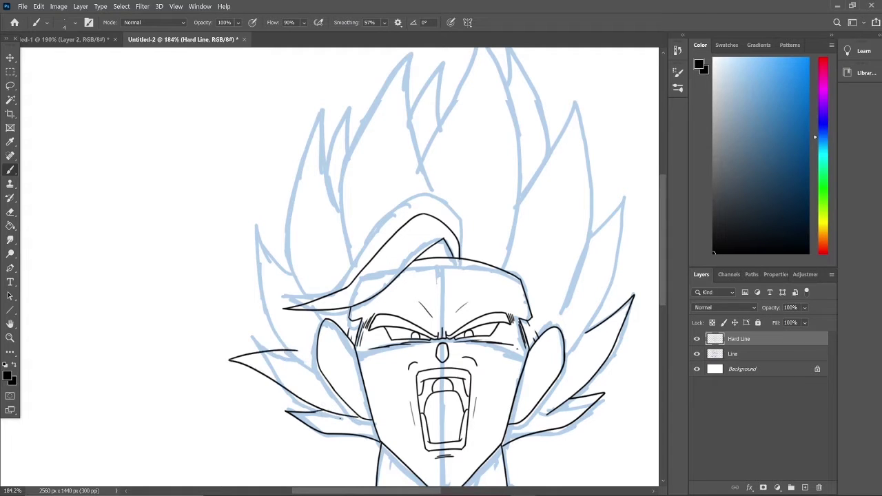
pyautogui.hscroll(5, 299, 349)
pyautogui.moveTo(366, 413); pyautogui.dragTo(480, 336)
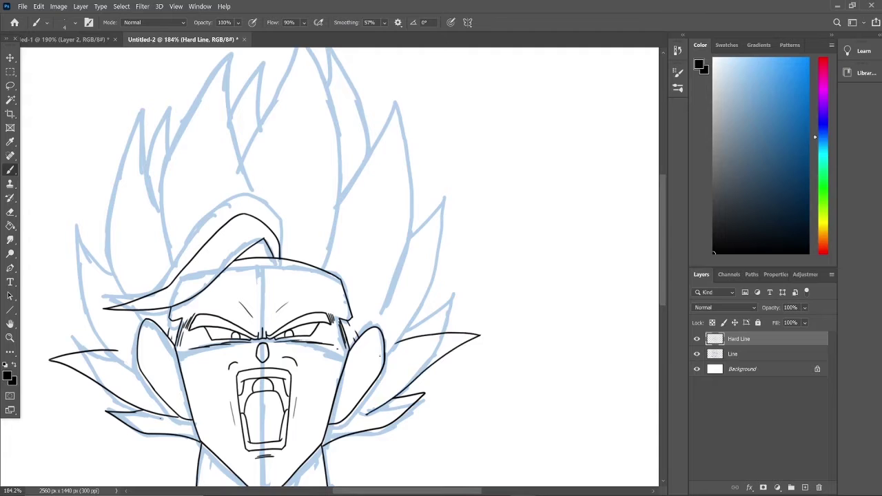
# Step: Ink the next, taller hair spike above the ear on each side of the head
pyautogui.moveTo(111, 346); pyautogui.dragTo(106, 267)
pyautogui.hotkey('ctrl', 'z')
pyautogui.moveTo(127, 355); pyautogui.dragTo(105, 266)
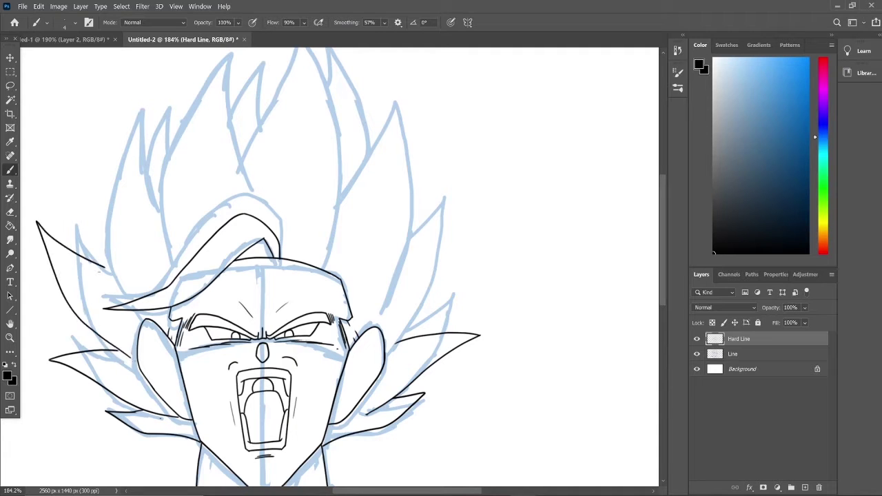
pyautogui.moveTo(387, 348)
pyautogui.mouseDown()
pyautogui.moveTo(469, 263)
pyautogui.moveTo(402, 271)
pyautogui.mouseUp()
# Step: Ink the large upper hair spikes on both sides and the two tall spikes rising above the forelock
pyautogui.scroll(2, 165, 375)
pyautogui.moveTo(128, 341)
pyautogui.mouseDown()
pyautogui.moveTo(85, 131)
pyautogui.moveTo(165, 254)
pyautogui.mouseUp()
pyautogui.moveTo(377, 361); pyautogui.dragTo(503, 193)
pyautogui.moveTo(503, 193)
pyautogui.mouseDown()
pyautogui.moveTo(438, 204)
pyautogui.moveTo(363, 252)
pyautogui.mouseUp()
pyautogui.moveTo(181, 306)
pyautogui.mouseDown()
pyautogui.moveTo(204, 90)
pyautogui.moveTo(256, 252)
pyautogui.mouseUp()
pyautogui.moveTo(344, 319)
pyautogui.mouseDown()
pyautogui.moveTo(351, 79)
pyautogui.moveTo(255, 260)
pyautogui.mouseUp()
pyautogui.scroll(-3, 410, 131)
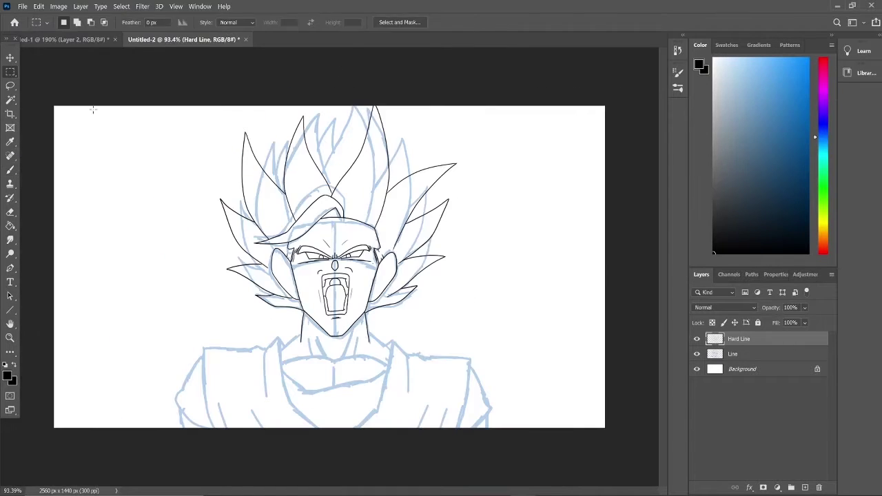
pyautogui.hotkey('ctrl', 'a')
pyautogui.hotkey('ctrl', 'd')
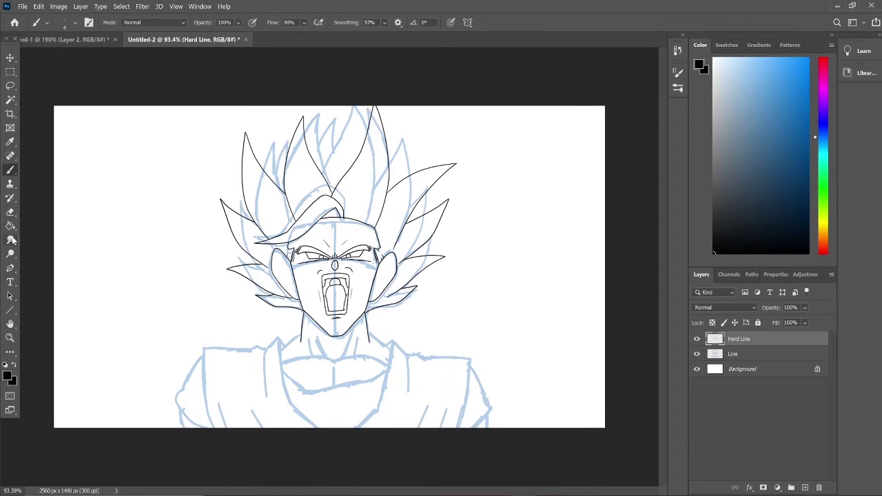
pyautogui.press('o')
pyautogui.click(10, 169)
# Step: Ink the smaller hair spikes in the gaps between the large upper ones, extending the central ones to the canvas edge
pyautogui.scroll(3, 330, 275)
pyautogui.scroll(3, 330, 276)
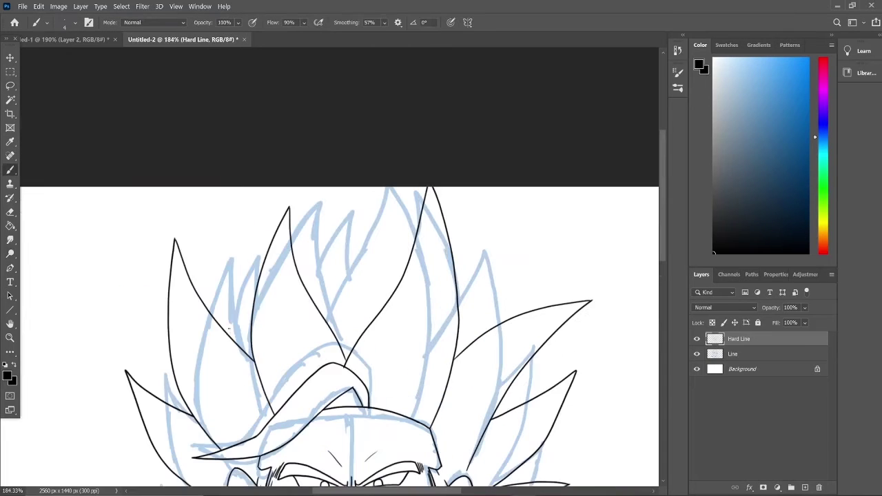
pyautogui.moveTo(231, 336)
pyautogui.mouseDown()
pyautogui.moveTo(228, 307)
pyautogui.moveTo(251, 277)
pyautogui.mouseUp()
pyautogui.moveTo(494, 331); pyautogui.dragTo(457, 299)
pyautogui.moveTo(308, 292); pyautogui.dragTo(354, 280)
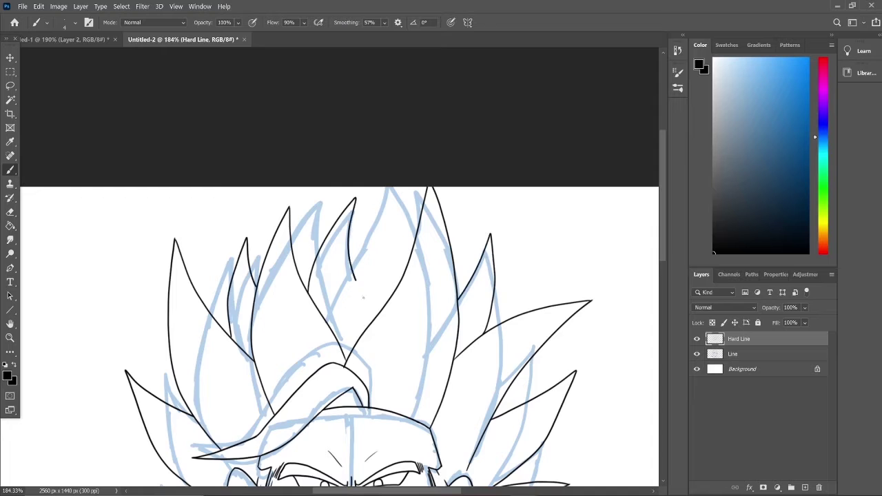
pyautogui.hotkey('ctrl', 'z')
pyautogui.moveTo(354, 199)
pyautogui.mouseDown()
pyautogui.moveTo(350, 242)
pyautogui.moveTo(372, 313)
pyautogui.mouseUp()
pyautogui.moveTo(367, 268); pyautogui.dragTo(388, 187)
pyautogui.moveTo(435, 186); pyautogui.dragTo(471, 279)
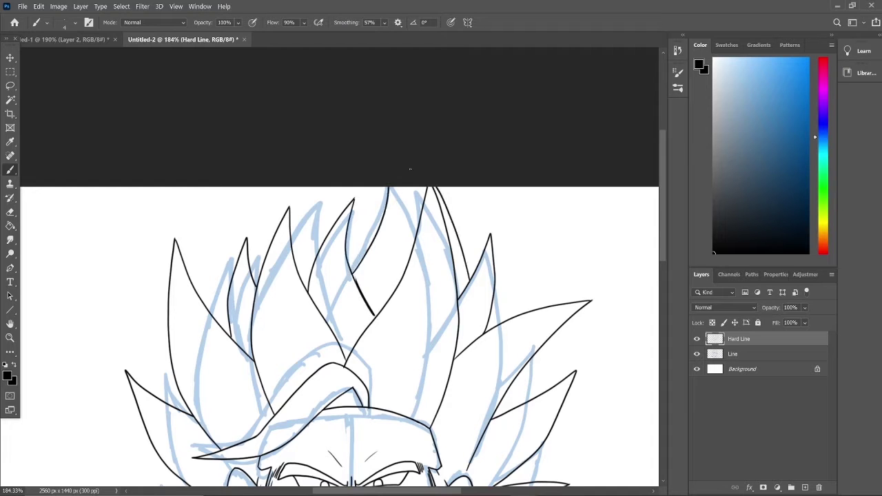
# Step: Ink the missing inner folds of the character's left ear
pyautogui.scroll(-5, 413, 275)
pyautogui.scroll(4, 352, 242)
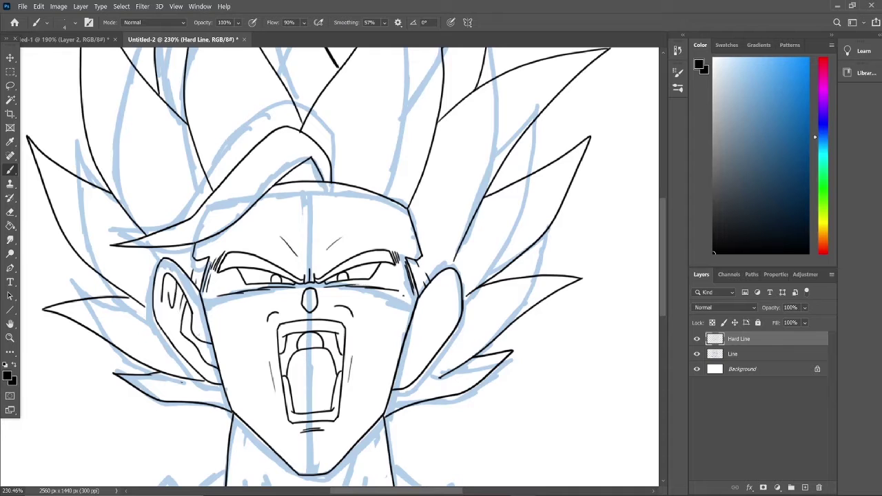
pyautogui.moveTo(452, 281); pyautogui.dragTo(413, 348)
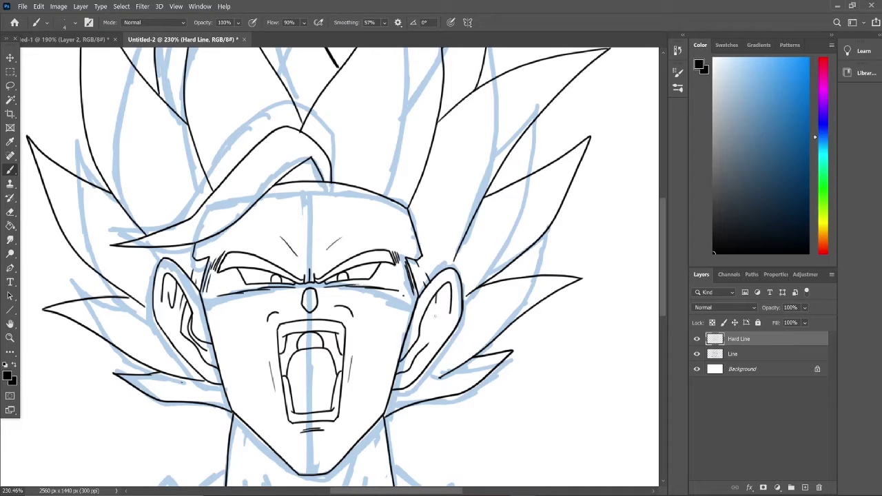
# Step: Fade the blue sketch layer and redraw the short hair line from the notch between the central spikes down to the tall spike
pyautogui.scroll(3, 337, 269)
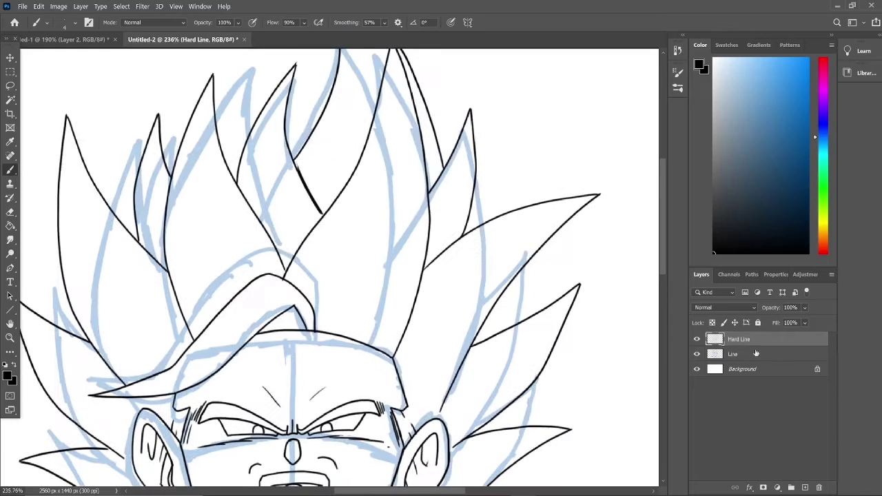
pyautogui.scroll(3, 262, 232)
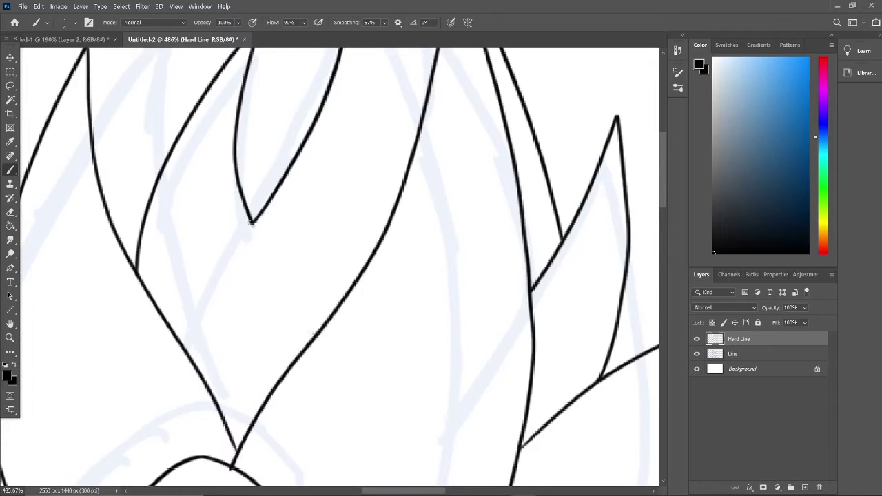
pyautogui.moveTo(252, 222); pyautogui.dragTo(320, 324)
pyautogui.scroll(-4, 262, 207)
# Step: Redraw the inner edge of the outermost upper spike on the character's right side, along with the small spike beside it
pyautogui.hotkey('ctrl', 'z')
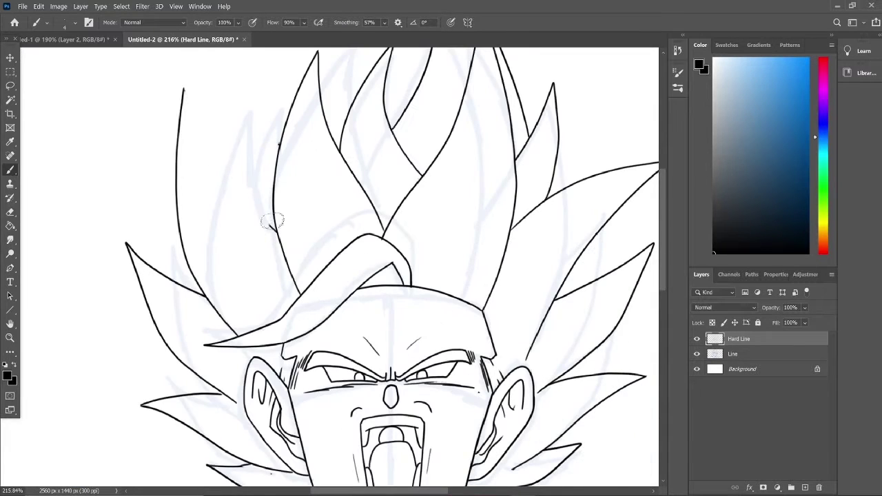
pyautogui.hotkey('ctrl', 'z')
pyautogui.moveTo(183, 90)
pyautogui.mouseDown()
pyautogui.moveTo(229, 195)
pyautogui.moveTo(276, 231)
pyautogui.mouseUp()
pyautogui.moveTo(237, 201); pyautogui.dragTo(278, 145)
# Step: Ink small spikes in the gaps above and below the long swept spike on the character's left side
pyautogui.hscroll(3, 337, 269)
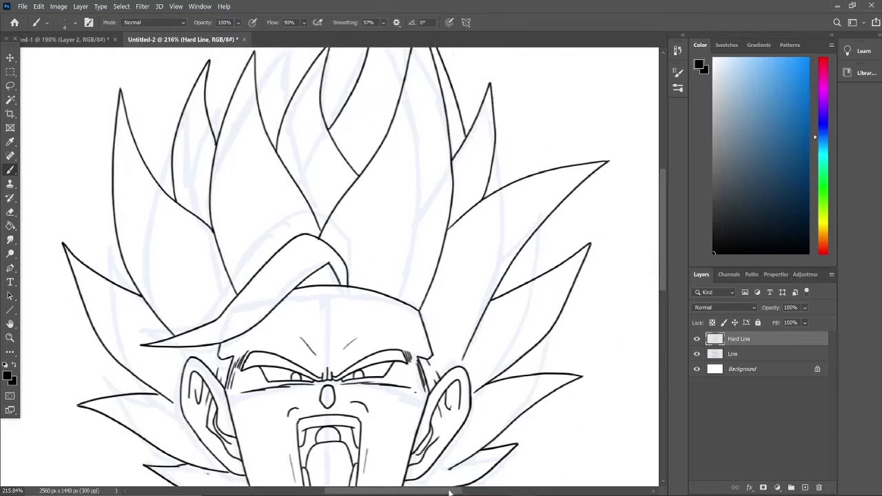
pyautogui.moveTo(492, 239); pyautogui.dragTo(470, 291)
pyautogui.moveTo(503, 171); pyautogui.dragTo(458, 184)
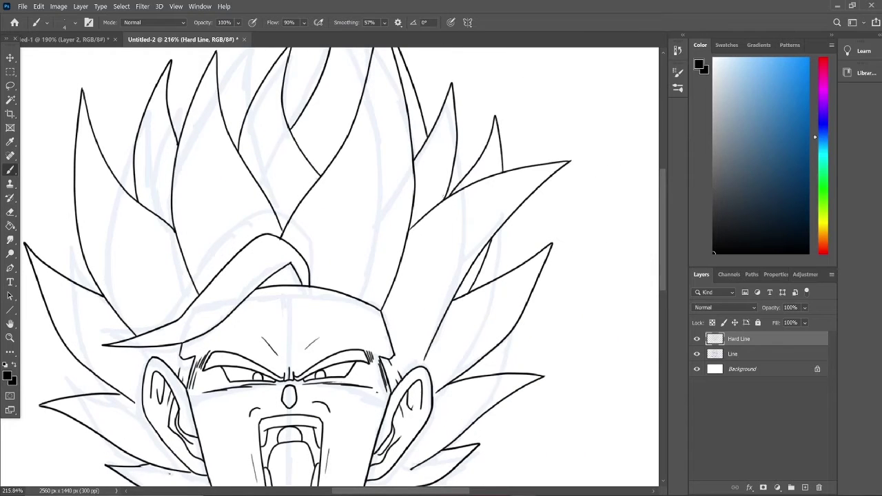
# Step: Draw thin strand lines inside the long spikes above and behind the character's left ear
pyautogui.moveTo(416, 367); pyautogui.dragTo(515, 194)
pyautogui.moveTo(488, 231); pyautogui.dragTo(567, 163)
pyautogui.moveTo(389, 336); pyautogui.dragTo(427, 270)
pyautogui.moveTo(431, 380); pyautogui.dragTo(496, 323)
pyautogui.moveTo(451, 334); pyautogui.dragTo(551, 244)
pyautogui.moveTo(422, 366); pyautogui.dragTo(456, 343)
pyautogui.scroll(-3, 331, 269)
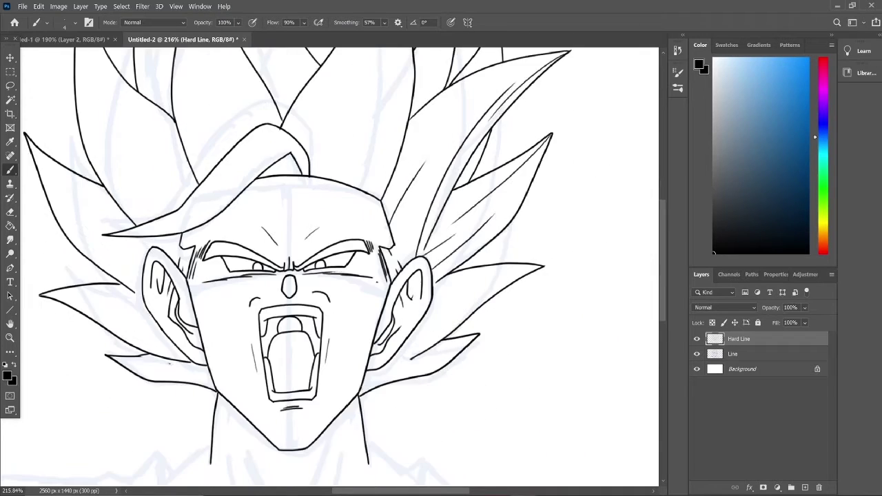
pyautogui.moveTo(388, 362); pyautogui.dragTo(468, 300)
pyautogui.moveTo(463, 292); pyautogui.dragTo(545, 264)
# Step: Draw thin strand lines inside the tall central hair spikes and the smaller spikes next to them
pyautogui.scroll(5, 338, 269)
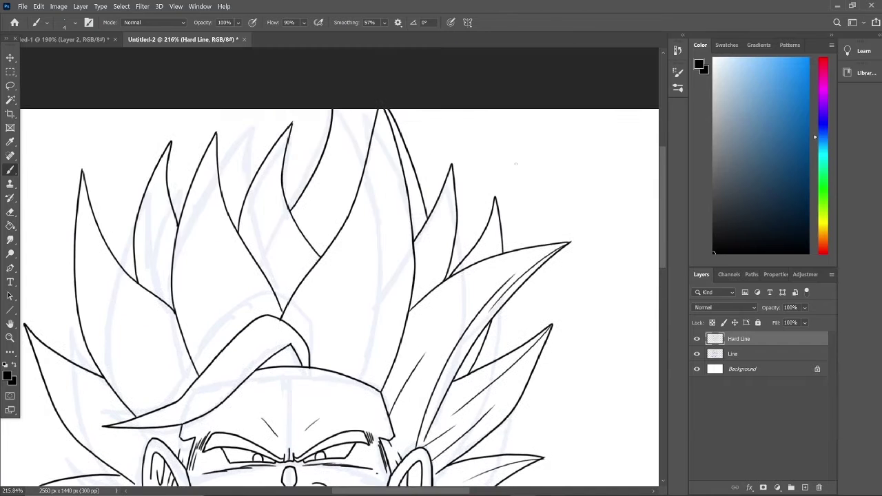
pyautogui.moveTo(323, 298); pyautogui.dragTo(381, 109)
pyautogui.moveTo(292, 328); pyautogui.dragTo(342, 237)
pyautogui.moveTo(311, 362); pyautogui.dragTo(362, 252)
pyautogui.moveTo(364, 382)
pyautogui.mouseDown()
pyautogui.moveTo(383, 307)
pyautogui.moveTo(441, 239)
pyautogui.mouseUp()
pyautogui.moveTo(298, 228); pyautogui.dragTo(350, 110)
pyautogui.moveTo(274, 255); pyautogui.dragTo(292, 127)
pyautogui.moveTo(335, 239); pyautogui.dragTo(343, 201)
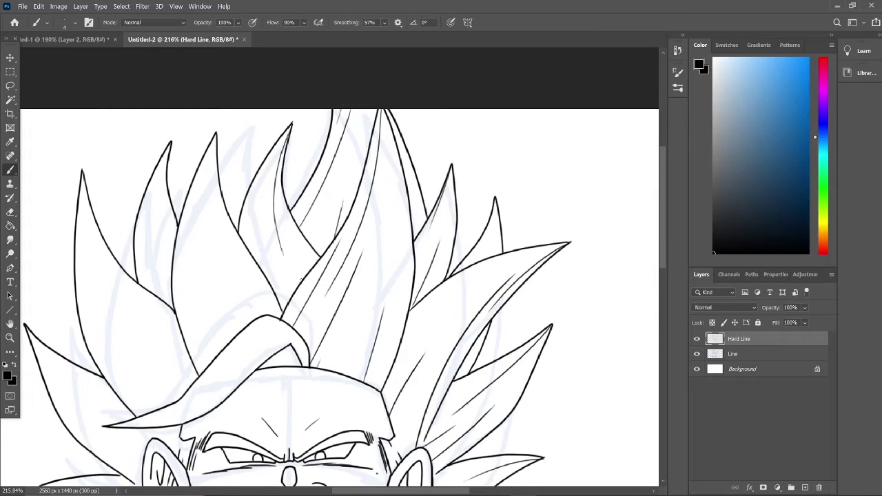
# Step: Draw thin strand lines inside the upper hair spikes on the character's right side, from the center to the outermost one
pyautogui.moveTo(263, 307); pyautogui.dragTo(283, 217)
pyautogui.moveTo(289, 280); pyautogui.dragTo(302, 244)
pyautogui.moveTo(210, 322); pyautogui.dragTo(195, 149)
pyautogui.moveTo(229, 340); pyautogui.dragTo(193, 295)
pyautogui.moveTo(170, 219); pyautogui.dragTo(160, 144)
pyautogui.moveTo(171, 307); pyautogui.dragTo(153, 229)
pyautogui.moveTo(157, 355); pyautogui.dragTo(81, 173)
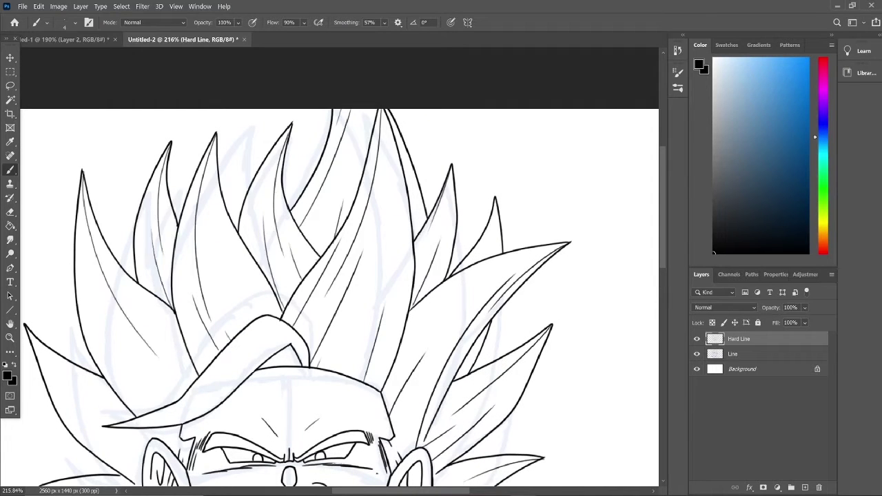
pyautogui.moveTo(162, 400); pyautogui.dragTo(113, 324)
# Step: Draw thin strand lines inside the lower hair spikes around the character's right ear
pyautogui.scroll(-4, 138, 310)
pyautogui.moveTo(138, 392); pyautogui.dragTo(30, 259)
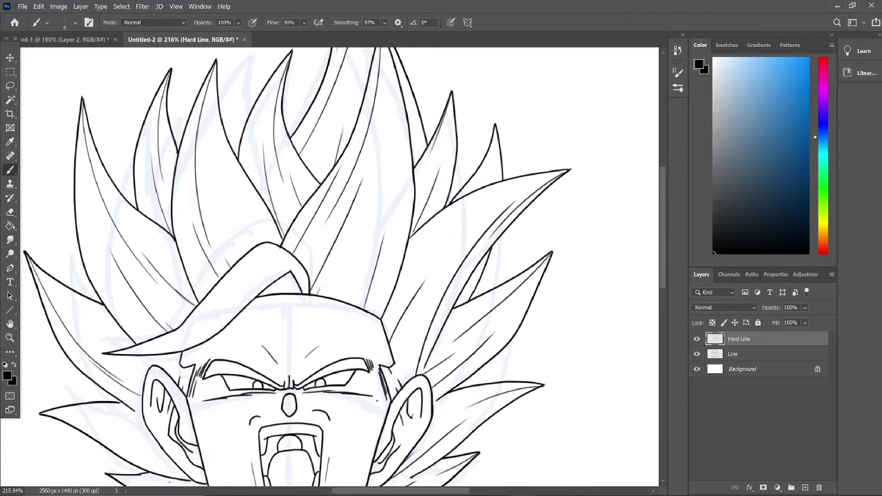
pyautogui.moveTo(131, 345)
pyautogui.mouseDown()
pyautogui.moveTo(102, 331)
pyautogui.moveTo(43, 336)
pyautogui.mouseUp()
pyautogui.moveTo(146, 346); pyautogui.dragTo(96, 335)
pyautogui.moveTo(178, 387); pyautogui.dragTo(127, 371)
pyautogui.moveTo(177, 412); pyautogui.dragTo(113, 399)
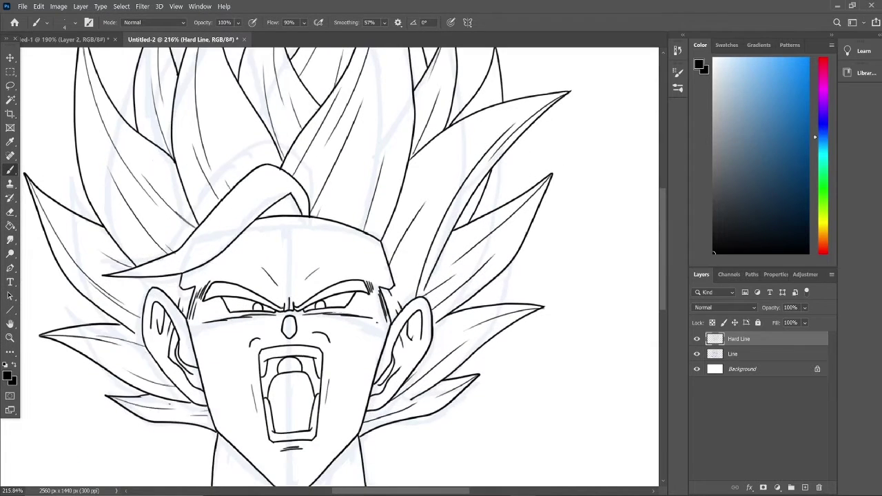
# Step: Add strand lines along the forelock and short hatching in the gap beneath its bend
pyautogui.moveTo(305, 212); pyautogui.dragTo(219, 238)
pyautogui.moveTo(229, 206); pyautogui.dragTo(117, 272)
pyautogui.moveTo(257, 199); pyautogui.dragTo(181, 261)
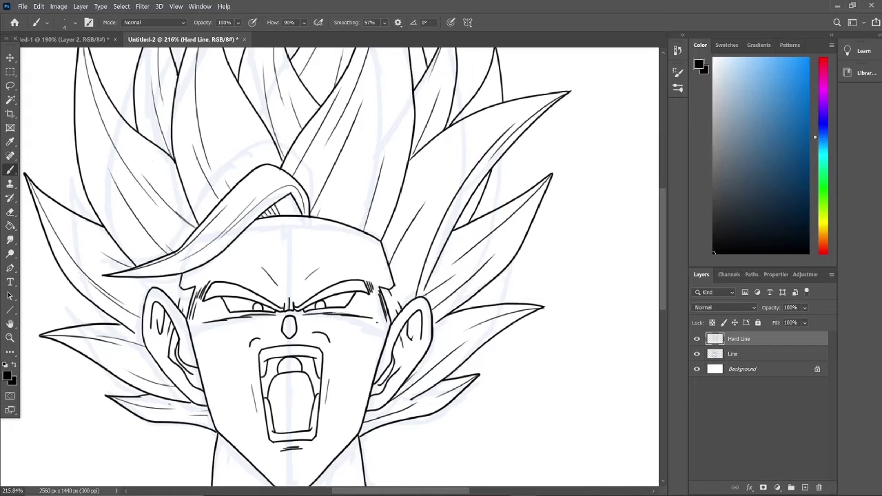
# Step: Hatch scratch marks on both cheeks and shading strokes beside the chin
pyautogui.scroll(3, 376, 321)
pyautogui.moveTo(186, 250); pyautogui.dragTo(148, 295)
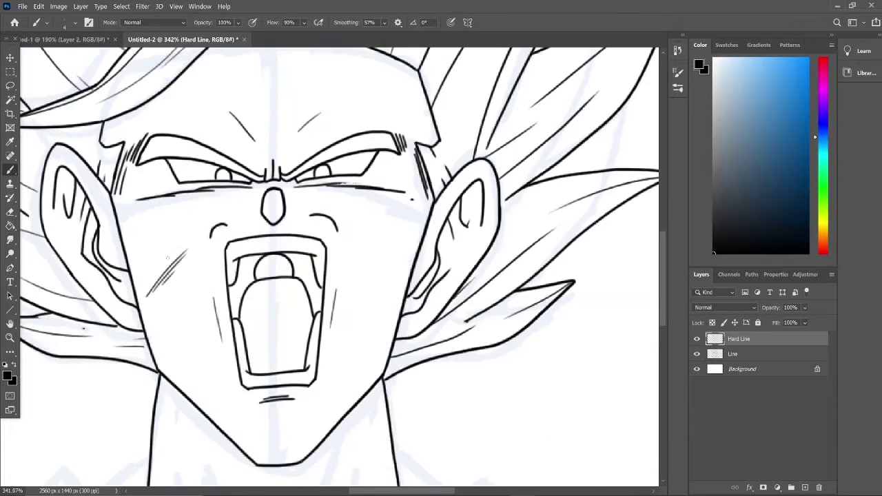
pyautogui.moveTo(376, 299); pyautogui.dragTo(392, 346)
pyautogui.moveTo(384, 293); pyautogui.dragTo(396, 326)
pyautogui.moveTo(318, 379); pyautogui.dragTo(309, 412)
pyautogui.moveTo(321, 388); pyautogui.dragTo(314, 439)
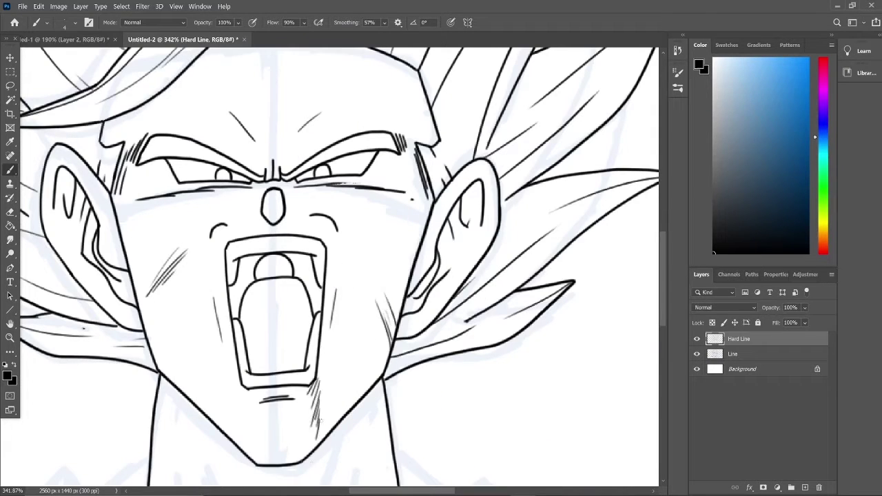
# Step: Hatch a scratch mark on the forehead above the character's left eyebrow
pyautogui.scroll(4, 229, 463)
pyautogui.moveTo(328, 208); pyautogui.dragTo(384, 205)
pyautogui.moveTo(373, 216); pyautogui.dragTo(344, 218)
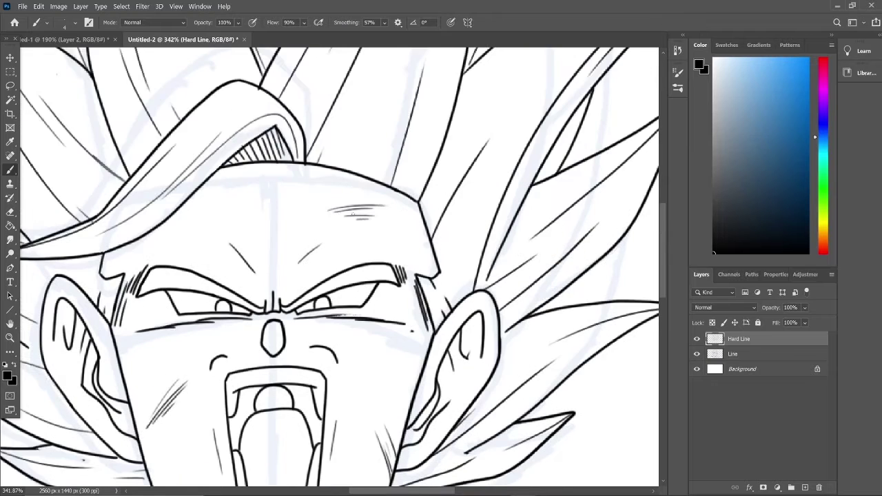
# Step: Ink the shoulder slopes beside the neck and the inner edges of the open jacket down to the canvas edge
pyautogui.scroll(-4, 331, 269)
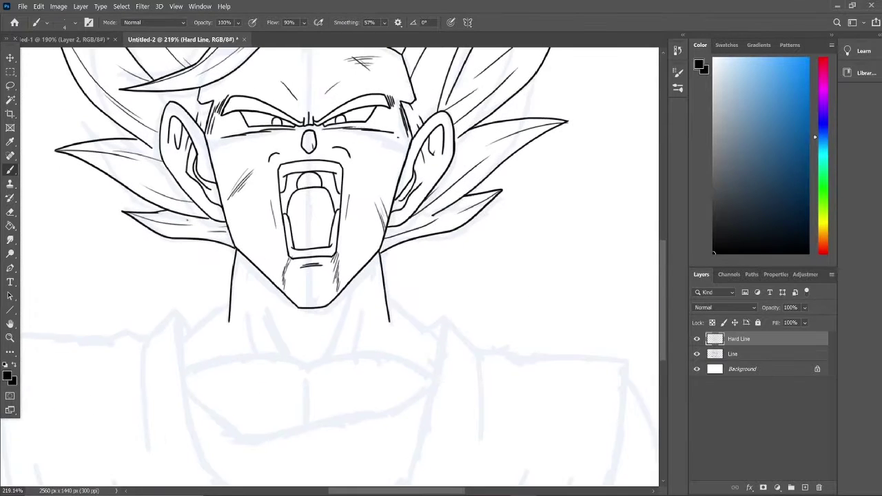
pyautogui.moveTo(385, 295); pyautogui.dragTo(433, 342)
pyautogui.moveTo(230, 292)
pyautogui.mouseDown()
pyautogui.moveTo(182, 347)
pyautogui.moveTo(185, 337)
pyautogui.mouseUp()
pyautogui.hotkey('ctrl', 'z')
pyautogui.scroll(-2, 433, 331)
pyautogui.moveTo(181, 260); pyautogui.dragTo(234, 474)
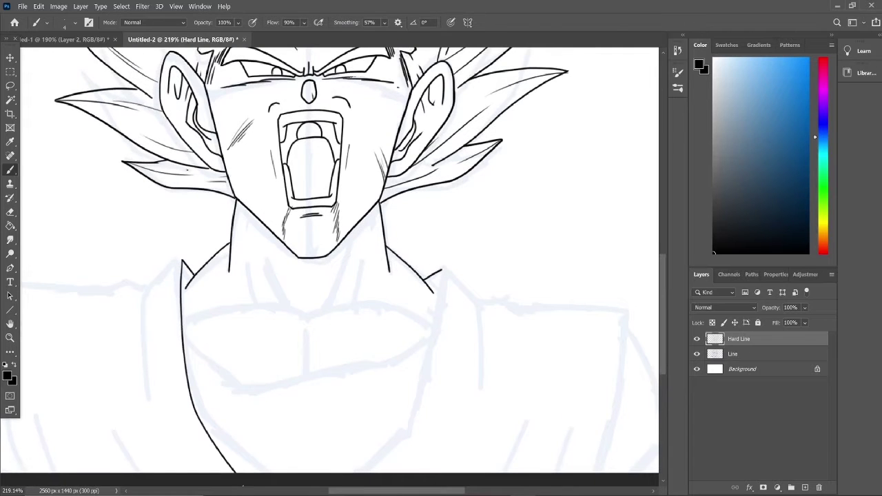
pyautogui.moveTo(441, 271); pyautogui.dragTo(423, 448)
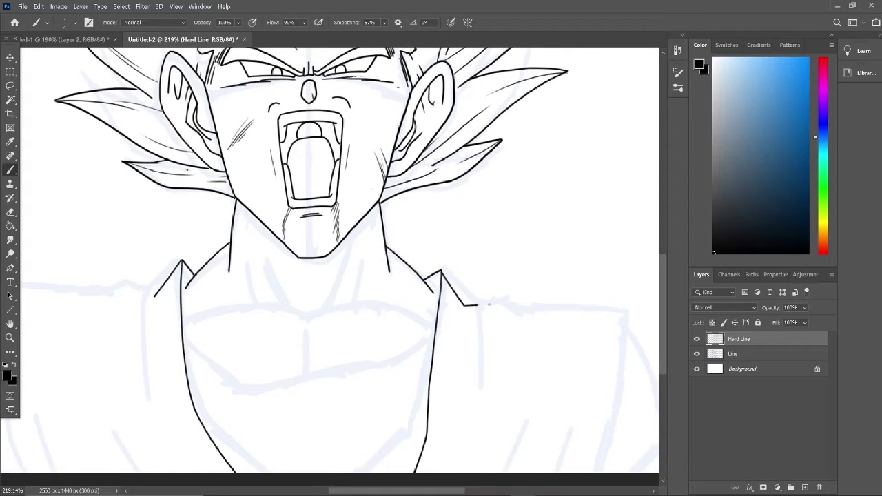
# Step: Ink the top of the jacket's shoulder on the character's left side and the vertical fabric folds beneath it
pyautogui.moveTo(478, 304); pyautogui.dragTo(513, 319)
pyautogui.moveTo(465, 304)
pyautogui.mouseDown()
pyautogui.moveTo(465, 422)
pyautogui.moveTo(453, 474)
pyautogui.mouseUp()
pyautogui.hscroll(3, 413, 345)
pyautogui.moveTo(407, 317)
pyautogui.mouseDown()
pyautogui.moveTo(515, 320)
pyautogui.moveTo(489, 474)
pyautogui.moveTo(398, 421)
pyautogui.mouseUp()
pyautogui.moveTo(398, 420); pyautogui.dragTo(391, 447)
pyautogui.moveTo(473, 409); pyautogui.dragTo(450, 474)
# Step: Ink the sleeve on the character's left arm with a ragged hem and diagonal fold lines
pyautogui.moveTo(516, 328)
pyautogui.mouseDown()
pyautogui.moveTo(551, 415)
pyautogui.moveTo(526, 341)
pyautogui.moveTo(531, 474)
pyautogui.mouseUp()
pyautogui.hotkey('ctrl', 'z')
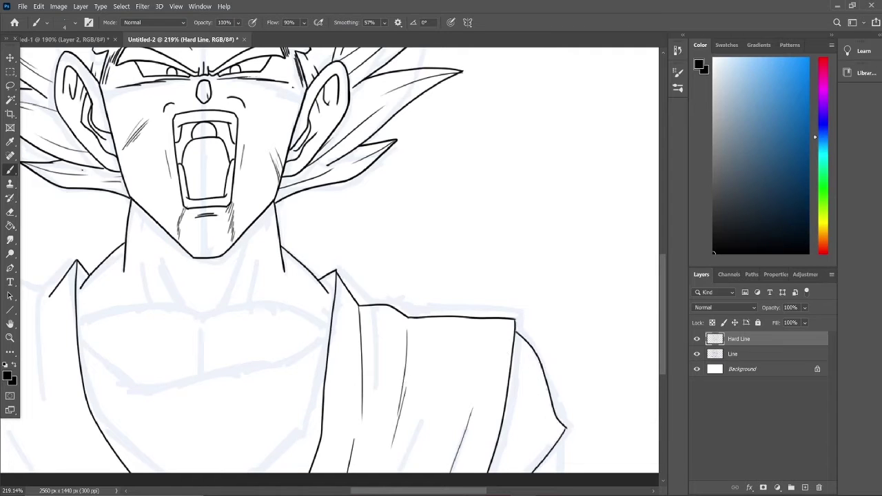
pyautogui.moveTo(544, 429); pyautogui.dragTo(504, 474)
pyautogui.moveTo(507, 441); pyautogui.dragTo(489, 474)
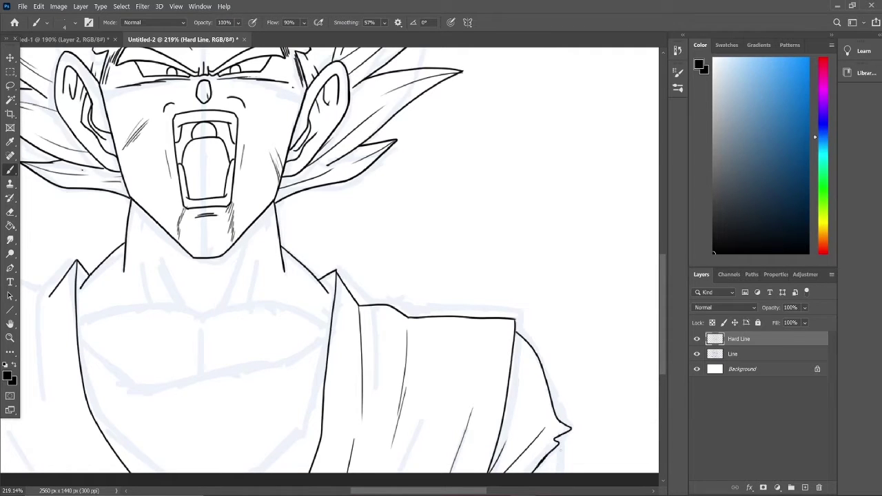
# Step: Rework the jacket's left shoulder corner and its inner front edges with jagged torn notches
pyautogui.moveTo(498, 317); pyautogui.dragTo(514, 333)
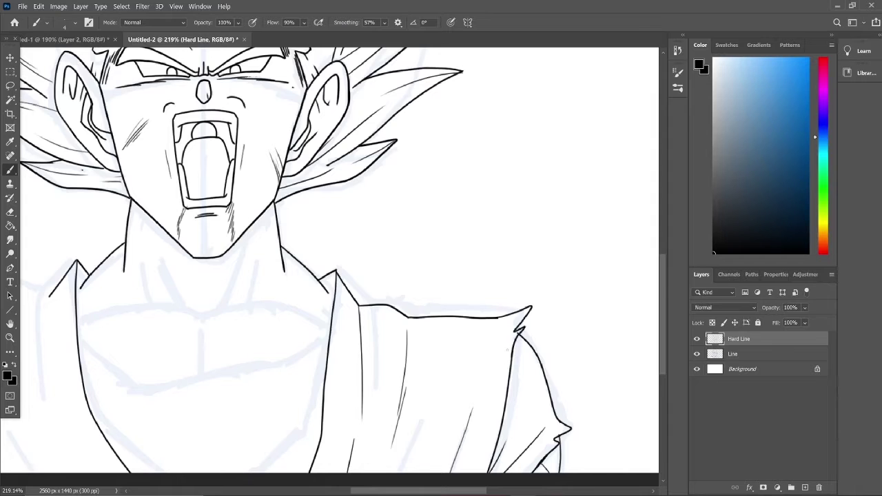
pyautogui.scroll(-2, 183, 455)
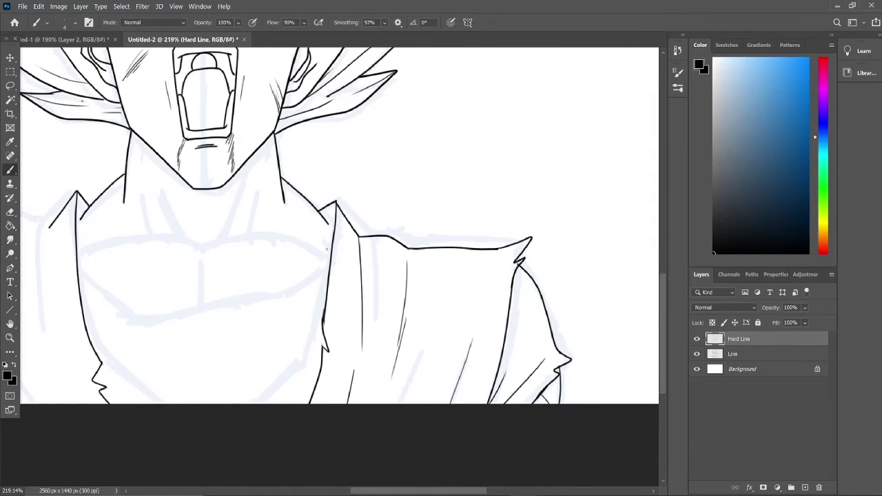
# Step: Ink the jacket's shoulder on the character's right side with a torn outer corner and a ragged armhole edge
pyautogui.moveTo(380, 491); pyautogui.dragTo(356, 490)
pyautogui.scroll(-1, 123, 216)
pyautogui.moveTo(204, 228); pyautogui.dragTo(127, 215)
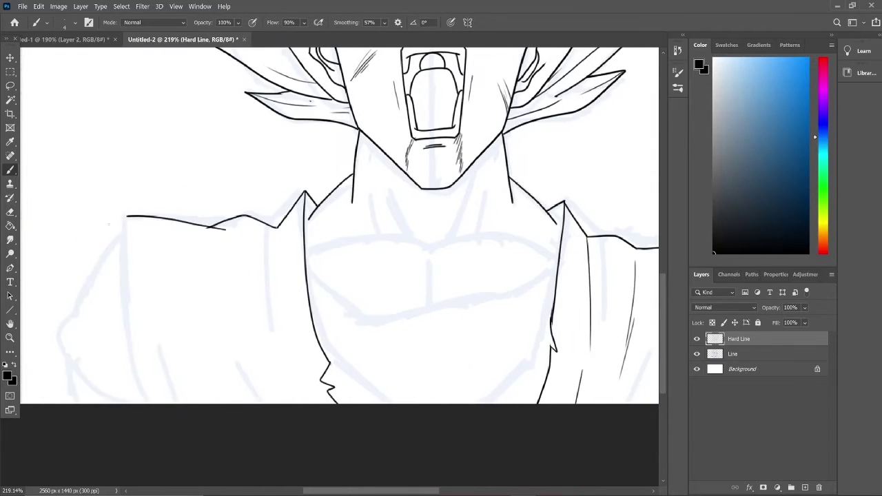
pyautogui.scroll(-1, 126, 215)
pyautogui.hotkey('ctrl', 'z')
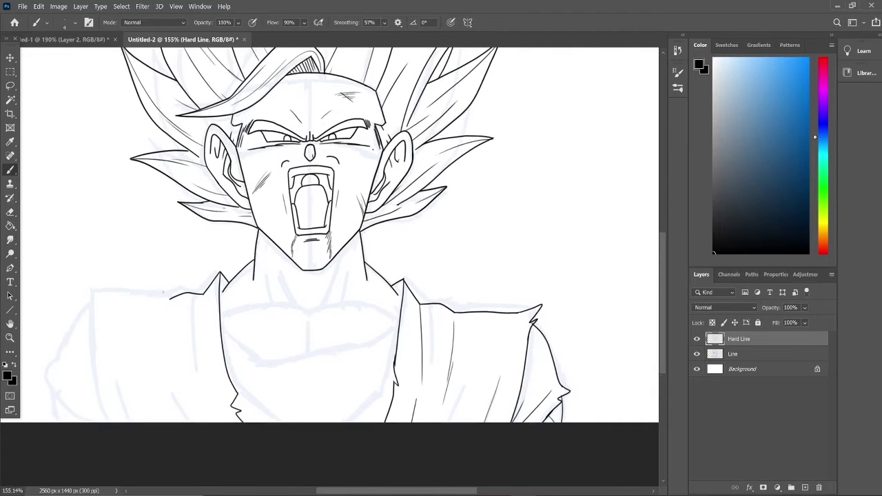
pyautogui.moveTo(169, 298); pyautogui.dragTo(77, 284)
pyautogui.moveTo(90, 336); pyautogui.dragTo(108, 421)
# Step: Ink the ragged sleeve on the character's right arm and the fabric folds across that side of the jacket
pyautogui.moveTo(90, 300); pyautogui.dragTo(60, 353)
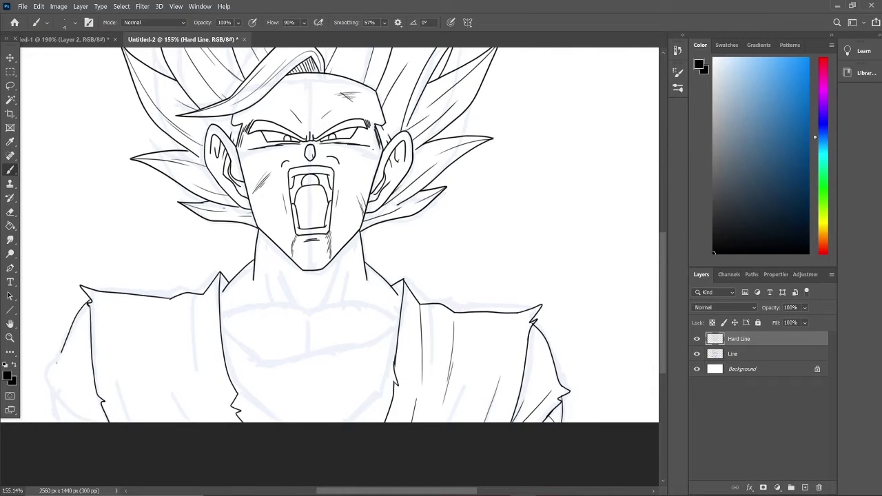
pyautogui.moveTo(53, 392); pyautogui.dragTo(88, 420)
pyautogui.moveTo(117, 378); pyautogui.dragTo(126, 417)
pyautogui.moveTo(171, 299); pyautogui.dragTo(172, 353)
pyautogui.moveTo(201, 296)
pyautogui.mouseDown()
pyautogui.moveTo(203, 395)
pyautogui.moveTo(194, 421)
pyautogui.mouseUp()
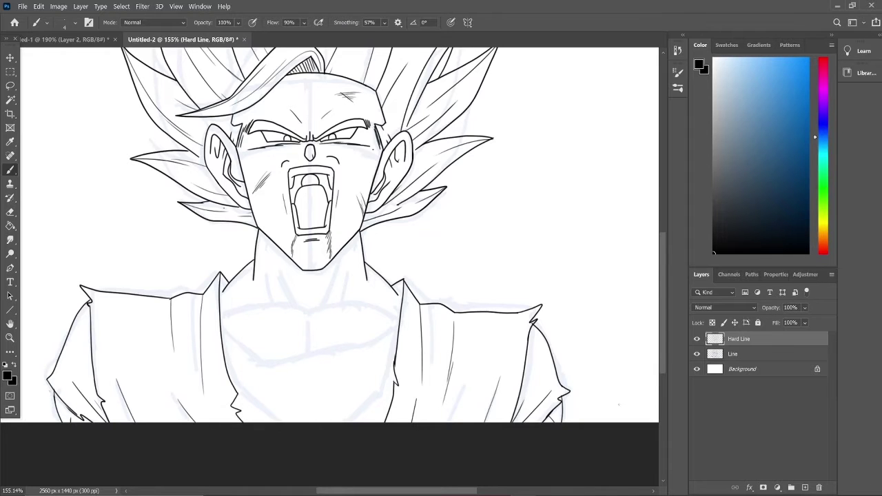
# Step: Ink the collarbone line, the jagged torn neckline below it, the chest center line and the neck tendons
pyautogui.moveTo(221, 328); pyautogui.dragTo(241, 345)
pyautogui.moveTo(326, 353); pyautogui.dragTo(399, 323)
pyautogui.moveTo(284, 303); pyautogui.dragTo(397, 310)
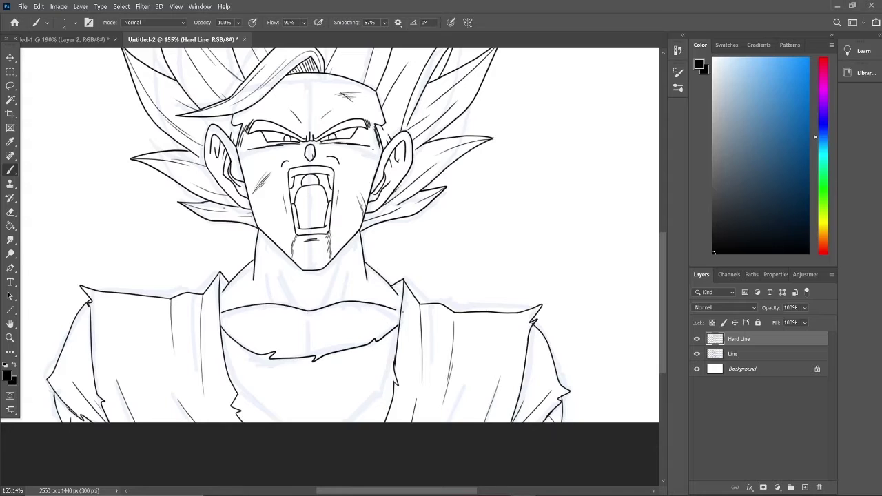
pyautogui.moveTo(343, 249); pyautogui.dragTo(345, 302)
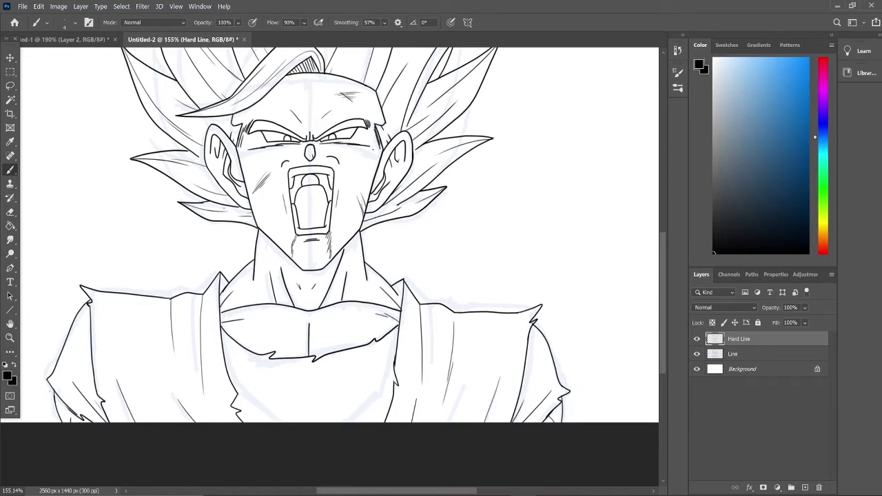
# Step: Hatch small scuff marks on both sides of the jacket and on the upper chest
pyautogui.moveTo(509, 328); pyautogui.dragTo(501, 349)
pyautogui.moveTo(129, 326); pyautogui.dragTo(126, 349)
pyautogui.moveTo(133, 329); pyautogui.dragTo(132, 352)
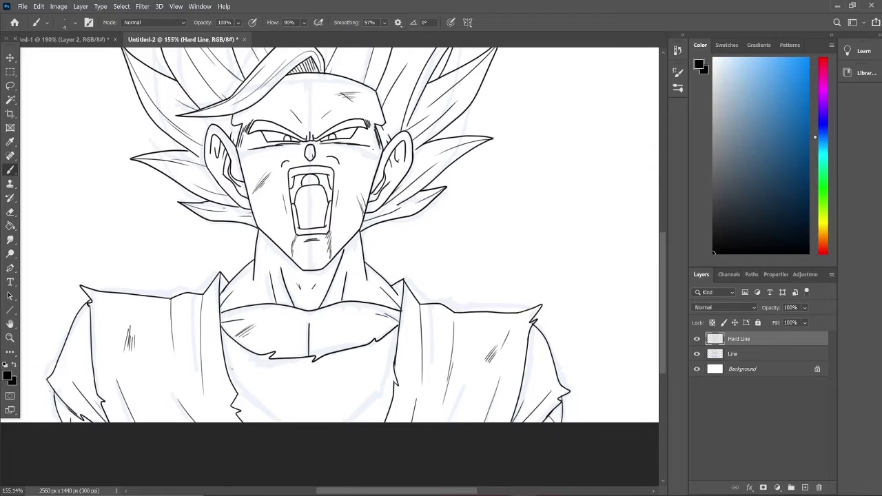
# Step: Ink the curved lower neckline across the chest with a torn notch and add folds to the undershirt
pyautogui.moveTo(228, 364); pyautogui.dragTo(372, 390)
pyautogui.scroll(-2, 337, 234)
pyautogui.moveTo(395, 308); pyautogui.dragTo(325, 348)
pyautogui.moveTo(273, 326); pyautogui.dragTo(234, 340)
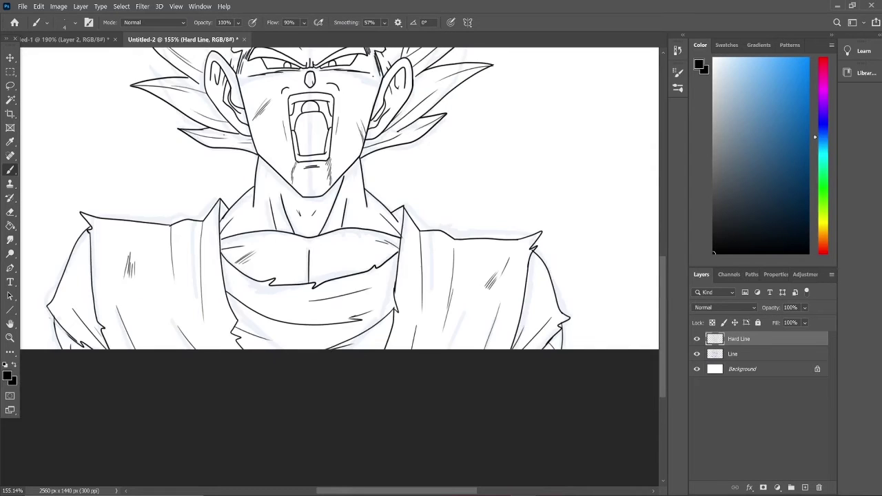
# Step: Erase and redraw the outline, slanted outer corner and iris of the character's left eye
pyautogui.scroll(-1, 540, 319)
pyautogui.scroll(6, 540, 319)
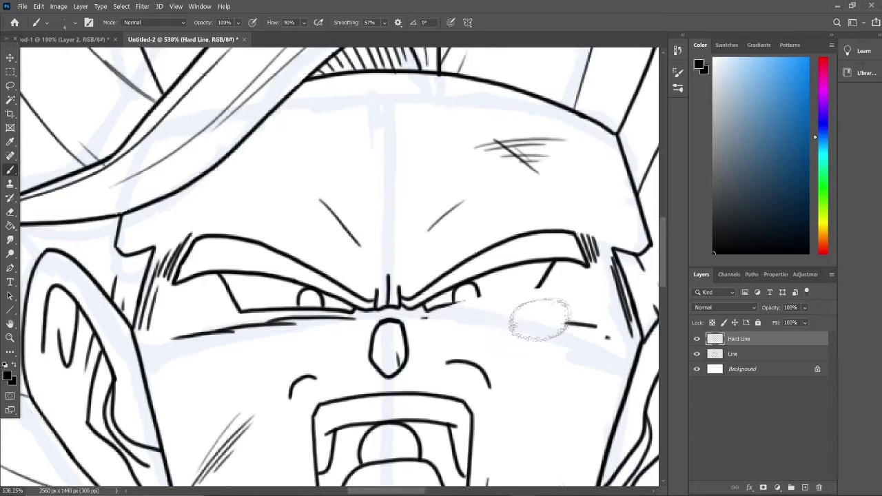
pyautogui.moveTo(539, 319)
pyautogui.mouseDown()
pyautogui.moveTo(491, 292)
pyautogui.moveTo(420, 313)
pyautogui.moveTo(531, 296)
pyautogui.moveTo(553, 261)
pyautogui.mouseUp()
pyautogui.moveTo(443, 307)
pyautogui.mouseDown()
pyautogui.moveTo(474, 296)
pyautogui.moveTo(469, 289)
pyautogui.mouseUp()
pyautogui.hotkey('ctrl', 'z')
pyautogui.hotkey('ctrl', 'z')
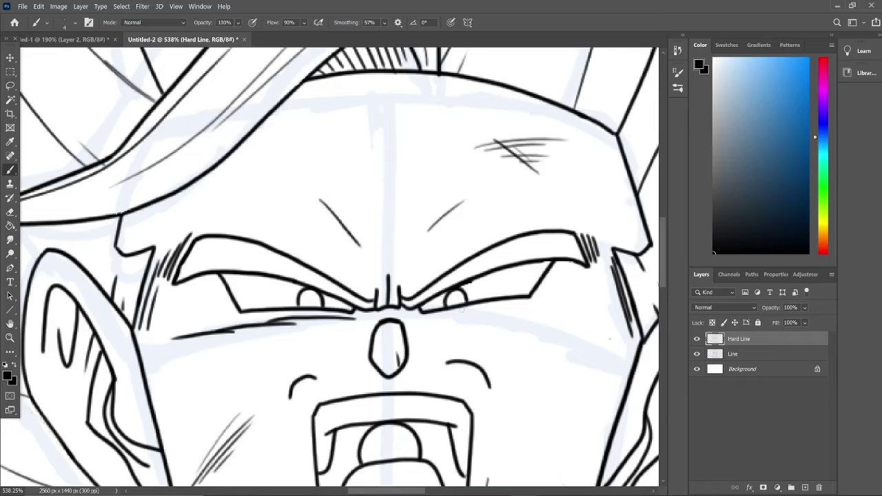
pyautogui.hotkey('ctrl', 'z')
pyautogui.hotkey('ctrl', 'z')
pyautogui.hotkey('ctrl', 'z')
pyautogui.moveTo(420, 311)
pyautogui.mouseDown()
pyautogui.moveTo(510, 302)
pyautogui.moveTo(548, 267)
pyautogui.mouseUp()
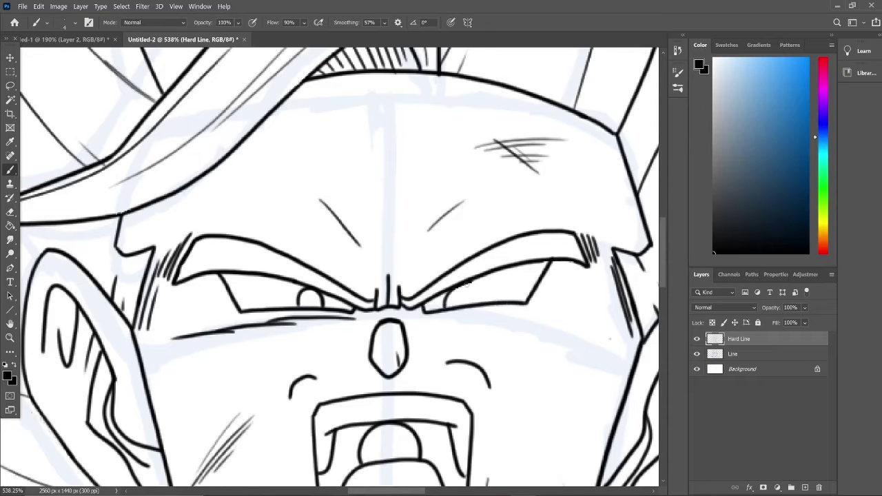
# Step: Add a new layer above the Line sketch layer, choose a medium blue brush color and set the layer opacity to 70%
pyautogui.scroll(-5, 476, 219)
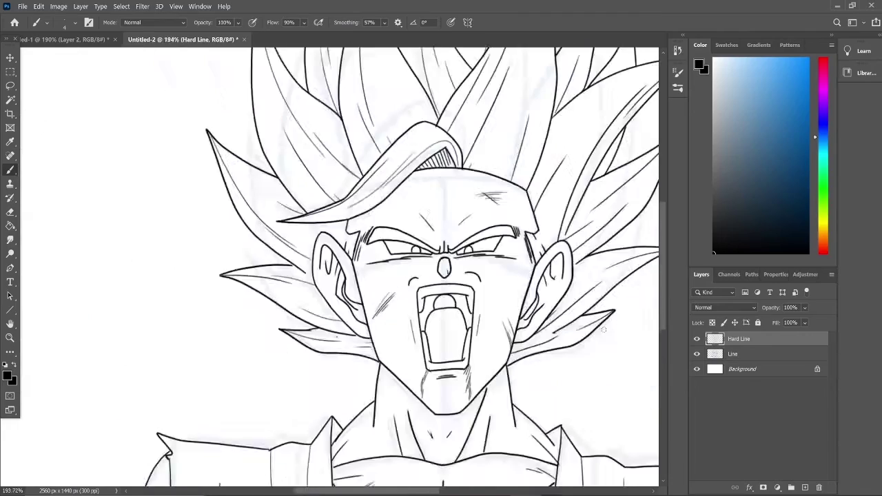
pyautogui.scroll(-4, 602, 330)
pyautogui.click(732, 353)
pyautogui.click(824, 222)
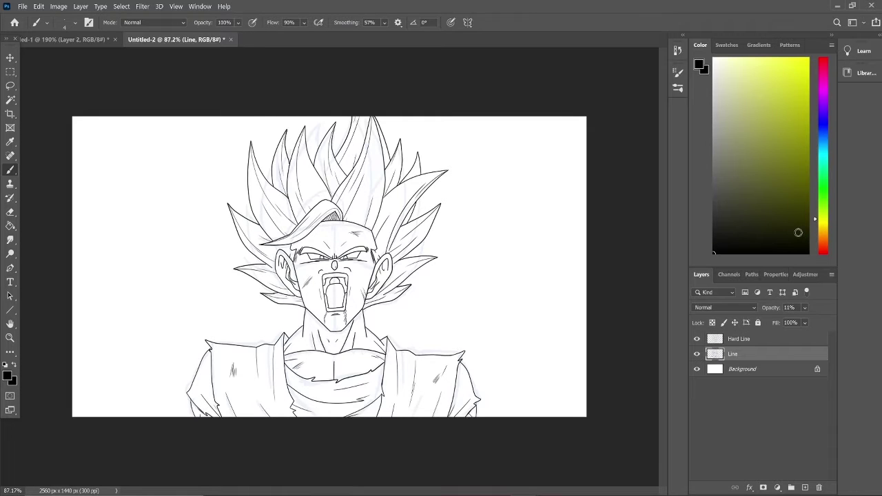
pyautogui.hotkey('ctrl', 'shift', 'n')
pyautogui.press('Return')
pyautogui.click(741, 112)
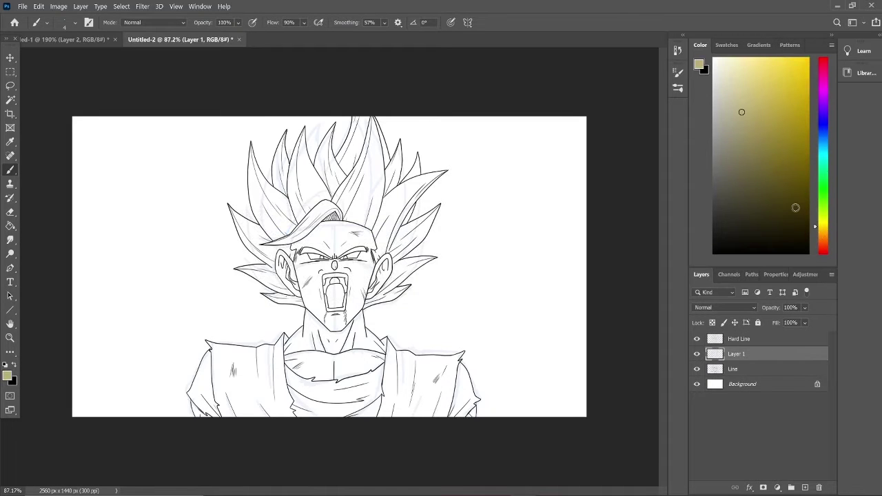
pyautogui.click(819, 140)
pyautogui.click(763, 103)
pyautogui.scroll(9, 332, 252)
pyautogui.click(803, 308)
pyautogui.moveTo(830, 322); pyautogui.dragTo(815, 323)
# Step: Outline an arrow-shaped shadow on the forehead and jagged shadow corners below both eyes in blue
pyautogui.moveTo(267, 66)
pyautogui.mouseDown()
pyautogui.moveTo(266, 109)
pyautogui.moveTo(310, 210)
pyautogui.moveTo(437, 162)
pyautogui.moveTo(428, 51)
pyautogui.mouseUp()
pyautogui.scroll(-3, 138, 226)
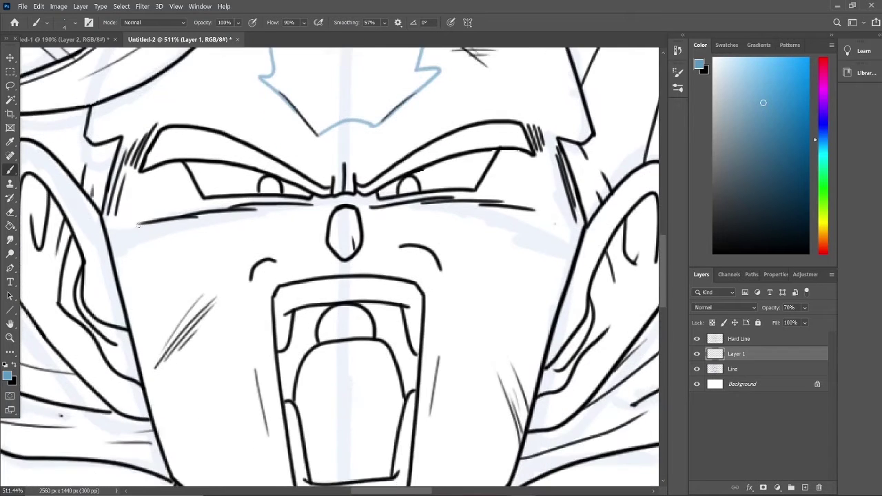
pyautogui.moveTo(138, 223); pyautogui.dragTo(189, 256)
pyautogui.moveTo(539, 210); pyautogui.dragTo(511, 258)
pyautogui.moveTo(138, 224); pyautogui.dragTo(201, 197)
pyautogui.moveTo(474, 193); pyautogui.dragTo(540, 212)
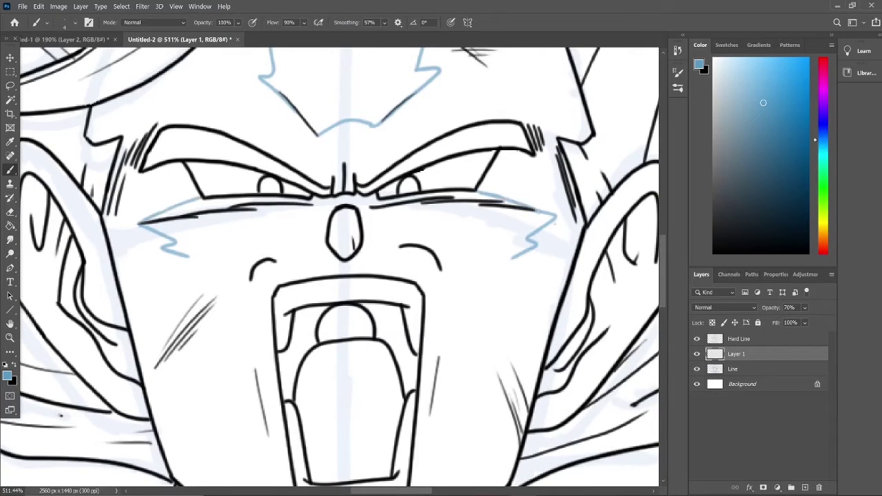
# Step: Outline the face shadow down both cheeks and across the chin, and mark a shadow under the lower lip
pyautogui.scroll(-3, 333, 268)
pyautogui.moveTo(189, 141)
pyautogui.mouseDown()
pyautogui.moveTo(221, 274)
pyautogui.moveTo(307, 463)
pyautogui.mouseUp()
pyautogui.moveTo(518, 147); pyautogui.dragTo(319, 466)
pyautogui.scroll(-4, 342, 363)
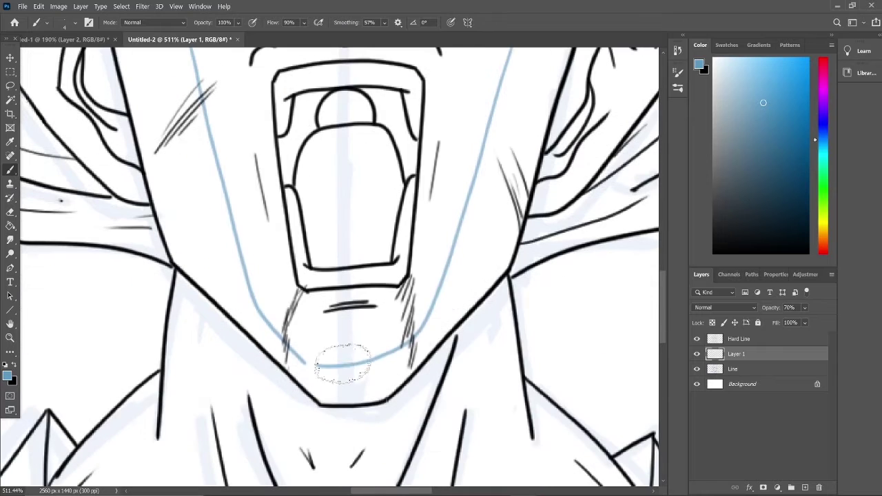
pyautogui.hotkey('ctrl', 'z')
pyautogui.hotkey('ctrl', 'z')
pyautogui.moveTo(303, 360)
pyautogui.mouseDown()
pyautogui.moveTo(386, 379)
pyautogui.moveTo(451, 246)
pyautogui.mouseUp()
pyautogui.moveTo(322, 314); pyautogui.dragTo(446, 303)
# Step: Outline the shadows around the nostril creases and under the eyes, and hatch the nose
pyautogui.scroll(5, 374, 297)
pyautogui.moveTo(246, 315); pyautogui.dragTo(275, 297)
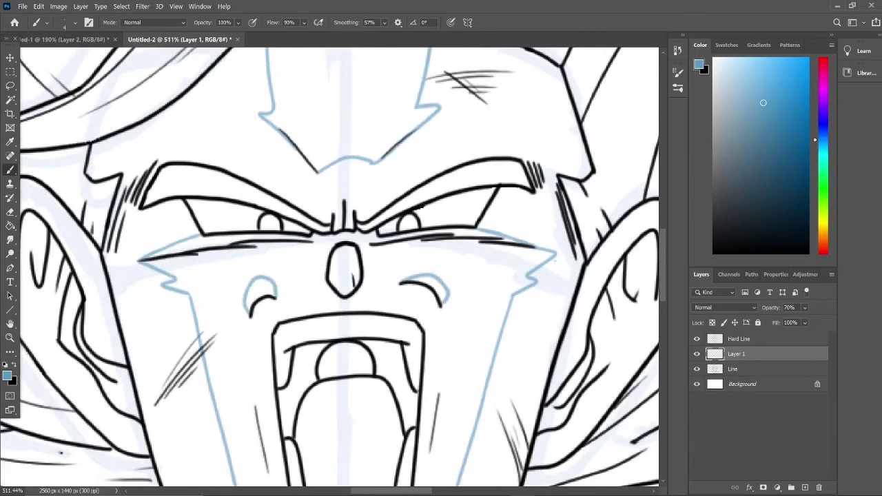
pyautogui.moveTo(333, 245)
pyautogui.mouseDown()
pyautogui.moveTo(357, 291)
pyautogui.moveTo(344, 291)
pyautogui.mouseUp()
pyautogui.moveTo(372, 256); pyautogui.dragTo(452, 243)
pyautogui.moveTo(266, 261); pyautogui.dragTo(219, 252)
pyautogui.moveTo(314, 246); pyautogui.dragTo(265, 270)
# Step: Outline the cast shadow below the hair lock on the forehead and the shadow inside both eyebrows
pyautogui.scroll(5, 672, 233)
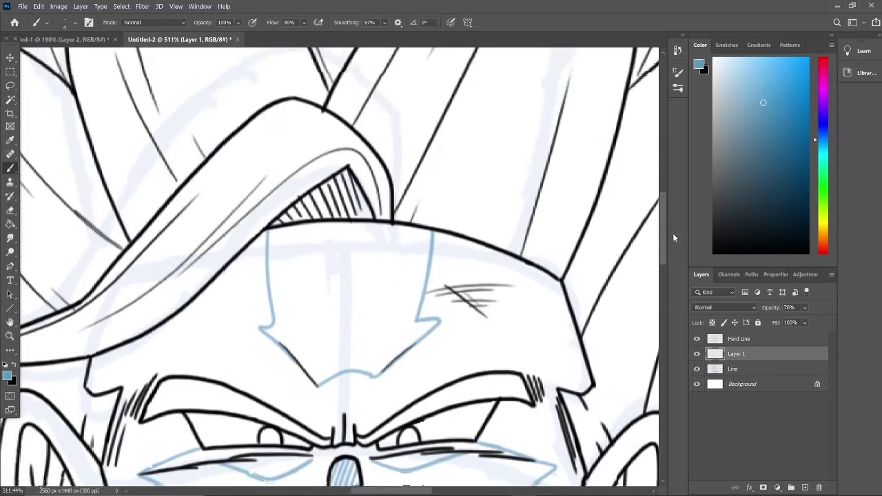
pyautogui.scroll(-3, 674, 238)
pyautogui.moveTo(90, 266)
pyautogui.mouseDown()
pyautogui.moveTo(138, 264)
pyautogui.moveTo(266, 142)
pyautogui.mouseUp()
pyautogui.moveTo(146, 321); pyautogui.dragTo(274, 300)
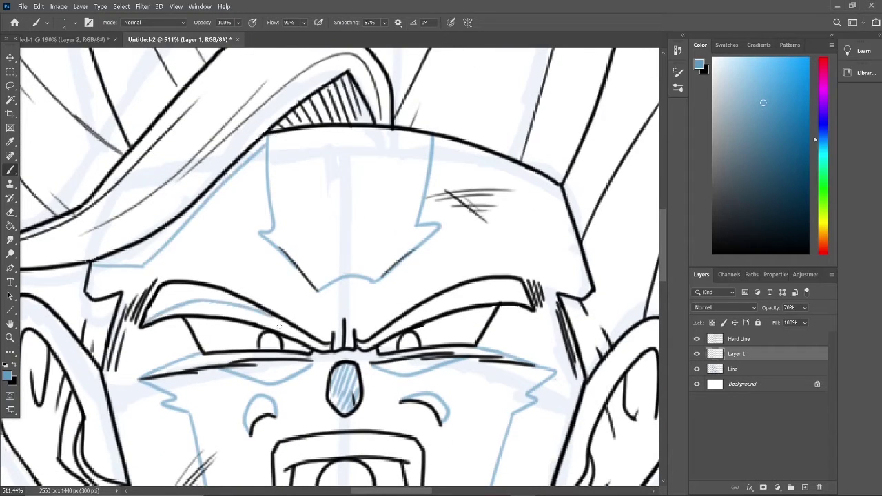
pyautogui.moveTo(416, 309); pyautogui.dragTo(530, 292)
# Step: Outline the rim shadow and mark the inner folds of the character's left ear in blue
pyautogui.scroll(-4, 327, 316)
pyautogui.hscroll(6, 327, 316)
pyautogui.moveTo(326, 316); pyautogui.dragTo(407, 180)
pyautogui.moveTo(413, 178); pyautogui.dragTo(440, 218)
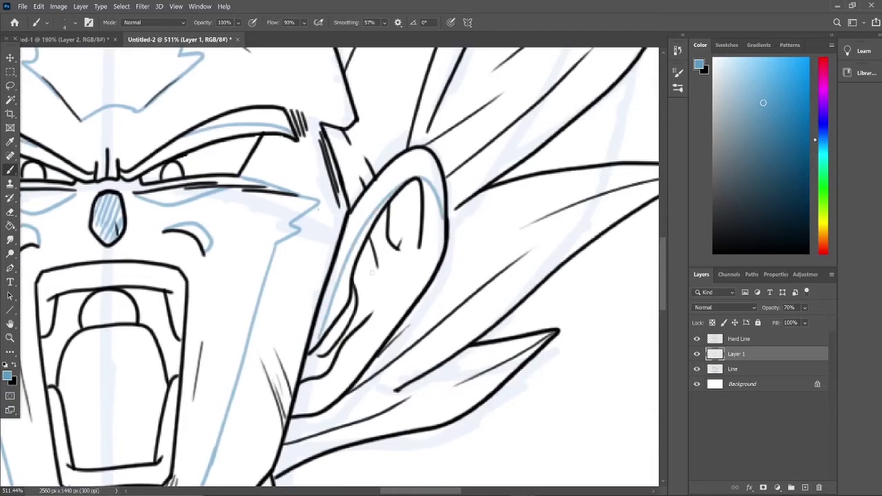
pyautogui.moveTo(311, 355); pyautogui.dragTo(303, 378)
pyautogui.moveTo(351, 301); pyautogui.dragTo(324, 372)
pyautogui.moveTo(372, 252); pyautogui.dragTo(351, 284)
pyautogui.moveTo(416, 181)
pyautogui.mouseDown()
pyautogui.moveTo(370, 236)
pyautogui.moveTo(407, 238)
pyautogui.mouseUp()
# Step: Hatch the inner hollow and outline the rim shadow of the character's right ear
pyautogui.moveTo(443, 492); pyautogui.dragTo(405, 493)
pyautogui.moveTo(87, 163); pyautogui.dragTo(87, 208)
pyautogui.moveTo(98, 161); pyautogui.dragTo(108, 198)
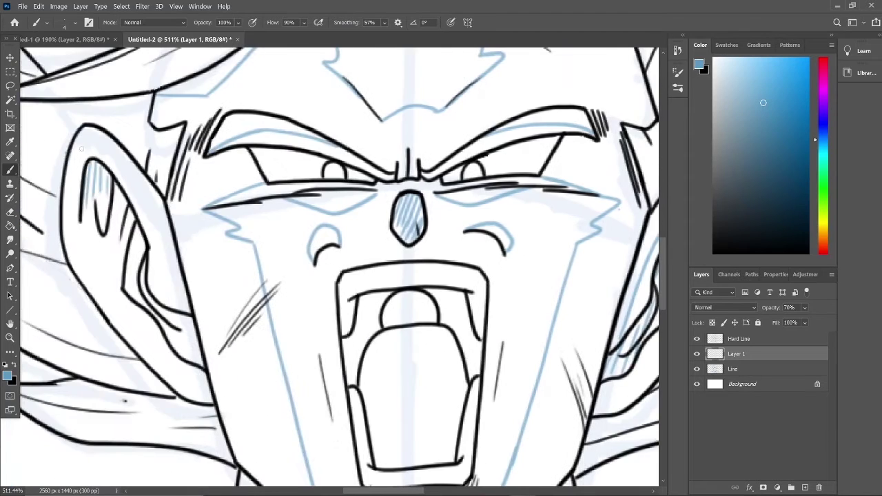
pyautogui.moveTo(70, 148); pyautogui.dragTo(186, 296)
pyautogui.moveTo(197, 330)
pyautogui.mouseDown()
pyautogui.moveTo(187, 367)
pyautogui.moveTo(170, 351)
pyautogui.mouseUp()
pyautogui.moveTo(139, 225); pyautogui.dragTo(145, 282)
pyautogui.moveTo(128, 208); pyautogui.dragTo(119, 230)
pyautogui.moveTo(107, 183); pyautogui.dragTo(103, 223)
# Step: Set the brush smoothing to 10% and hatch the arrow-shaped shadow on the forehead
pyautogui.hotkey('ctrl', '0')
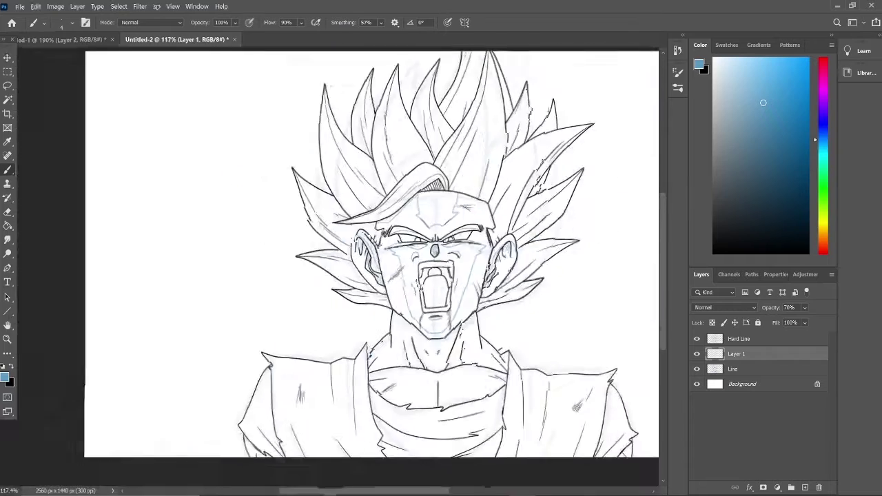
pyautogui.scroll(5, 419, 283)
pyautogui.moveTo(235, 76); pyautogui.dragTo(227, 100)
pyautogui.moveTo(384, 22); pyautogui.dragTo(375, 36)
pyautogui.moveTo(227, 75)
pyautogui.mouseDown()
pyautogui.moveTo(255, 137)
pyautogui.moveTo(289, 148)
pyautogui.mouseUp()
pyautogui.moveTo(275, 89); pyautogui.dragTo(306, 162)
# Step: Hatch the face shadow with diagonal blue strokes under the eyes, down both cheeks and across the chin
pyautogui.moveTo(186, 217)
pyautogui.mouseDown()
pyautogui.moveTo(170, 250)
pyautogui.moveTo(179, 266)
pyautogui.mouseUp()
pyautogui.moveTo(242, 209); pyautogui.dragTo(233, 256)
pyautogui.moveTo(292, 222)
pyautogui.mouseDown()
pyautogui.moveTo(278, 252)
pyautogui.moveTo(290, 255)
pyautogui.mouseUp()
pyautogui.moveTo(345, 214); pyautogui.dragTo(327, 237)
pyautogui.moveTo(375, 215); pyautogui.dragTo(327, 274)
pyautogui.moveTo(384, 216); pyautogui.dragTo(313, 324)
pyautogui.moveTo(358, 266); pyautogui.dragTo(266, 441)
pyautogui.moveTo(291, 410); pyautogui.dragTo(249, 443)
pyautogui.moveTo(255, 395); pyautogui.dragTo(231, 423)
pyautogui.moveTo(232, 370); pyautogui.dragTo(212, 409)
pyautogui.moveTo(223, 327); pyautogui.dragTo(204, 379)
pyautogui.moveTo(220, 314); pyautogui.dragTo(200, 364)
pyautogui.moveTo(218, 269); pyautogui.dragTo(190, 334)
pyautogui.moveTo(220, 291); pyautogui.dragTo(194, 350)
pyautogui.moveTo(209, 264); pyautogui.dragTo(185, 312)
pyautogui.moveTo(200, 252); pyautogui.dragTo(184, 288)
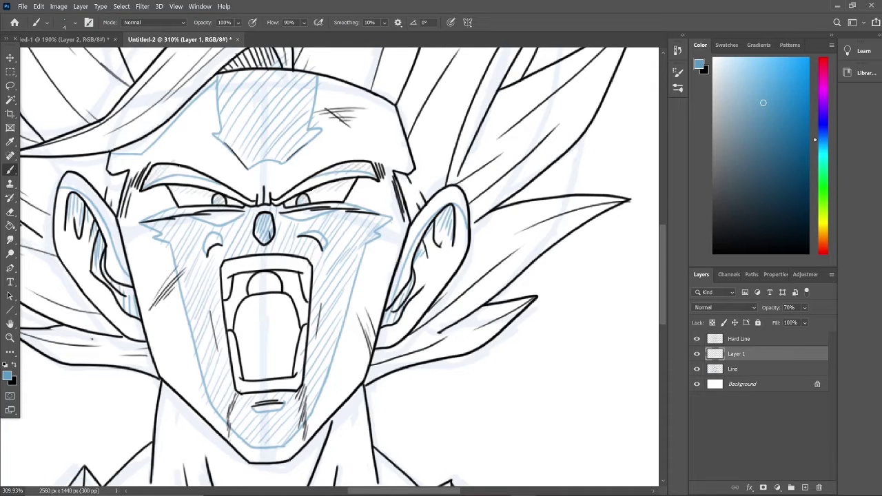
# Step: Add a new layer beneath the blue shadow layer and fill it with a light tan color
pyautogui.scroll(-6, 397, 271)
pyautogui.scroll(3, 397, 271)
pyautogui.click(779, 117)
pyautogui.click(751, 69)
pyautogui.press('g')
pyautogui.click(64, 234)
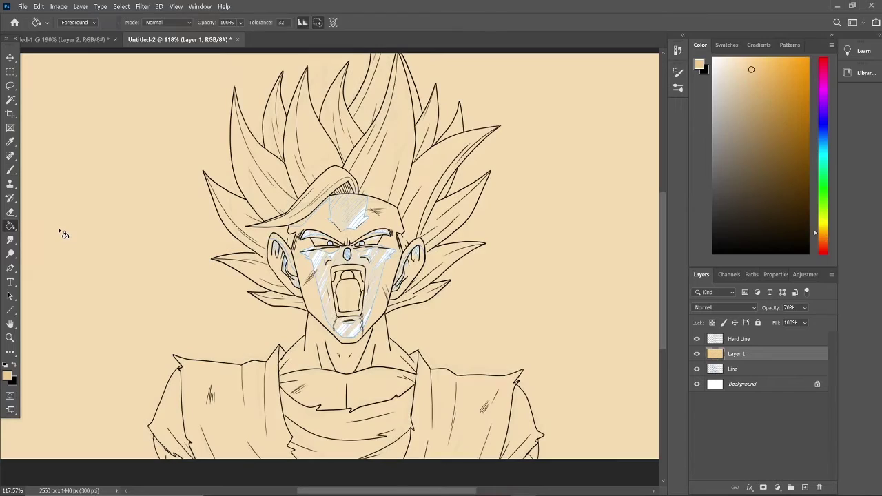
pyautogui.hotkey('ctrl', 'z')
pyautogui.hotkey('ctrl', 'shift', 'alt', 'n')
pyautogui.click(158, 339)
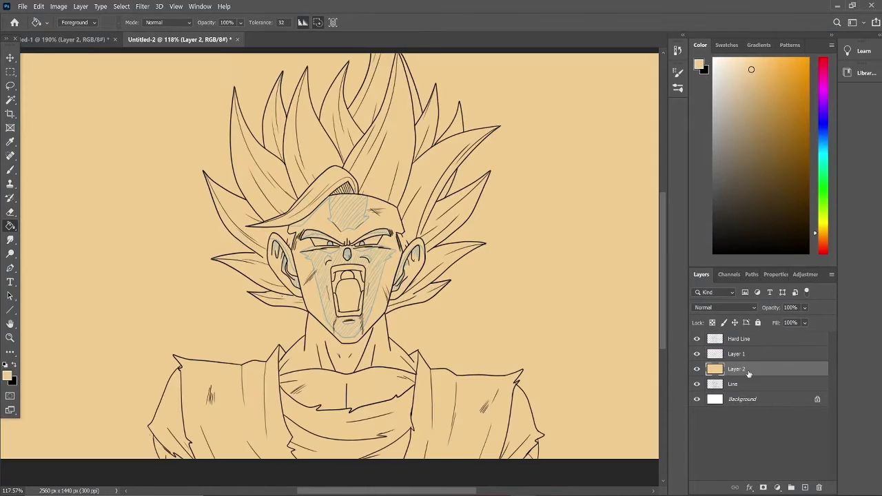
# Step: Return to the shadow layer, set its opacity to 100% and pick the blue swatch for the brush
pyautogui.click(736, 353)
pyautogui.click(804, 322)
pyautogui.click(11, 169)
pyautogui.click(727, 45)
pyautogui.click(725, 63)
# Step: Outline and hatch a shadow on the tongue, and hatch the uvula and inner mouth around it
pyautogui.scroll(5, 360, 284)
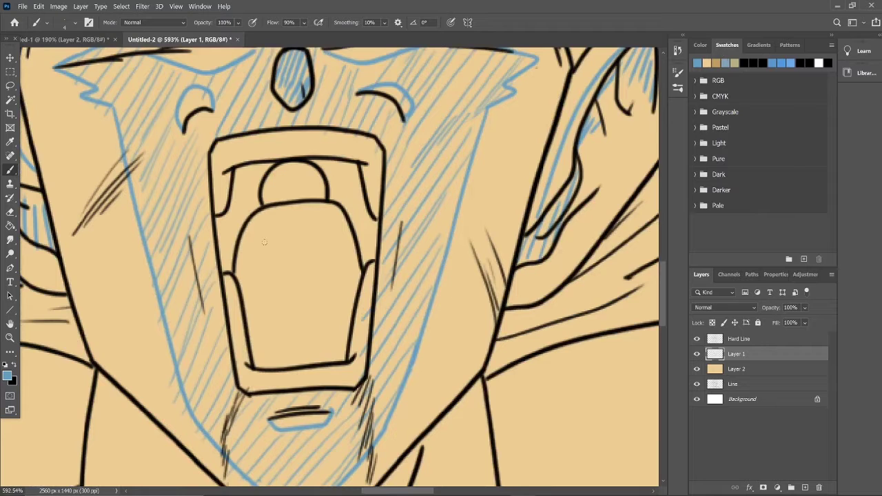
pyautogui.moveTo(264, 241)
pyautogui.mouseDown()
pyautogui.moveTo(329, 289)
pyautogui.moveTo(272, 207)
pyautogui.moveTo(317, 323)
pyautogui.moveTo(314, 204)
pyautogui.mouseUp()
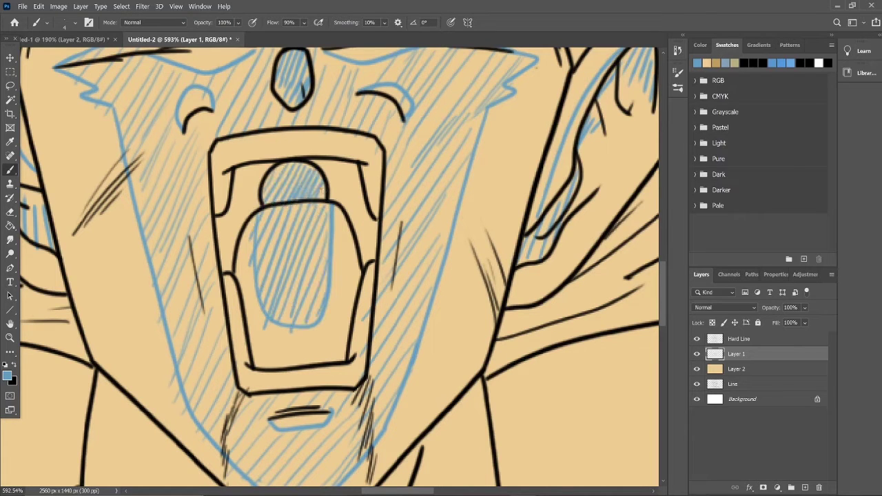
pyautogui.moveTo(255, 167); pyautogui.dragTo(222, 260)
pyautogui.moveTo(343, 162); pyautogui.dragTo(369, 249)
# Step: Hatch the shadows along both ears and darken the shaded areas directly under the eyes
pyautogui.scroll(-3, 460, 336)
pyautogui.moveTo(551, 153); pyautogui.dragTo(506, 255)
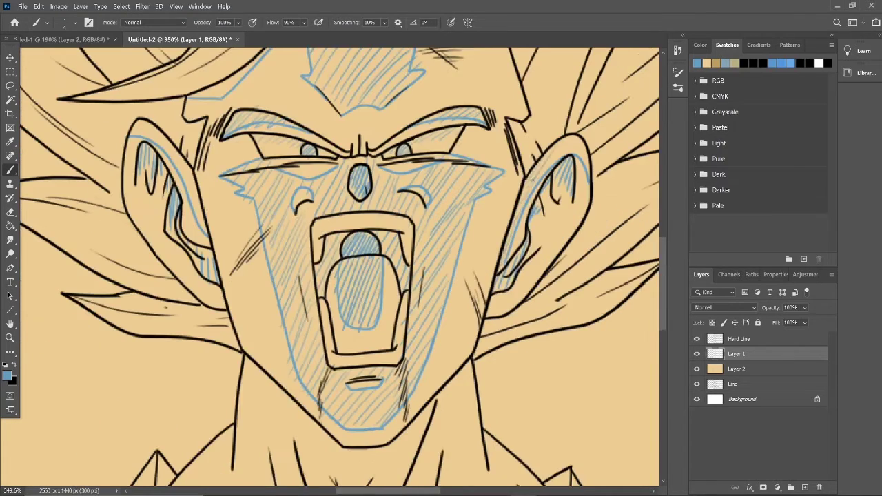
pyautogui.moveTo(572, 141); pyautogui.dragTo(544, 179)
pyautogui.moveTo(197, 178); pyautogui.dragTo(187, 207)
pyautogui.moveTo(385, 207); pyautogui.dragTo(331, 295)
pyautogui.moveTo(276, 252)
pyautogui.mouseDown()
pyautogui.moveTo(227, 264)
pyautogui.moveTo(245, 264)
pyautogui.mouseUp()
pyautogui.moveTo(372, 250); pyautogui.dragTo(345, 257)
pyautogui.moveTo(365, 248)
pyautogui.mouseDown()
pyautogui.moveTo(329, 259)
pyautogui.moveTo(349, 256)
pyautogui.mouseUp()
# Step: Outline and hatch the shadows below both collarbones and along the chest center line
pyautogui.scroll(-5, 358, 255)
pyautogui.scroll(4, 229, 264)
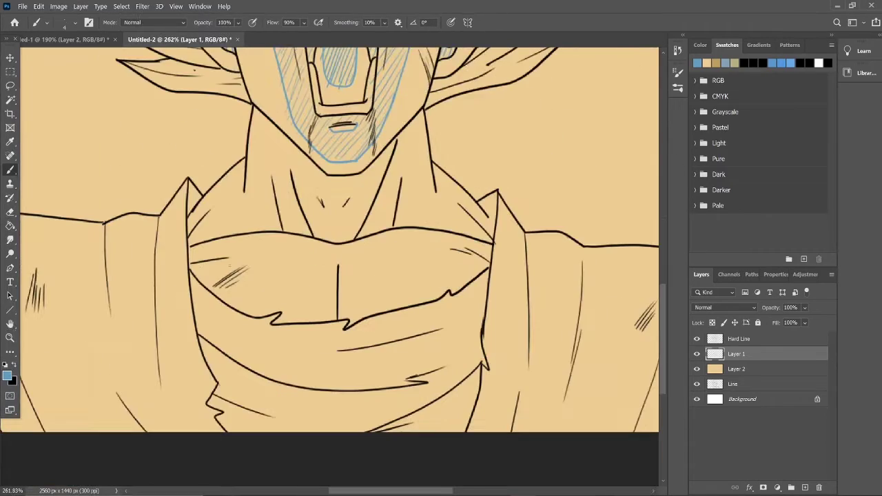
pyautogui.moveTo(194, 268)
pyautogui.mouseDown()
pyautogui.moveTo(276, 276)
pyautogui.moveTo(336, 263)
pyautogui.mouseUp()
pyautogui.moveTo(190, 257); pyautogui.dragTo(283, 243)
pyautogui.moveTo(368, 270); pyautogui.dragTo(482, 258)
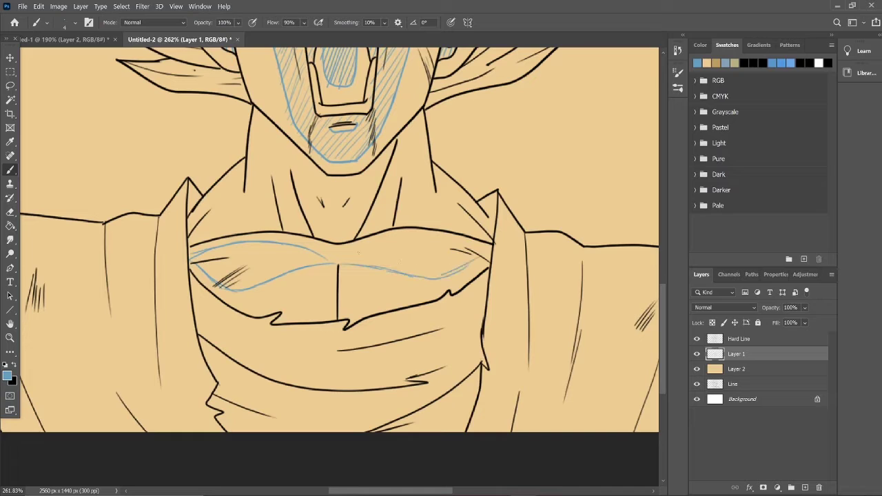
pyautogui.moveTo(350, 257); pyautogui.dragTo(486, 243)
pyautogui.moveTo(411, 277); pyautogui.dragTo(445, 245)
pyautogui.moveTo(211, 275); pyautogui.dragTo(241, 247)
pyautogui.moveTo(250, 285); pyautogui.dragTo(301, 250)
pyautogui.moveTo(318, 310); pyautogui.dragTo(336, 266)
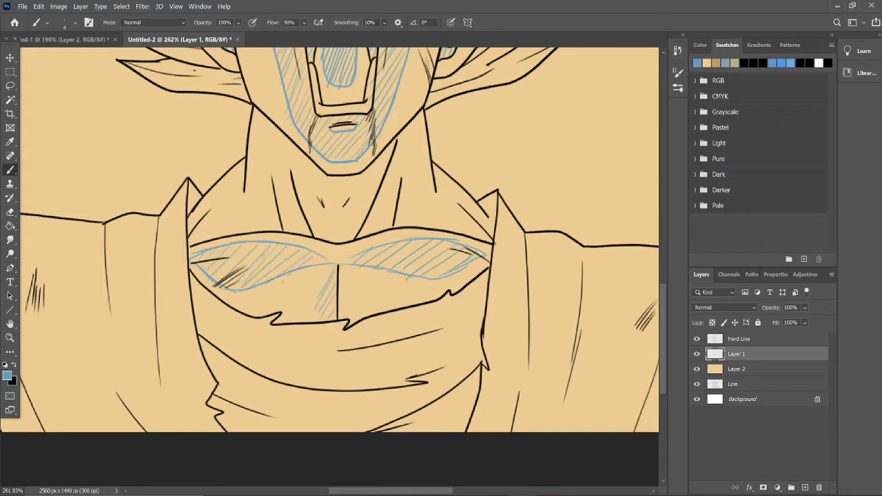
# Step: Crosshatch the shadow under the chin and hatch the neck tendons and both shoulder slopes
pyautogui.moveTo(358, 227); pyautogui.dragTo(390, 153)
pyautogui.moveTo(324, 235); pyautogui.dragTo(350, 183)
pyautogui.moveTo(303, 210)
pyautogui.mouseDown()
pyautogui.moveTo(321, 175)
pyautogui.moveTo(299, 155)
pyautogui.mouseUp()
pyautogui.moveTo(318, 199)
pyautogui.mouseDown()
pyautogui.moveTo(341, 148)
pyautogui.moveTo(357, 180)
pyautogui.mouseUp()
pyautogui.moveTo(359, 186); pyautogui.dragTo(385, 157)
pyautogui.moveTo(396, 224); pyautogui.dragTo(406, 207)
pyautogui.moveTo(403, 225); pyautogui.dragTo(416, 197)
pyautogui.moveTo(411, 221)
pyautogui.mouseDown()
pyautogui.moveTo(423, 185)
pyautogui.moveTo(475, 219)
pyautogui.mouseUp()
pyautogui.moveTo(441, 198)
pyautogui.mouseDown()
pyautogui.moveTo(483, 238)
pyautogui.moveTo(460, 204)
pyautogui.mouseUp()
pyautogui.moveTo(462, 209); pyautogui.dragTo(485, 238)
pyautogui.moveTo(197, 227); pyautogui.dragTo(240, 178)
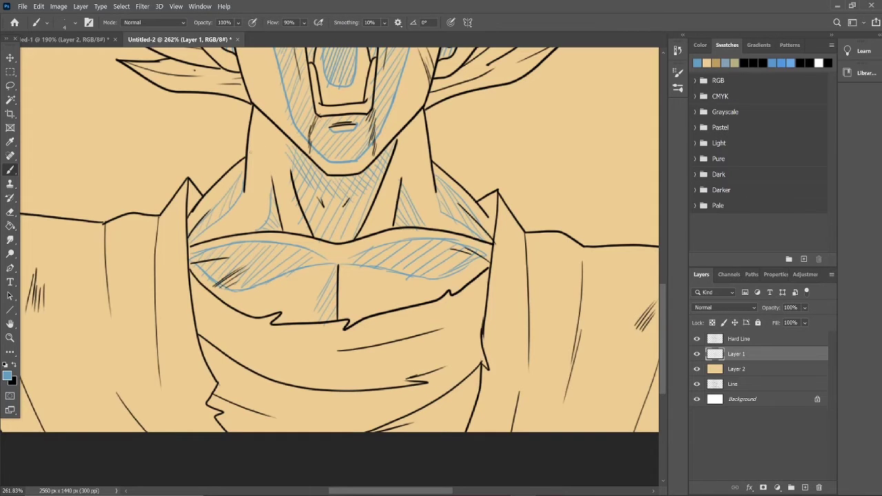
# Step: Switch to a purple brush color, then outline and hatch the shadow on the character's right jacket panel
pyautogui.scroll(-5, 332, 248)
pyautogui.click(700, 45)
pyautogui.click(822, 91)
pyautogui.click(753, 125)
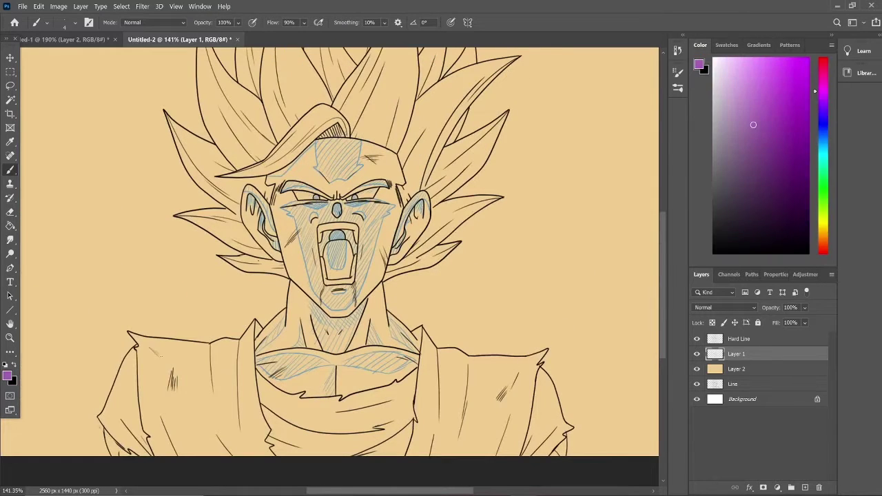
pyautogui.moveTo(224, 343); pyautogui.dragTo(269, 456)
pyautogui.moveTo(153, 349); pyautogui.dragTo(186, 455)
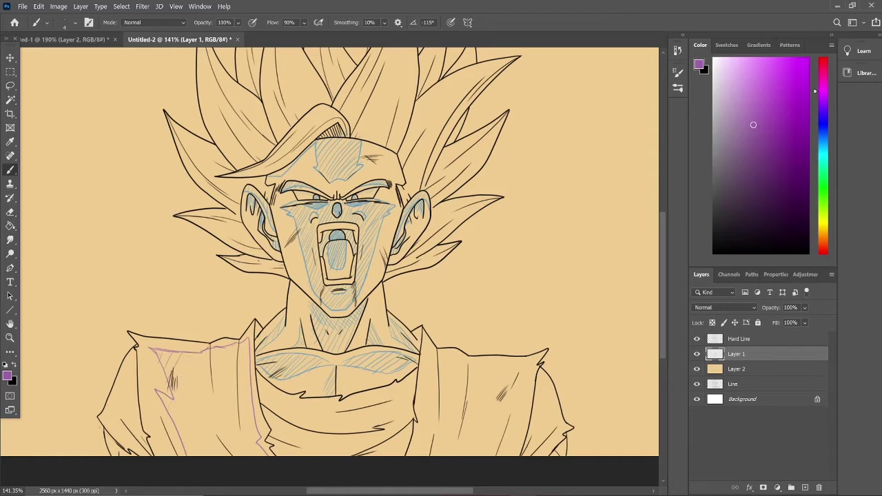
pyautogui.moveTo(180, 351)
pyautogui.mouseDown()
pyautogui.moveTo(222, 434)
pyautogui.moveTo(245, 455)
pyautogui.mouseUp()
# Step: Outline and hatch purple shadows on the character's left jacket panel and on both ragged sleeves
pyautogui.moveTo(426, 454)
pyautogui.mouseDown()
pyautogui.moveTo(430, 352)
pyautogui.moveTo(504, 451)
pyautogui.mouseUp()
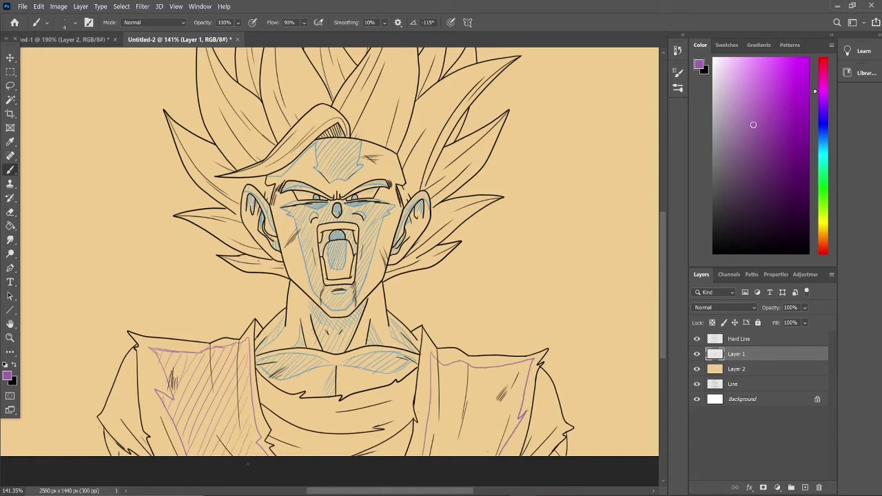
pyautogui.moveTo(467, 365)
pyautogui.mouseDown()
pyautogui.moveTo(441, 453)
pyautogui.moveTo(524, 365)
pyautogui.mouseUp()
pyautogui.moveTo(115, 426); pyautogui.dragTo(146, 456)
pyautogui.moveTo(135, 372); pyautogui.dragTo(133, 448)
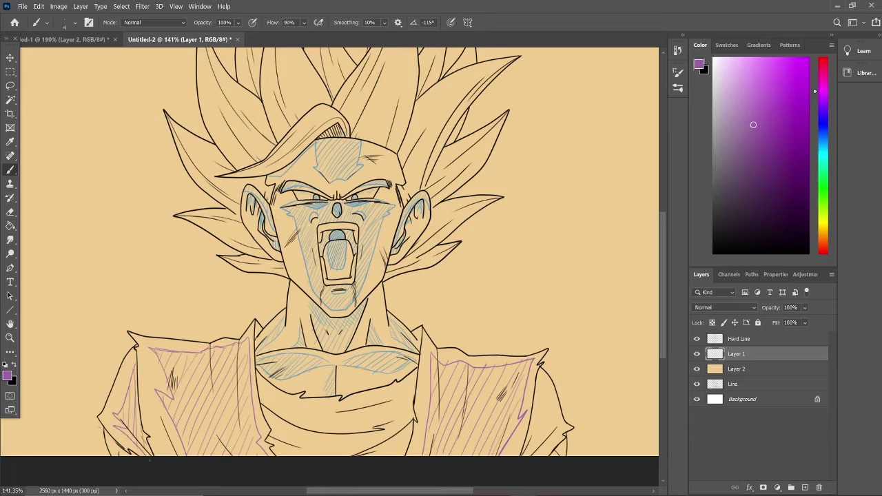
pyautogui.moveTo(536, 376); pyautogui.dragTo(557, 454)
pyautogui.moveTo(531, 393); pyautogui.dragTo(545, 450)
# Step: Outline and hatch the purple fold shadows on the undershirt below the torn neckline
pyautogui.moveTo(262, 390); pyautogui.dragTo(406, 431)
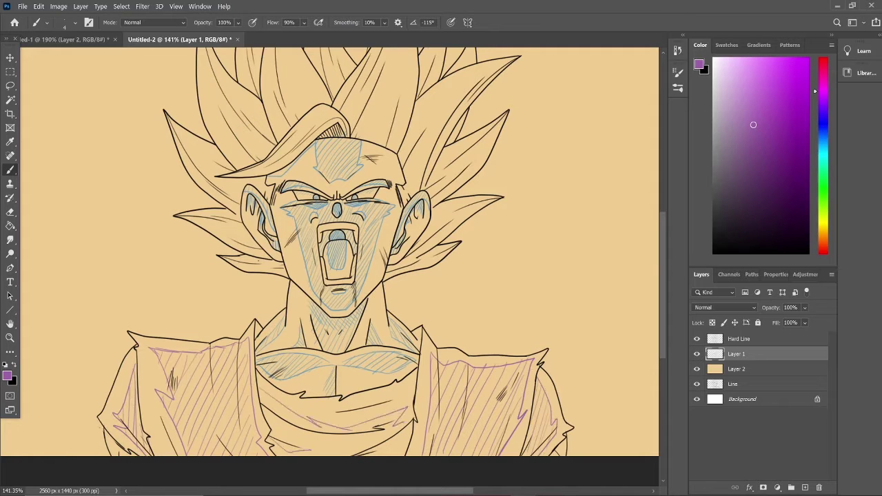
pyautogui.moveTo(268, 400); pyautogui.dragTo(310, 455)
pyautogui.moveTo(310, 432); pyautogui.dragTo(337, 455)
pyautogui.moveTo(287, 411); pyautogui.dragTo(311, 428)
pyautogui.moveTo(343, 429); pyautogui.dragTo(375, 445)
pyautogui.moveTo(387, 423); pyautogui.dragTo(403, 454)
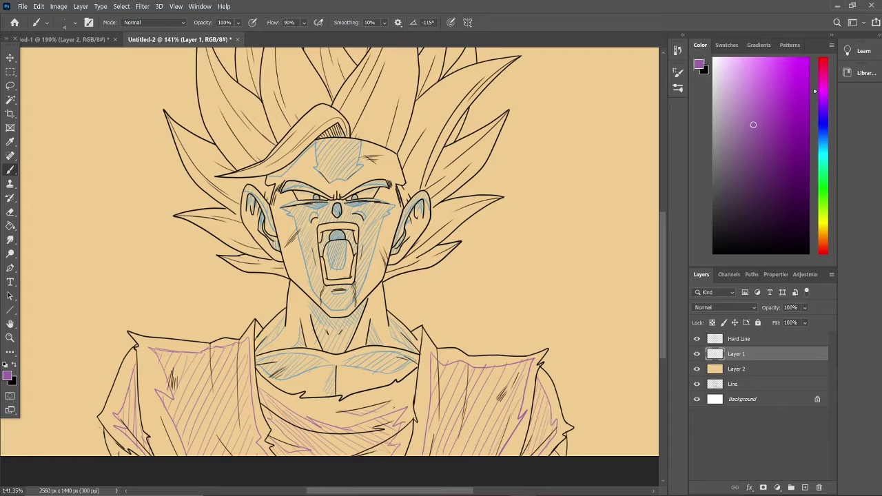
# Step: Choose an orange brush color and outline jagged shadows inside the hair spikes on the character's right side
pyautogui.click(820, 241)
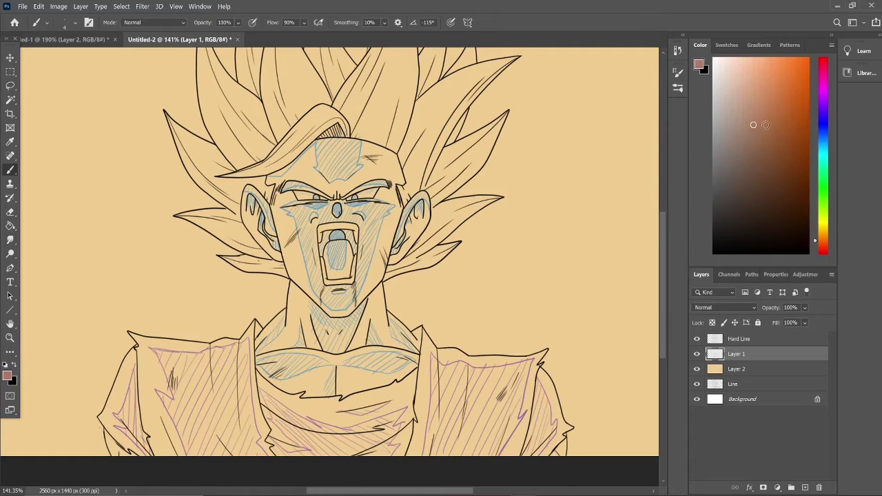
pyautogui.click(777, 81)
pyautogui.scroll(4, 666, 224)
pyautogui.moveTo(282, 295)
pyautogui.mouseDown()
pyautogui.moveTo(272, 179)
pyautogui.moveTo(314, 262)
pyautogui.mouseUp()
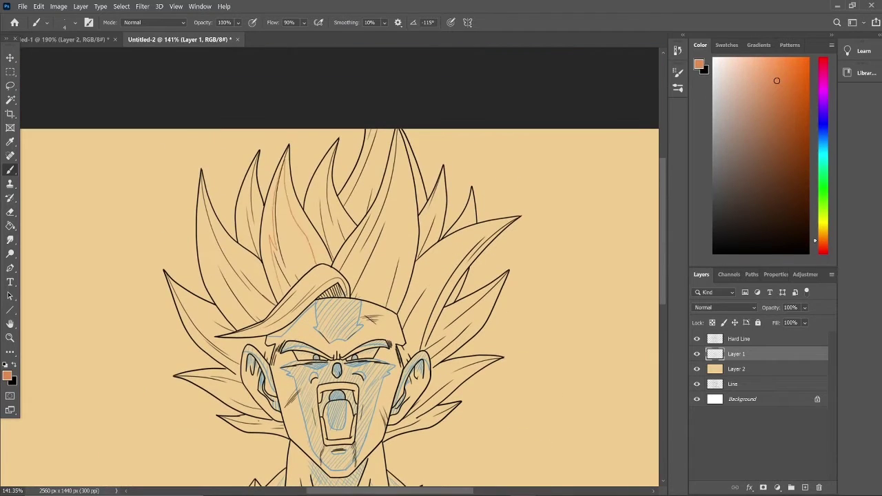
pyautogui.moveTo(207, 261); pyautogui.dragTo(245, 323)
pyautogui.moveTo(201, 186); pyautogui.dragTo(216, 272)
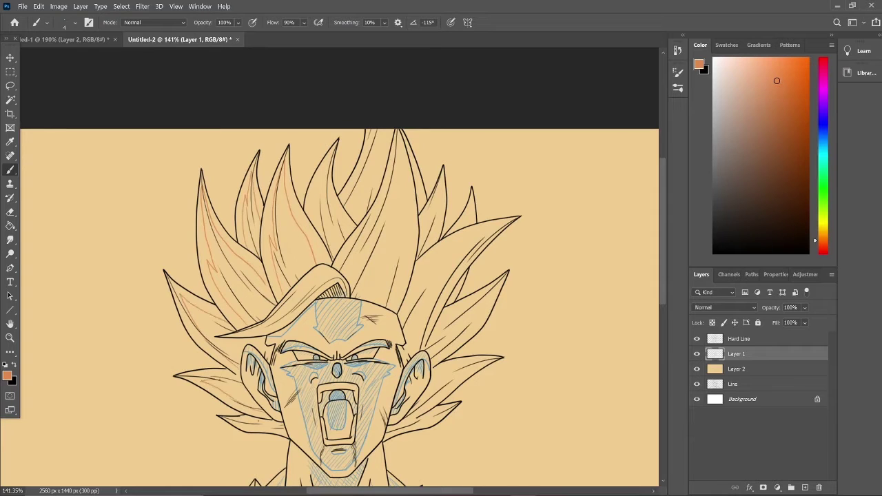
# Step: Outline jagged orange shadows inside the hair spikes on the character's left side and across the top of the hair
pyautogui.moveTo(414, 412); pyautogui.dragTo(482, 364)
pyautogui.moveTo(432, 360); pyautogui.dragTo(495, 292)
pyautogui.moveTo(419, 351); pyautogui.dragTo(429, 317)
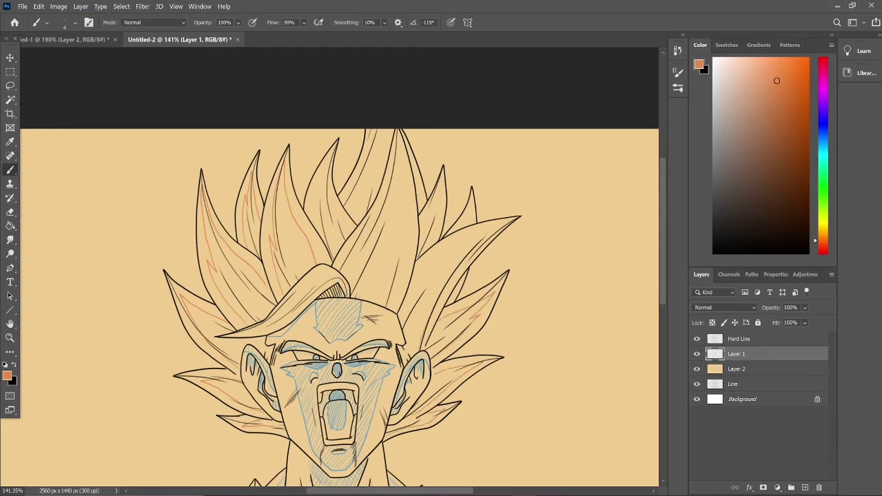
pyautogui.moveTo(452, 246); pyautogui.dragTo(495, 227)
pyautogui.moveTo(409, 290); pyautogui.dragTo(449, 244)
pyautogui.moveTo(310, 219); pyautogui.dragTo(326, 161)
pyautogui.moveTo(328, 237); pyautogui.dragTo(369, 146)
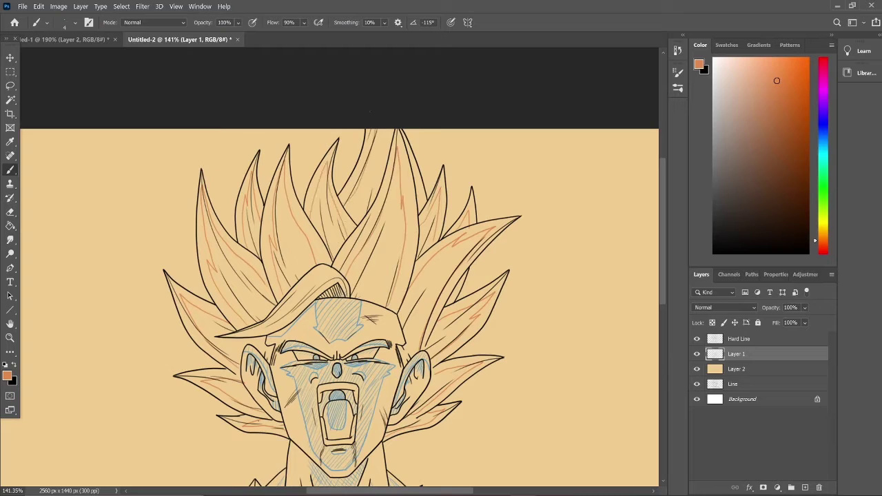
# Step: Hatch the orange shadows inside the hair spikes on the character's right side and across the top center
pyautogui.moveTo(259, 406); pyautogui.dragTo(218, 380)
pyautogui.moveTo(269, 358); pyautogui.dragTo(211, 317)
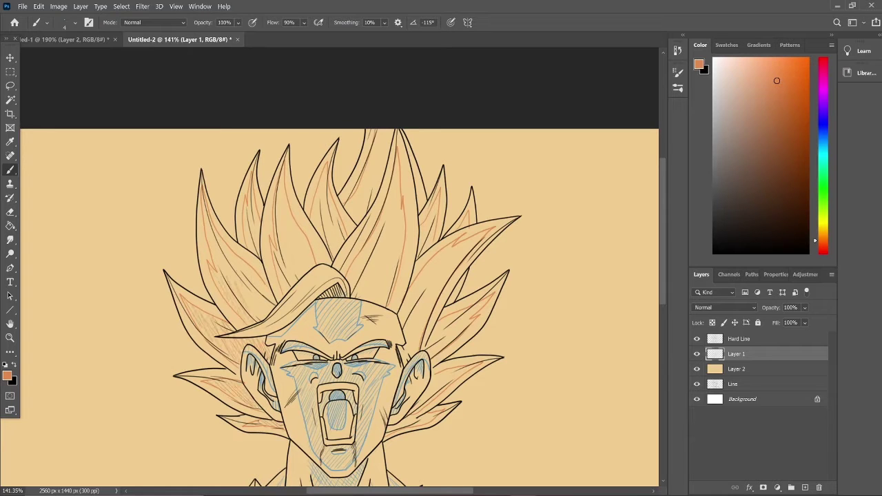
pyautogui.moveTo(274, 315); pyautogui.dragTo(215, 228)
pyautogui.moveTo(258, 252); pyautogui.dragTo(249, 197)
pyautogui.moveTo(287, 293); pyautogui.dragTo(278, 182)
pyautogui.moveTo(302, 280); pyautogui.dragTo(284, 186)
pyautogui.moveTo(339, 252); pyautogui.dragTo(326, 192)
pyautogui.moveTo(327, 230); pyautogui.dragTo(318, 172)
pyautogui.moveTo(373, 218); pyautogui.dragTo(363, 150)
pyautogui.moveTo(378, 182); pyautogui.dragTo(384, 134)
pyautogui.moveTo(373, 307); pyautogui.dragTo(386, 241)
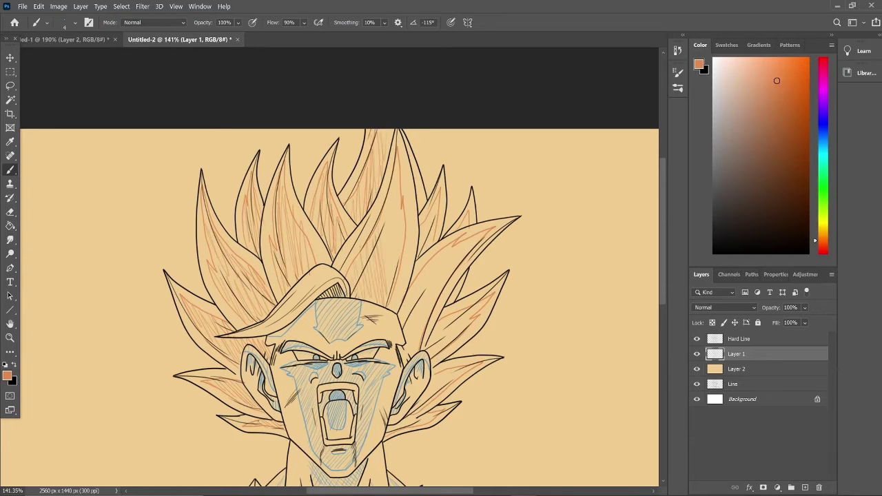
# Step: Hatch the orange shadows inside the hair spikes on the character's left side and along the forelock over the forehead
pyautogui.moveTo(385, 282); pyautogui.dragTo(401, 181)
pyautogui.moveTo(421, 252); pyautogui.dragTo(434, 211)
pyautogui.moveTo(401, 361); pyautogui.dragTo(413, 334)
pyautogui.moveTo(412, 341)
pyautogui.mouseDown()
pyautogui.moveTo(432, 264)
pyautogui.moveTo(471, 238)
pyautogui.mouseUp()
pyautogui.moveTo(433, 357)
pyautogui.mouseDown()
pyautogui.moveTo(436, 326)
pyautogui.moveTo(459, 310)
pyautogui.mouseUp()
pyautogui.moveTo(418, 407); pyautogui.dragTo(456, 365)
pyautogui.moveTo(397, 428); pyautogui.dragTo(428, 415)
pyautogui.moveTo(266, 321); pyautogui.dragTo(301, 295)
pyautogui.moveTo(303, 294); pyautogui.dragTo(315, 278)
pyautogui.moveTo(286, 313); pyautogui.dragTo(337, 269)
pyautogui.scroll(-5, 331, 289)
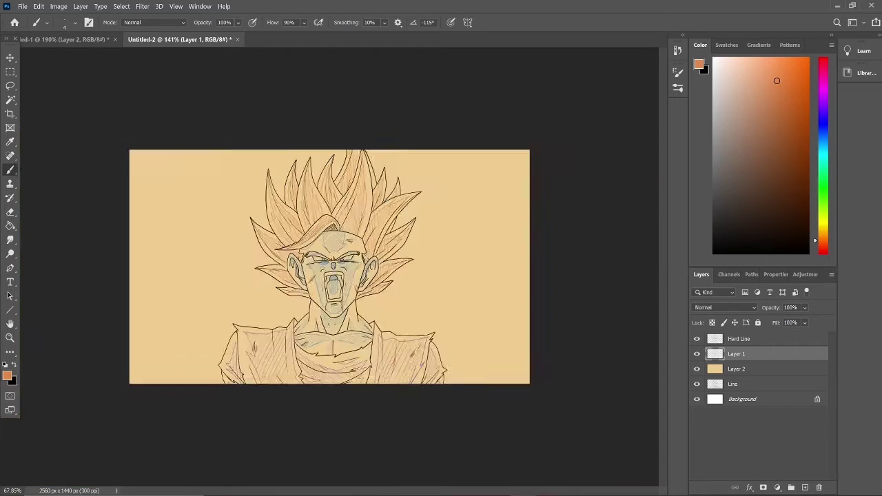
pyautogui.scroll(4, 331, 289)
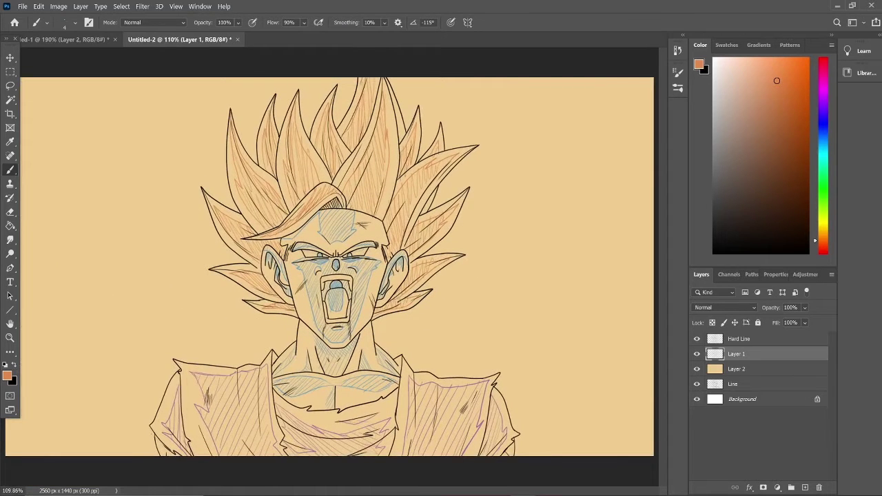
# Step: Draw long light yellow-green aura streaks down both sides of the background with 55% brush smoothing
pyautogui.moveTo(815, 241); pyautogui.dragTo(815, 207)
pyautogui.click(761, 57)
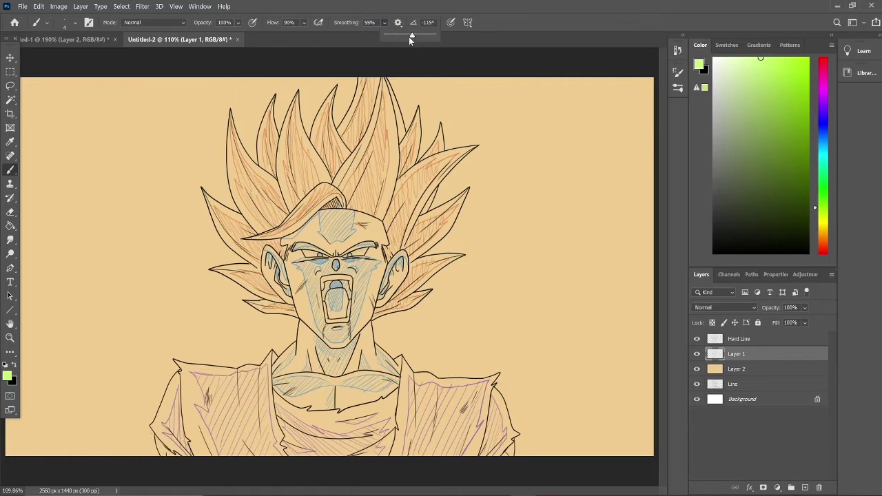
pyautogui.moveTo(43, 105)
pyautogui.mouseDown()
pyautogui.moveTo(139, 453)
pyautogui.moveTo(5, 239)
pyautogui.mouseUp()
pyautogui.scroll(-1, 44, 324)
pyautogui.press('p')
pyautogui.press('b')
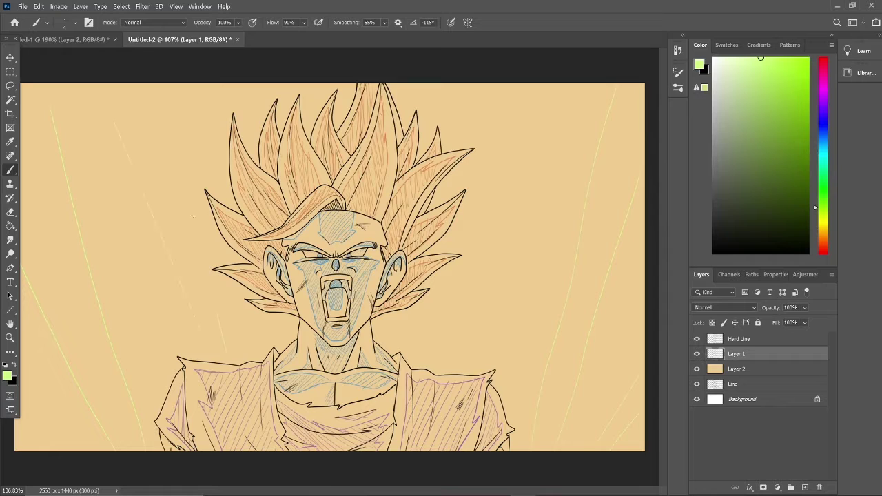
# Step: Sketch and shade brown floating rock fragments on both sides of the character, reducing brush smoothing to 15%
pyautogui.keyDown('alt'); pyautogui.click(493, 296); pyautogui.keyUp('alt')
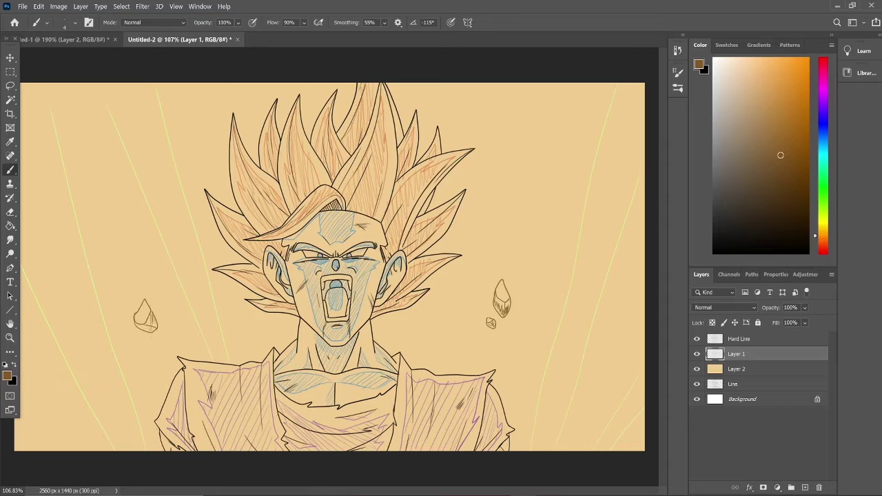
pyautogui.hotkey('alt', '1')
pyautogui.hotkey('alt', '5')
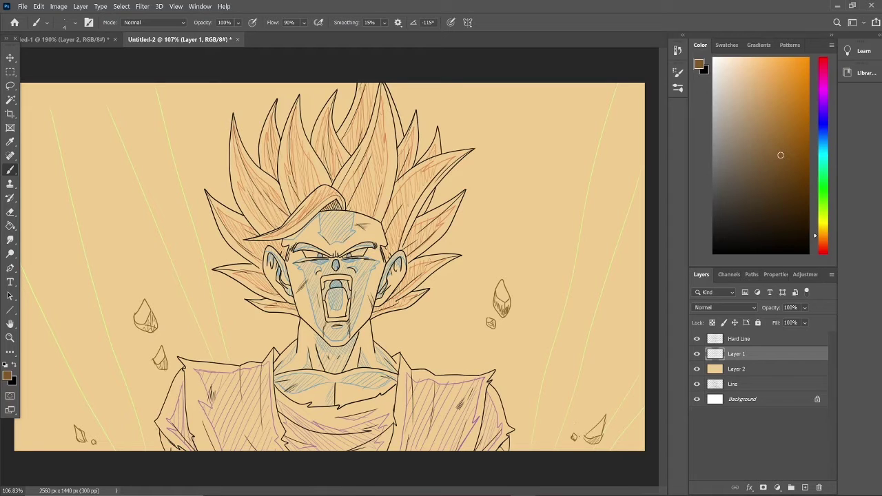
# Step: Choose a medium green and sketch hatched, jagged aura spikes up the background on the character's right side
pyautogui.moveTo(819, 235); pyautogui.dragTo(819, 205)
pyautogui.click(756, 106)
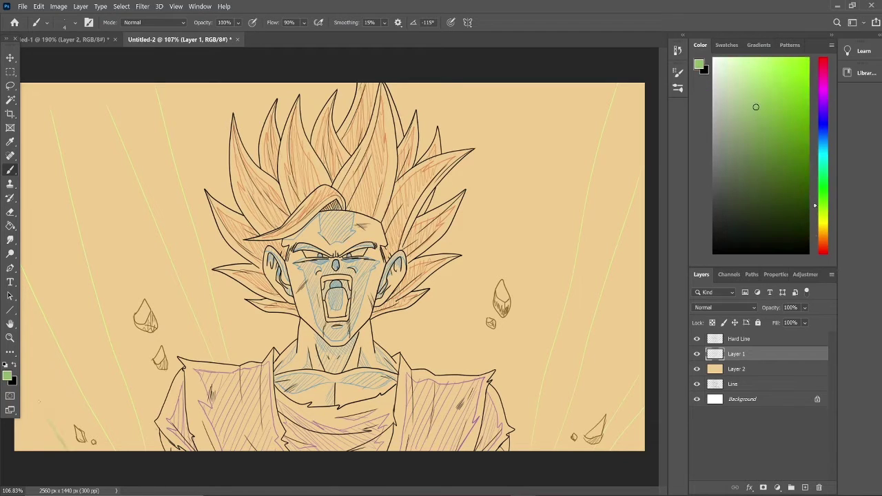
pyautogui.moveTo(96, 383); pyautogui.dragTo(60, 238)
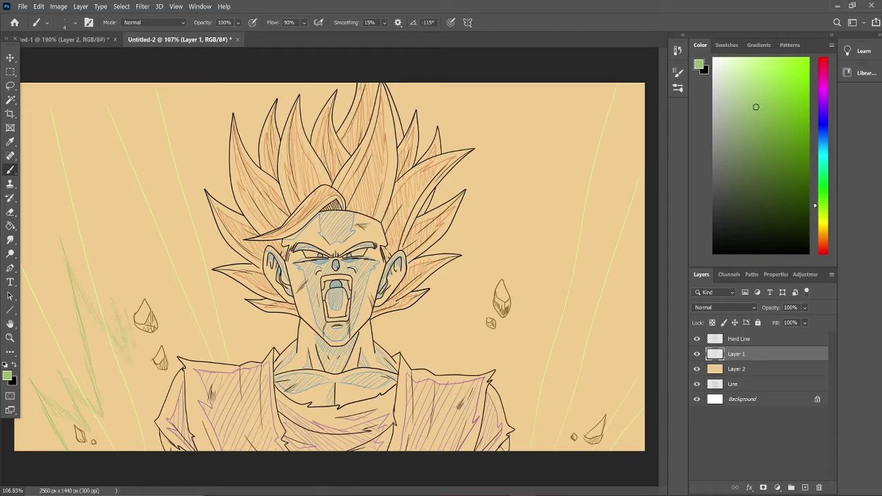
pyautogui.moveTo(157, 281)
pyautogui.mouseDown()
pyautogui.moveTo(137, 166)
pyautogui.moveTo(188, 86)
pyautogui.mouseUp()
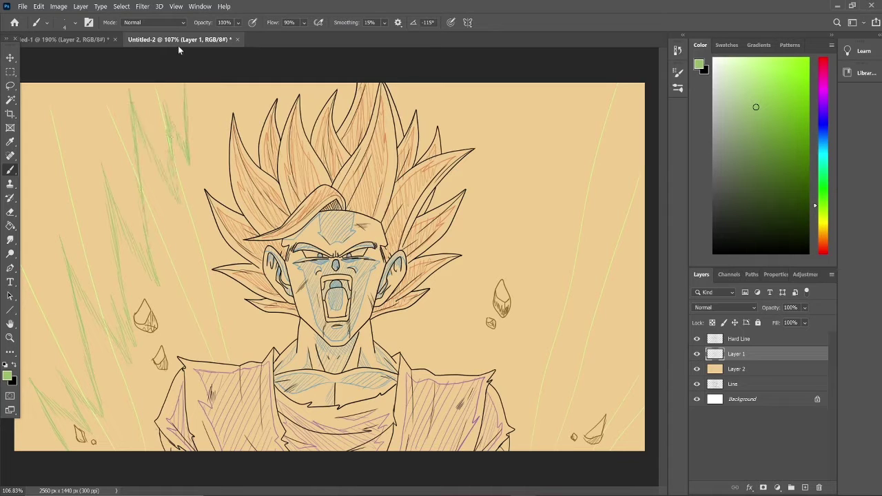
# Step: Sketch matching green aura spikes on the character's left side and add green hatching beside both sleeves
pyautogui.moveTo(604, 395); pyautogui.dragTo(577, 449)
pyautogui.moveTo(583, 382)
pyautogui.mouseDown()
pyautogui.moveTo(567, 431)
pyautogui.moveTo(549, 425)
pyautogui.mouseUp()
pyautogui.moveTo(560, 367)
pyautogui.mouseDown()
pyautogui.moveTo(564, 321)
pyautogui.moveTo(527, 344)
pyautogui.moveTo(513, 315)
pyautogui.moveTo(533, 158)
pyautogui.moveTo(499, 197)
pyautogui.moveTo(495, 154)
pyautogui.moveTo(472, 119)
pyautogui.mouseUp()
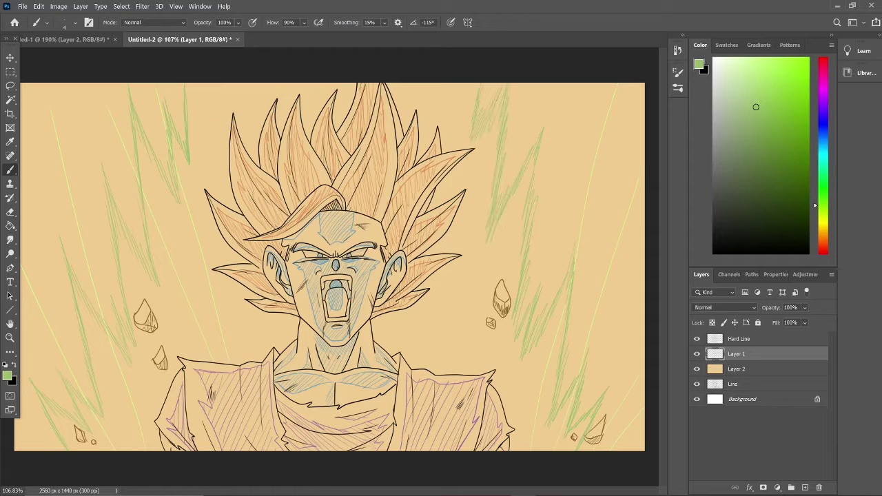
pyautogui.moveTo(152, 449); pyautogui.dragTo(135, 383)
pyautogui.moveTo(475, 448); pyautogui.dragTo(517, 348)
# Step: Export the drawing as a 2560 x 1440 PNG named "SSJ2 Gohan Bo" in the Pictures folder
pyautogui.click(741, 338)
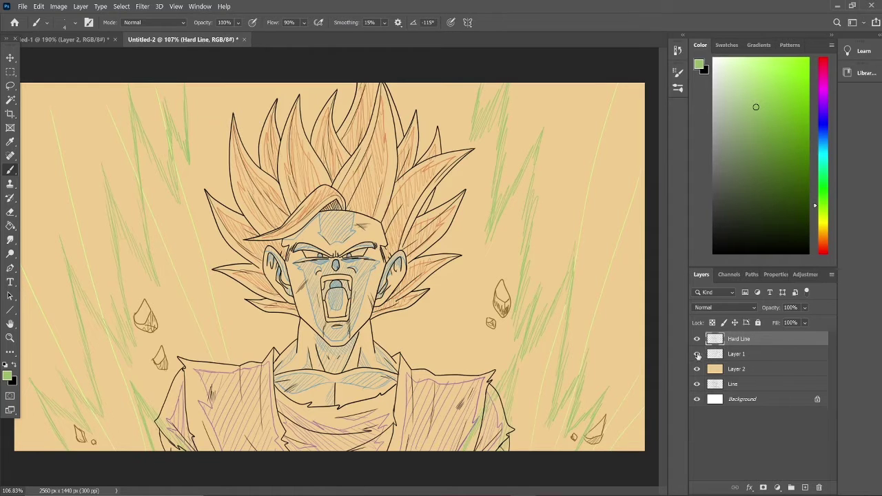
pyautogui.click(23, 6)
pyautogui.moveTo(83, 153)
pyautogui.click(231, 163)
pyautogui.press('Return')
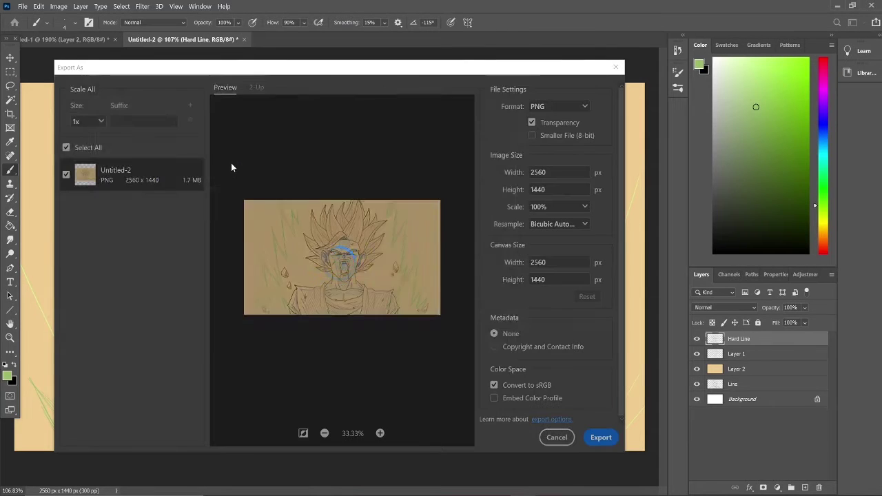
pyautogui.write('SSJ2')
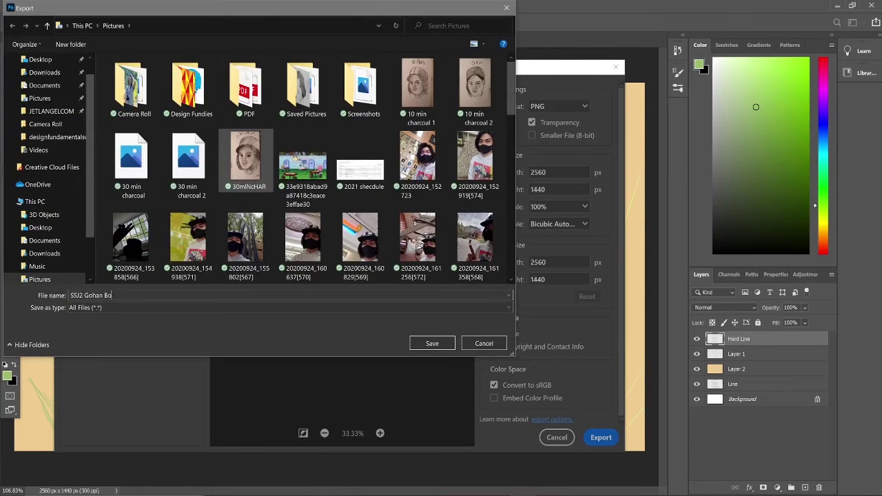
pyautogui.write(' Gohan Bo')
pyautogui.press('Return')
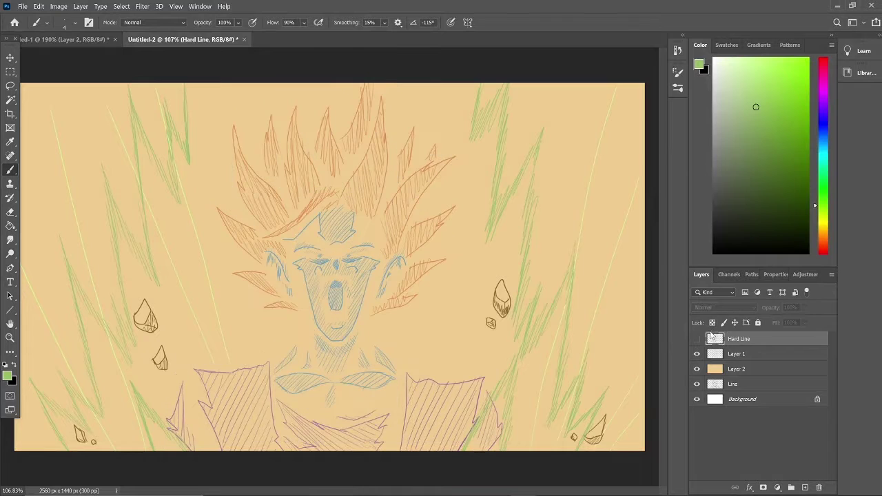
# Step: Create a layer named Color directly below Hard Line and lower the opacity of Layer 1 to 27%
pyautogui.hotkey('ctrl', 'shift', 'n')
pyautogui.write('C')
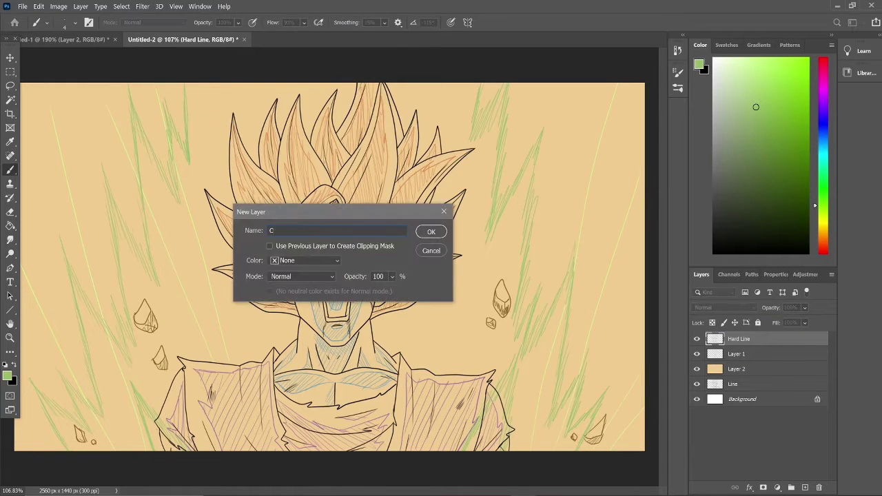
pyautogui.write('olor')
pyautogui.press('Return')
pyautogui.hotkey('ctrl', '[')
pyautogui.click(736, 369)
pyautogui.click(804, 308)
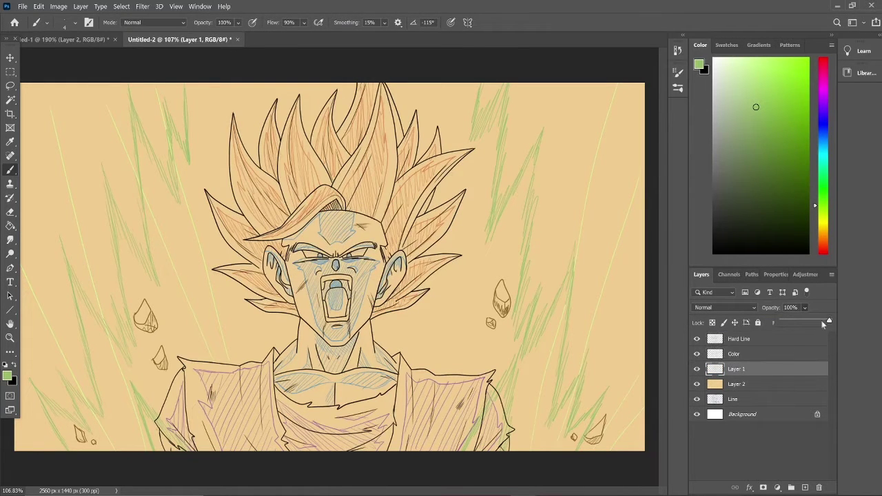
pyautogui.moveTo(832, 321); pyautogui.dragTo(795, 300)
# Step: Select the face with the Magic Wand and fill it with a very pale peach on the Color layer
pyautogui.click(822, 225)
pyautogui.click(727, 60)
pyautogui.press('w')
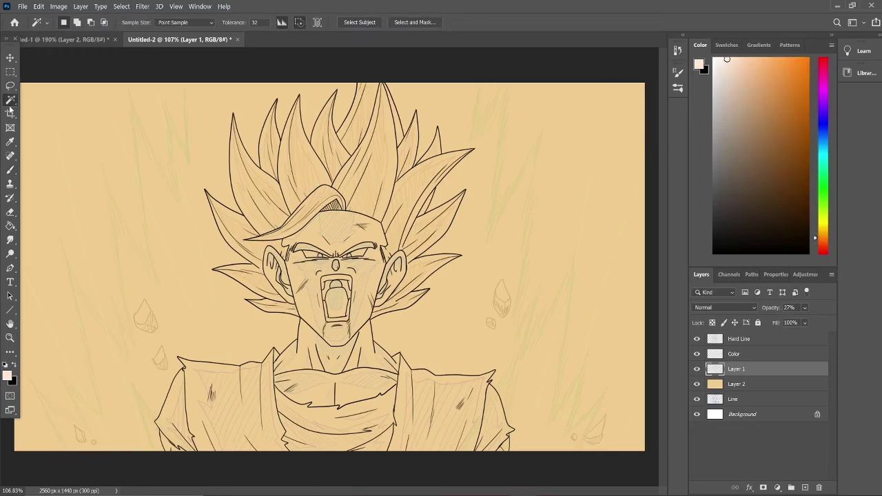
pyautogui.scroll(3, 280, 250)
pyautogui.hotkey('alt', ']')
pyautogui.click(330, 217)
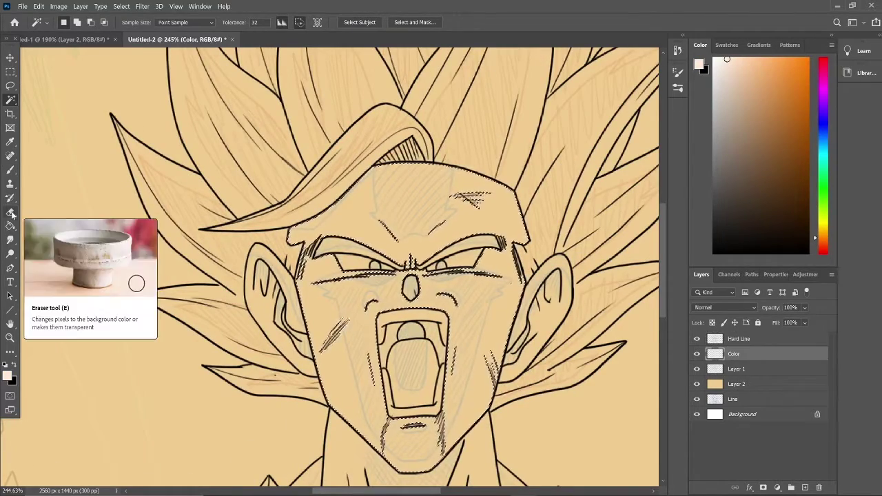
pyautogui.click(38, 6)
pyautogui.click(115, 158)
pyautogui.press('Return')
pyautogui.hotkey('ctrl', 'd')
pyautogui.press('b')
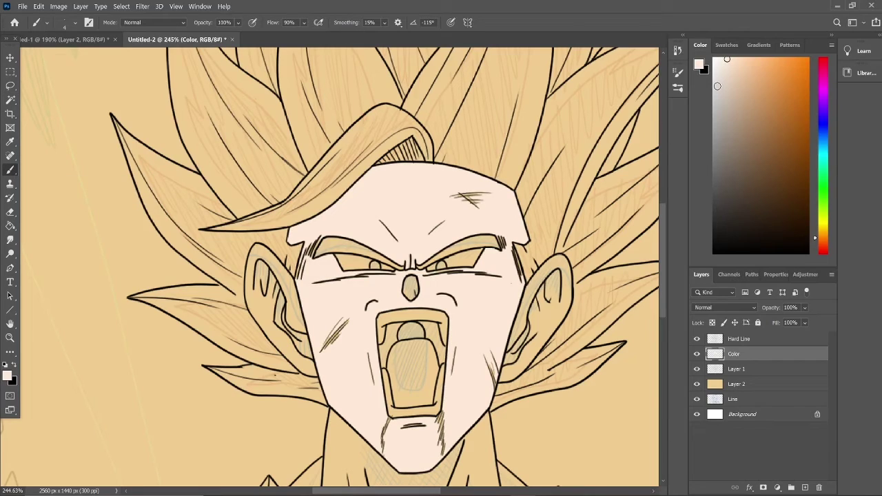
# Step: Restore the face selection without the pale fill and fill it with a slightly deeper peach
pyautogui.hotkey('ctrl', 'shift', 'd')
pyautogui.click(739, 59)
pyautogui.click(39, 6)
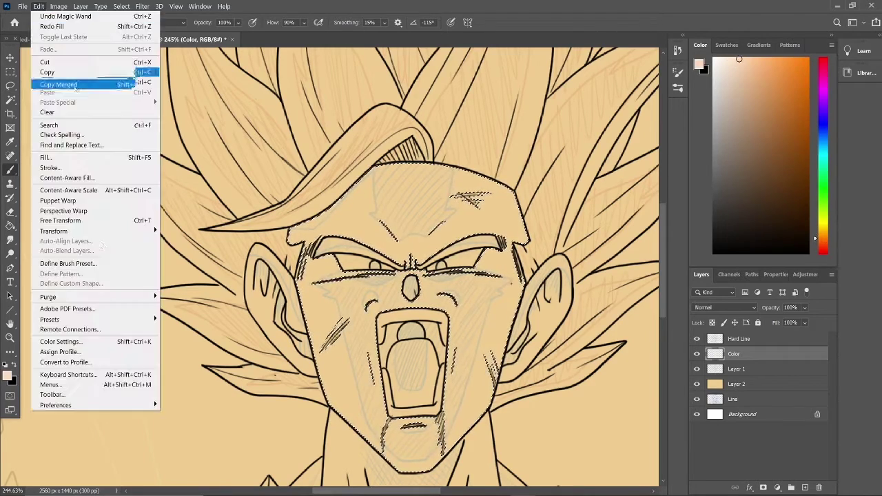
pyautogui.click(46, 157)
pyautogui.press('Return')
# Step: Switch to a 15 px brush for filling the remaining peach skin areas and clear the face selection
pyautogui.press('l')
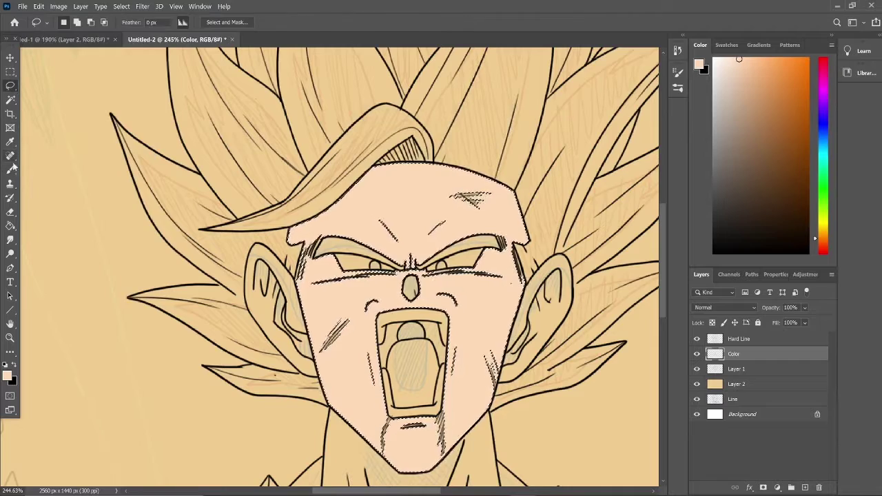
pyautogui.click(10, 169)
pyautogui.click(47, 22)
pyautogui.press('Escape')
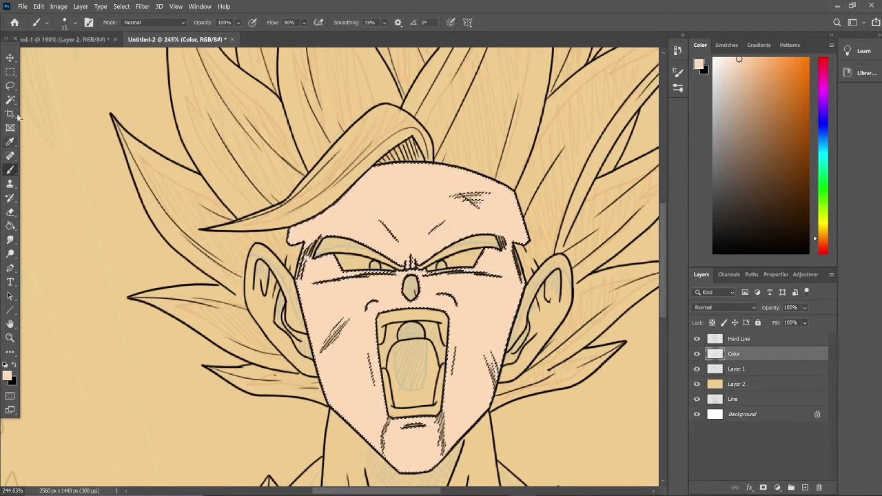
pyautogui.hotkey('ctrl', 'd')
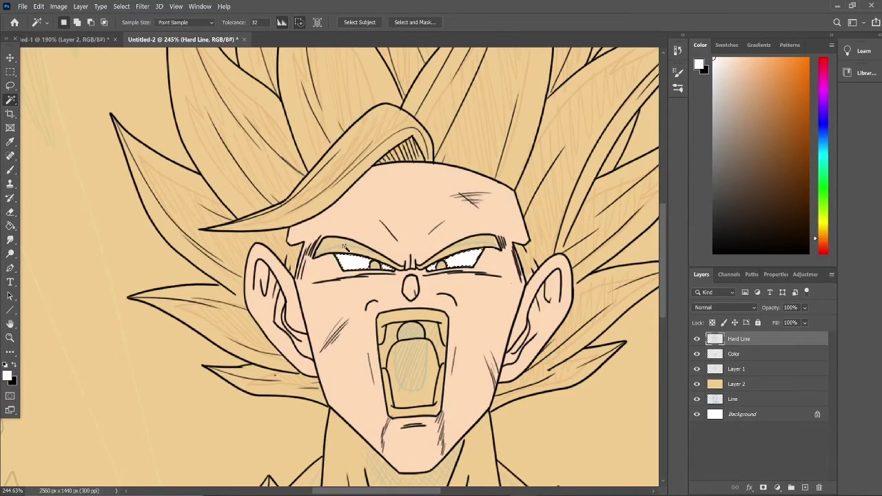
# Step: Select all hair spikes, the forelock and the eyebrows from the Hard Line layer and fill them yellow on the Color layer
pyautogui.press('w')
pyautogui.keyDown('shift'); pyautogui.click(261, 319); pyautogui.keyUp('shift')
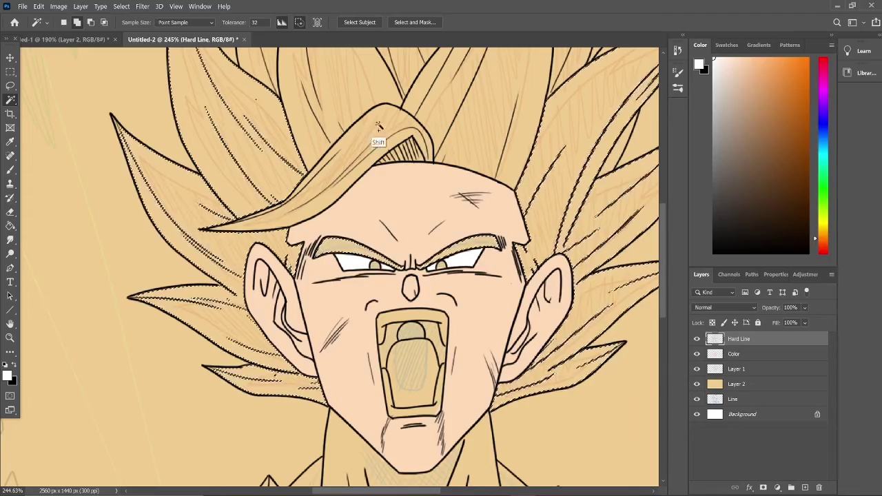
pyautogui.scroll(-3, 379, 134)
pyautogui.scroll(3, 405, 177)
pyautogui.keyDown('shift'); pyautogui.click(405, 178); pyautogui.keyUp('shift')
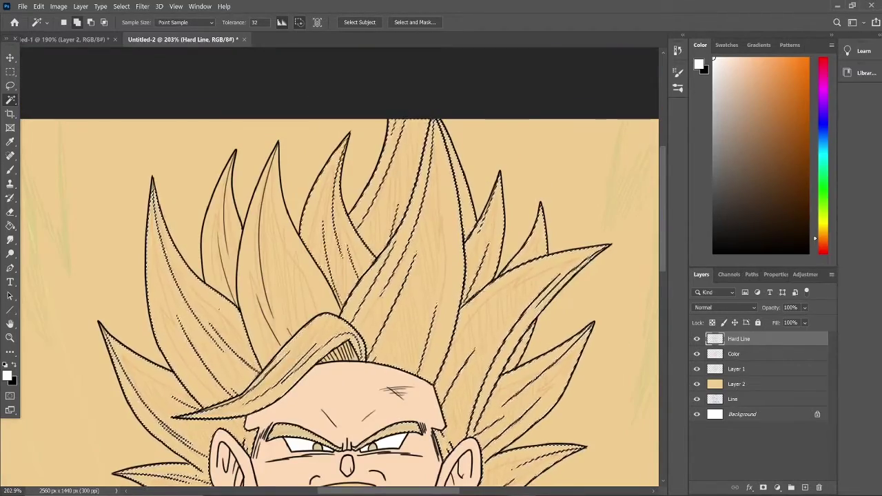
pyautogui.click(823, 227)
pyautogui.click(771, 58)
pyautogui.click(733, 353)
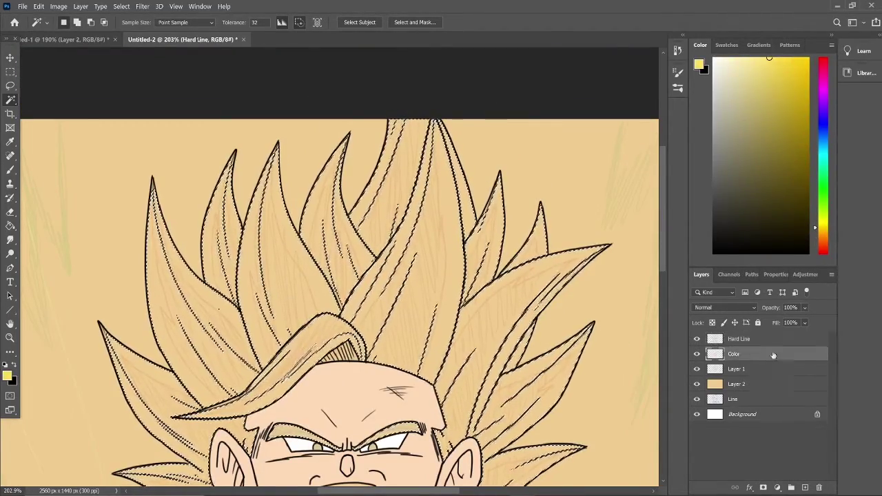
pyautogui.hotkey('shift', 'F5')
pyautogui.click(516, 122)
pyautogui.hotkey('ctrl', 'd')
pyautogui.press('l')
pyautogui.hotkey('ctrl', '0')
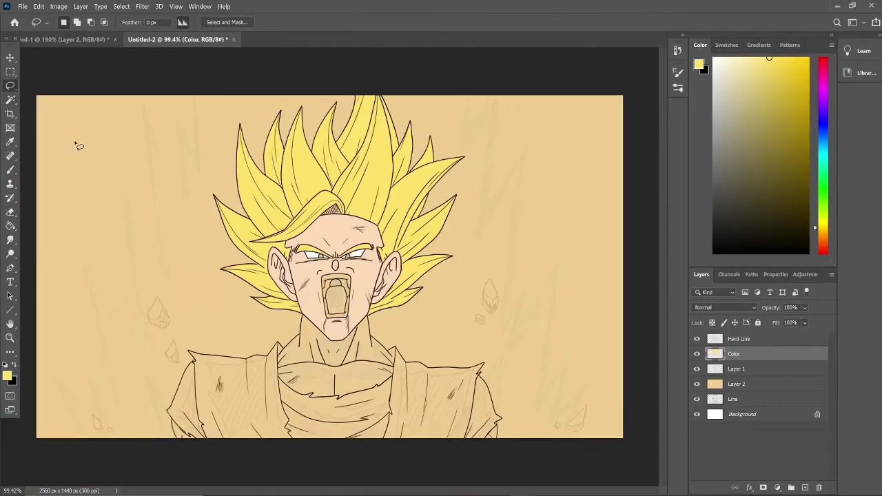
# Step: Select both irises from the Hard Line layer and fill them with teal green on the Color layer
pyautogui.scroll(5, 330, 252)
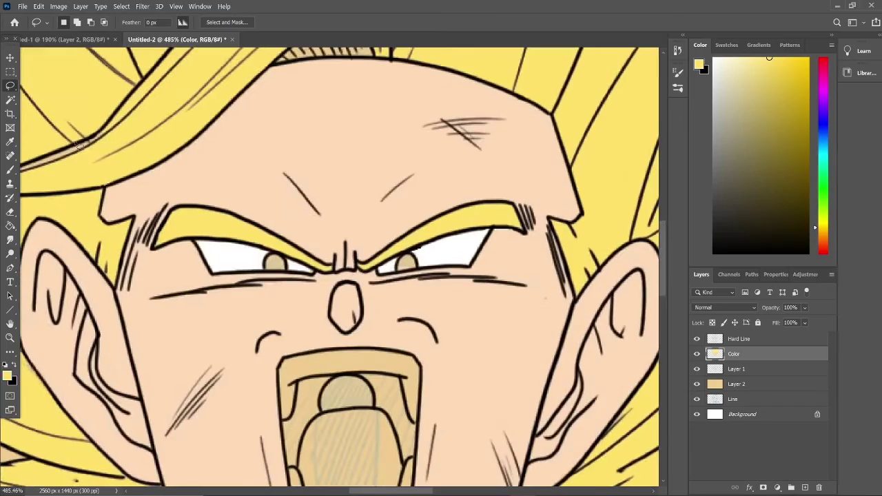
pyautogui.click(821, 169)
pyautogui.click(770, 110)
pyautogui.moveTo(734, 353)
pyautogui.mouseDown()
pyautogui.moveTo(744, 347)
pyautogui.moveTo(745, 356)
pyautogui.mouseUp()
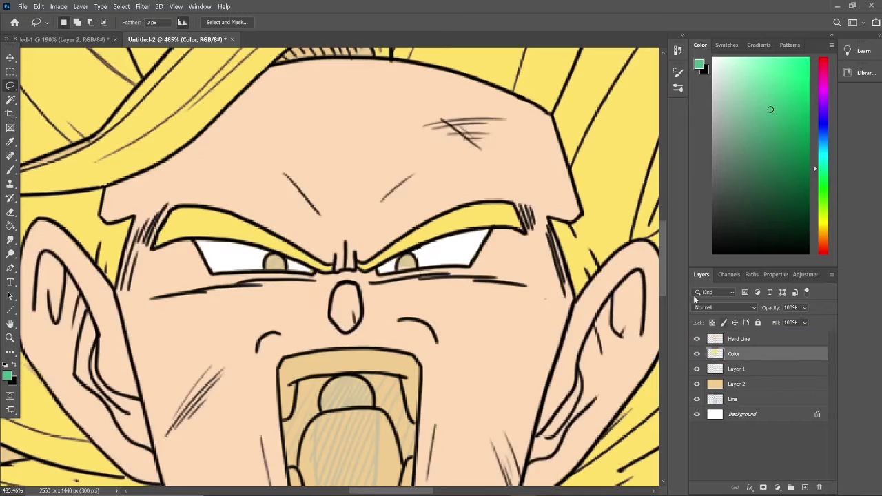
pyautogui.press('w')
pyautogui.click(744, 338)
pyautogui.click(407, 260)
pyautogui.click(733, 353)
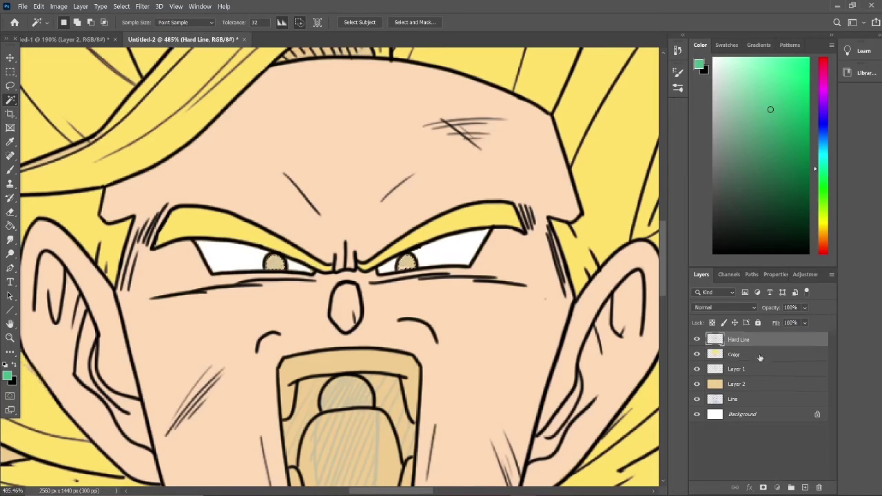
pyautogui.click(38, 7)
pyautogui.click(69, 158)
pyautogui.press('Return')
pyautogui.click(11, 172)
pyautogui.hotkey('ctrl', 'd')
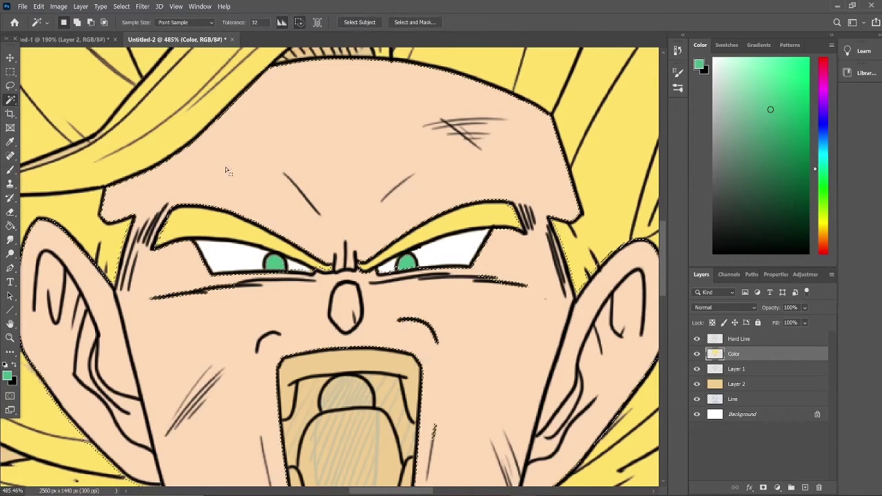
# Step: Set the painting colour to white and reduce the brush to 1 px for touching up the eye whites
pyautogui.press('d')
pyautogui.press('x')
pyautogui.click(64, 22)
pyautogui.moveTo(69, 59); pyautogui.dragTo(61, 59)
pyautogui.press('Return')
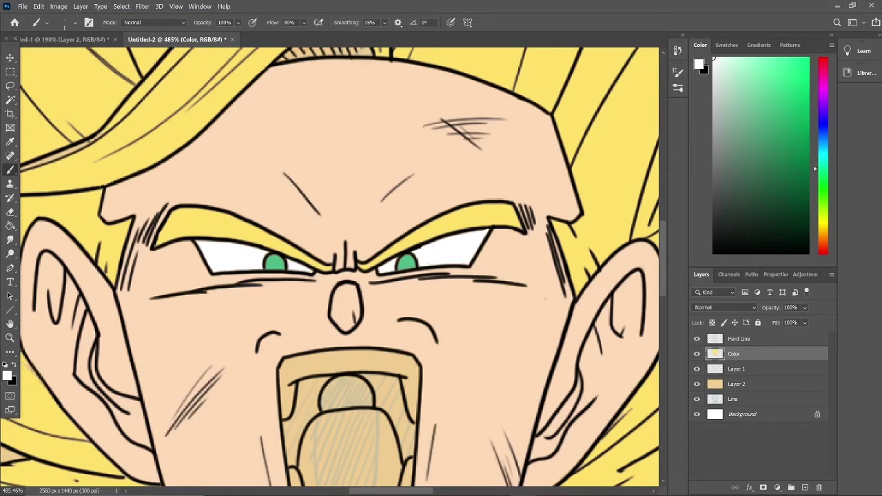
# Step: Select the upper and lower teeth from the Hard Line layer and fill them white on the Color layer
pyautogui.scroll(2, 477, 215)
pyautogui.press('w')
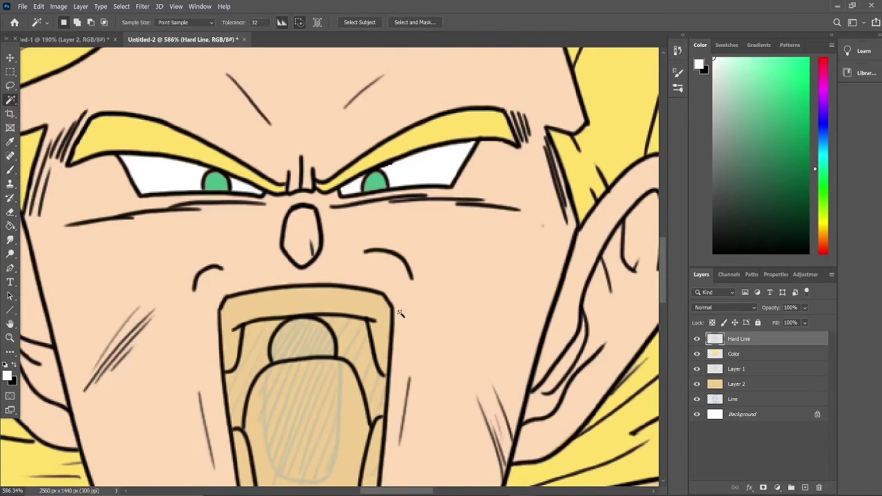
pyautogui.scroll(-2, 330, 268)
pyautogui.click(370, 407)
pyautogui.click(10, 169)
pyautogui.hotkey('alt', 'BackSpace')
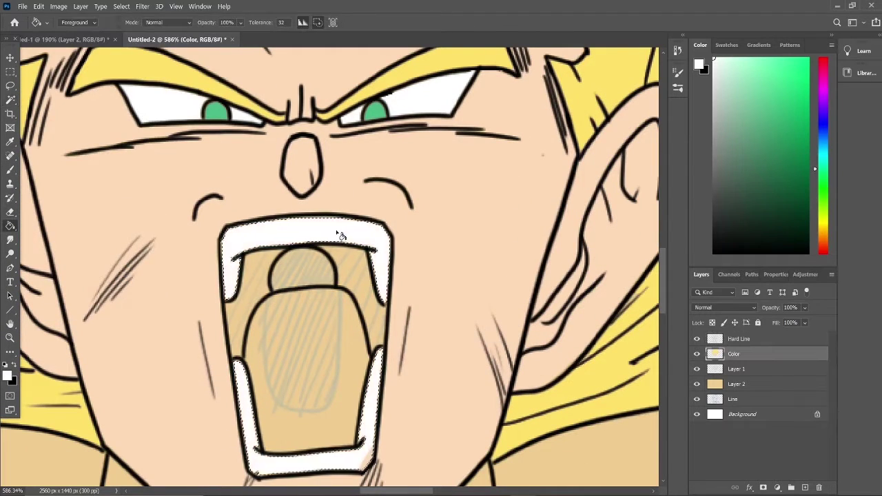
# Step: Clear the teeth selection and switch to a 12 px white brush for touching up the remaining gaps in the teeth
pyautogui.click(64, 22)
pyautogui.press('Return')
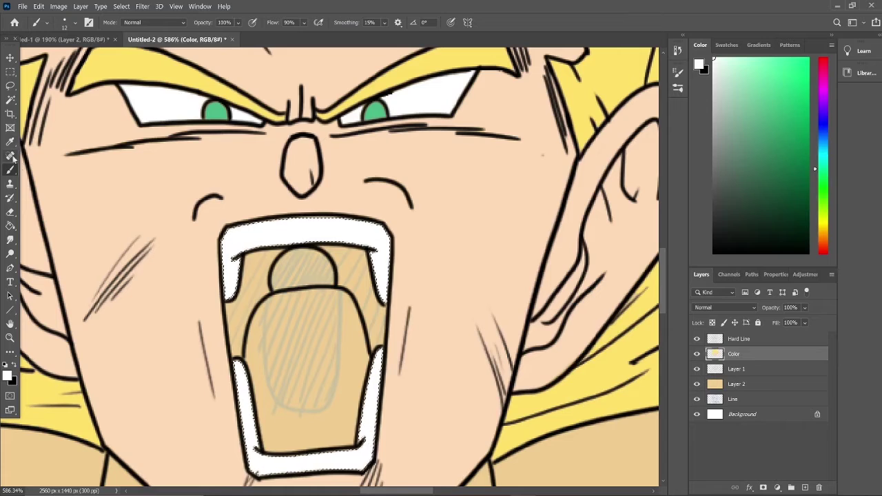
pyautogui.press('w')
pyautogui.hotkey('ctrl', 'd')
pyautogui.press('b')
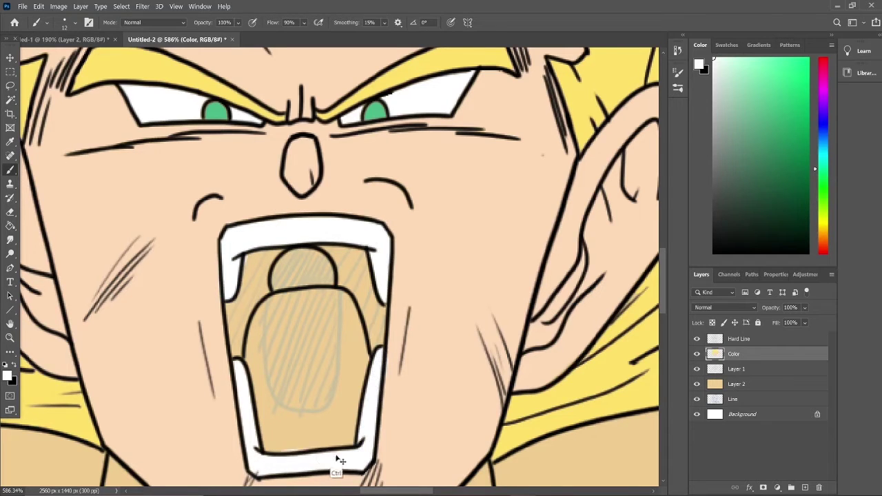
# Step: Select the tongue from the Hard Line layer and fill it pink on the Color layer
pyautogui.scroll(-5, 262, 445)
pyautogui.scroll(2, 218, 195)
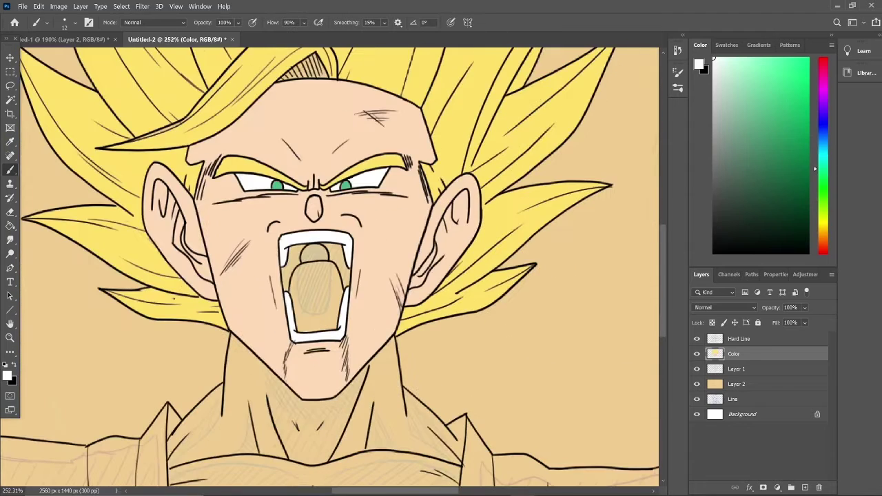
pyautogui.hotkey('alt', ']')
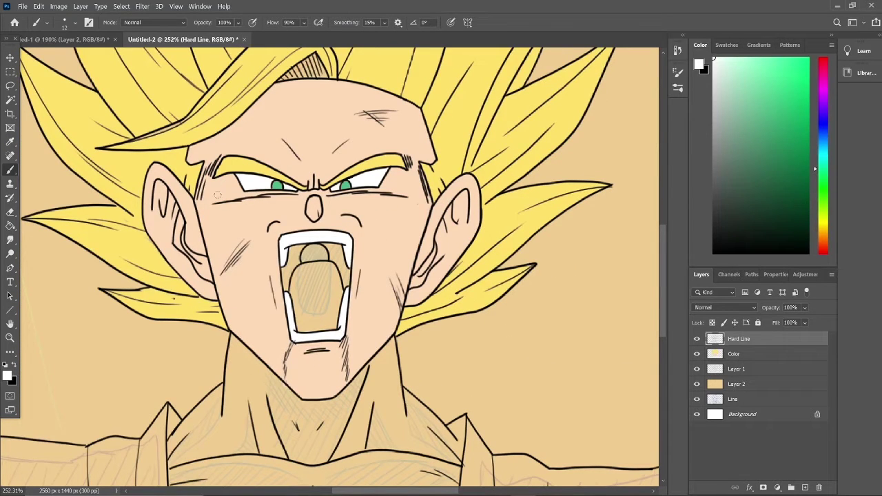
pyautogui.press('w')
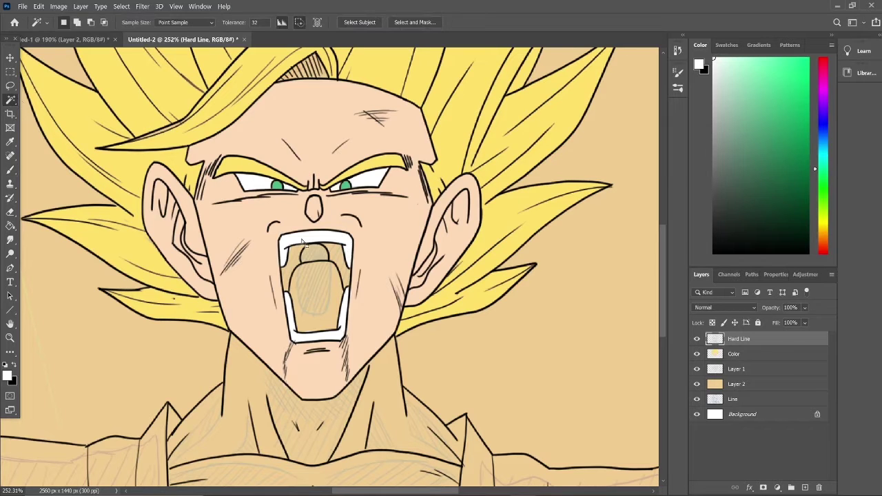
pyautogui.click(322, 300)
pyautogui.press('g')
pyautogui.click(326, 307)
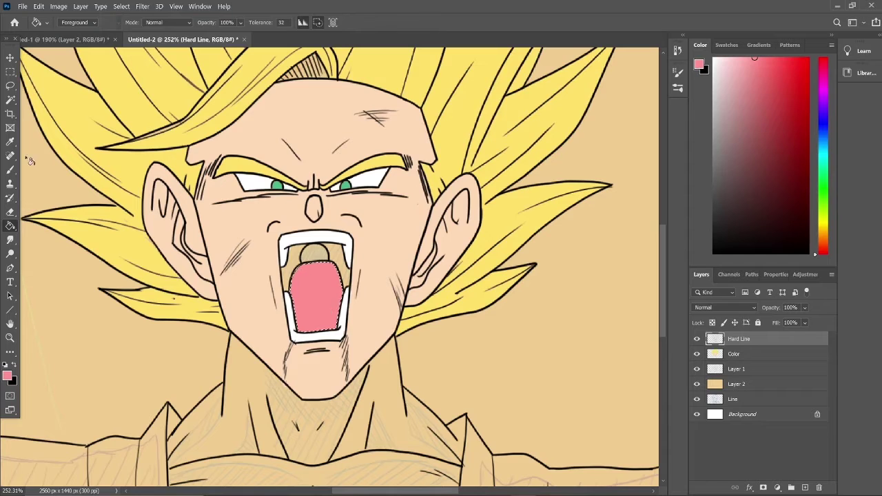
pyautogui.press('w')
pyautogui.hotkey('ctrl', 'z')
pyautogui.hotkey('ctrl', 'shift', 'z')
# Step: Select both sides of the mouth interior around the throat and fill them crimson on the Color layer
pyautogui.keyDown('shift'); pyautogui.click(300, 256); pyautogui.keyUp('shift')
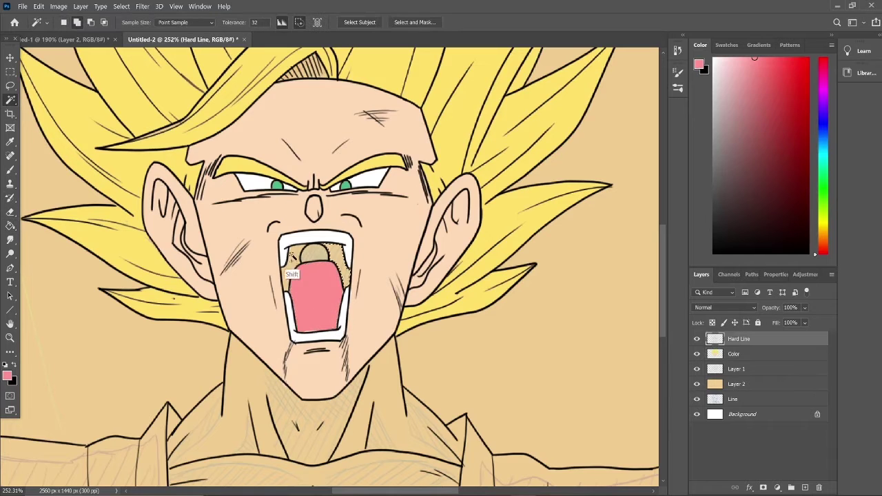
pyautogui.click(778, 72)
pyautogui.press('g')
pyautogui.click(341, 263)
pyautogui.press('w')
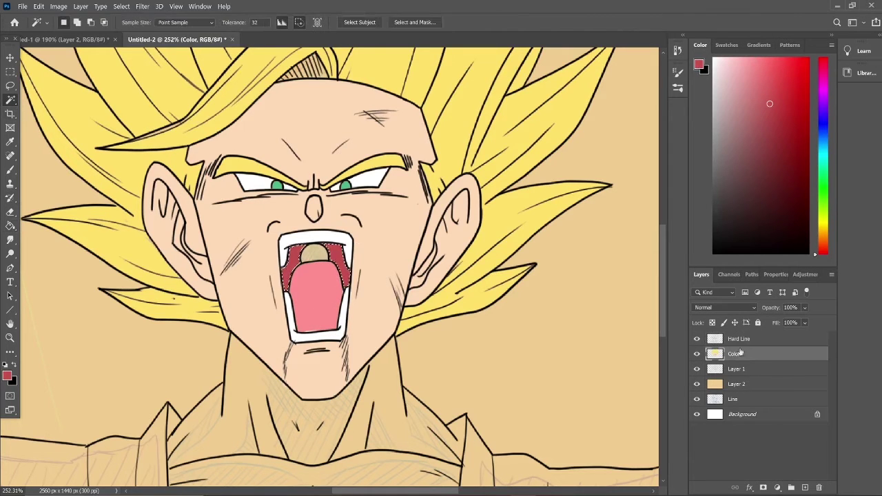
# Step: Fill the round throat area at the back of the mouth with dark maroon and clear the selection
pyautogui.click(785, 172)
pyautogui.press('g')
pyautogui.hotkey('alt', '[')
pyautogui.click(314, 253)
pyautogui.hotkey('ctrl', 'd')
pyautogui.press('b')
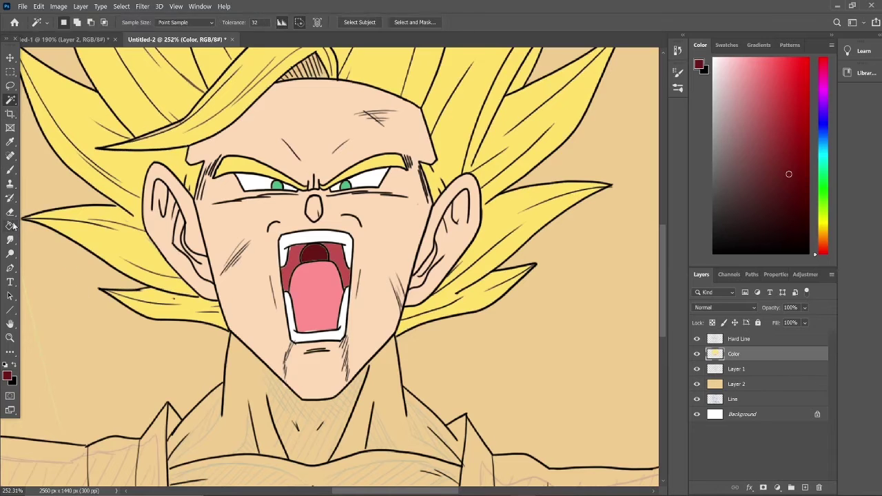
# Step: Shade the edges of the mouth interior's right side with a deeper red using a 6 px brush
pyautogui.scroll(5, 256, 251)
pyautogui.moveTo(386, 275)
pyautogui.mouseDown()
pyautogui.moveTo(458, 231)
pyautogui.moveTo(462, 265)
pyautogui.mouseUp()
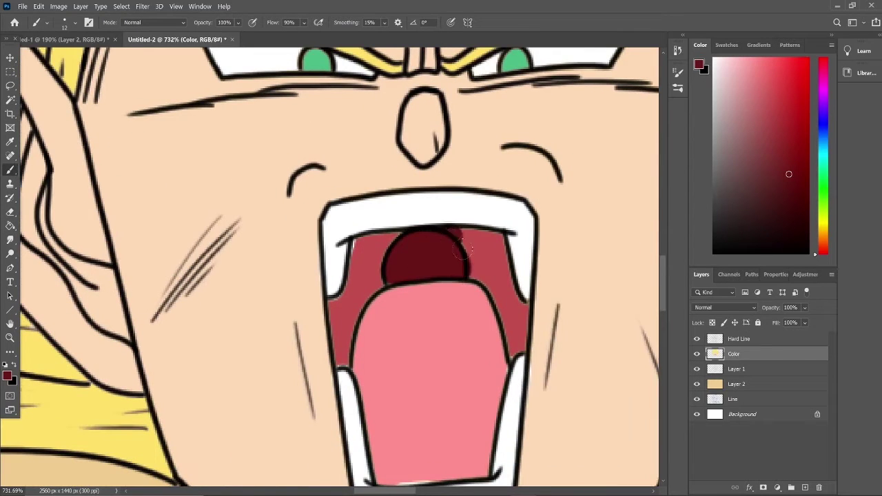
pyautogui.moveTo(458, 231); pyautogui.dragTo(460, 248)
pyautogui.click(74, 22)
pyautogui.moveTo(69, 45); pyautogui.dragTo(60, 46)
pyautogui.click(777, 124)
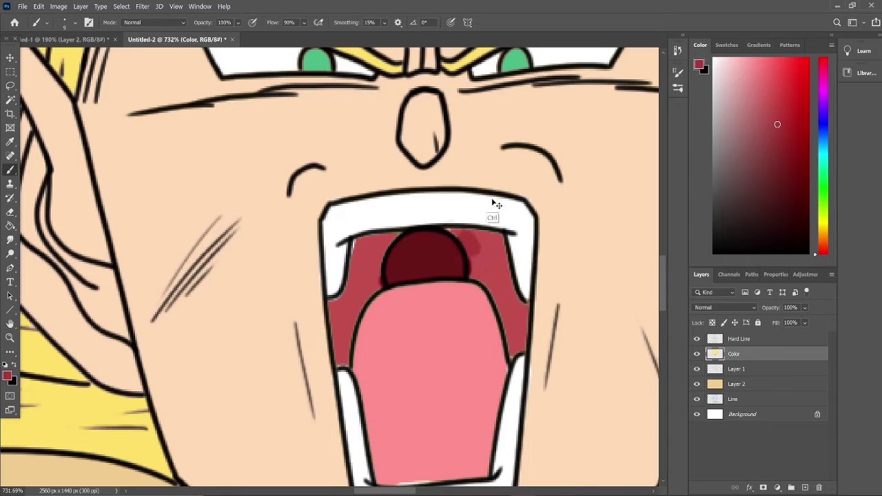
pyautogui.click(75, 22)
pyautogui.moveTo(61, 59); pyautogui.dragTo(56, 60)
pyautogui.moveTo(447, 227)
pyautogui.mouseDown()
pyautogui.moveTo(472, 248)
pyautogui.moveTo(482, 282)
pyautogui.mouseUp()
pyautogui.moveTo(496, 244); pyautogui.dragTo(527, 344)
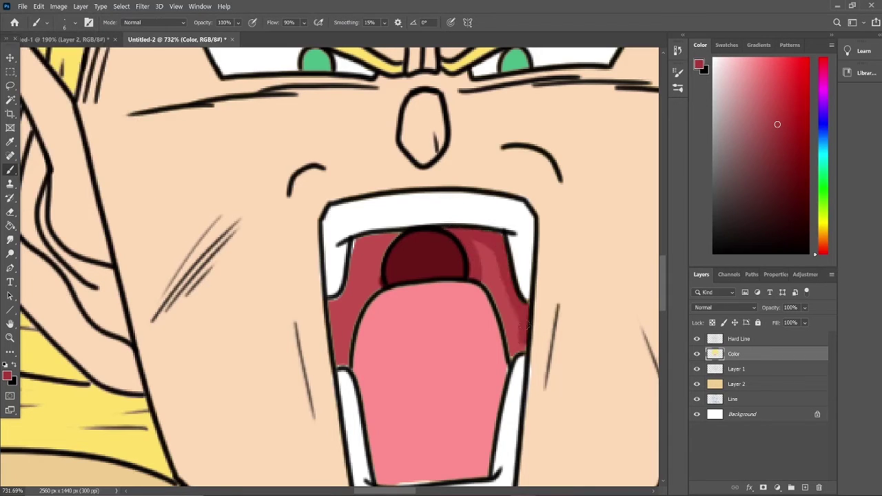
pyautogui.moveTo(482, 276); pyautogui.dragTo(513, 348)
# Step: Shade the edges of the mouth interior's left side with the same deeper red
pyautogui.moveTo(340, 368); pyautogui.dragTo(396, 231)
pyautogui.moveTo(330, 368)
pyautogui.mouseDown()
pyautogui.moveTo(331, 303)
pyautogui.moveTo(362, 237)
pyautogui.mouseUp()
pyautogui.moveTo(365, 247); pyautogui.dragTo(385, 232)
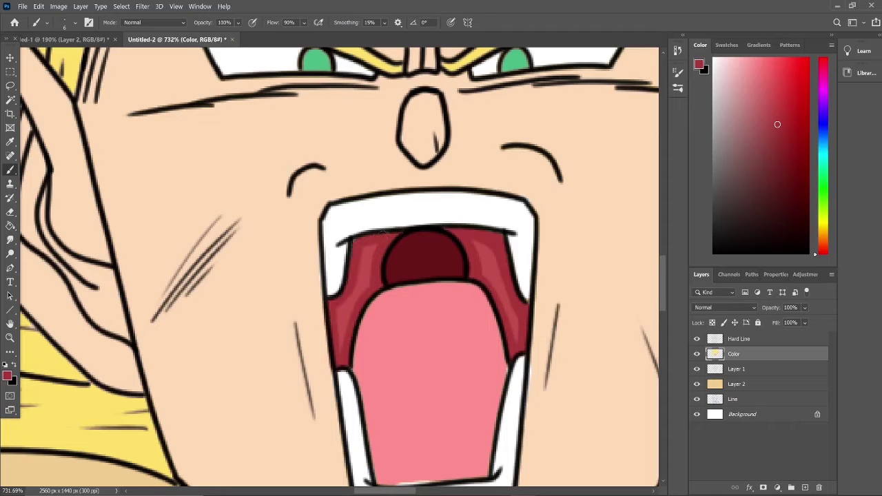
# Step: Try painting a dusky red shadow patch down the centre of the tongue, then undo the strokes
pyautogui.click(760, 117)
pyautogui.moveTo(386, 295); pyautogui.dragTo(454, 398)
pyautogui.hotkey('ctrl', 'z')
pyautogui.moveTo(468, 286); pyautogui.dragTo(465, 403)
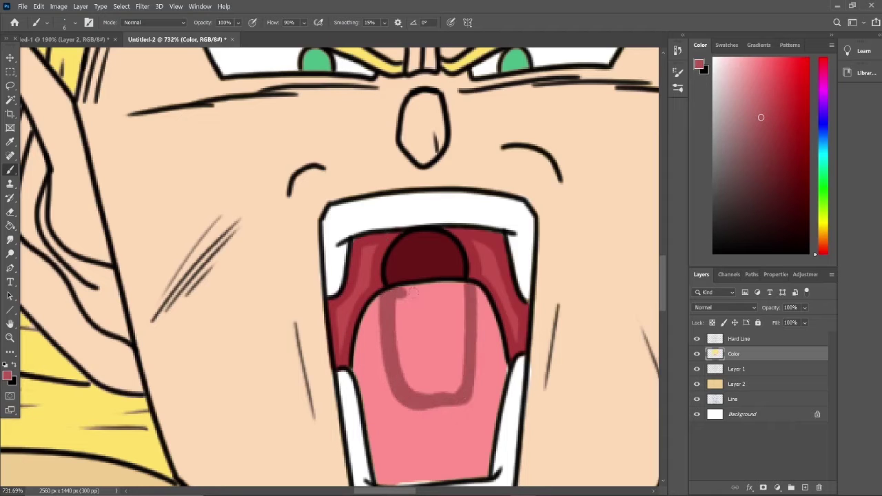
pyautogui.moveTo(393, 293); pyautogui.dragTo(474, 290)
pyautogui.moveTo(400, 411)
pyautogui.mouseDown()
pyautogui.moveTo(453, 383)
pyautogui.moveTo(410, 300)
pyautogui.moveTo(414, 286)
pyautogui.mouseUp()
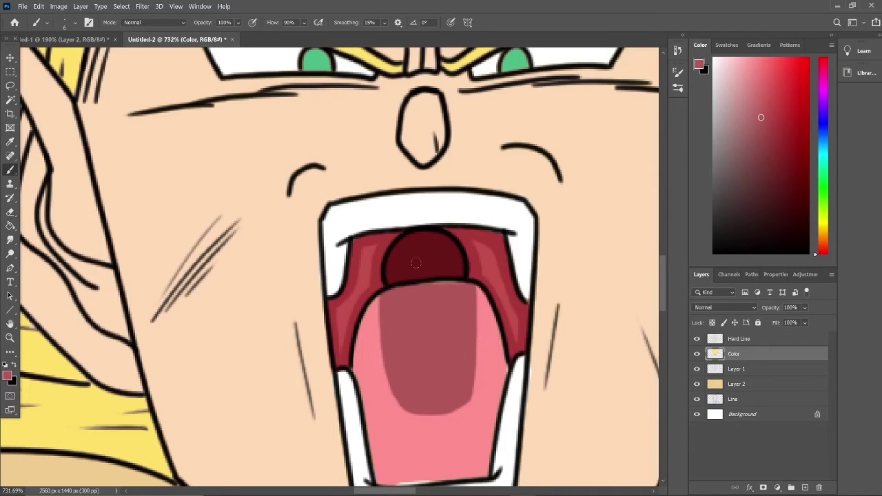
pyautogui.moveTo(478, 286); pyautogui.dragTo(435, 414)
pyautogui.scroll(-5, 493, 257)
pyautogui.hotkey('ctrl', 'z')
pyautogui.hotkey('ctrl', 'z')
pyautogui.hotkey('ctrl', 'z')
pyautogui.hotkey('ctrl', 'z')
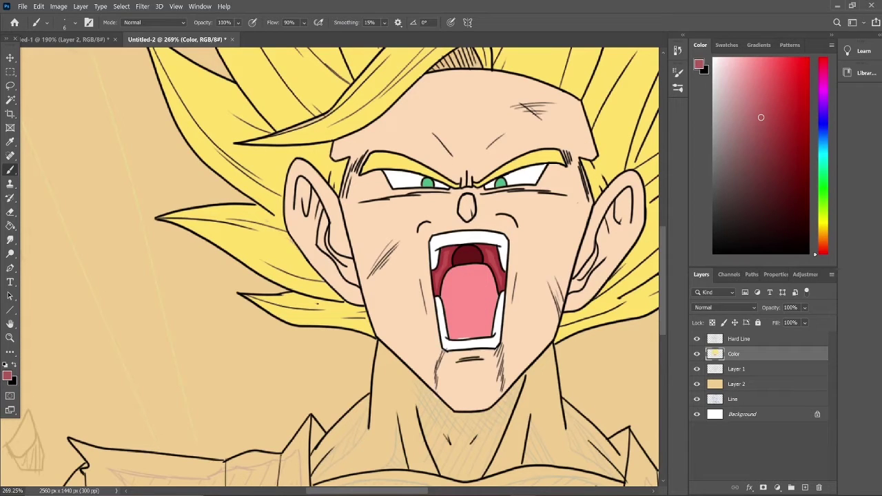
# Step: Erase the upper part of the tongue and redraw its top edge lower in black on the Hard Line layer with a 4 px brush
pyautogui.moveTo(433, 293)
pyautogui.mouseDown()
pyautogui.moveTo(444, 276)
pyautogui.moveTo(482, 258)
pyautogui.moveTo(462, 256)
pyautogui.moveTo(474, 284)
pyautogui.moveTo(444, 289)
pyautogui.mouseUp()
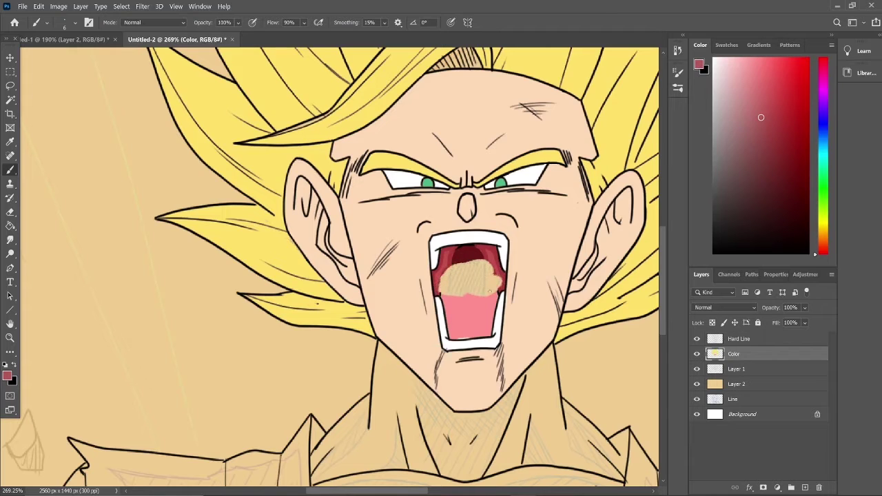
pyautogui.press('d')
pyautogui.hotkey('alt', ']')
pyautogui.press('[')
pyautogui.press('[')
pyautogui.press('[')
pyautogui.press('[')
pyautogui.press('[')
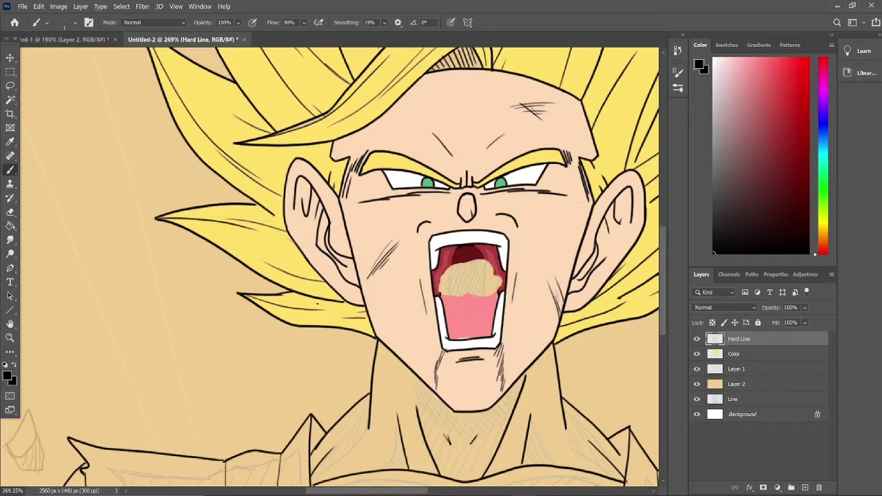
pyautogui.press(']')
pyautogui.press(']')
pyautogui.press(']')
pyautogui.press(']')
pyautogui.press(']')
pyautogui.press(']')
pyautogui.press(']')
pyautogui.press(']')
pyautogui.press('[')
pyautogui.press('[')
pyautogui.press('[')
pyautogui.press('[')
pyautogui.press('[')
# Step: Sample the tongue's pink and paint the unfilled gap beneath the new tongue outline on the Color layer
pyautogui.hotkey('alt', '[')
pyautogui.keyDown('alt'); pyautogui.click(475, 297); pyautogui.keyUp('alt')
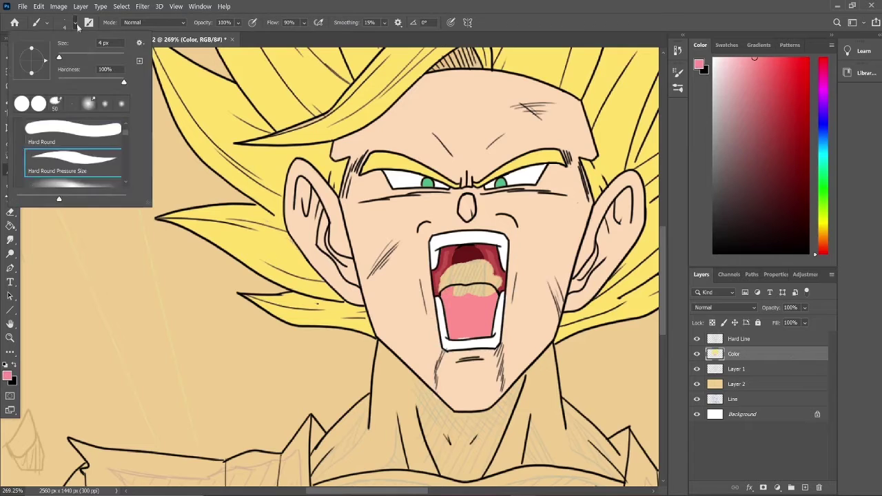
pyautogui.moveTo(465, 290); pyautogui.dragTo(490, 290)
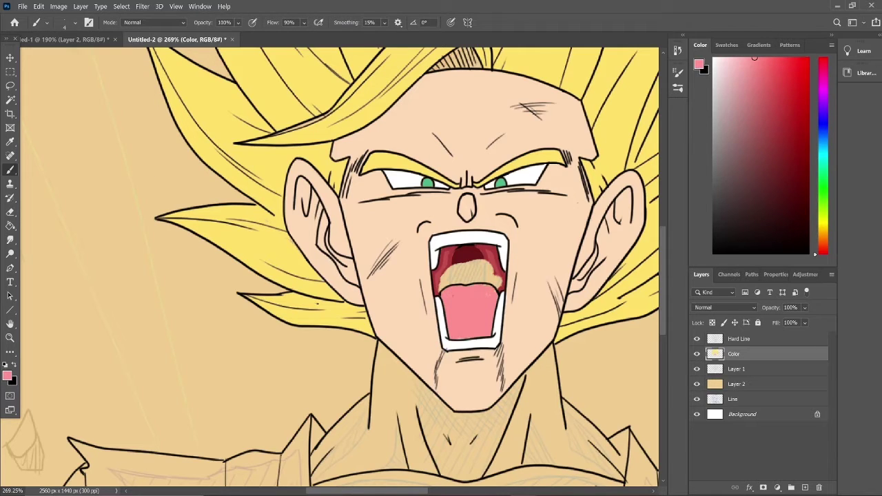
# Step: Refill the mouth interior above the tongue with dark maroon and darken the throat to a blackish red
pyautogui.click(10, 226)
pyautogui.keyDown('alt'); pyautogui.click(491, 256); pyautogui.keyUp('alt')
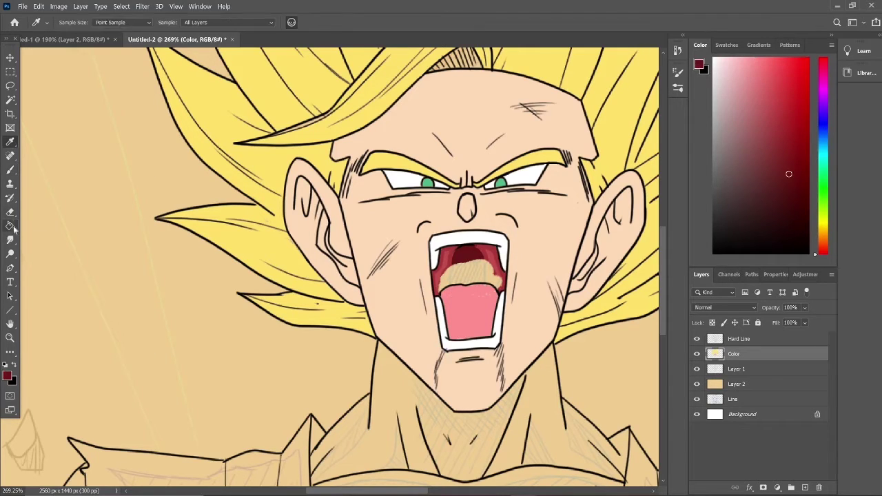
pyautogui.click(499, 260)
pyautogui.click(444, 261)
pyautogui.keyDown('alt'); pyautogui.click(459, 250); pyautogui.keyUp('alt')
pyautogui.press('b')
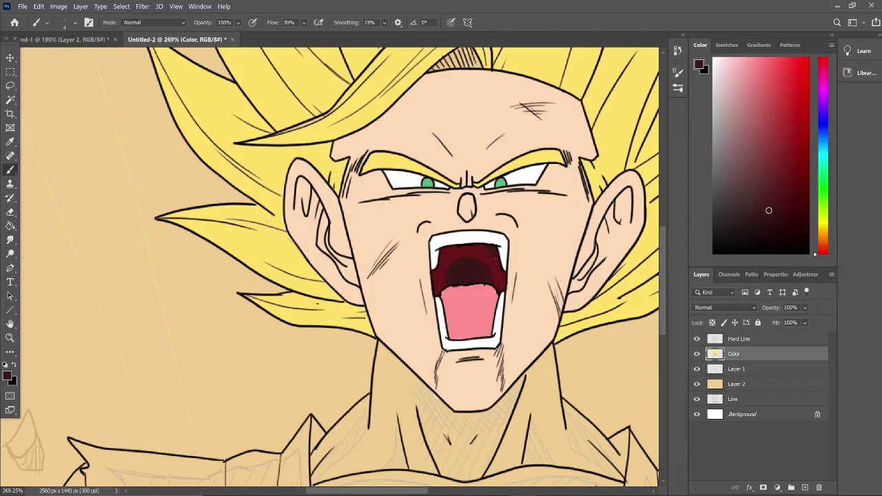
# Step: Shade the upper part of the tongue with dusky rose and deepen the throat with a near-black maroon
pyautogui.click(750, 147)
pyautogui.moveTo(441, 292)
pyautogui.mouseDown()
pyautogui.moveTo(489, 298)
pyautogui.moveTo(451, 295)
pyautogui.mouseUp()
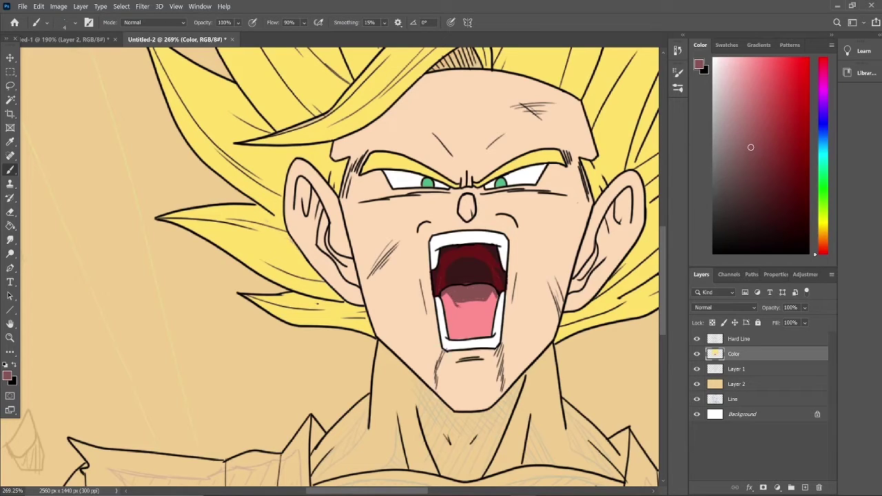
pyautogui.moveTo(768, 186); pyautogui.dragTo(766, 220)
pyautogui.scroll(-2, 474, 271)
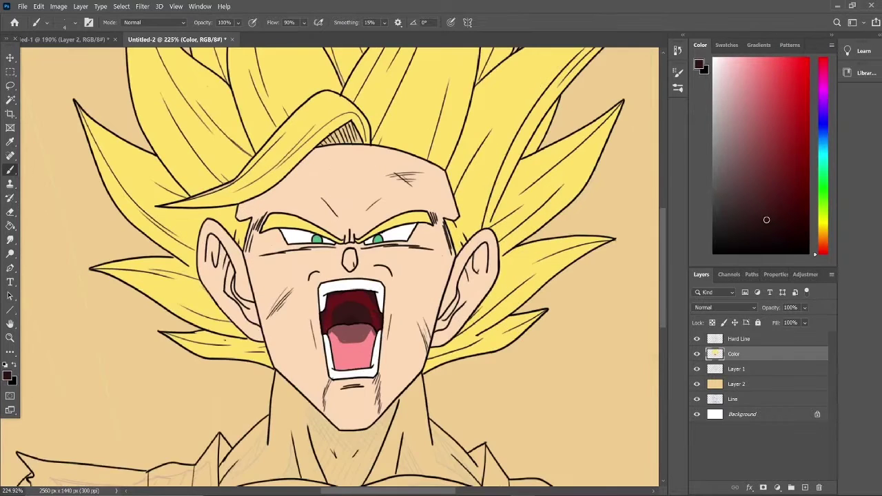
# Step: Choose a tan skin-shadow colour and outline the shadow borders under the eyes, down both cheeks and around the chin
pyautogui.click(822, 238)
pyautogui.click(744, 74)
pyautogui.click(760, 90)
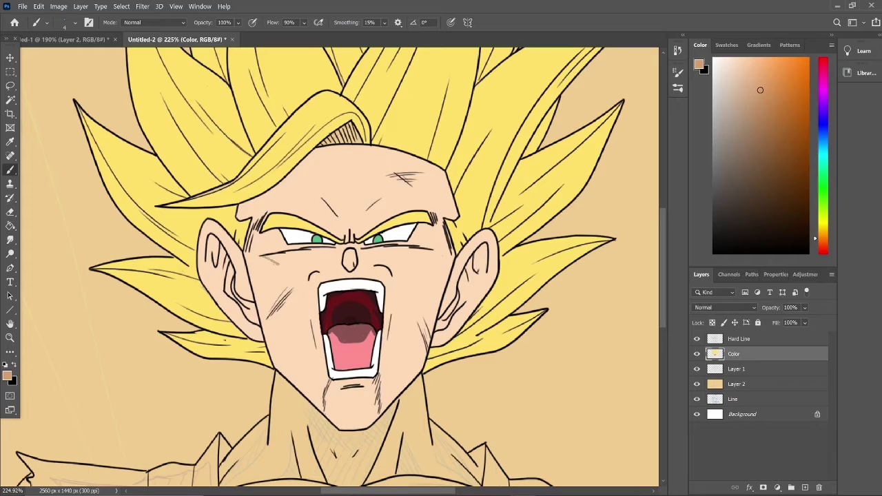
pyautogui.hotkey('ctrl', 'z')
pyautogui.moveTo(267, 270); pyautogui.dragTo(300, 375)
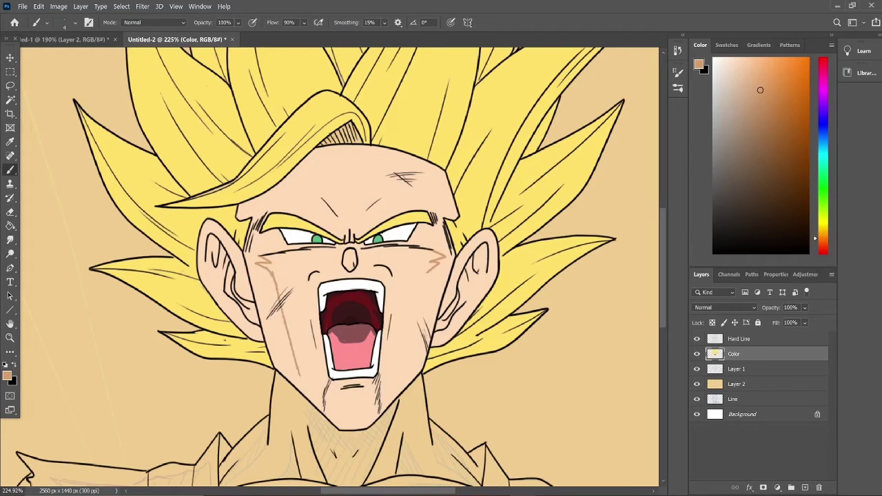
pyautogui.moveTo(363, 415)
pyautogui.mouseDown()
pyautogui.moveTo(407, 374)
pyautogui.moveTo(421, 272)
pyautogui.mouseUp()
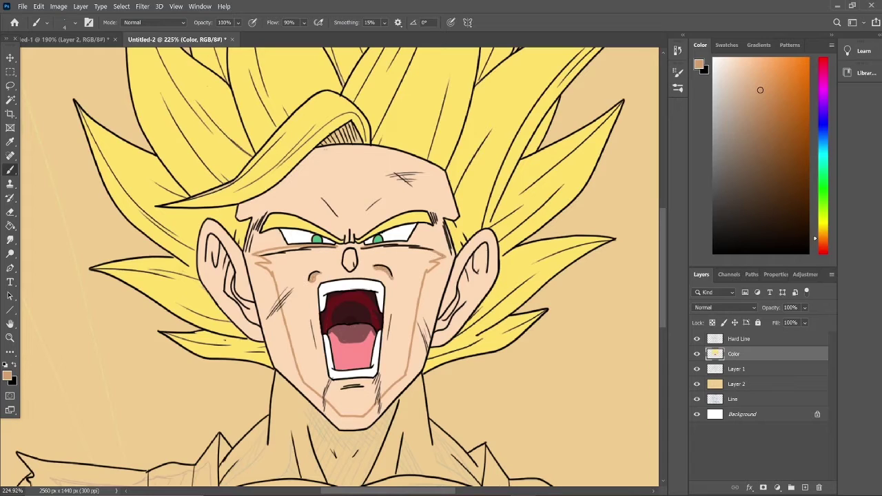
# Step: Outline the central forehead shadow tapering towards the brow and fill it with tan
pyautogui.moveTo(383, 150)
pyautogui.mouseDown()
pyautogui.moveTo(368, 211)
pyautogui.moveTo(379, 157)
pyautogui.moveTo(367, 210)
pyautogui.moveTo(333, 214)
pyautogui.mouseUp()
pyautogui.hotkey('ctrl', 'z')
pyautogui.click(10, 225)
pyautogui.click(346, 181)
pyautogui.press('b')
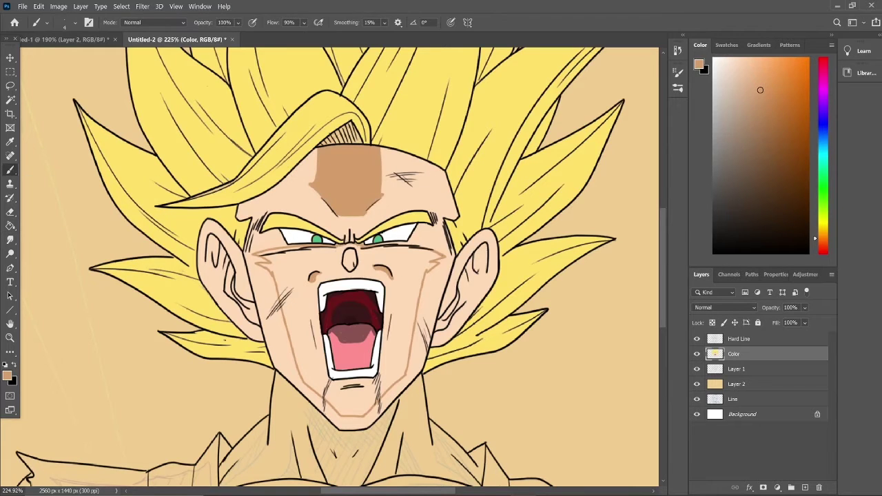
# Step: Paint the nose shadow and the highlight borders beside the nose and chin, then fill the central face shadow with tan
pyautogui.moveTo(347, 252); pyautogui.dragTo(353, 269)
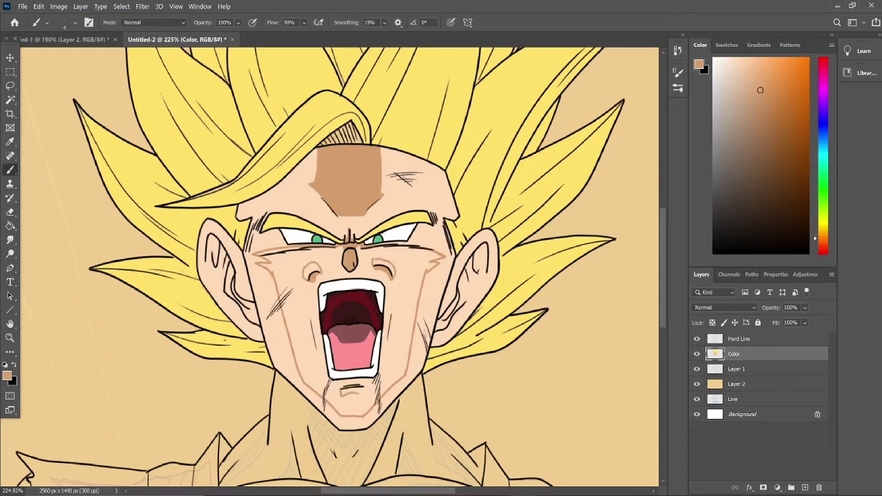
pyautogui.press('g')
pyautogui.click(398, 290)
# Step: Outline the shadow cast by the forelock along the left side of the forehead and fill it with tan
pyautogui.click(10, 170)
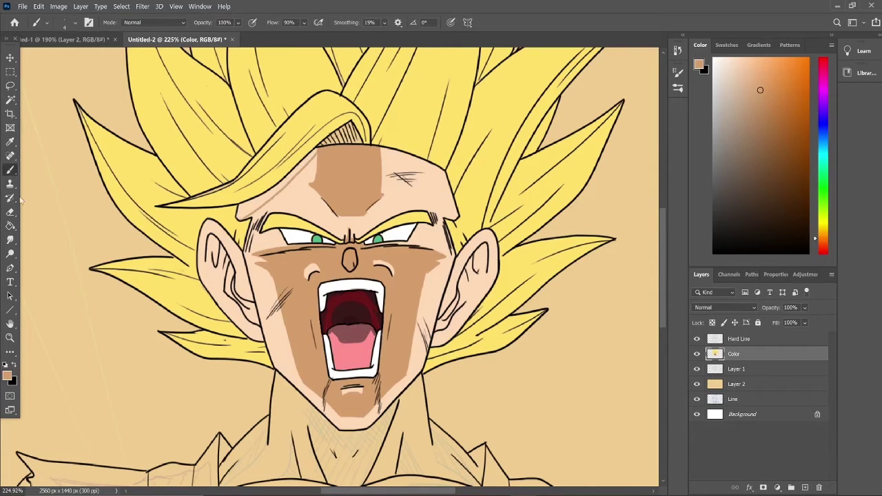
pyautogui.press('g')
pyautogui.click(255, 204)
# Step: Paint dark brown shadows directly beneath both eyes and across the nose bridge, then resample the tan shadow colour
pyautogui.click(11, 170)
pyautogui.keyDown('alt'); pyautogui.click(288, 251); pyautogui.keyUp('alt')
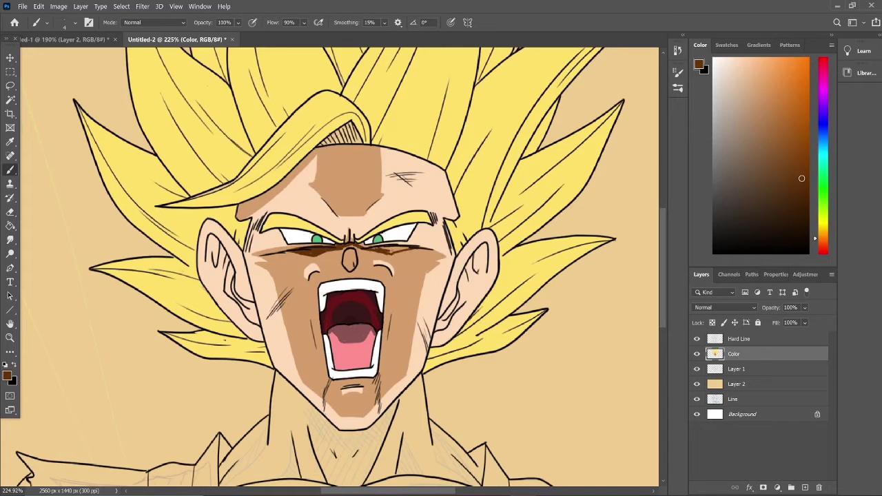
pyautogui.keyDown('alt'); pyautogui.click(413, 186); pyautogui.keyUp('alt')
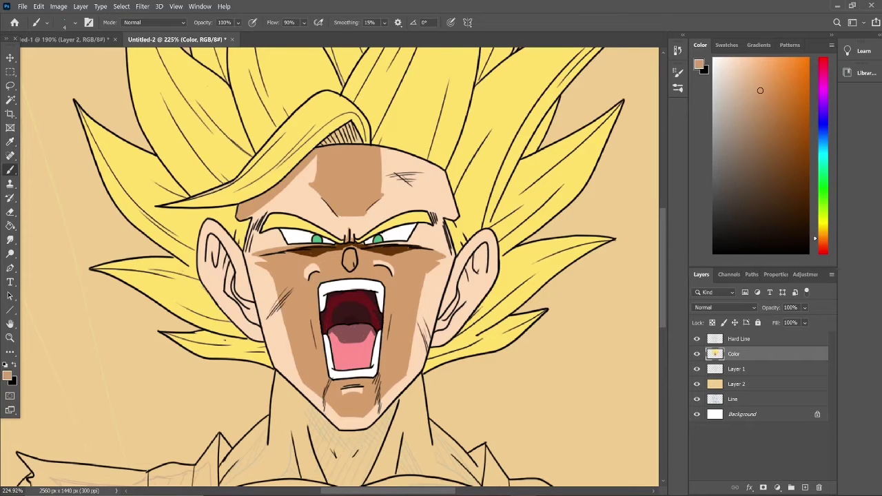
# Step: Paint dark brown accents on the forehead creases, nose, cheek shadow edges, beside the mouth and under the lower lip
pyautogui.click(801, 179)
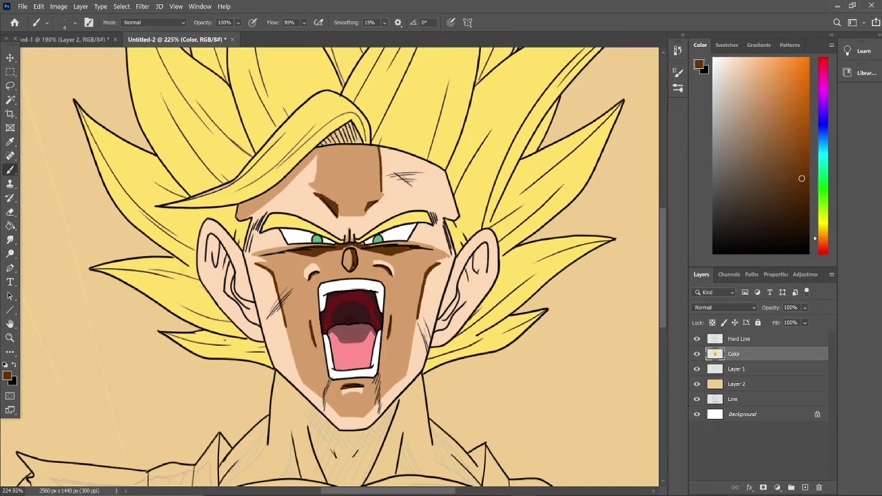
# Step: Soften the edges of the forehead, cheek and chin shadows in tan with a 15 px Soft Round Pressure Opacity brush
pyautogui.click(75, 22)
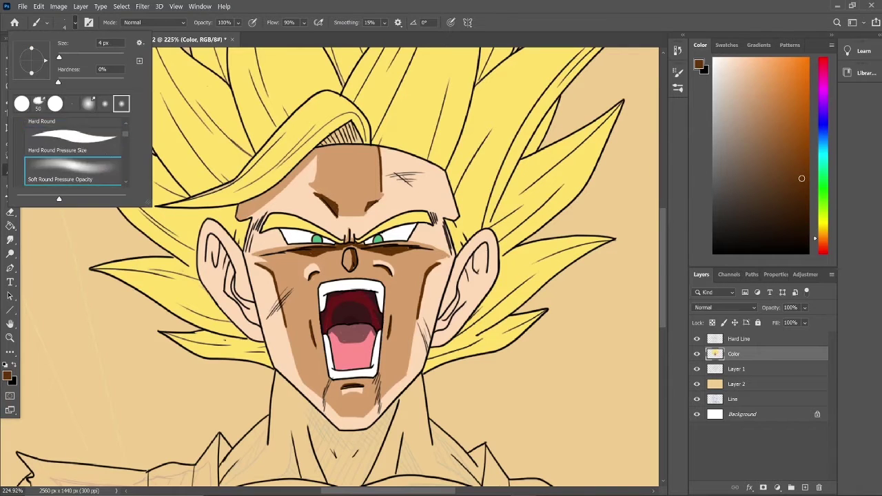
pyautogui.moveTo(57, 58); pyautogui.dragTo(63, 58)
pyautogui.click(256, 208)
pyautogui.click(727, 45)
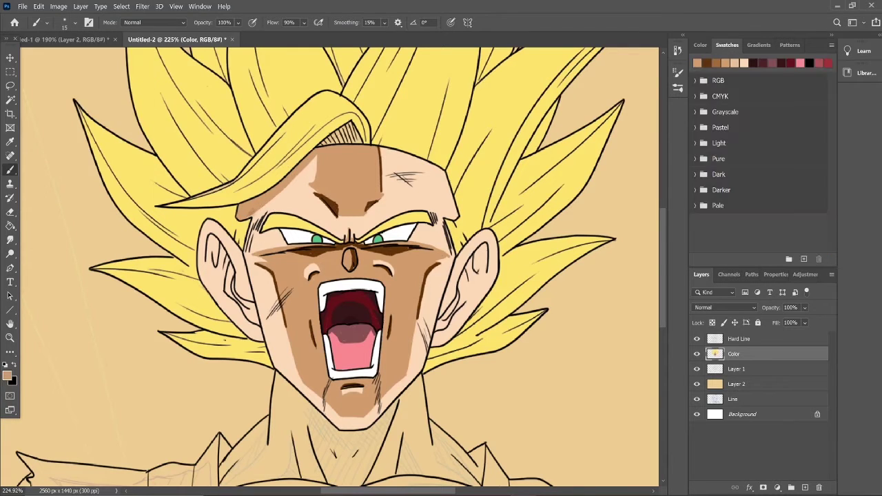
pyautogui.moveTo(315, 193)
pyautogui.mouseDown()
pyautogui.moveTo(355, 218)
pyautogui.moveTo(387, 172)
pyautogui.moveTo(381, 148)
pyautogui.mouseUp()
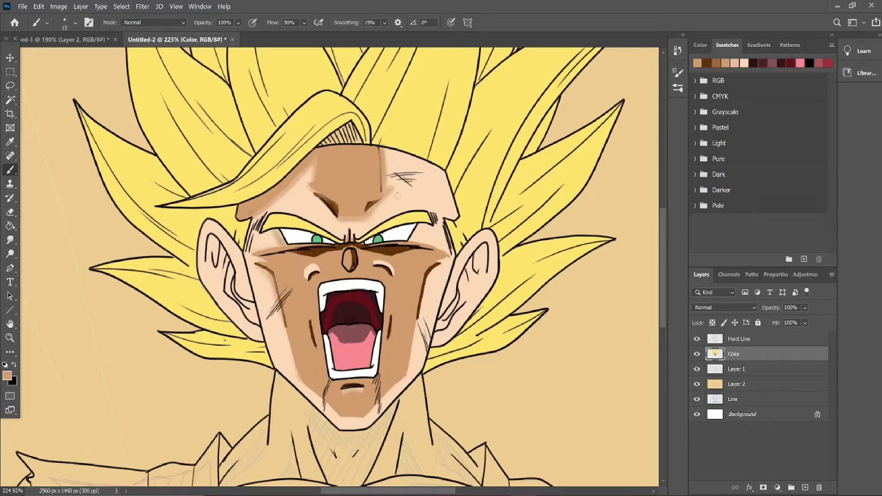
pyautogui.moveTo(441, 261); pyautogui.dragTo(413, 358)
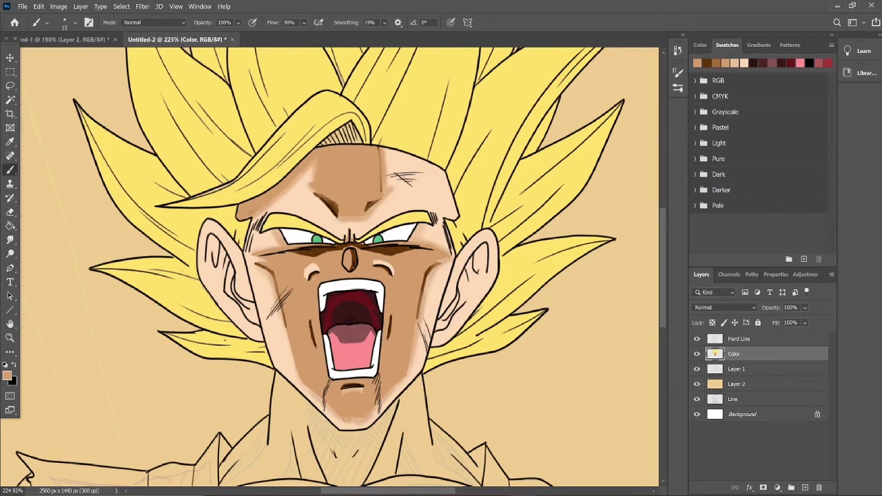
pyautogui.scroll(5, 475, 210)
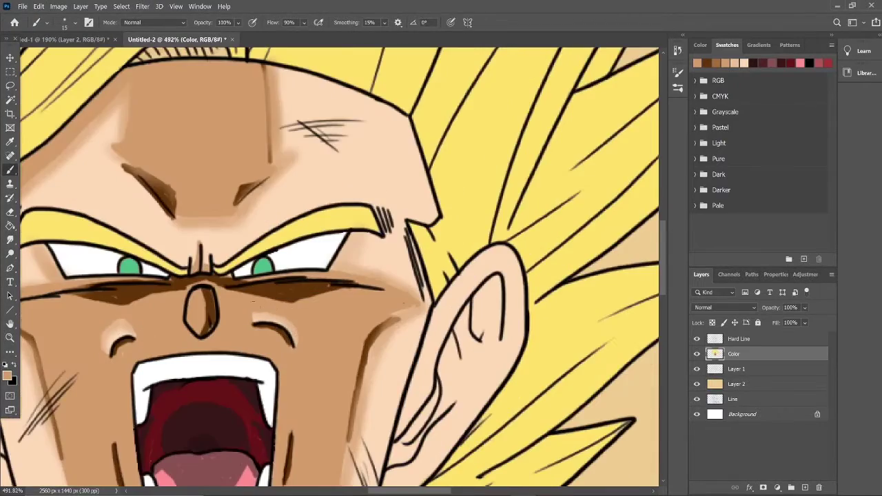
pyautogui.scroll(-4, 275, 159)
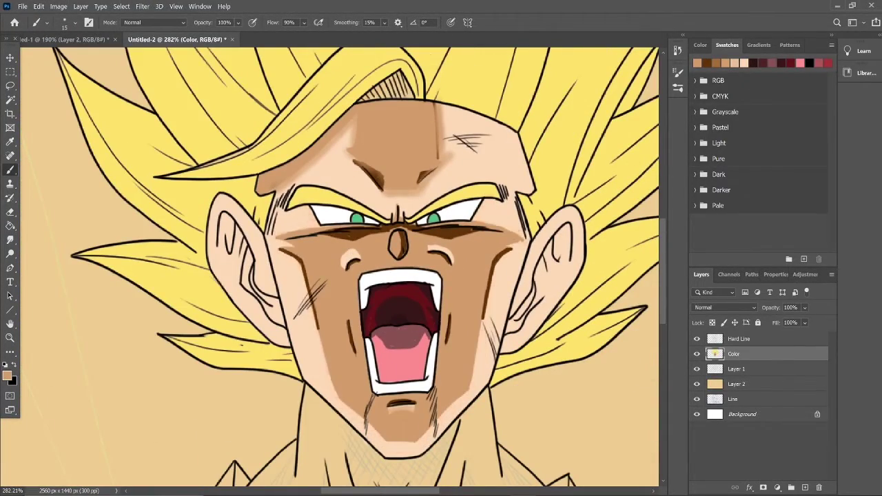
# Step: Clean up the blurred edge of the forelock's shadow on the forehead with the light skin colour and a hard brush
pyautogui.click(47, 22)
pyautogui.click(332, 168)
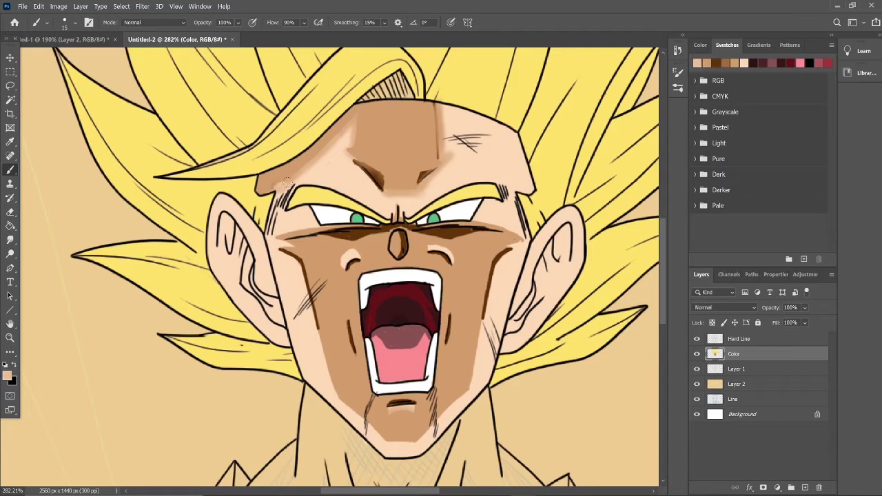
pyautogui.keyDown('alt'); pyautogui.click(332, 157); pyautogui.keyUp('alt')
pyautogui.moveTo(354, 107)
pyautogui.mouseDown()
pyautogui.moveTo(305, 165)
pyautogui.moveTo(293, 200)
pyautogui.moveTo(348, 117)
pyautogui.mouseUp()
# Step: Repaint the central forehead shadow in solid tan over the dark creases, and sharpen its border with the light skin colour
pyautogui.keyDown('alt'); pyautogui.click(355, 158); pyautogui.keyUp('alt')
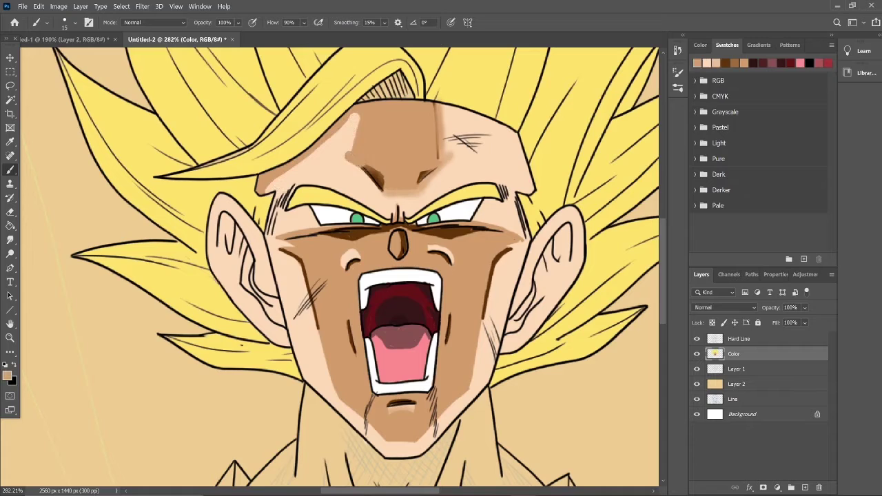
pyautogui.moveTo(375, 176)
pyautogui.mouseDown()
pyautogui.moveTo(345, 152)
pyautogui.moveTo(348, 110)
pyautogui.mouseUp()
pyautogui.moveTo(399, 193); pyautogui.dragTo(447, 107)
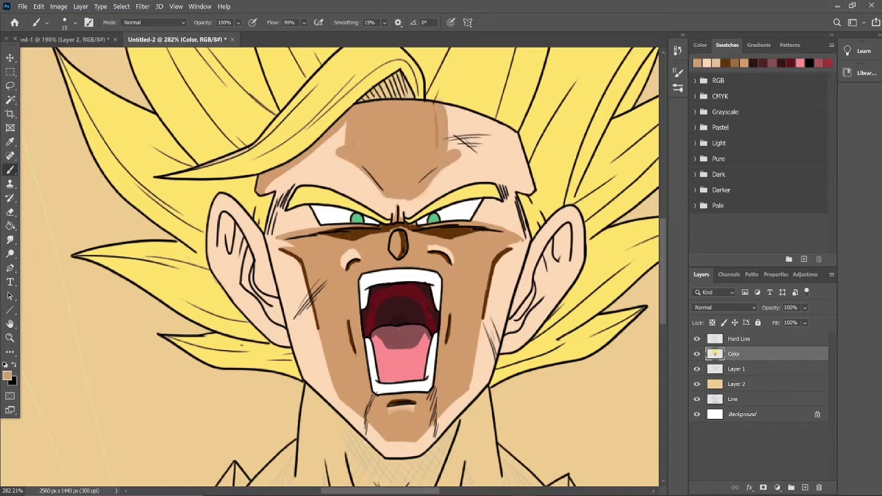
pyautogui.click(75, 22)
pyautogui.click(344, 159)
pyautogui.moveTo(451, 162); pyautogui.dragTo(435, 187)
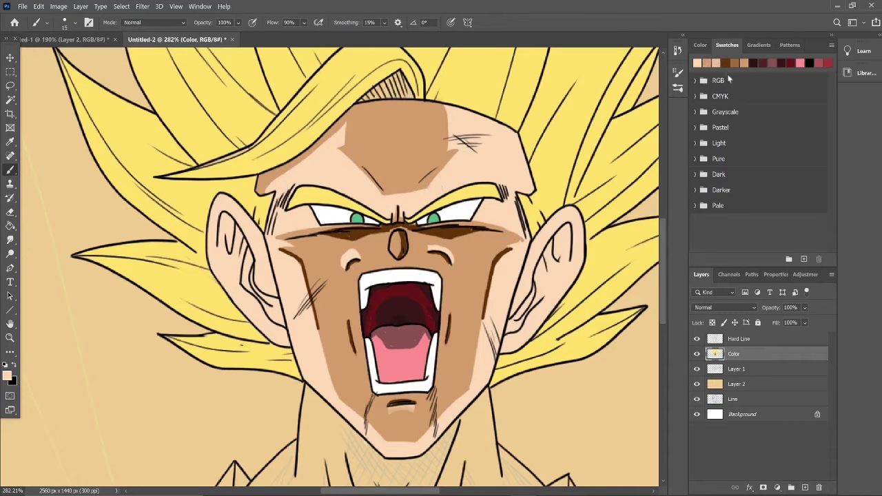
# Step: Try dark brown accents on the two forehead creases above the brows with a smaller brush, and undo the strokes
pyautogui.click(725, 63)
pyautogui.click(64, 22)
pyautogui.click(36, 93)
pyautogui.moveTo(362, 166); pyautogui.dragTo(384, 189)
pyautogui.moveTo(441, 167); pyautogui.dragTo(420, 182)
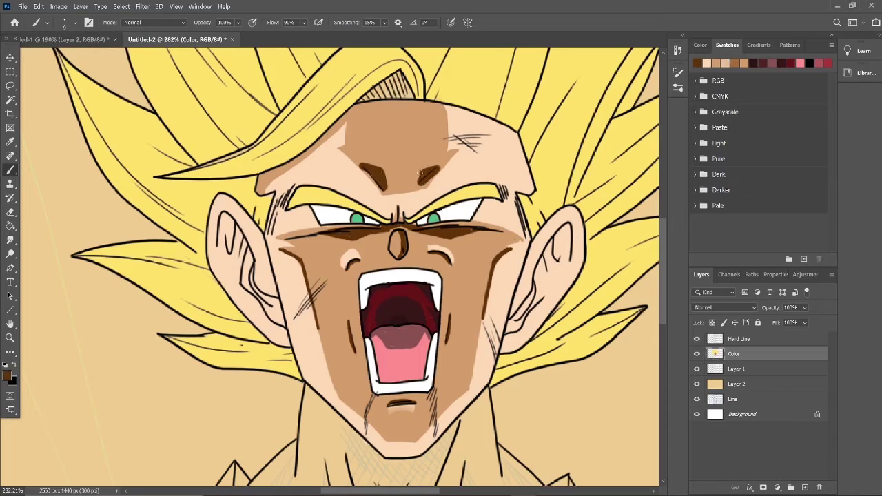
pyautogui.hotkey('ctrl', 'z')
pyautogui.hotkey('ctrl', 'z')
pyautogui.hotkey('ctrl', 'z')
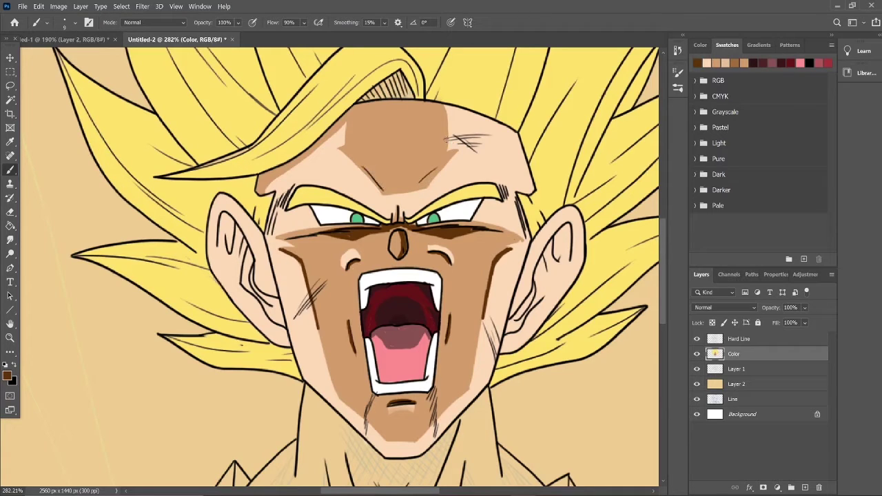
# Step: Fill the dark brown areas below the eyes and on the nose, cheeks and mouth sides with tan, then ready the brush with light skin colour
pyautogui.click(697, 62)
pyautogui.press('g')
pyautogui.click(327, 241)
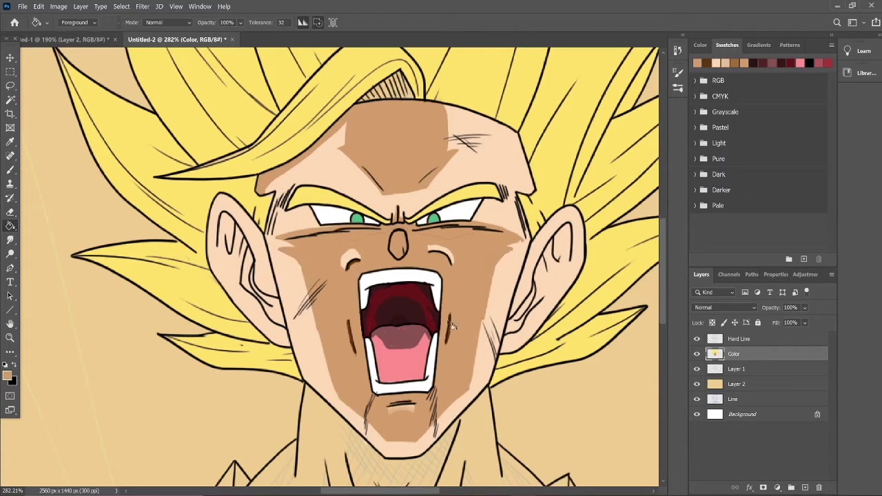
pyautogui.click(706, 63)
pyautogui.press('b')
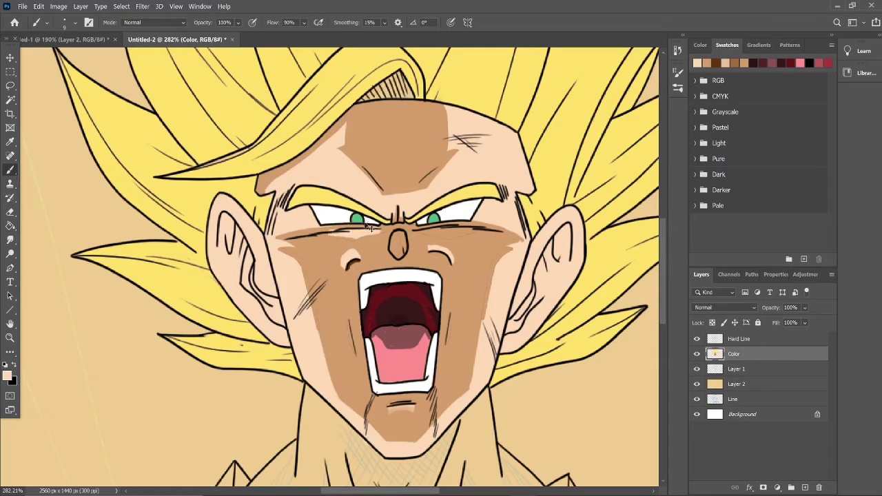
# Step: Paint light skin highlights on the nose and along the crease lines beside the open mouth
pyautogui.rightClick(153, 57)
pyautogui.click(352, 235)
pyautogui.moveTo(420, 233); pyautogui.dragTo(460, 229)
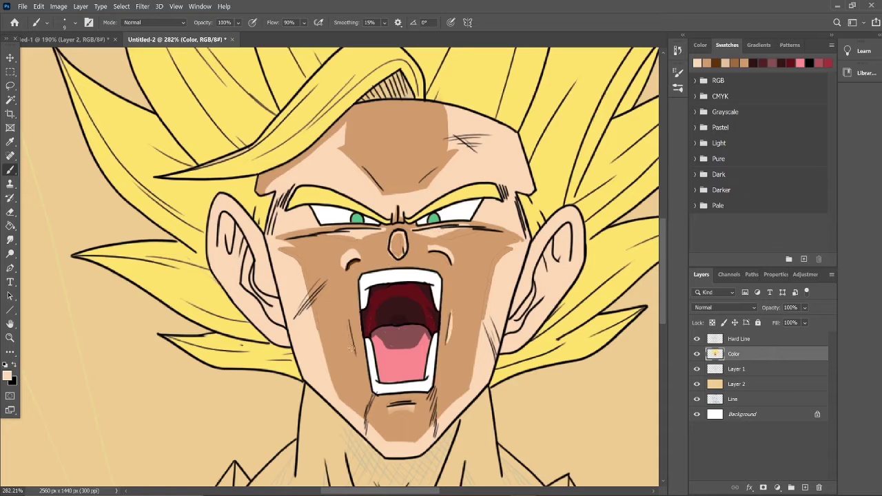
pyautogui.scroll(-5, 339, 289)
# Step: Shade the inner folds and upper rims of both ears with the brown skin shadow color
pyautogui.scroll(6, 325, 336)
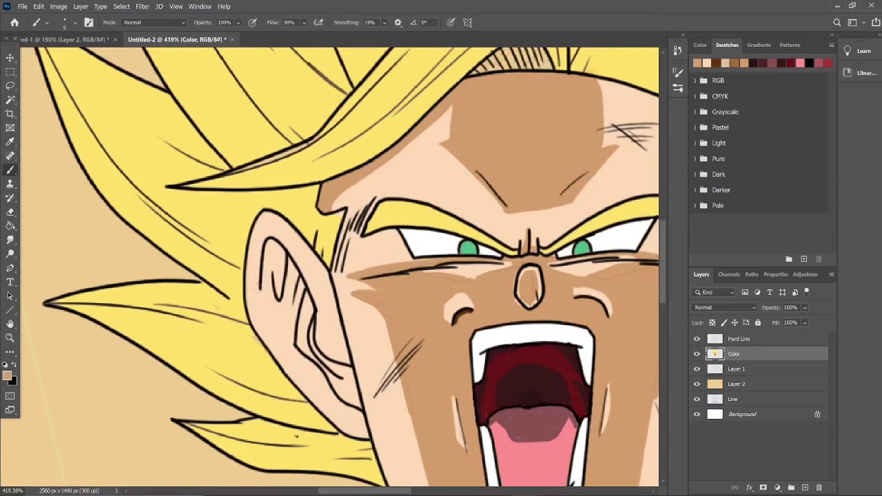
pyautogui.moveTo(325, 336)
pyautogui.mouseDown()
pyautogui.moveTo(273, 237)
pyautogui.moveTo(311, 256)
pyautogui.moveTo(324, 276)
pyautogui.moveTo(269, 221)
pyautogui.moveTo(272, 233)
pyautogui.mouseUp()
pyautogui.hscroll(5, 344, 289)
pyautogui.moveTo(413, 358)
pyautogui.mouseDown()
pyautogui.moveTo(499, 252)
pyautogui.moveTo(421, 303)
pyautogui.mouseUp()
pyautogui.moveTo(444, 269)
pyautogui.mouseDown()
pyautogui.moveTo(489, 237)
pyautogui.moveTo(461, 262)
pyautogui.moveTo(475, 306)
pyautogui.moveTo(480, 268)
pyautogui.moveTo(435, 343)
pyautogui.mouseUp()
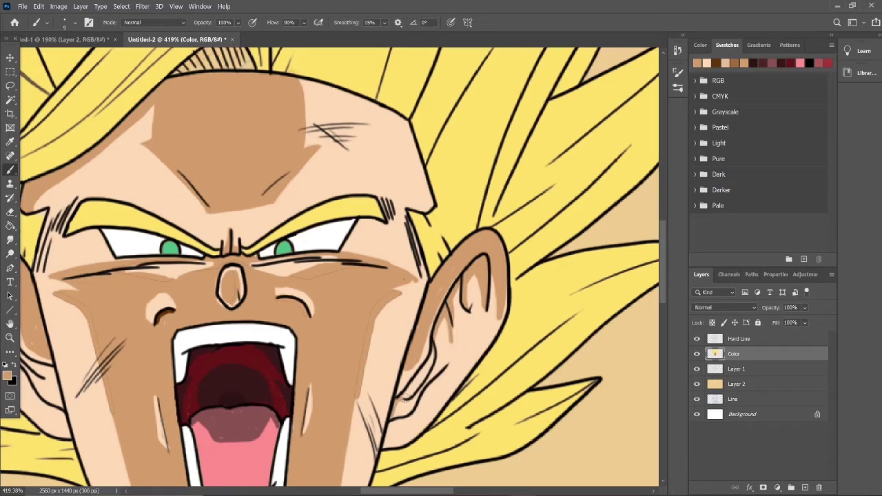
pyautogui.moveTo(405, 399)
pyautogui.mouseDown()
pyautogui.moveTo(403, 413)
pyautogui.moveTo(444, 330)
pyautogui.mouseUp()
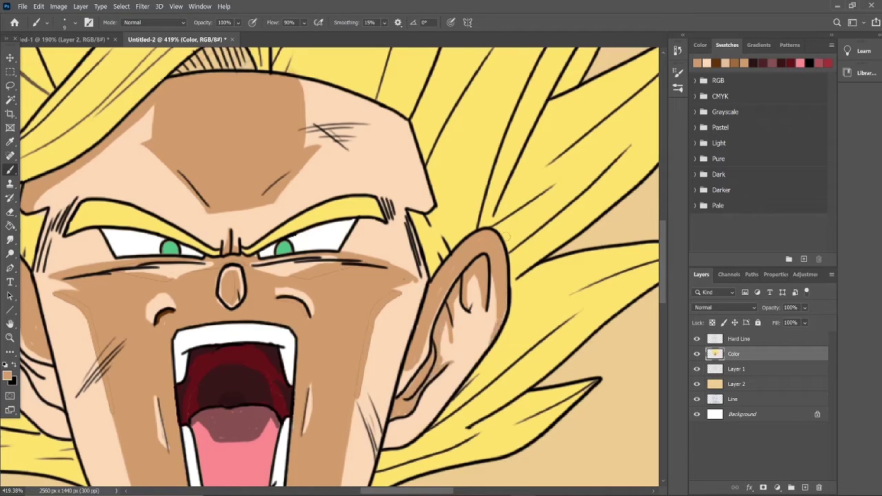
pyautogui.hscroll(-5, 506, 238)
pyautogui.moveTo(144, 297)
pyautogui.mouseDown()
pyautogui.moveTo(142, 248)
pyautogui.moveTo(206, 389)
pyautogui.moveTo(178, 300)
pyautogui.mouseUp()
pyautogui.scroll(-4, 143, 241)
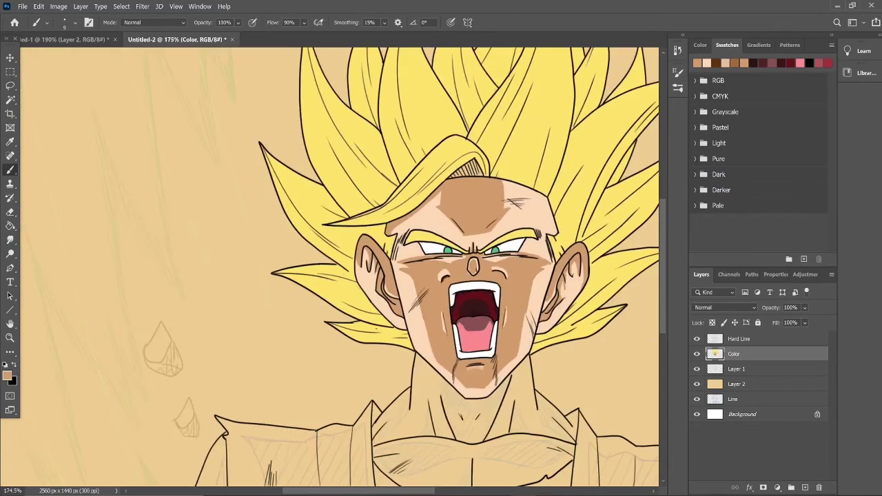
# Step: Select the neck and chest area with the Magic Wand on the Hard Line layer
pyautogui.scroll(-2, 265, 284)
pyautogui.scroll(5, 266, 285)
pyautogui.scroll(-2, 265, 285)
pyautogui.hotkey('alt', ']')
pyautogui.press('w')
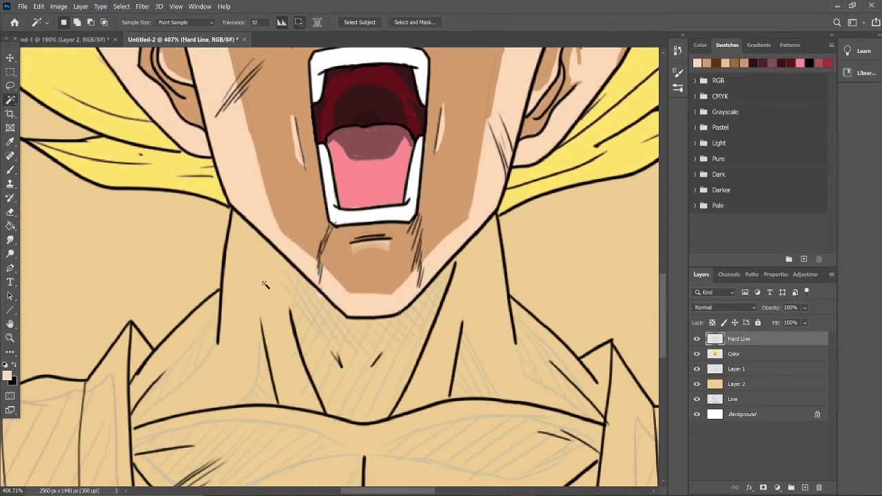
pyautogui.click(265, 284)
pyautogui.scroll(-2, 265, 285)
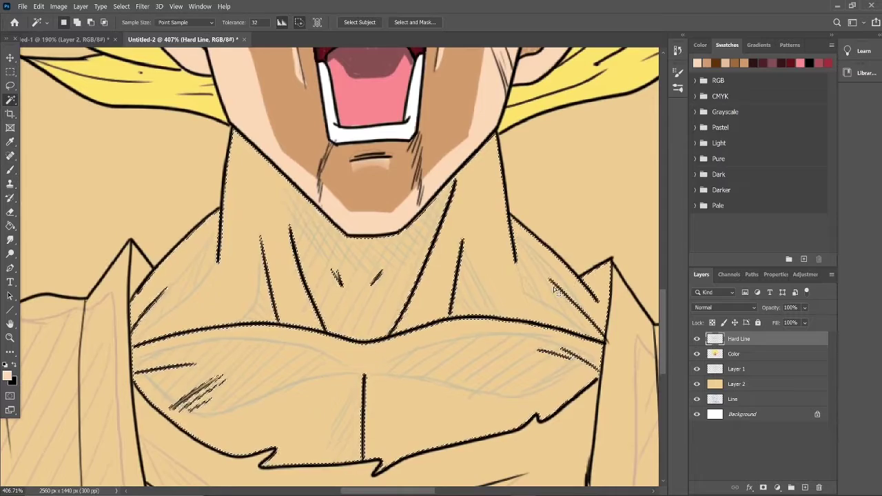
# Step: Fill the selected neck and chest area with the light skin color on the Color layer, and clear the selection
pyautogui.hotkey('ctrl', 'd')
pyautogui.press('x')
pyautogui.press('b')
pyautogui.click(714, 62)
pyautogui.press('g')
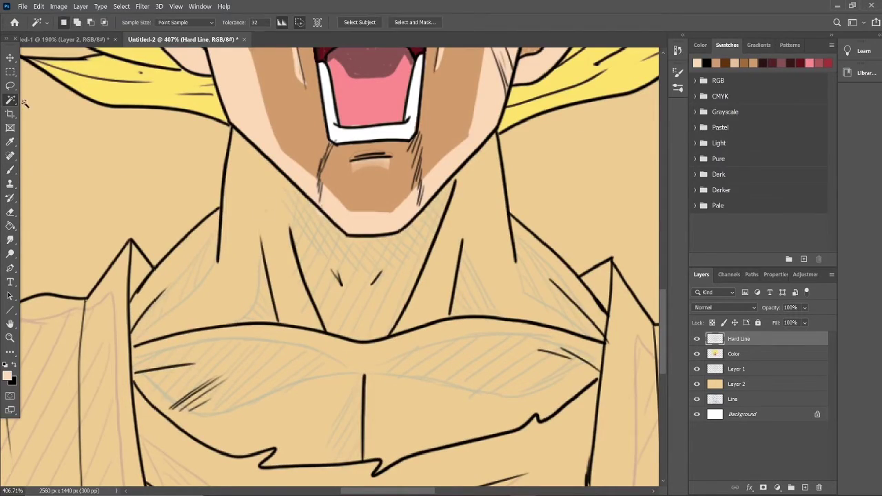
pyautogui.hotkey('ctrl', 'shift', 'd')
pyautogui.click(734, 354)
pyautogui.click(505, 379)
pyautogui.click(739, 339)
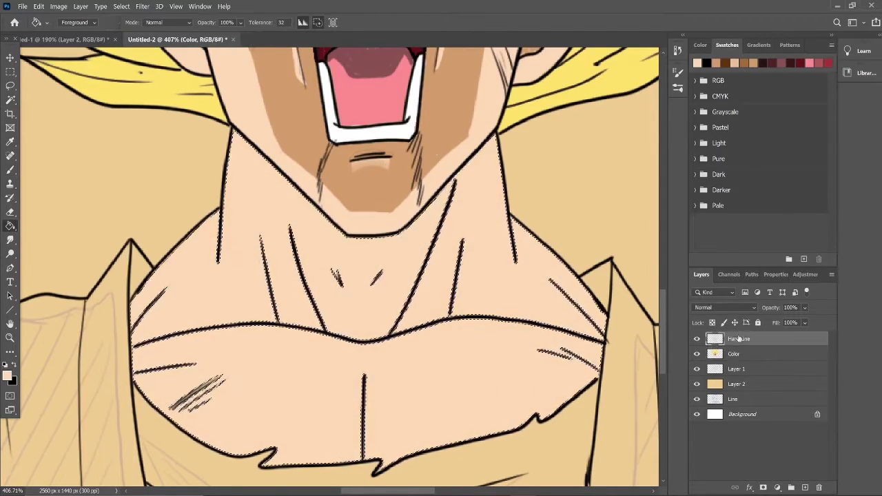
pyautogui.hotkey('ctrl', 'd')
# Step: Undo the stray brown stroke on the Hard Line layer and outline the shadow under the chin on the Color layer
pyautogui.press('b')
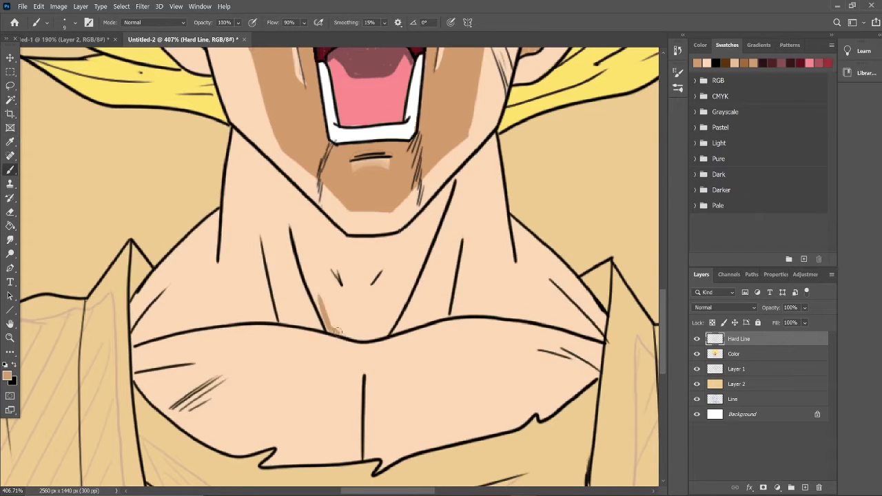
pyautogui.click(775, 353)
pyautogui.hotkey('ctrl', 'z')
pyautogui.moveTo(295, 233)
pyautogui.mouseDown()
pyautogui.moveTo(311, 260)
pyautogui.moveTo(321, 211)
pyautogui.mouseUp()
pyautogui.moveTo(385, 334); pyautogui.dragTo(455, 181)
pyautogui.moveTo(286, 181)
pyautogui.mouseDown()
pyautogui.moveTo(297, 244)
pyautogui.moveTo(352, 238)
pyautogui.mouseUp()
pyautogui.moveTo(300, 243); pyautogui.dragTo(331, 324)
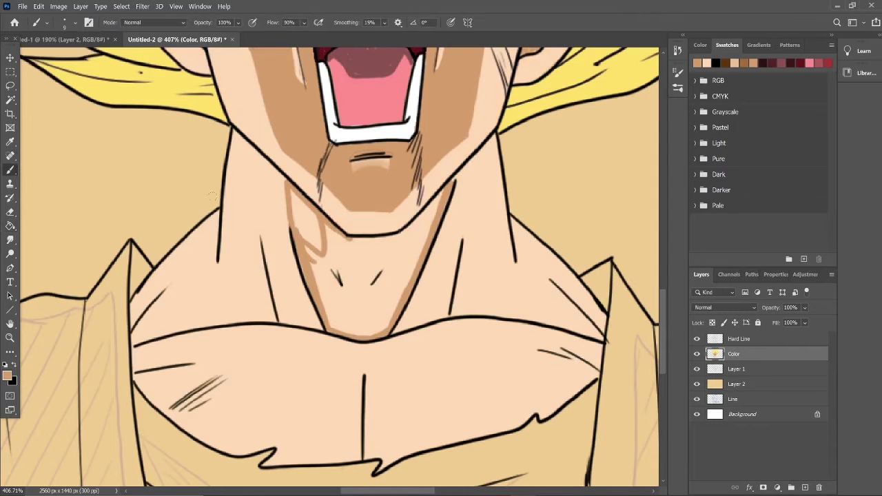
pyautogui.moveTo(341, 240)
pyautogui.mouseDown()
pyautogui.moveTo(397, 237)
pyautogui.moveTo(445, 190)
pyautogui.mouseUp()
# Step: Fill the outlined shadow under the chin with brown using the Paint Bucket
pyautogui.click(11, 227)
pyautogui.click(372, 290)
pyautogui.click(303, 220)
# Step: Paint brown triangular shadows beside the tendon lines on both sides of the neck
pyautogui.press('b')
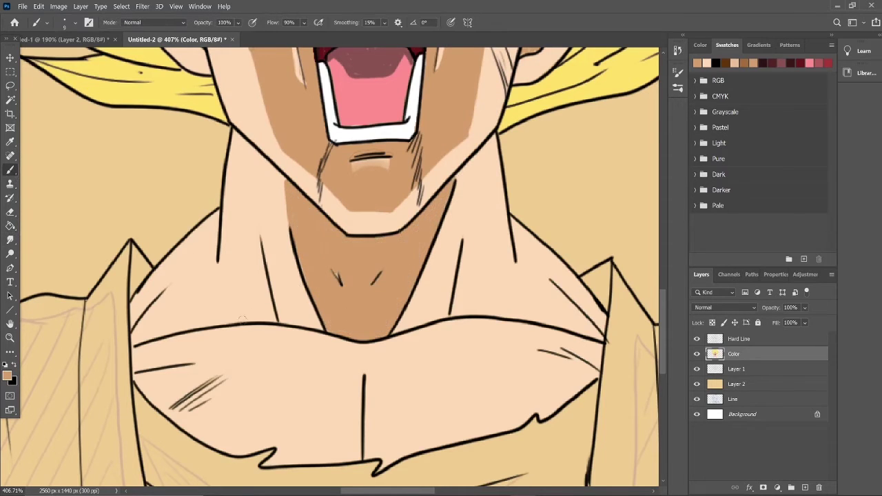
pyautogui.moveTo(248, 242); pyautogui.dragTo(259, 324)
pyautogui.moveTo(265, 269); pyautogui.dragTo(255, 310)
pyautogui.moveTo(486, 313); pyautogui.dragTo(463, 248)
pyautogui.moveTo(449, 313); pyautogui.dragTo(469, 265)
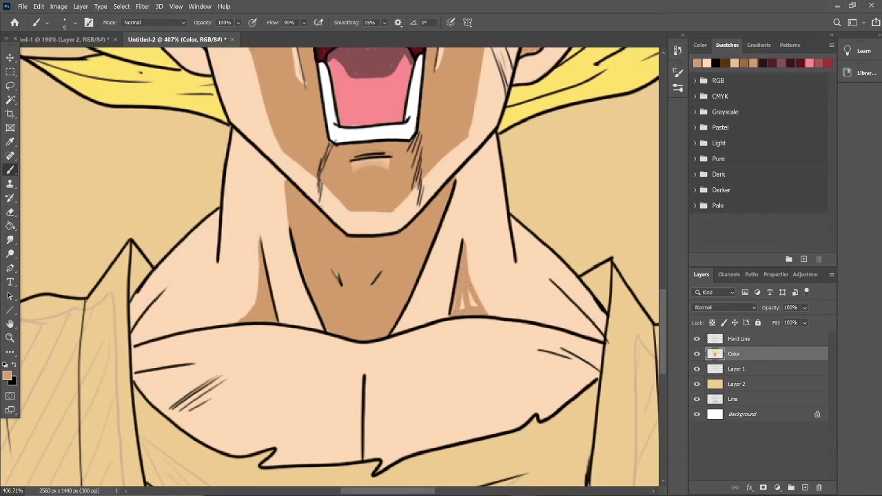
# Step: Brush brown shadows along the slopes of both shoulders from the neck to the collar
pyautogui.moveTo(463, 234); pyautogui.dragTo(593, 330)
pyautogui.moveTo(517, 248); pyautogui.dragTo(599, 334)
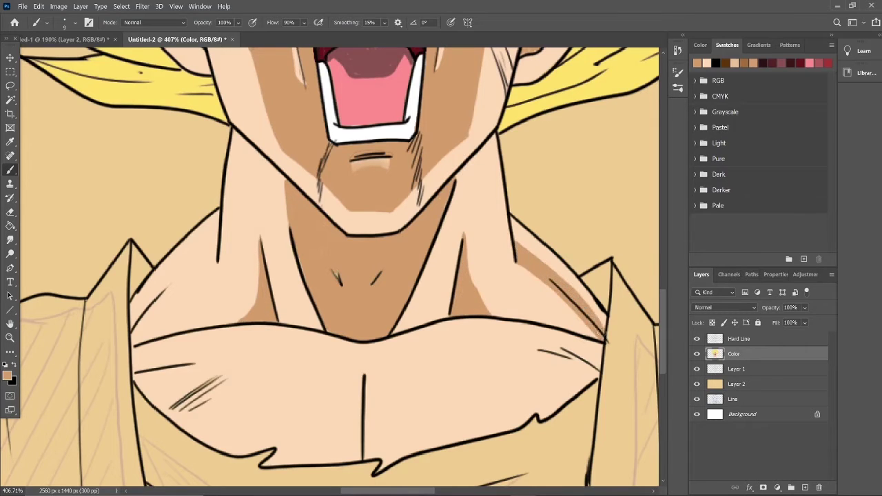
pyautogui.moveTo(276, 275); pyautogui.dragTo(367, 275)
pyautogui.moveTo(307, 241); pyautogui.dragTo(224, 341)
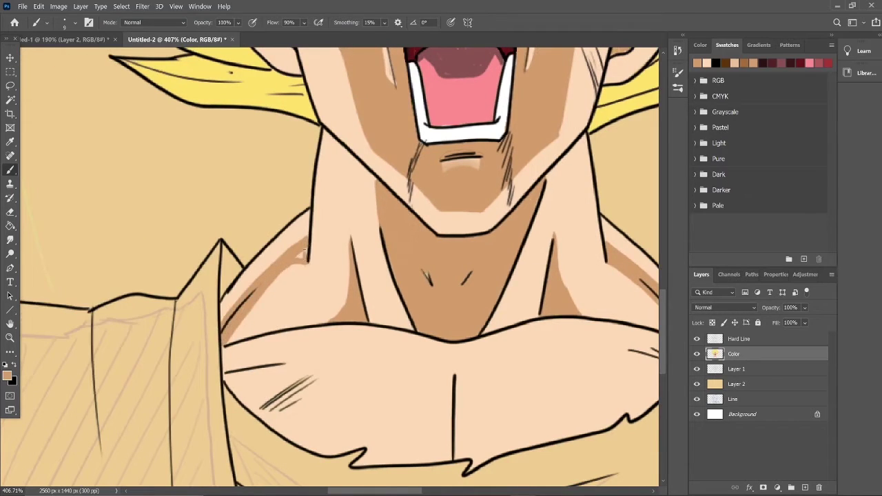
# Step: Shade both chest muscles below the collarbone in brown and add a narrow shadow beside the chest's center line
pyautogui.scroll(-5, 611, 245)
pyautogui.scroll(5, 323, 198)
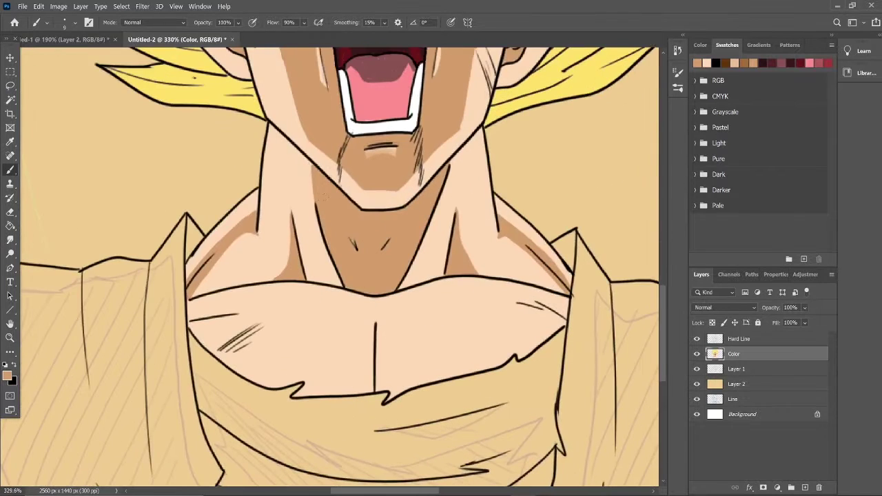
pyautogui.moveTo(212, 342); pyautogui.dragTo(376, 330)
pyautogui.moveTo(192, 304); pyautogui.dragTo(562, 300)
pyautogui.moveTo(379, 330); pyautogui.dragTo(564, 322)
pyautogui.moveTo(207, 324); pyautogui.dragTo(558, 324)
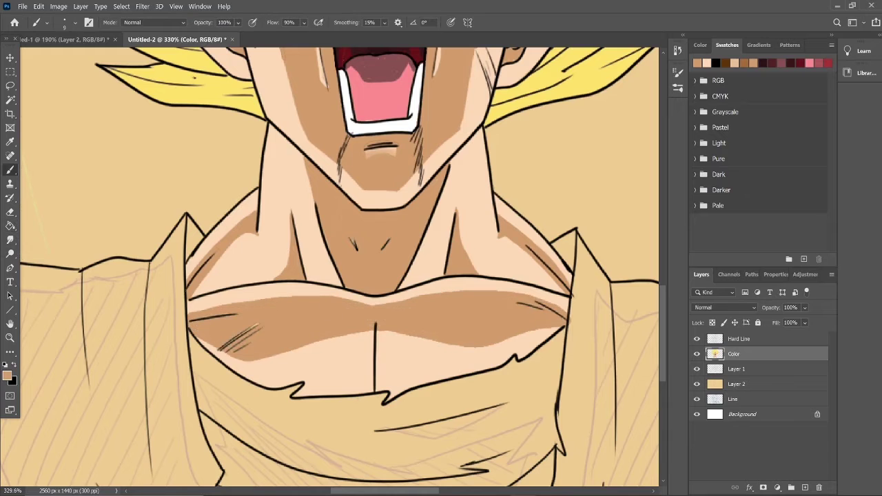
pyautogui.moveTo(361, 387); pyautogui.dragTo(371, 331)
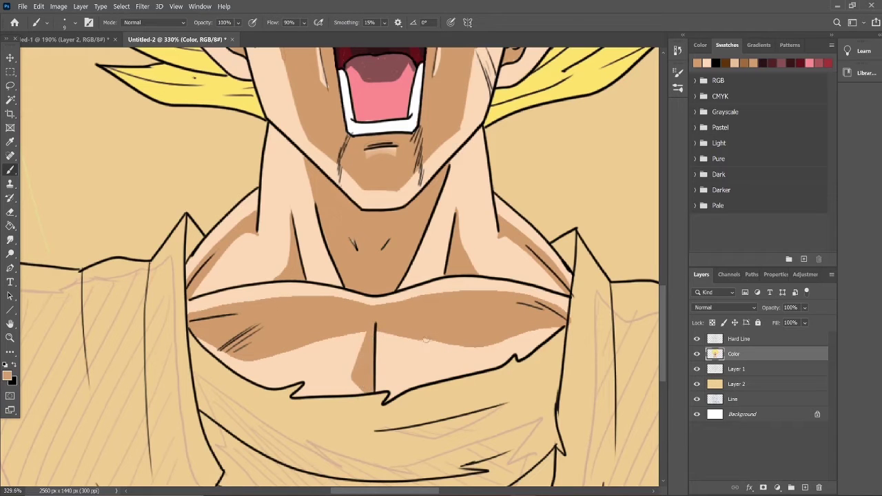
# Step: Paint very pale skin highlights along the edges of the face, neck, shoulders and collarbone
pyautogui.moveTo(424, 343)
pyautogui.mouseDown()
pyautogui.moveTo(555, 331)
pyautogui.moveTo(386, 207)
pyautogui.moveTo(330, 227)
pyautogui.mouseUp()
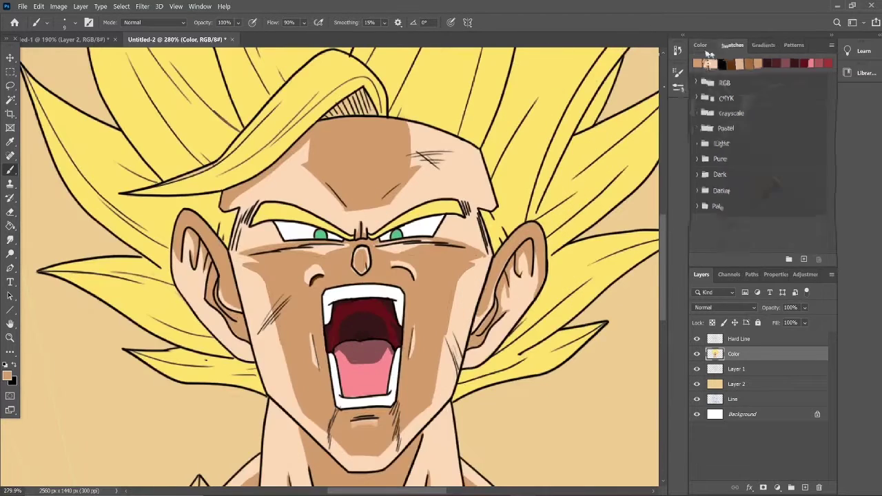
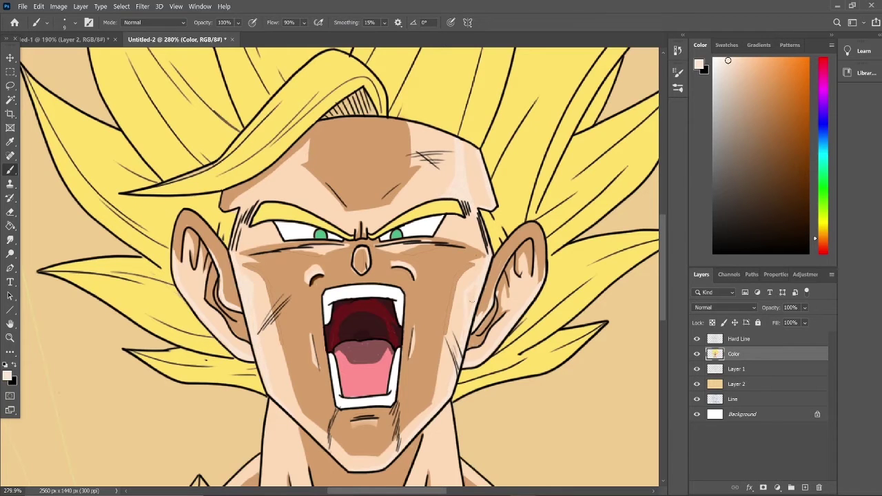
pyautogui.scroll(-3, 471, 298)
pyautogui.scroll(5, 241, 209)
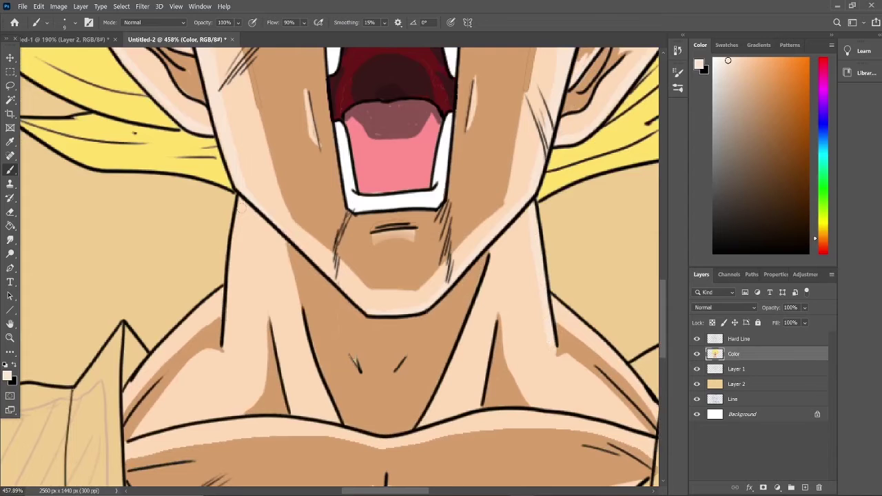
pyautogui.moveTo(241, 207)
pyautogui.mouseDown()
pyautogui.moveTo(232, 282)
pyautogui.moveTo(193, 315)
pyautogui.mouseUp()
pyautogui.moveTo(175, 332); pyautogui.dragTo(156, 355)
pyautogui.moveTo(578, 320); pyautogui.dragTo(608, 352)
pyautogui.moveTo(655, 391); pyautogui.dragTo(643, 414)
pyautogui.moveTo(154, 438); pyautogui.dragTo(129, 446)
pyautogui.moveTo(211, 426); pyautogui.dragTo(197, 428)
pyautogui.moveTo(641, 416); pyautogui.dragTo(559, 418)
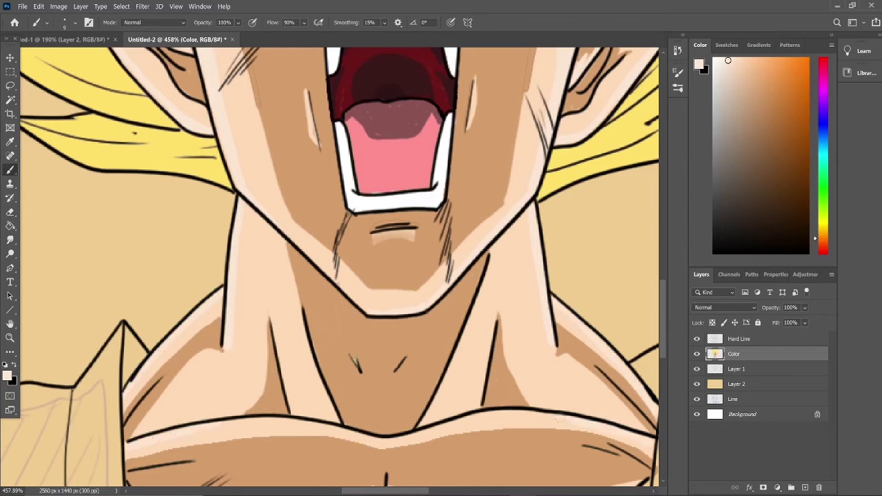
pyautogui.moveTo(303, 330); pyautogui.dragTo(282, 255)
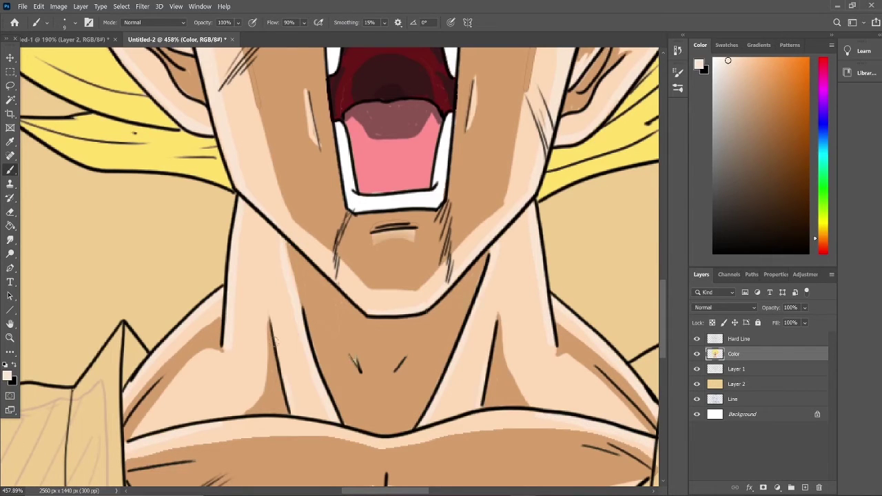
# Step: Sample the hair yellow, change it to a darker golden shade and color the hatched patch under the forelock
pyautogui.scroll(-5, 331, 268)
pyautogui.scroll(5, 422, 234)
pyautogui.keyDown('alt'); pyautogui.click(421, 241); pyautogui.keyUp('alt')
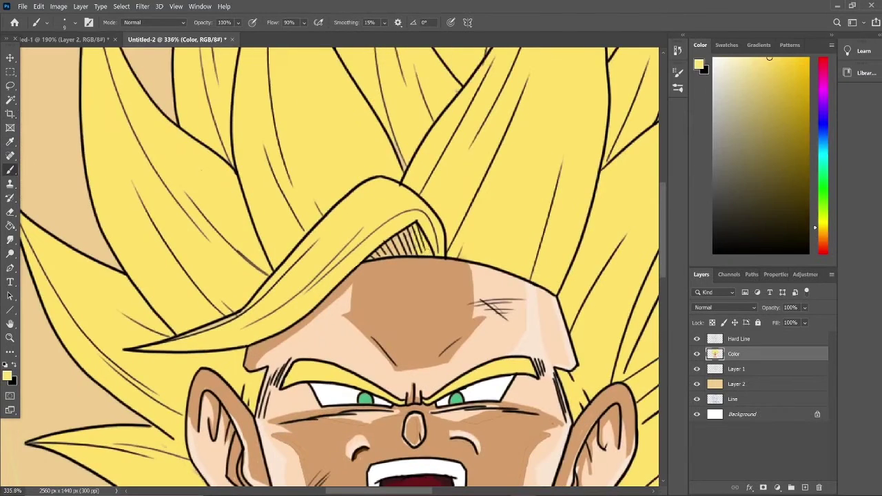
pyautogui.moveTo(386, 252)
pyautogui.mouseDown()
pyautogui.moveTo(410, 235)
pyautogui.moveTo(389, 257)
pyautogui.moveTo(406, 233)
pyautogui.moveTo(165, 118)
pyautogui.moveTo(165, 17)
pyautogui.mouseUp()
pyautogui.click(822, 231)
pyautogui.click(787, 87)
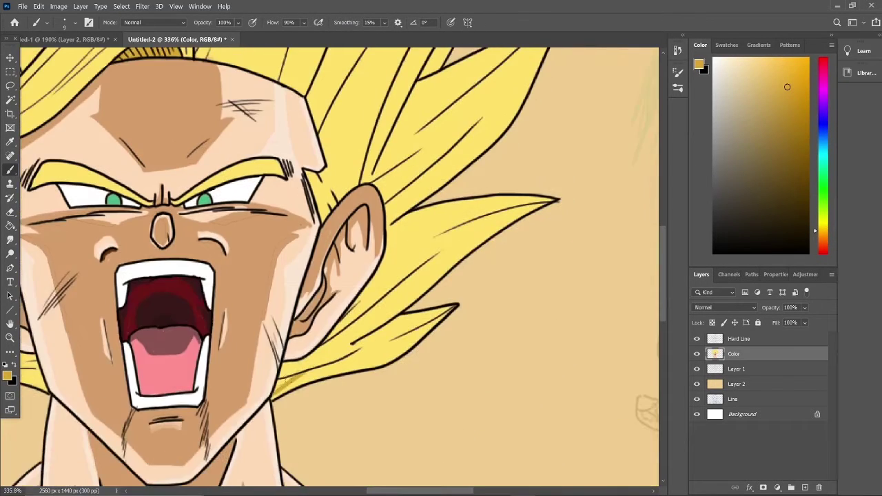
# Step: Shade the two lowest hair spikes beside the right-hand ear with the golden shadow color
pyautogui.moveTo(283, 382)
pyautogui.mouseDown()
pyautogui.moveTo(451, 307)
pyautogui.moveTo(290, 372)
pyautogui.moveTo(431, 317)
pyautogui.moveTo(307, 358)
pyautogui.moveTo(551, 200)
pyautogui.mouseUp()
pyautogui.moveTo(351, 306)
pyautogui.mouseDown()
pyautogui.moveTo(403, 223)
pyautogui.moveTo(541, 201)
pyautogui.mouseUp()
pyautogui.moveTo(345, 324); pyautogui.dragTo(419, 232)
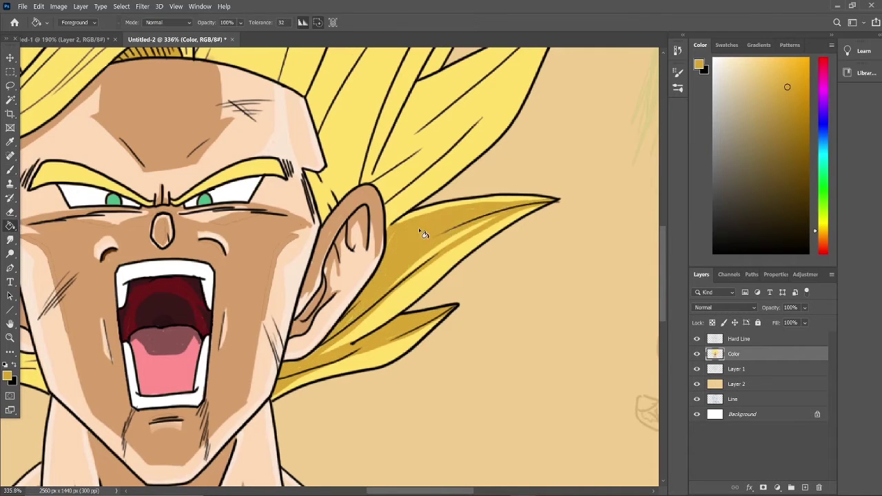
# Step: Add golden shadows to the hair spikes just above the right-hand ear and to the sideburn
pyautogui.moveTo(344, 172); pyautogui.dragTo(344, 310)
pyautogui.moveTo(386, 358)
pyautogui.mouseDown()
pyautogui.moveTo(493, 259)
pyautogui.moveTo(561, 142)
pyautogui.moveTo(383, 296)
pyautogui.moveTo(468, 244)
pyautogui.mouseUp()
pyautogui.moveTo(379, 314); pyautogui.dragTo(462, 241)
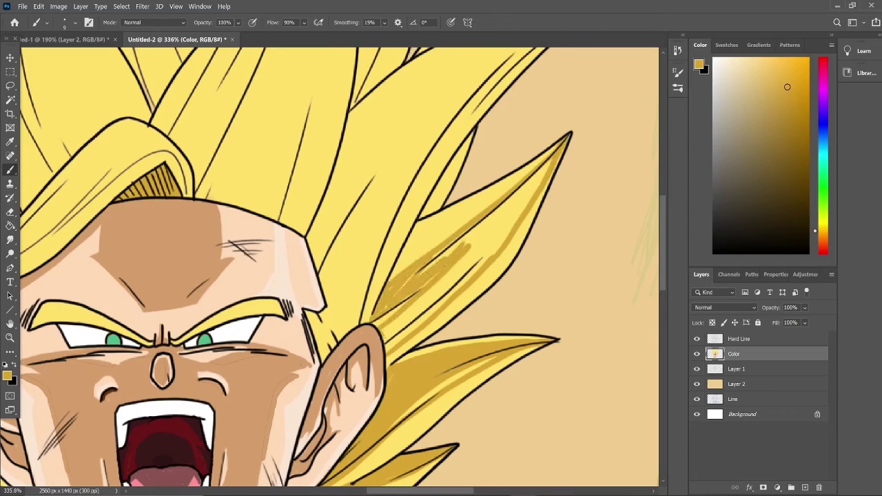
pyautogui.moveTo(386, 345); pyautogui.dragTo(478, 250)
pyautogui.moveTo(400, 290)
pyautogui.mouseDown()
pyautogui.moveTo(460, 235)
pyautogui.moveTo(399, 255)
pyautogui.moveTo(466, 147)
pyautogui.moveTo(420, 217)
pyautogui.mouseUp()
pyautogui.moveTo(335, 321); pyautogui.dragTo(319, 344)
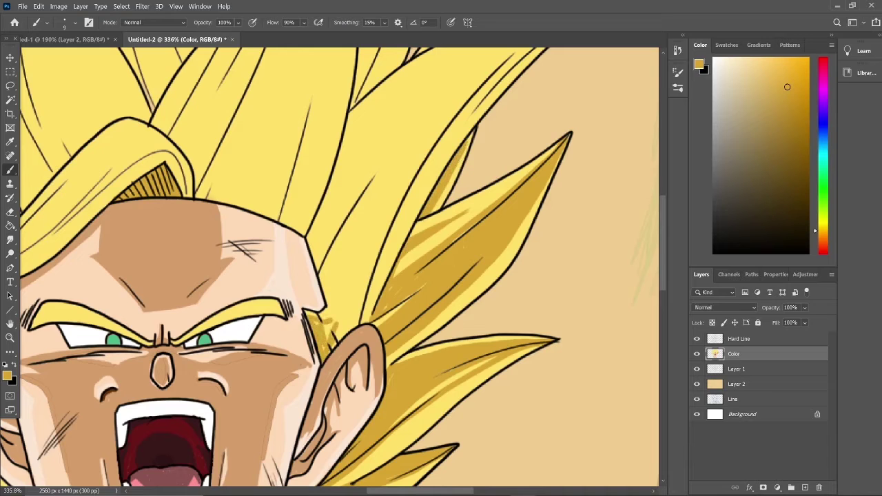
# Step: Shade the large curved hair spike sweeping up from the right-hand temple in golden
pyautogui.scroll(3, 339, 317)
pyautogui.moveTo(351, 409)
pyautogui.mouseDown()
pyautogui.moveTo(396, 286)
pyautogui.moveTo(593, 97)
pyautogui.moveTo(312, 323)
pyautogui.mouseUp()
pyautogui.moveTo(386, 228); pyautogui.dragTo(312, 325)
pyautogui.moveTo(396, 199); pyautogui.dragTo(585, 100)
pyautogui.moveTo(513, 137)
pyautogui.mouseDown()
pyautogui.moveTo(374, 266)
pyautogui.moveTo(551, 113)
pyautogui.mouseUp()
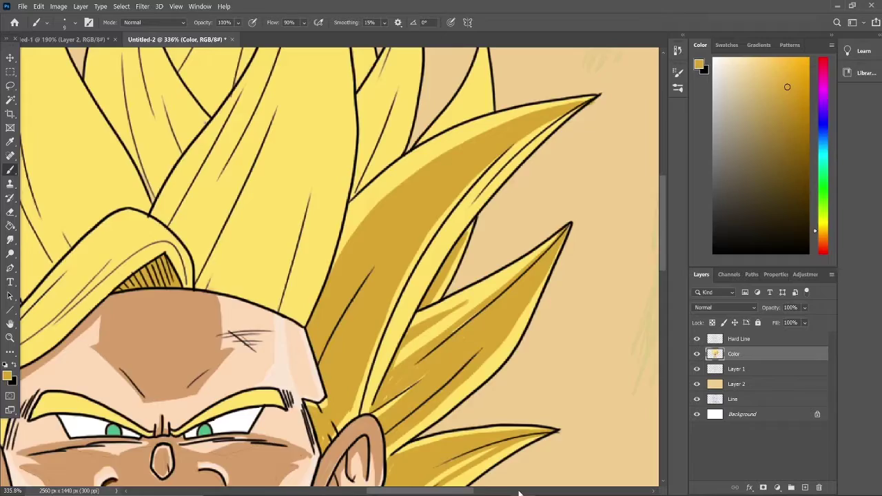
# Step: Fill the two small upright hair spikes above the large curved one with golden shadows
pyautogui.scroll(3, 448, 207)
pyautogui.moveTo(444, 231); pyautogui.dragTo(483, 152)
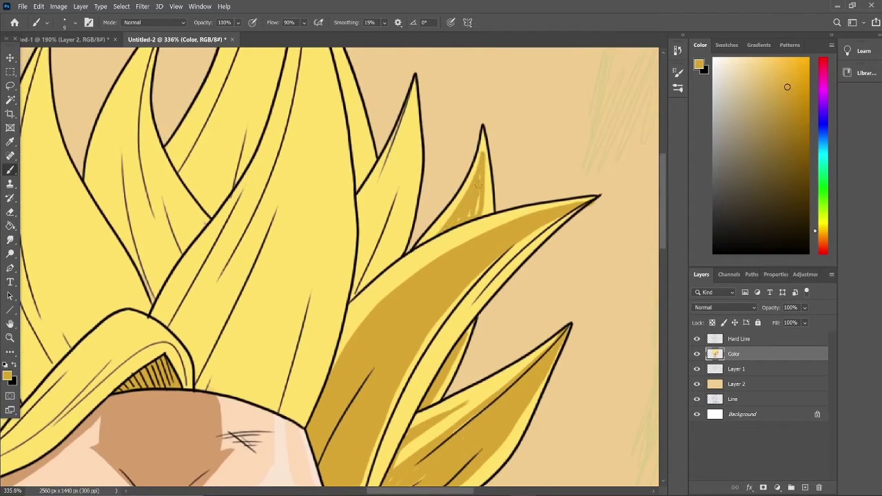
pyautogui.moveTo(476, 215); pyautogui.dragTo(482, 157)
pyautogui.moveTo(387, 263)
pyautogui.mouseDown()
pyautogui.moveTo(412, 96)
pyautogui.moveTo(355, 289)
pyautogui.moveTo(407, 138)
pyautogui.moveTo(359, 235)
pyautogui.moveTo(420, 305)
pyautogui.mouseUp()
# Step: Outline the shadow of the tall central hair spike, fill it with golden and touch up its tip
pyautogui.moveTo(258, 386); pyautogui.dragTo(348, 159)
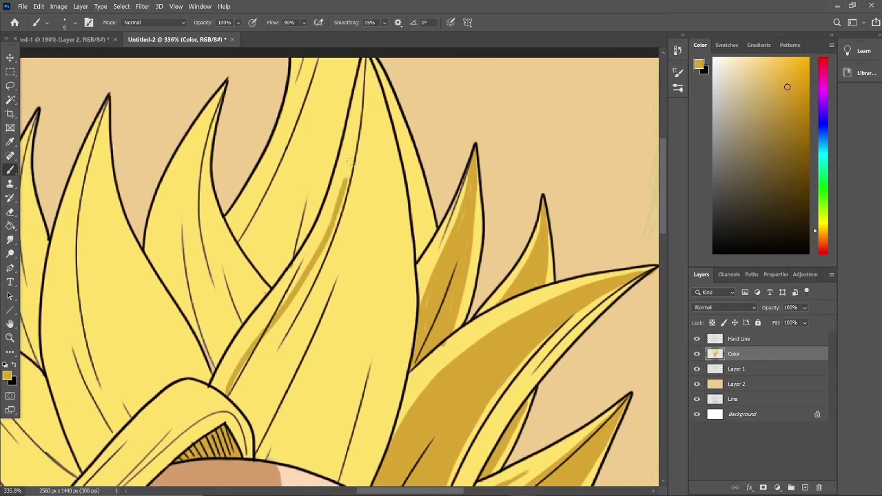
pyautogui.moveTo(370, 59); pyautogui.dragTo(393, 455)
pyautogui.moveTo(344, 483)
pyautogui.mouseDown()
pyautogui.moveTo(254, 455)
pyautogui.moveTo(231, 393)
pyautogui.mouseUp()
pyautogui.press('g')
pyautogui.click(338, 346)
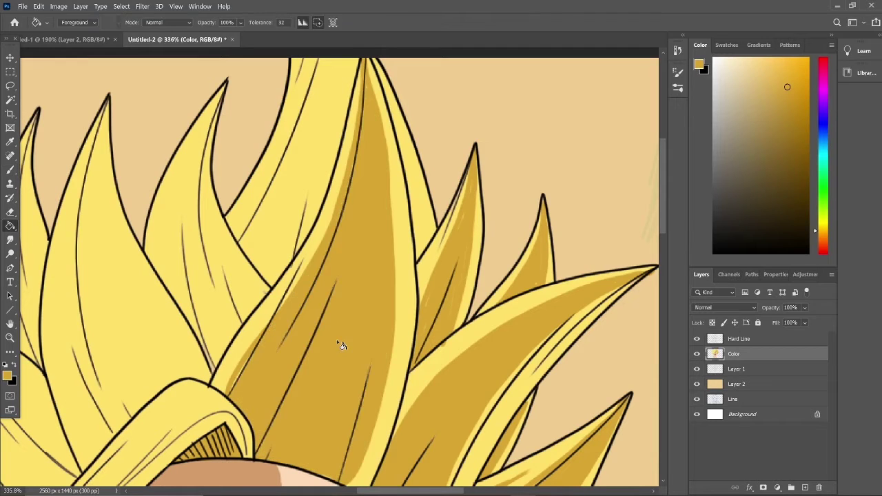
pyautogui.press('b')
pyautogui.moveTo(376, 60); pyautogui.dragTo(369, 100)
# Step: Paint and fill golden shadows on the tall hair spike behind the central one and on the narrow sliver at its right-hand edge
pyautogui.click(726, 45)
pyautogui.click(700, 45)
pyautogui.moveTo(238, 194); pyautogui.dragTo(257, 238)
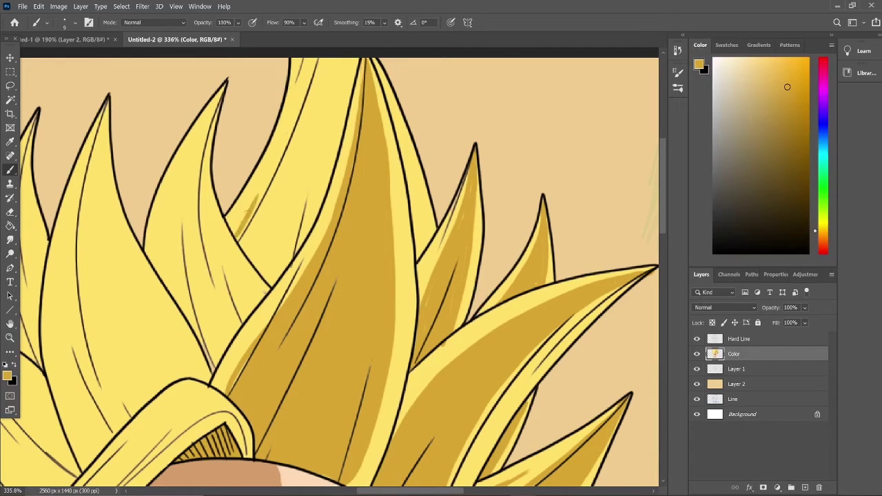
pyautogui.moveTo(303, 58)
pyautogui.mouseDown()
pyautogui.moveTo(241, 220)
pyautogui.moveTo(289, 132)
pyautogui.mouseUp()
pyautogui.moveTo(239, 242)
pyautogui.mouseDown()
pyautogui.moveTo(259, 269)
pyautogui.moveTo(318, 203)
pyautogui.moveTo(355, 59)
pyautogui.mouseUp()
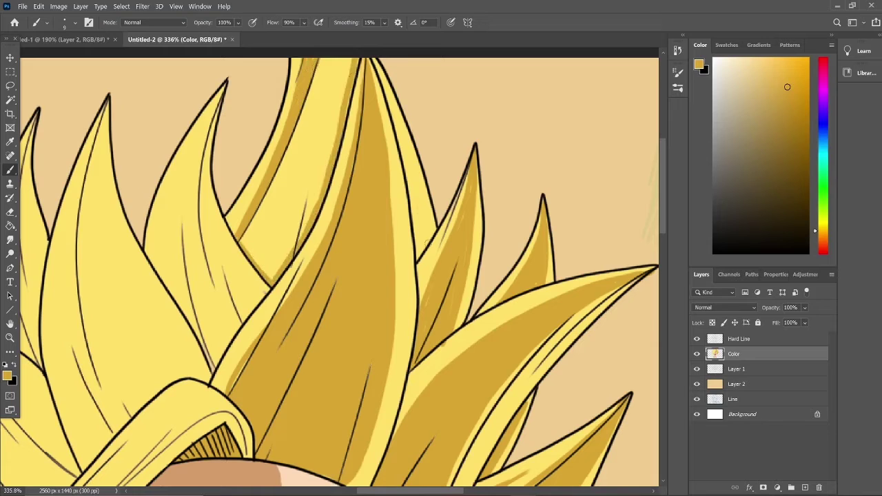
pyautogui.moveTo(427, 244); pyautogui.dragTo(375, 62)
pyautogui.moveTo(403, 155); pyautogui.dragTo(426, 254)
pyautogui.moveTo(348, 62); pyautogui.dragTo(247, 276)
# Step: Outline and fill golden shadows on the two upright hair spikes immediately left of the central spikes
pyautogui.moveTo(256, 110); pyautogui.dragTo(207, 303)
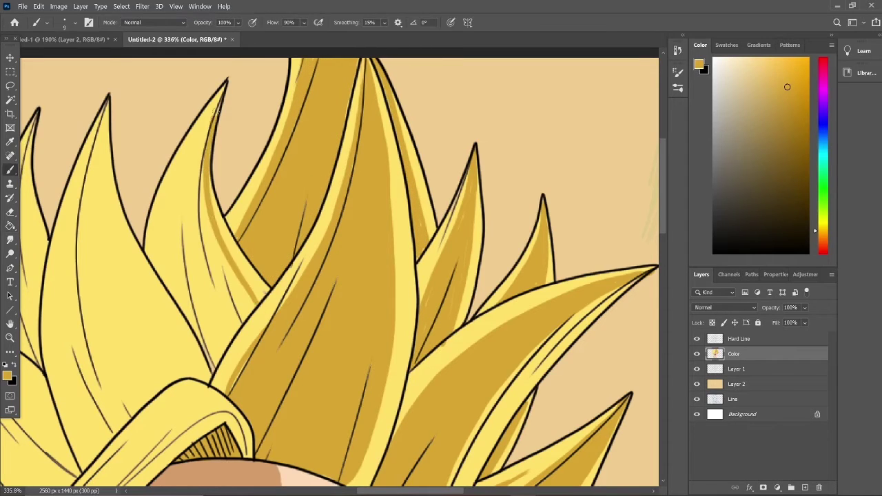
pyautogui.moveTo(224, 90)
pyautogui.mouseDown()
pyautogui.moveTo(169, 293)
pyautogui.moveTo(252, 369)
pyautogui.mouseUp()
pyautogui.moveTo(224, 127); pyautogui.dragTo(174, 297)
pyautogui.moveTo(207, 382)
pyautogui.mouseDown()
pyautogui.moveTo(115, 215)
pyautogui.moveTo(96, 103)
pyautogui.mouseUp()
pyautogui.moveTo(104, 131)
pyautogui.mouseDown()
pyautogui.moveTo(66, 441)
pyautogui.moveTo(203, 372)
pyautogui.mouseUp()
pyautogui.moveTo(193, 131); pyautogui.dragTo(69, 427)
# Step: Shade the small hair spike between the wide upright spike and the long outer left-hand spike in golden
pyautogui.moveTo(275, 275); pyautogui.dragTo(434, 276)
pyautogui.moveTo(186, 145); pyautogui.dragTo(157, 341)
pyautogui.moveTo(196, 120); pyautogui.dragTo(177, 247)
pyautogui.moveTo(201, 244); pyautogui.dragTo(166, 370)
pyautogui.moveTo(194, 193); pyautogui.dragTo(166, 355)
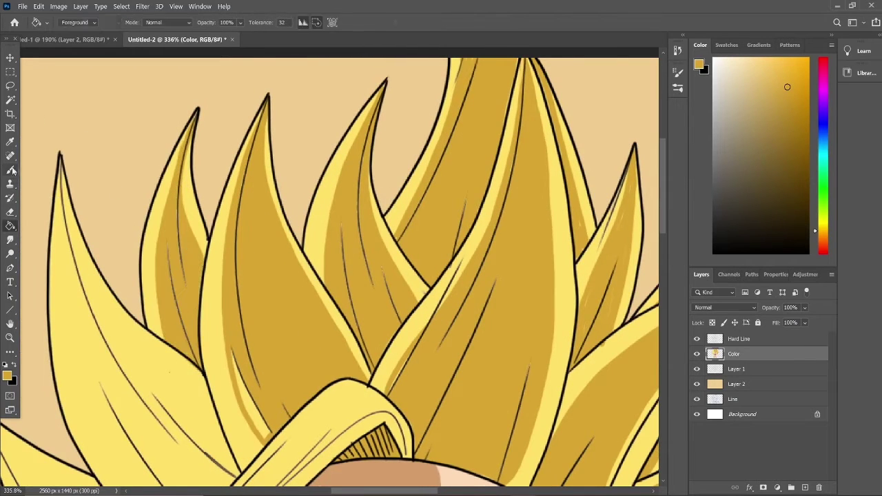
pyautogui.moveTo(181, 245); pyautogui.dragTo(190, 351)
# Step: Outline the shadow of the long outer left-hand hair spike and fill it with golden
pyautogui.moveTo(207, 310)
pyautogui.mouseDown()
pyautogui.moveTo(297, 310)
pyautogui.moveTo(327, 227)
pyautogui.mouseUp()
pyautogui.moveTo(284, 443)
pyautogui.mouseDown()
pyautogui.moveTo(185, 221)
pyautogui.moveTo(178, 122)
pyautogui.mouseUp()
pyautogui.moveTo(184, 153)
pyautogui.mouseDown()
pyautogui.moveTo(329, 311)
pyautogui.moveTo(355, 386)
pyautogui.mouseUp()
pyautogui.moveTo(289, 441)
pyautogui.mouseDown()
pyautogui.moveTo(339, 402)
pyautogui.moveTo(232, 280)
pyautogui.mouseUp()
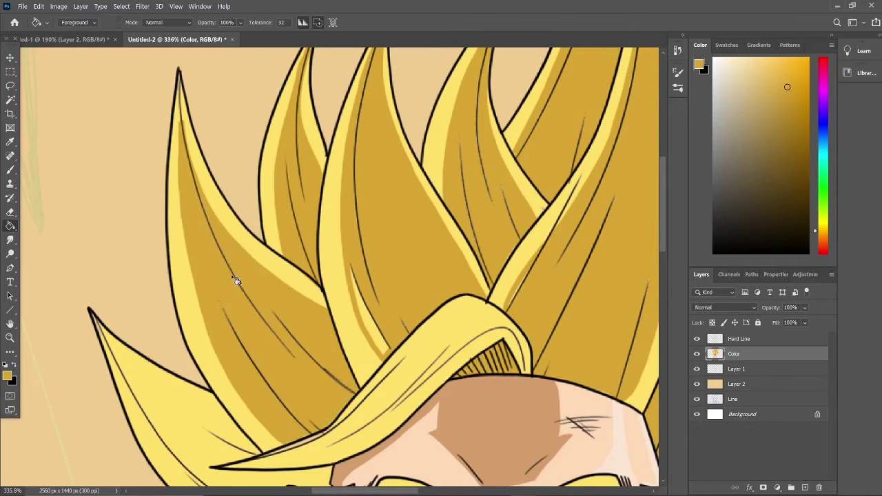
# Step: Add a thin light yellow highlight along the inner strand line of the long left-hand hair spike
pyautogui.click(724, 45)
pyautogui.click(706, 62)
pyautogui.moveTo(298, 429); pyautogui.dragTo(219, 310)
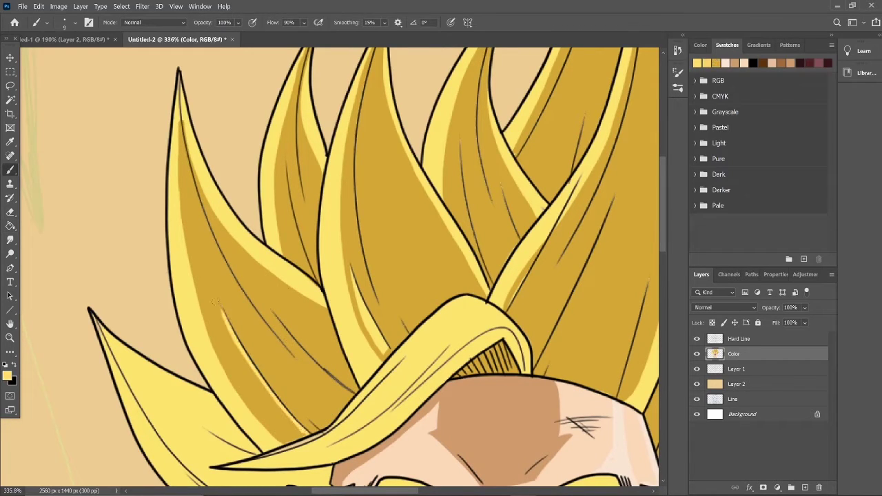
# Step: Add golden shadows to the left-hand sideburn and the hair spike just above the left-hand ear
pyautogui.scroll(-5, 287, 307)
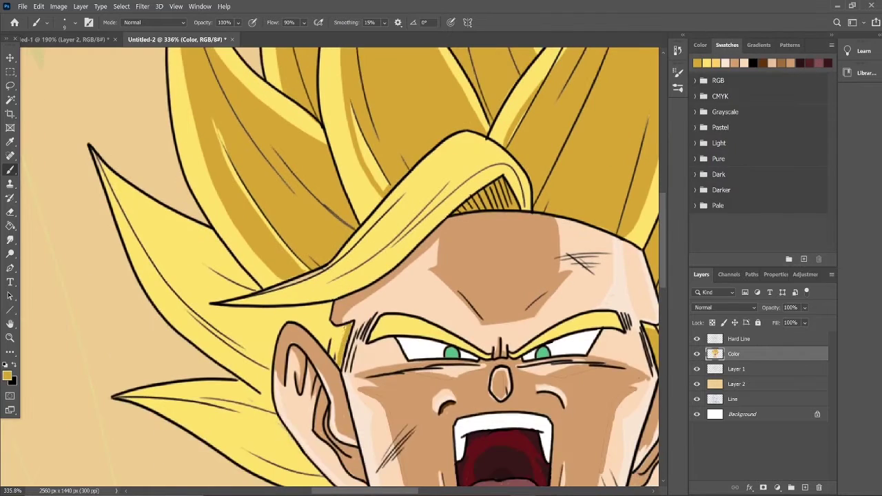
pyautogui.moveTo(343, 350)
pyautogui.mouseDown()
pyautogui.moveTo(279, 310)
pyautogui.moveTo(288, 328)
pyautogui.mouseUp()
pyautogui.moveTo(272, 376); pyautogui.dragTo(124, 226)
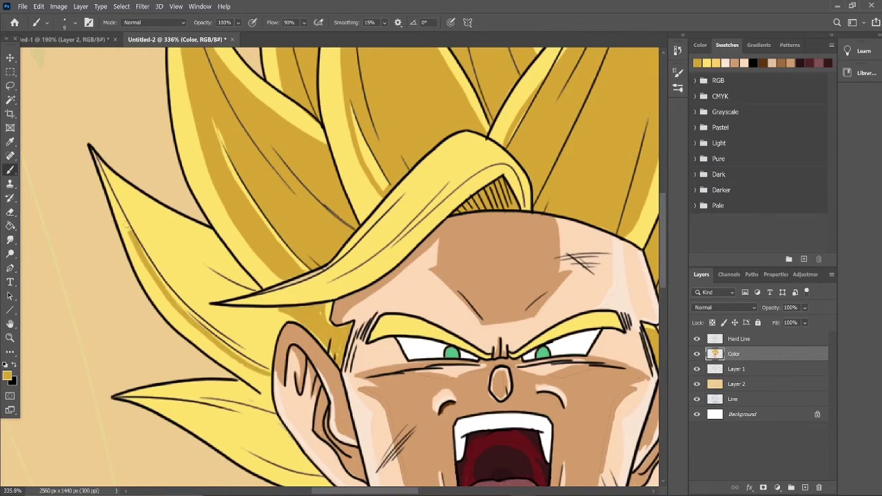
pyautogui.moveTo(92, 159); pyautogui.dragTo(217, 238)
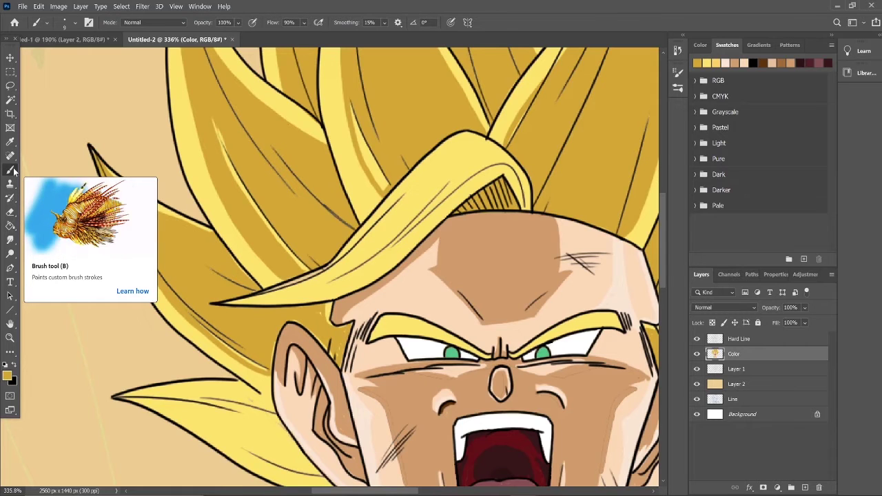
# Step: Shade the two lowest hair spikes beside the left-hand ear in golden
pyautogui.scroll(-3, 405, 365)
pyautogui.scroll(3, 405, 365)
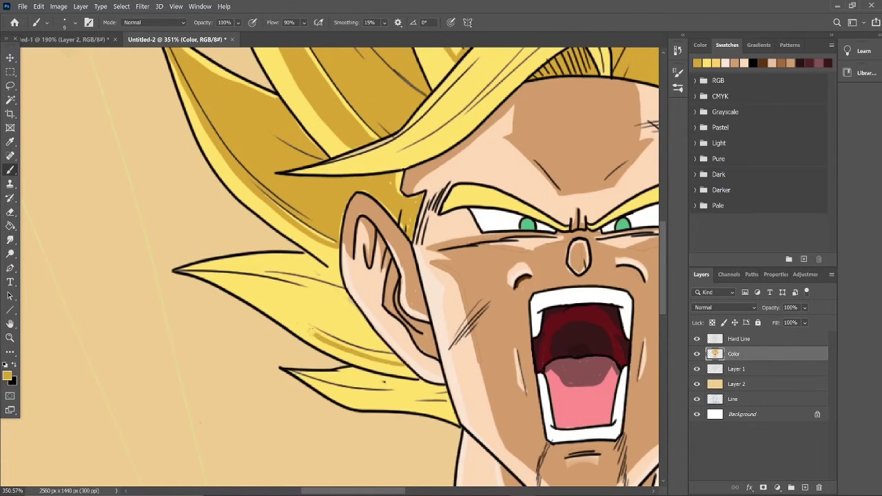
pyautogui.moveTo(182, 268)
pyautogui.mouseDown()
pyautogui.moveTo(319, 274)
pyautogui.moveTo(341, 291)
pyautogui.moveTo(324, 309)
pyautogui.mouseUp()
pyautogui.moveTo(296, 370)
pyautogui.mouseDown()
pyautogui.moveTo(448, 400)
pyautogui.moveTo(365, 375)
pyautogui.moveTo(441, 394)
pyautogui.moveTo(331, 377)
pyautogui.mouseUp()
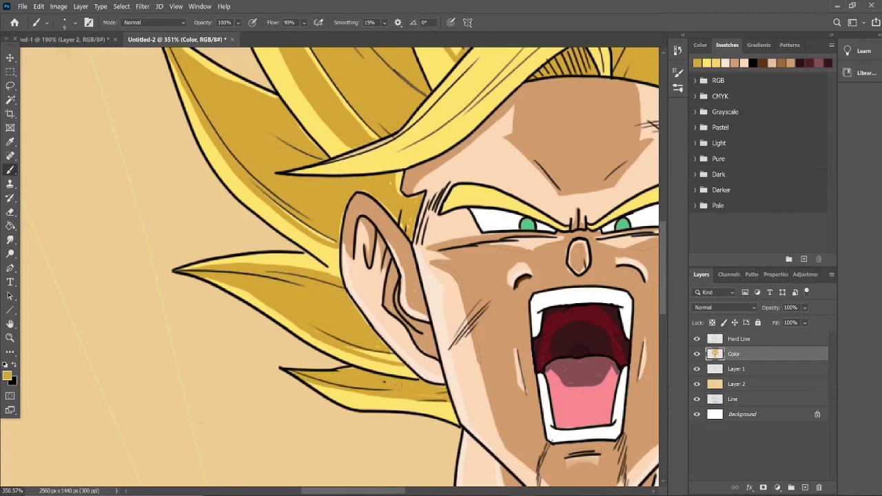
# Step: Paint golden shadows along the upper edges of both eyebrows
pyautogui.moveTo(398, 386); pyautogui.dragTo(281, 386)
pyautogui.moveTo(329, 204); pyautogui.dragTo(379, 188)
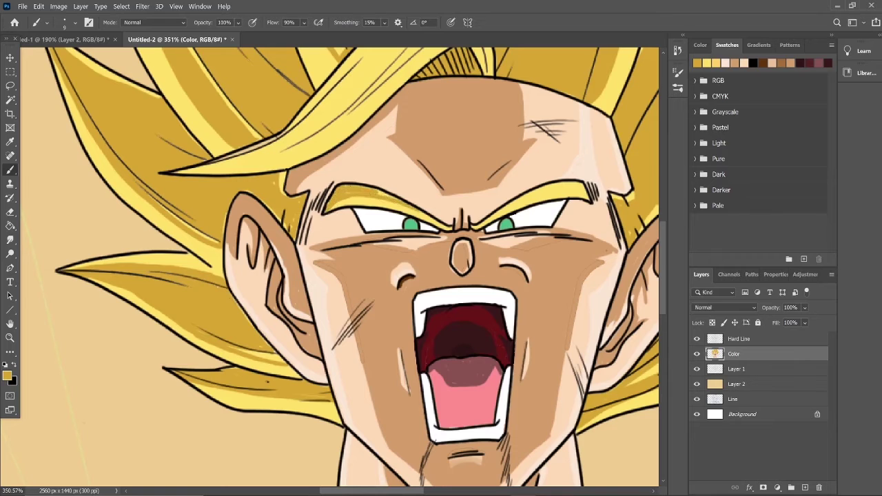
pyautogui.moveTo(485, 221); pyautogui.dragTo(586, 183)
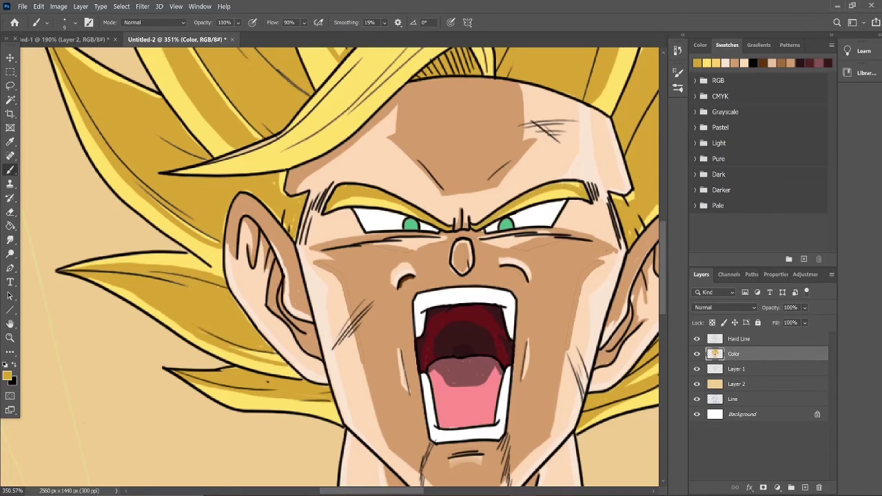
# Step: Shade the curved bang across the forehead in golden and sample the light yellow hair color for touch-ups
pyautogui.scroll(3, 584, 173)
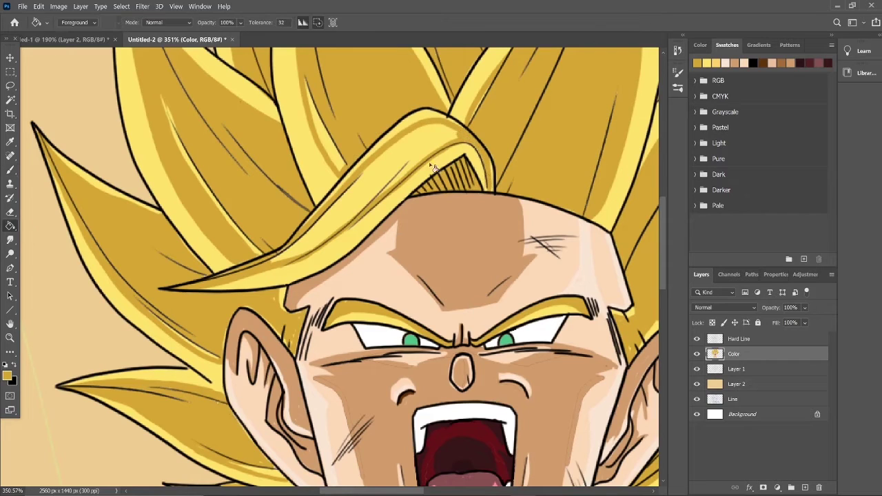
pyautogui.moveTo(277, 255); pyautogui.dragTo(454, 126)
pyautogui.moveTo(206, 290)
pyautogui.mouseDown()
pyautogui.moveTo(289, 269)
pyautogui.moveTo(337, 238)
pyautogui.mouseUp()
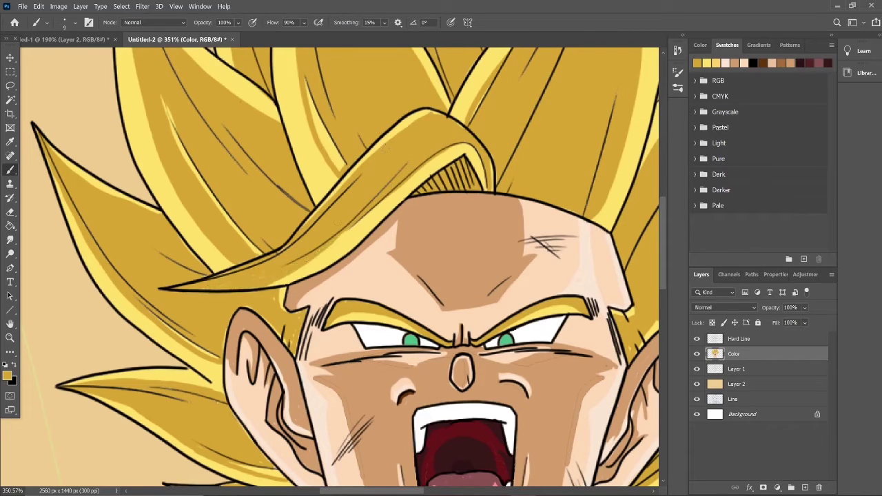
pyautogui.keyDown('alt'); pyautogui.click(185, 287); pyautogui.keyUp('alt')
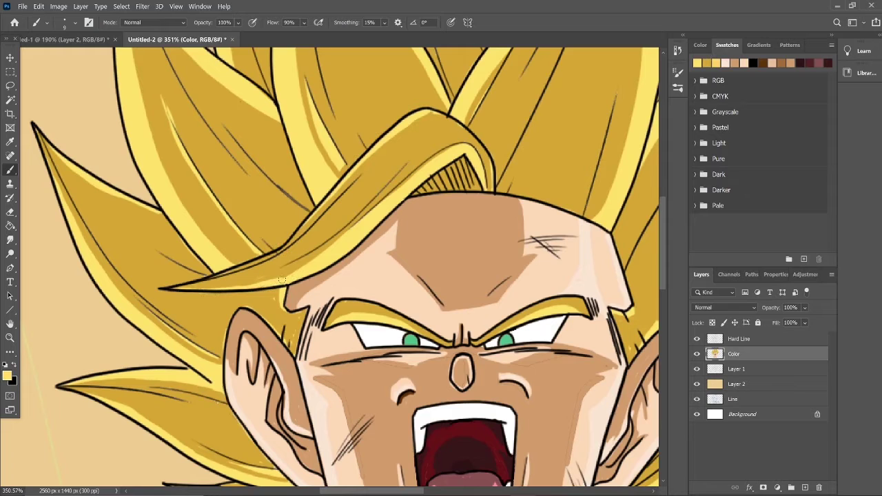
# Step: Choose a dark orange-brown foreground color for the deepest hair shadows
pyautogui.hotkey('ctrl', '0')
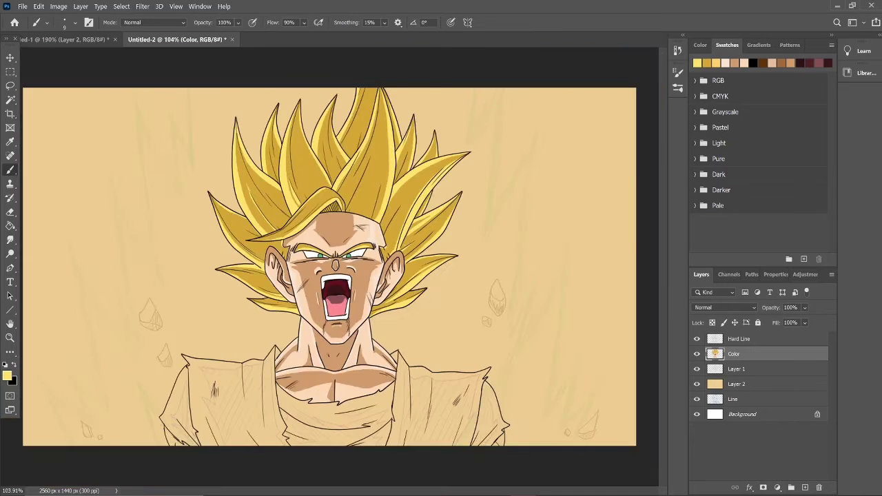
pyautogui.click(700, 45)
pyautogui.click(814, 231)
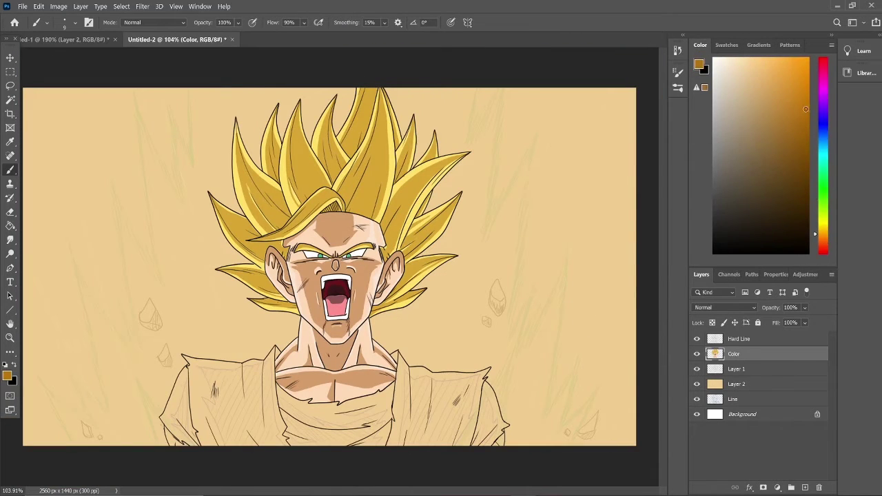
pyautogui.click(795, 64)
pyautogui.scroll(5, 301, 263)
pyautogui.scroll(3, 422, 377)
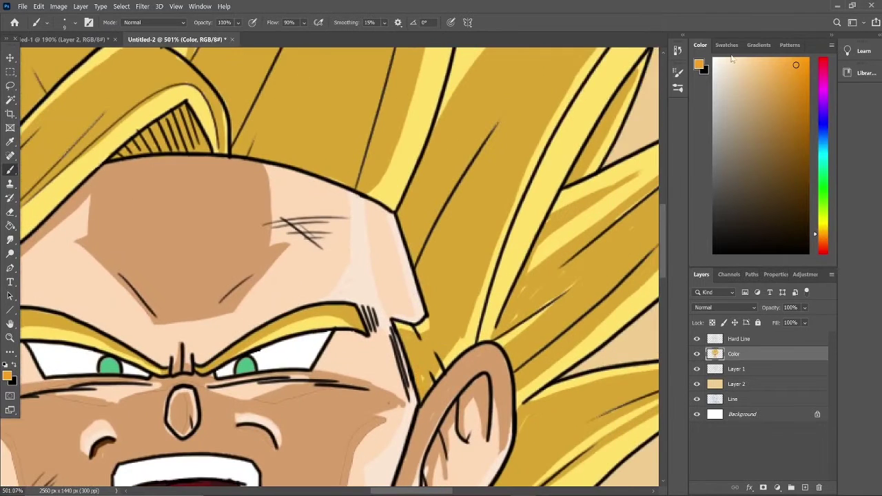
pyautogui.click(799, 137)
# Step: Paint dark brown shadows along the strand lines of the hair spikes above the right-hand ear and temple
pyautogui.moveTo(458, 338)
pyautogui.mouseDown()
pyautogui.moveTo(427, 387)
pyautogui.moveTo(423, 290)
pyautogui.moveTo(495, 129)
pyautogui.mouseUp()
pyautogui.moveTo(424, 310); pyautogui.dragTo(503, 117)
pyautogui.moveTo(496, 276); pyautogui.dragTo(355, 255)
pyautogui.moveTo(416, 265)
pyautogui.mouseDown()
pyautogui.moveTo(492, 220)
pyautogui.moveTo(527, 179)
pyautogui.mouseUp()
pyautogui.moveTo(482, 220); pyautogui.dragTo(554, 155)
pyautogui.moveTo(365, 369); pyautogui.dragTo(510, 246)
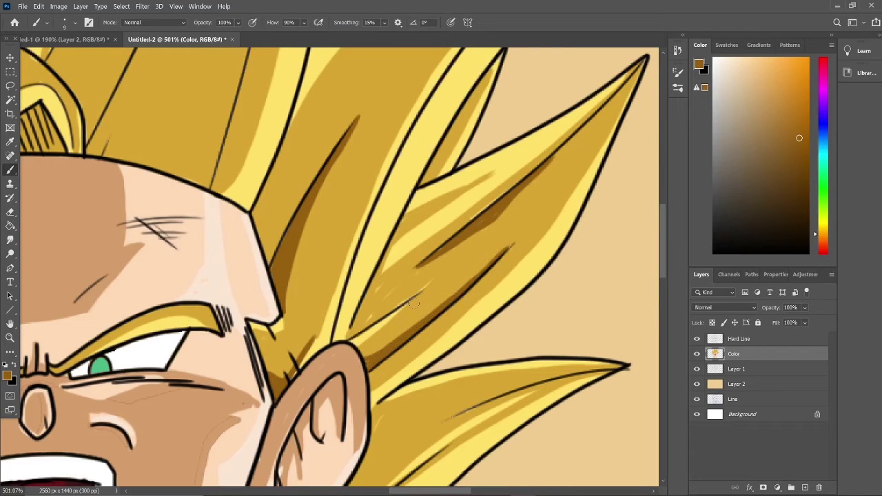
# Step: Save the drawing in the Pictures folder as a Photoshop file named GohANbOJACK
pyautogui.click(23, 6)
pyautogui.click(69, 119)
pyautogui.write('GohAN')
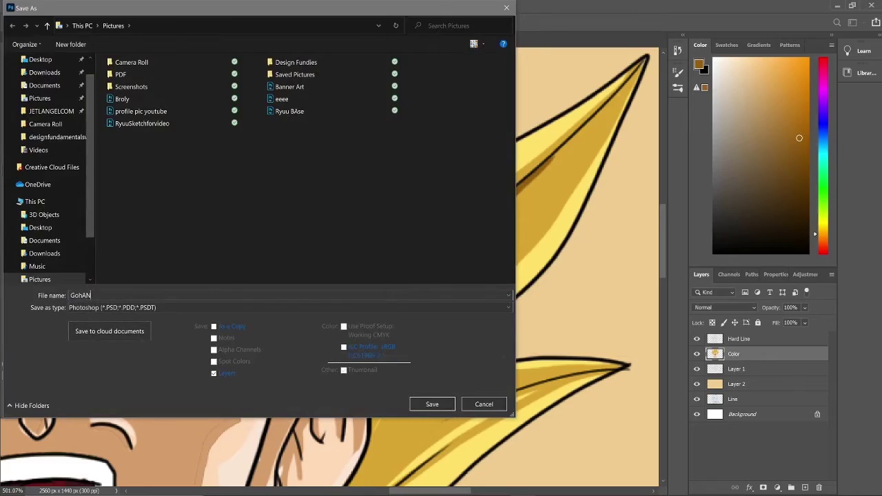
pyautogui.write('bOJACK')
pyautogui.press('Return')
# Step: Paint a dark brown shadow along the inner edge of the hair spike directly beside the right-hand ear
pyautogui.scroll(-3, 330, 261)
pyautogui.scroll(3, 330, 261)
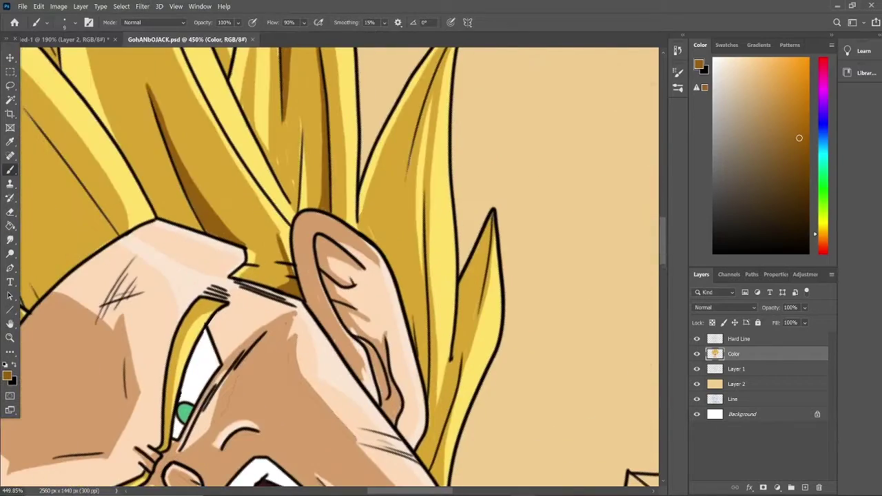
pyautogui.moveTo(393, 148); pyautogui.dragTo(366, 235)
pyautogui.moveTo(405, 124)
pyautogui.mouseDown()
pyautogui.moveTo(378, 187)
pyautogui.moveTo(367, 258)
pyautogui.mouseUp()
pyautogui.moveTo(417, 93); pyautogui.dragTo(382, 164)
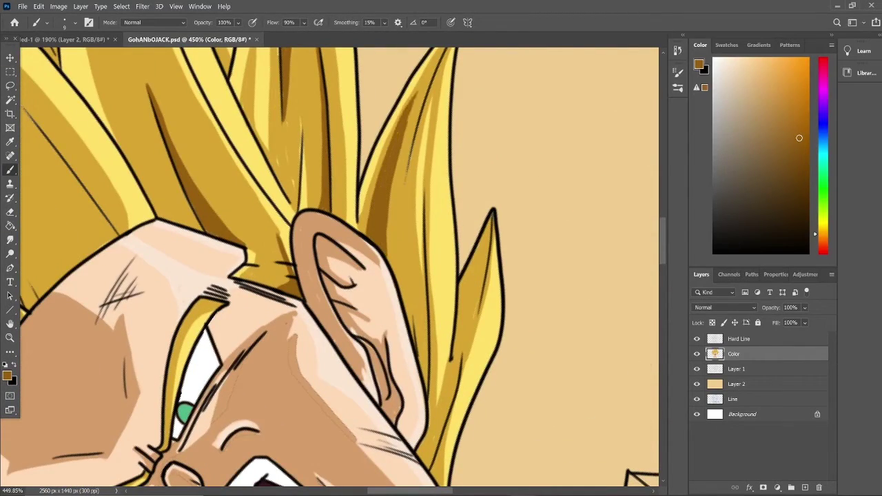
# Step: Add dark brown shadows behind the right-hand ear and on the lowest right-hand hair spike
pyautogui.moveTo(428, 318); pyautogui.dragTo(421, 377)
pyautogui.moveTo(428, 288); pyautogui.dragTo(420, 364)
pyautogui.moveTo(443, 415); pyautogui.dragTo(425, 467)
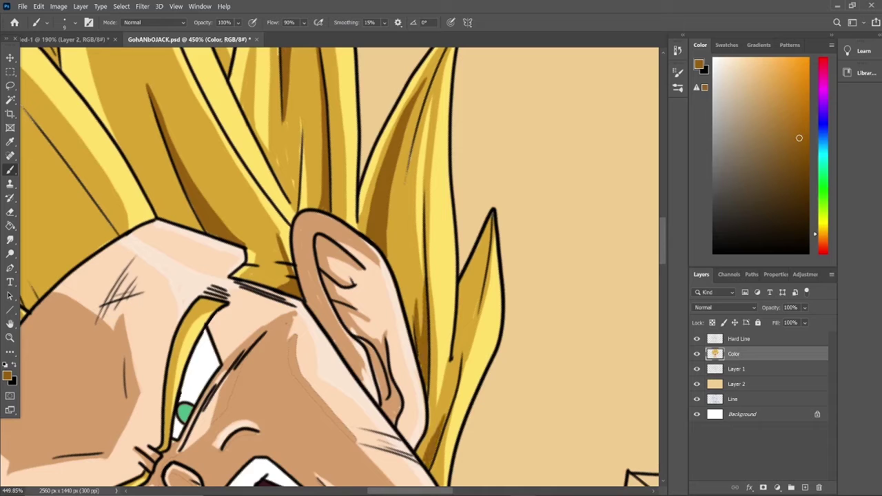
pyautogui.moveTo(460, 356); pyautogui.dragTo(418, 457)
pyautogui.moveTo(491, 218); pyautogui.dragTo(463, 283)
pyautogui.moveTo(483, 277); pyautogui.dragTo(474, 318)
# Step: Paint a dark brown shadow down from the tip of the large curved right-hand hair spike
pyautogui.scroll(-5, 331, 269)
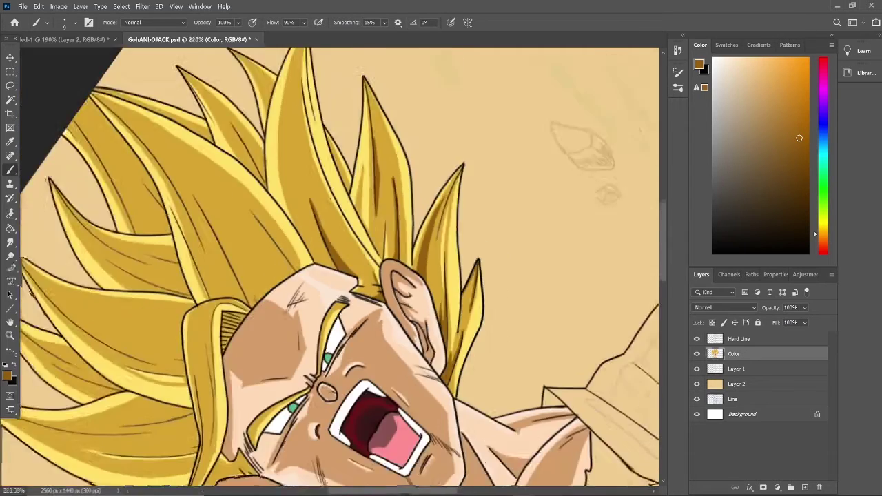
pyautogui.scroll(5, 421, 207)
pyautogui.moveTo(429, 124); pyautogui.dragTo(411, 260)
pyautogui.moveTo(425, 125)
pyautogui.mouseDown()
pyautogui.moveTo(416, 263)
pyautogui.moveTo(410, 192)
pyautogui.mouseUp()
pyautogui.moveTo(417, 185)
pyautogui.mouseDown()
pyautogui.moveTo(409, 247)
pyautogui.moveTo(373, 267)
pyautogui.mouseUp()
# Step: Add a pointed dark brown shadow at the base of the large curved right-hand spike, beside the hairline
pyautogui.scroll(-5, 386, 261)
pyautogui.scroll(5, 386, 262)
pyautogui.moveTo(384, 190); pyautogui.dragTo(344, 268)
pyautogui.moveTo(381, 195); pyautogui.dragTo(346, 267)
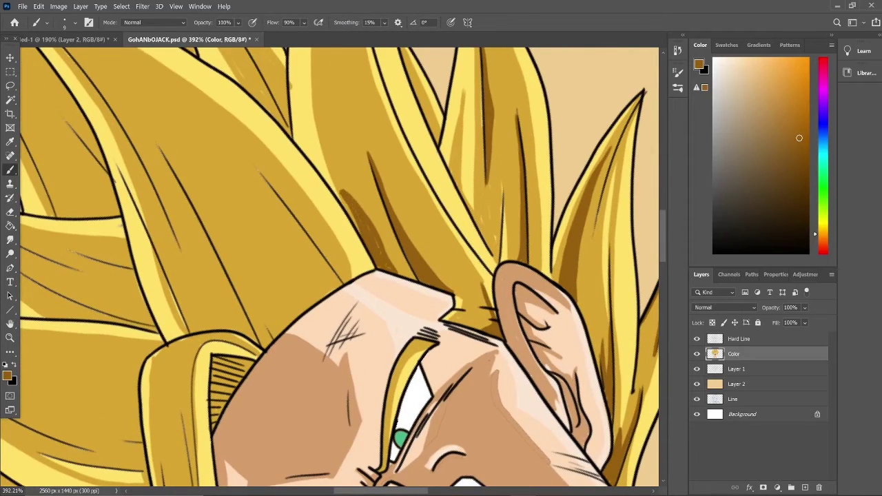
pyautogui.moveTo(398, 222); pyautogui.dragTo(372, 274)
pyautogui.moveTo(358, 186); pyautogui.dragTo(335, 230)
pyautogui.moveTo(374, 144); pyautogui.dragTo(319, 224)
# Step: Fill a dark brown shadow beside the strand line of the small upright spike above the large curved one
pyautogui.scroll(-5, 563, 342)
pyautogui.scroll(5, 396, 119)
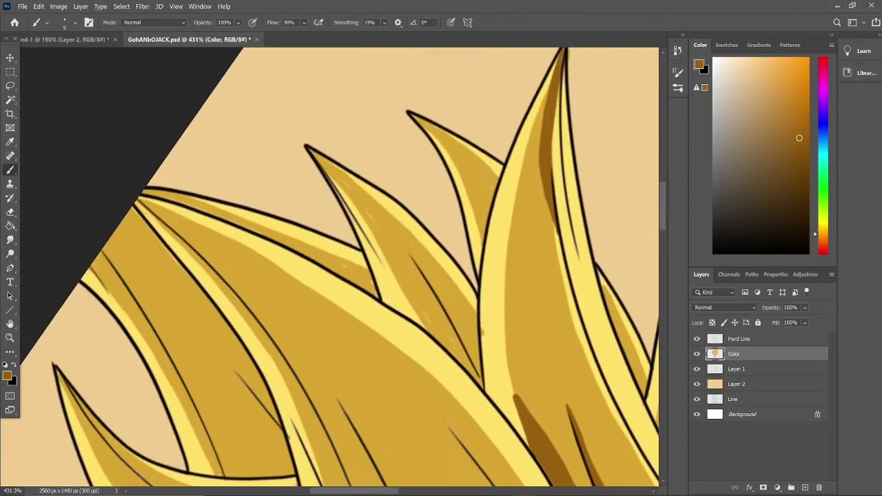
pyautogui.moveTo(459, 324); pyautogui.dragTo(481, 375)
pyautogui.moveTo(436, 292); pyautogui.dragTo(476, 355)
pyautogui.moveTo(412, 258); pyautogui.dragTo(477, 343)
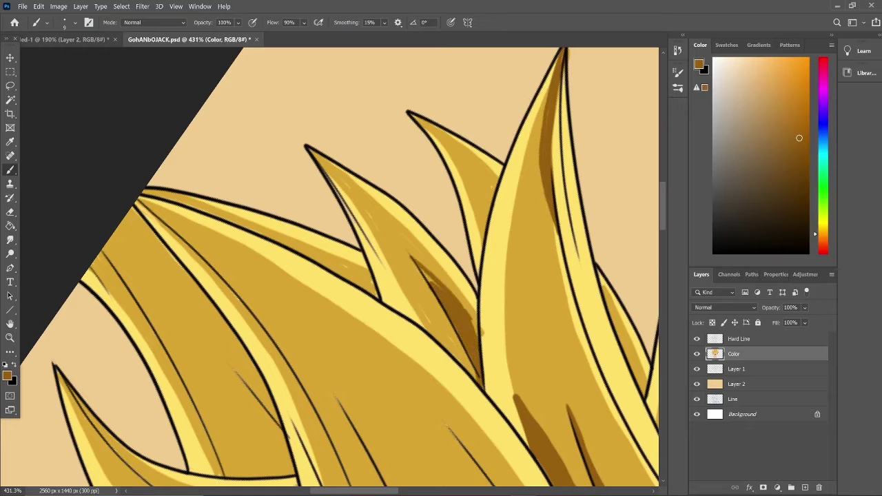
pyautogui.moveTo(468, 172); pyautogui.dragTo(485, 211)
pyautogui.scroll(-3, 330, 269)
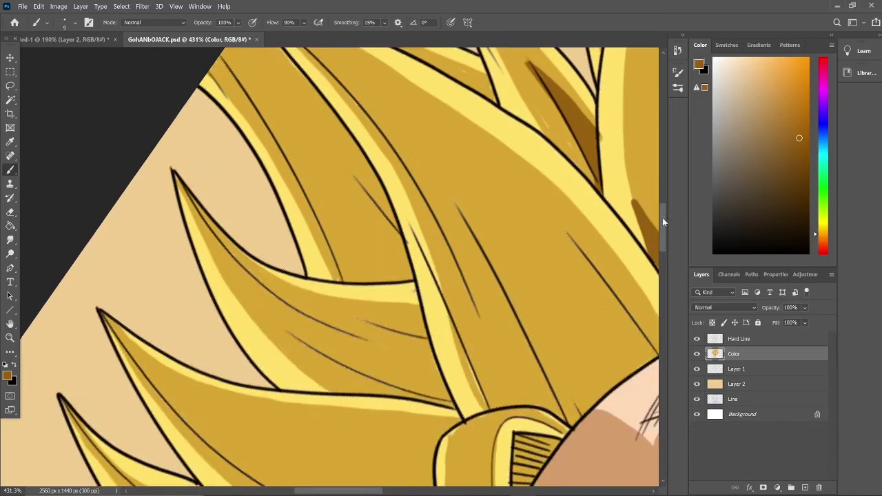
# Step: Outline a pointed shadow in the lower part of the tall central hair spike and fill it with dark brown
pyautogui.scroll(2, 331, 269)
pyautogui.moveTo(474, 471)
pyautogui.mouseDown()
pyautogui.moveTo(493, 345)
pyautogui.moveTo(466, 122)
pyautogui.mouseUp()
pyautogui.moveTo(386, 463)
pyautogui.mouseDown()
pyautogui.moveTo(460, 183)
pyautogui.moveTo(466, 467)
pyautogui.moveTo(518, 434)
pyautogui.moveTo(531, 341)
pyautogui.mouseUp()
pyautogui.press('g')
pyautogui.click(441, 317)
pyautogui.click(11, 172)
pyautogui.scroll(3, 660, 203)
pyautogui.moveTo(465, 240); pyautogui.dragTo(499, 449)
# Step: Outline a jagged shadow on the tall spike behind the central one and fill it with dark brown
pyautogui.scroll(2, 608, 236)
pyautogui.moveTo(327, 389); pyautogui.dragTo(389, 248)
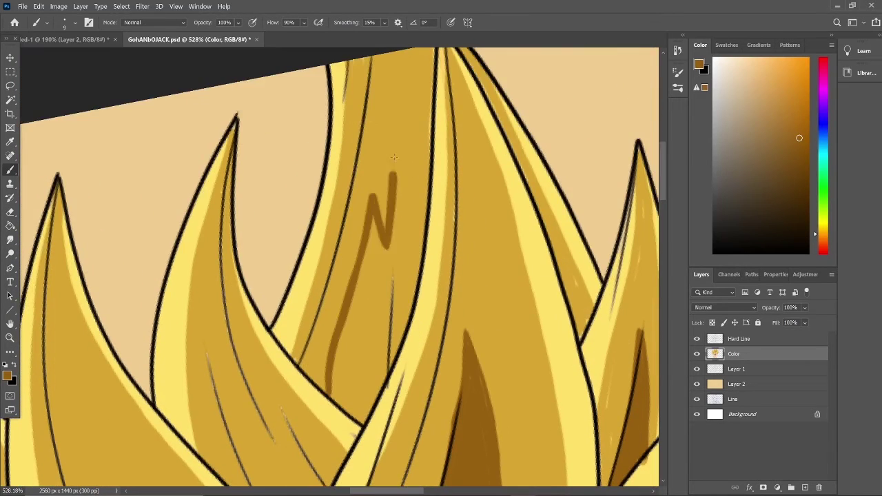
pyautogui.moveTo(391, 55); pyautogui.dragTo(398, 175)
pyautogui.moveTo(329, 393)
pyautogui.mouseDown()
pyautogui.moveTo(365, 423)
pyautogui.moveTo(429, 155)
pyautogui.mouseUp()
pyautogui.press('g')
pyautogui.click(404, 168)
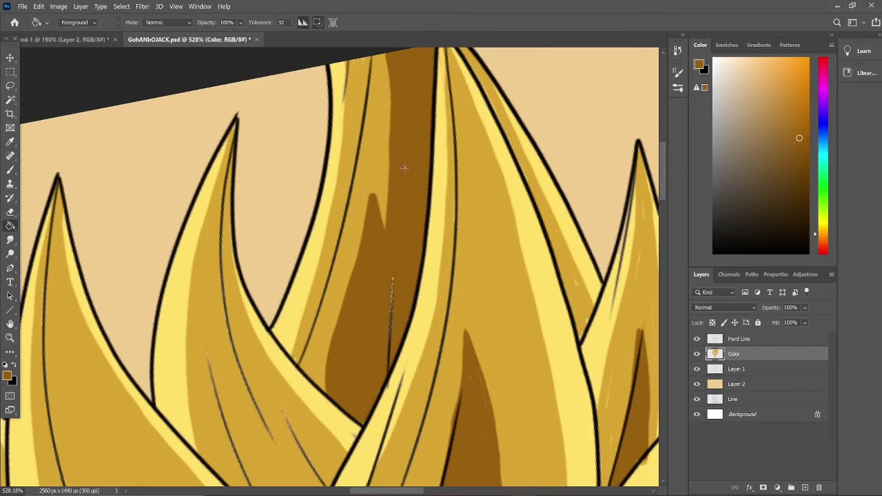
# Step: Paint two pointed dark brown shadows at the base of the upright spike left of the central ones
pyautogui.press('b')
pyautogui.scroll(-3, 372, 186)
pyautogui.moveTo(298, 429)
pyautogui.mouseDown()
pyautogui.moveTo(239, 332)
pyautogui.moveTo(206, 214)
pyautogui.mouseUp()
pyautogui.moveTo(227, 341); pyautogui.dragTo(208, 227)
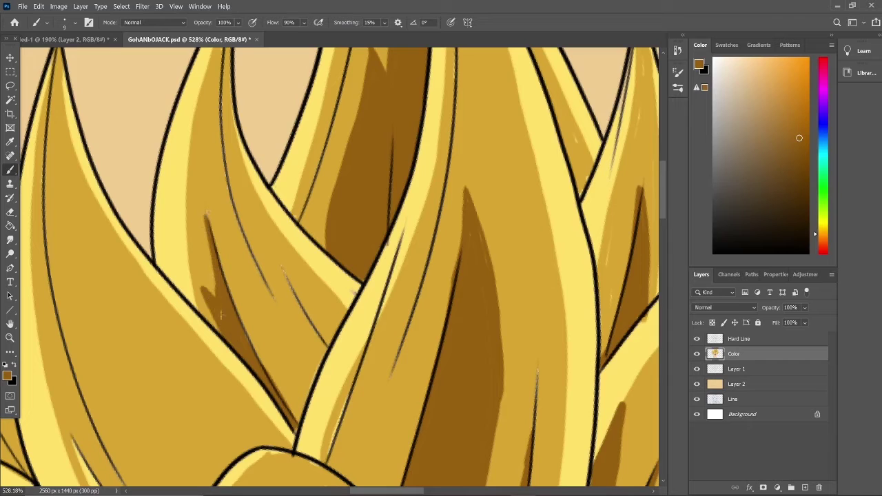
pyautogui.moveTo(341, 337); pyautogui.dragTo(282, 270)
pyautogui.moveTo(343, 353); pyautogui.dragTo(275, 259)
# Step: Paint a long dark brown shadow from that spike's tip along its strand line, joining the shadow at its base
pyautogui.scroll(3, 275, 259)
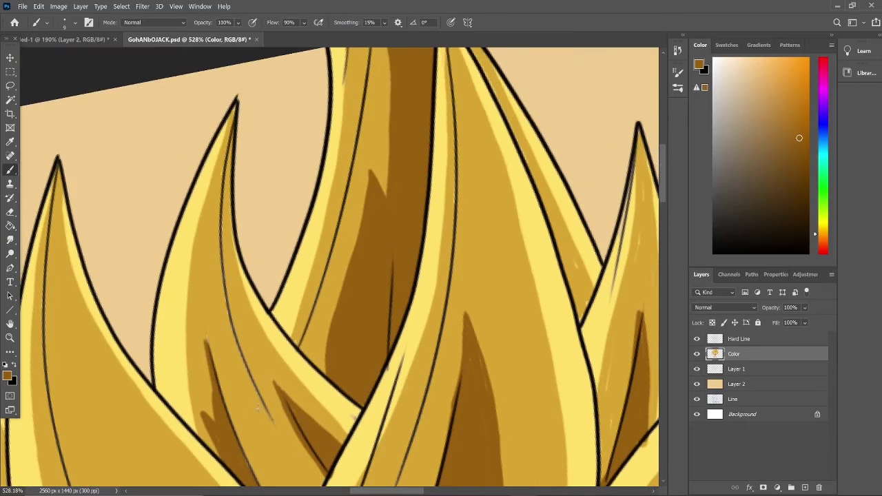
pyautogui.moveTo(272, 420); pyautogui.dragTo(219, 283)
pyautogui.moveTo(219, 320); pyautogui.dragTo(215, 145)
pyautogui.moveTo(241, 372); pyautogui.dragTo(226, 298)
pyautogui.moveTo(268, 412); pyautogui.dragTo(229, 314)
pyautogui.moveTo(251, 400)
pyautogui.mouseDown()
pyautogui.moveTo(220, 333)
pyautogui.moveTo(219, 110)
pyautogui.mouseUp()
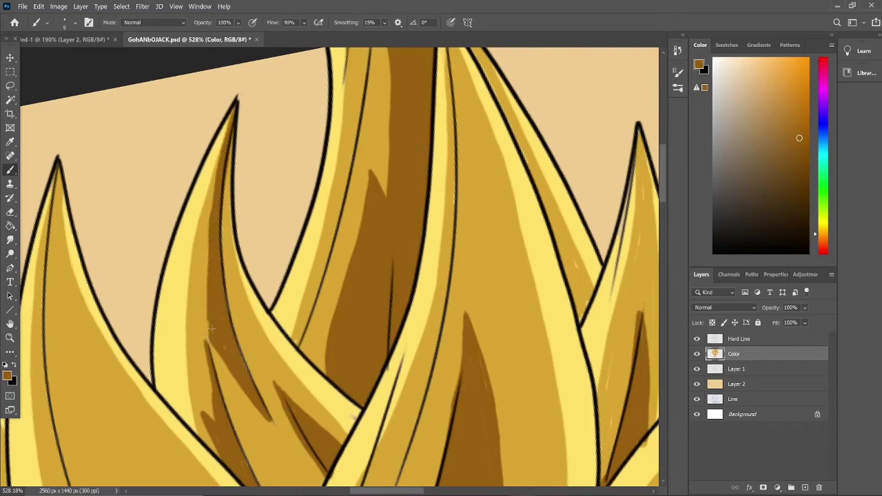
pyautogui.moveTo(224, 365); pyautogui.dragTo(206, 297)
pyautogui.moveTo(206, 333); pyautogui.dragTo(220, 155)
pyautogui.scroll(-3, 211, 243)
pyautogui.moveTo(278, 400); pyautogui.dragTo(208, 240)
pyautogui.moveTo(301, 439); pyautogui.dragTo(277, 395)
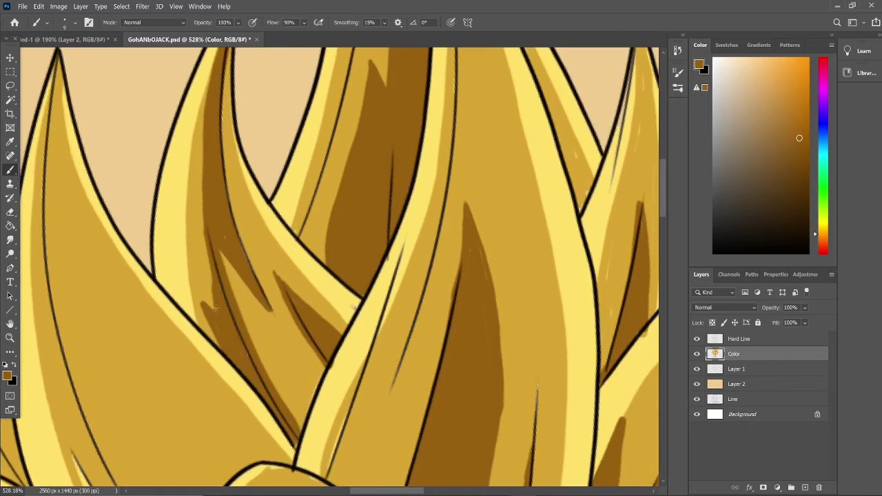
# Step: Outline a jagged shadow in the large spike directly left of the forelock's base and fill it with dark brown
pyautogui.moveTo(219, 312); pyautogui.dragTo(201, 193)
pyautogui.scroll(-4, 425, 249)
pyautogui.scroll(1, 424, 249)
pyautogui.moveTo(419, 247); pyautogui.dragTo(360, 174)
pyautogui.moveTo(400, 303); pyautogui.dragTo(360, 193)
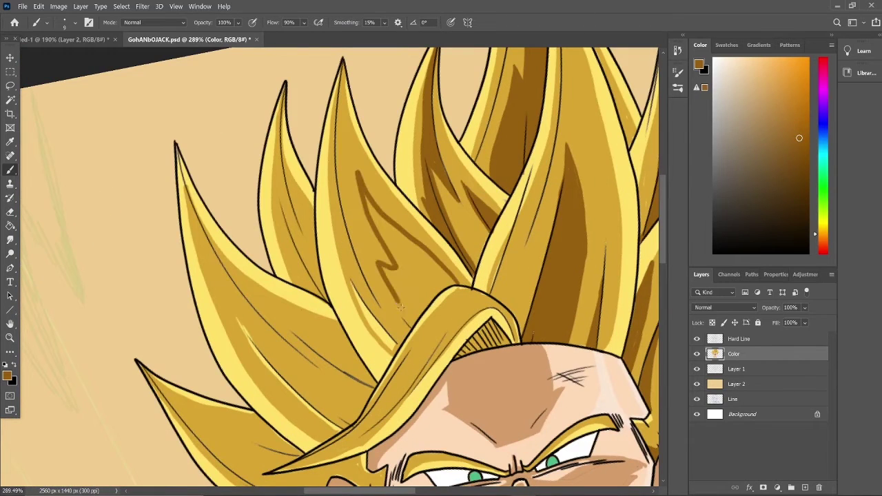
pyautogui.moveTo(455, 327)
pyautogui.mouseDown()
pyautogui.moveTo(408, 283)
pyautogui.moveTo(367, 199)
pyautogui.mouseUp()
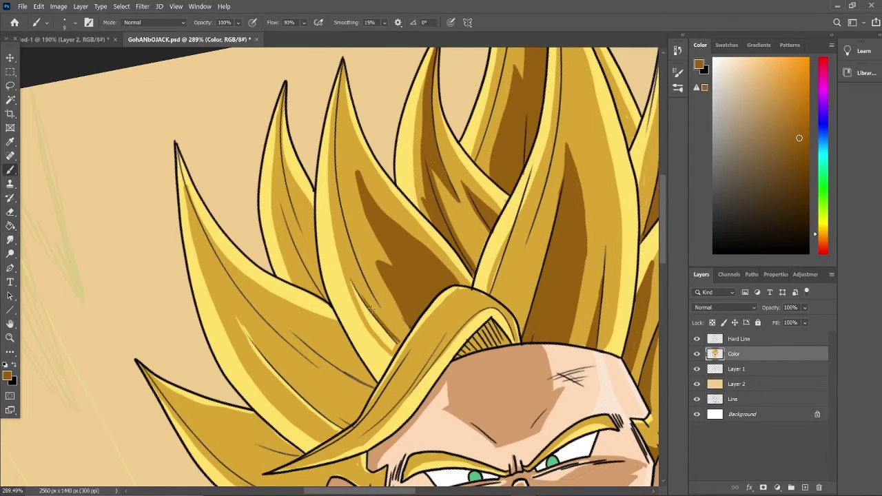
# Step: Paint pointed dark brown shadows at the base of the narrow spike and along the strand lines of the wide spike left of it
pyautogui.moveTo(320, 296); pyautogui.dragTo(289, 190)
pyautogui.moveTo(310, 275); pyautogui.dragTo(290, 200)
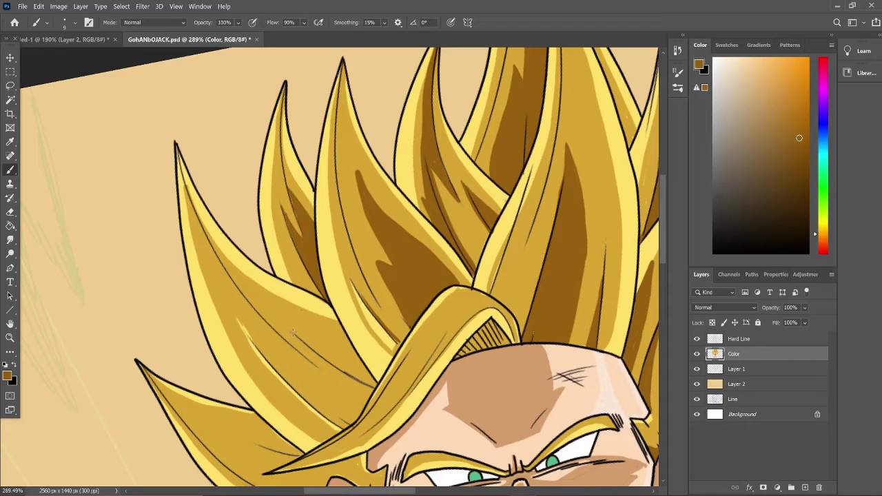
pyautogui.moveTo(291, 333)
pyautogui.mouseDown()
pyautogui.moveTo(368, 382)
pyautogui.moveTo(345, 356)
pyautogui.mouseUp()
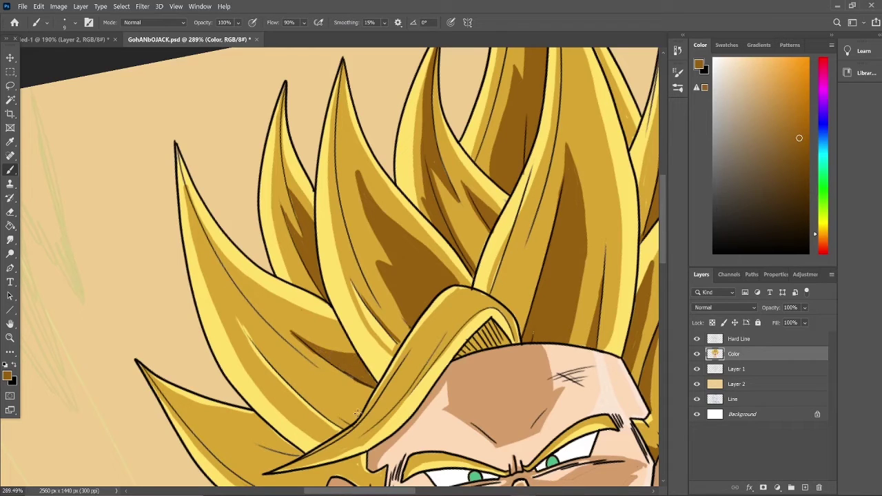
pyautogui.moveTo(357, 414)
pyautogui.mouseDown()
pyautogui.moveTo(257, 338)
pyautogui.moveTo(328, 406)
pyautogui.mouseUp()
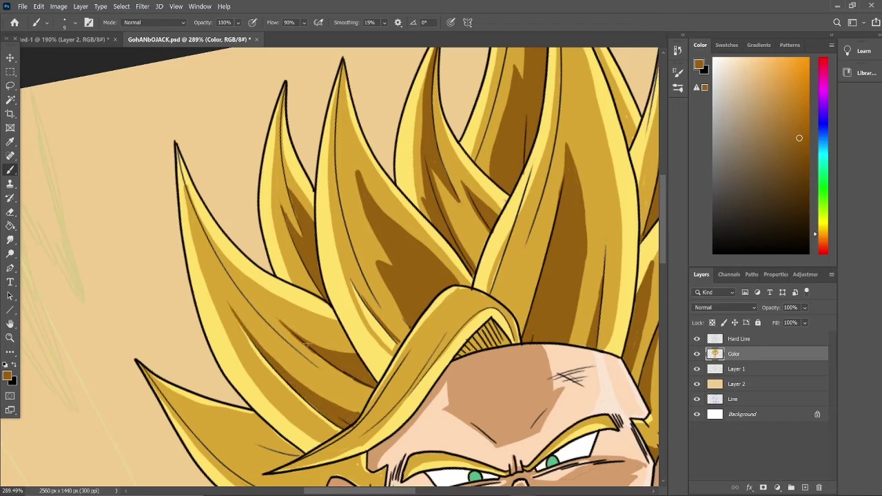
# Step: Shade the sideburn above the left ear in dark brown and fill a pointed shadow on the hair spike beside it
pyautogui.scroll(-3, 307, 344)
pyautogui.moveTo(345, 363); pyautogui.dragTo(382, 391)
pyautogui.moveTo(377, 375); pyautogui.dragTo(343, 361)
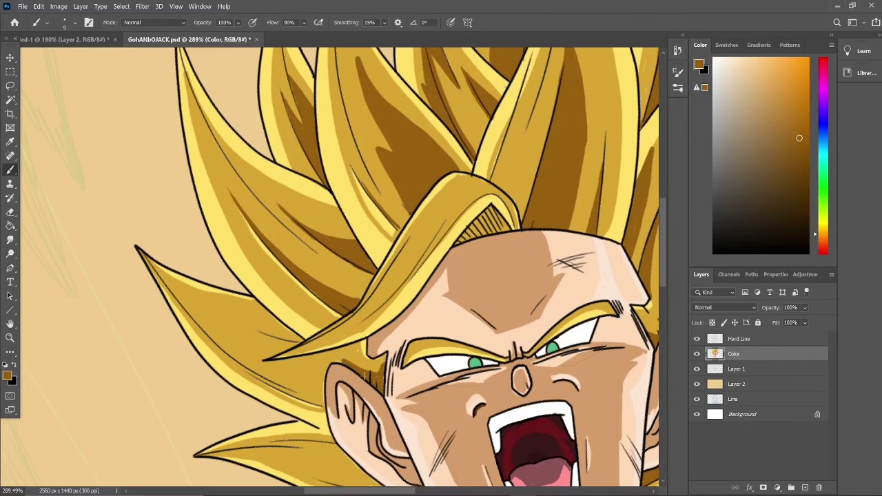
pyautogui.moveTo(300, 343); pyautogui.dragTo(215, 326)
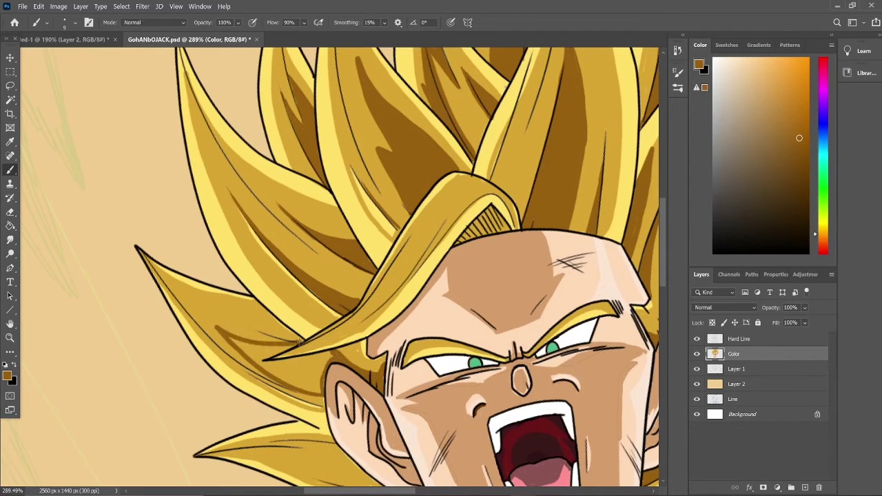
pyautogui.moveTo(259, 363)
pyautogui.mouseDown()
pyautogui.moveTo(330, 352)
pyautogui.moveTo(230, 361)
pyautogui.mouseUp()
pyautogui.moveTo(259, 357); pyautogui.dragTo(334, 392)
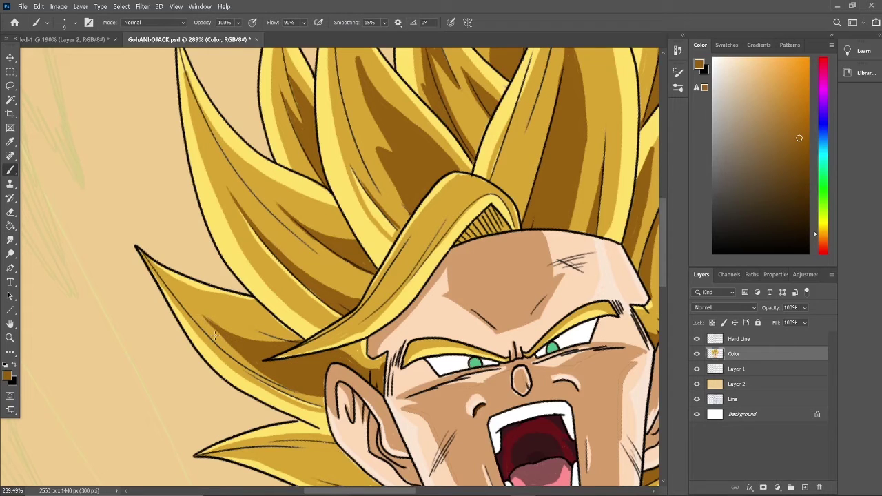
pyautogui.moveTo(215, 335)
pyautogui.mouseDown()
pyautogui.moveTo(248, 386)
pyautogui.moveTo(386, 414)
pyautogui.moveTo(421, 373)
pyautogui.mouseUp()
# Step: Paint long pointed dark brown shadows down the forelock's strand lines and darken the hatched gap beneath its curve
pyautogui.moveTo(423, 446); pyautogui.dragTo(409, 286)
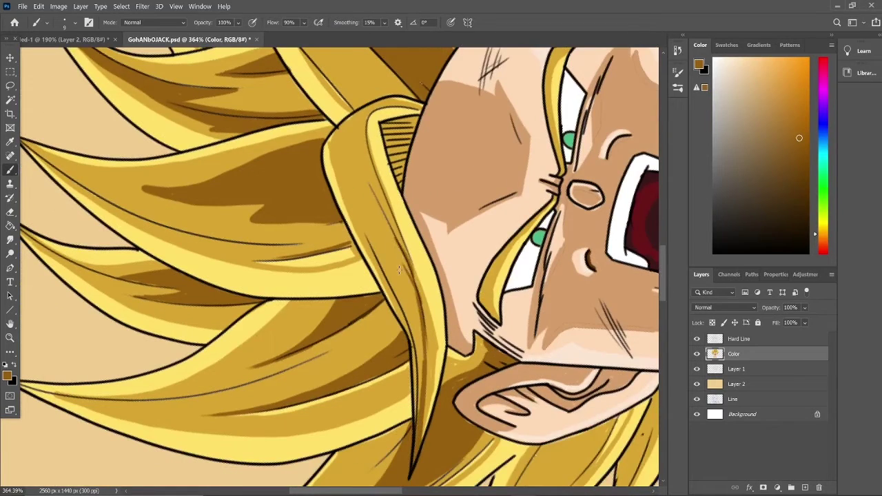
pyautogui.moveTo(419, 410); pyautogui.dragTo(397, 286)
pyautogui.moveTo(417, 321); pyautogui.dragTo(395, 240)
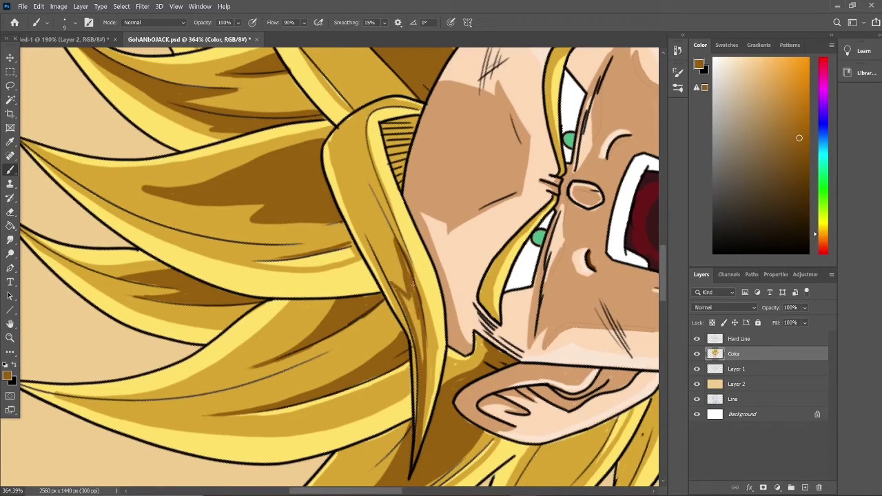
pyautogui.moveTo(421, 363); pyautogui.dragTo(406, 260)
pyautogui.moveTo(408, 292); pyautogui.dragTo(372, 189)
pyautogui.moveTo(401, 288); pyautogui.dragTo(367, 239)
pyautogui.moveTo(403, 290); pyautogui.dragTo(370, 239)
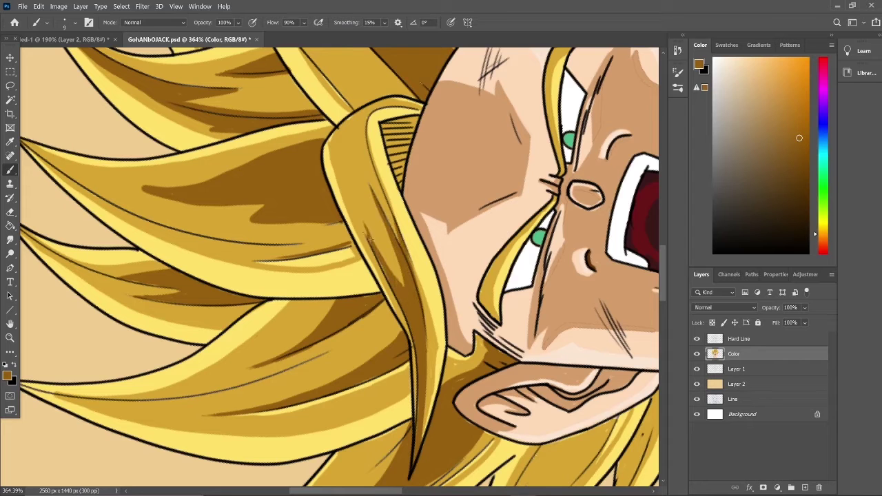
pyautogui.moveTo(404, 153)
pyautogui.mouseDown()
pyautogui.moveTo(383, 121)
pyautogui.moveTo(399, 162)
pyautogui.moveTo(367, 108)
pyautogui.mouseUp()
pyautogui.moveTo(399, 116); pyautogui.dragTo(417, 108)
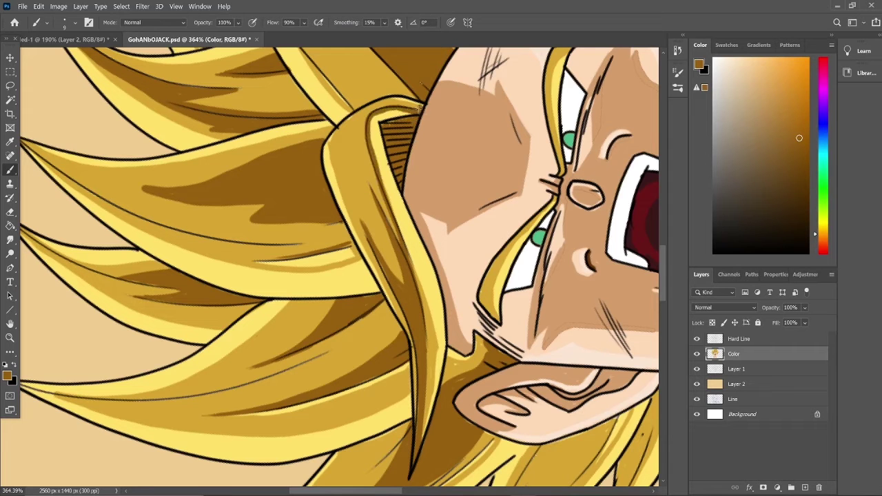
# Step: Paint dark brown shadows on the spike behind the left ear, along its lower strand line and beside the ear's edge
pyautogui.scroll(-3, 429, 353)
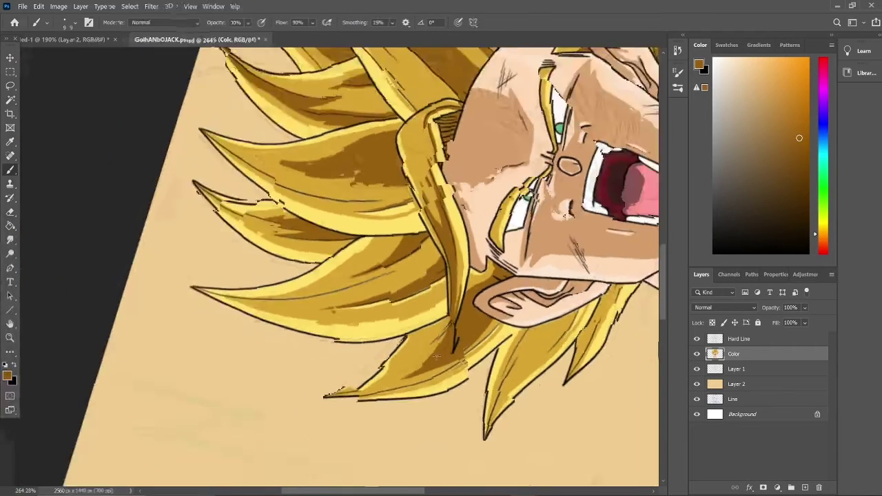
pyautogui.scroll(4, 432, 354)
pyautogui.scroll(1, 432, 354)
pyautogui.moveTo(403, 421); pyautogui.dragTo(377, 365)
pyautogui.moveTo(384, 445)
pyautogui.mouseDown()
pyautogui.moveTo(365, 293)
pyautogui.moveTo(376, 373)
pyautogui.mouseUp()
pyautogui.moveTo(376, 298); pyautogui.dragTo(367, 245)
pyautogui.scroll(3, 436, 469)
pyautogui.moveTo(436, 468); pyautogui.dragTo(416, 323)
pyautogui.moveTo(430, 339); pyautogui.dragTo(407, 255)
pyautogui.moveTo(457, 475); pyautogui.dragTo(429, 317)
pyautogui.moveTo(452, 477); pyautogui.dragTo(424, 338)
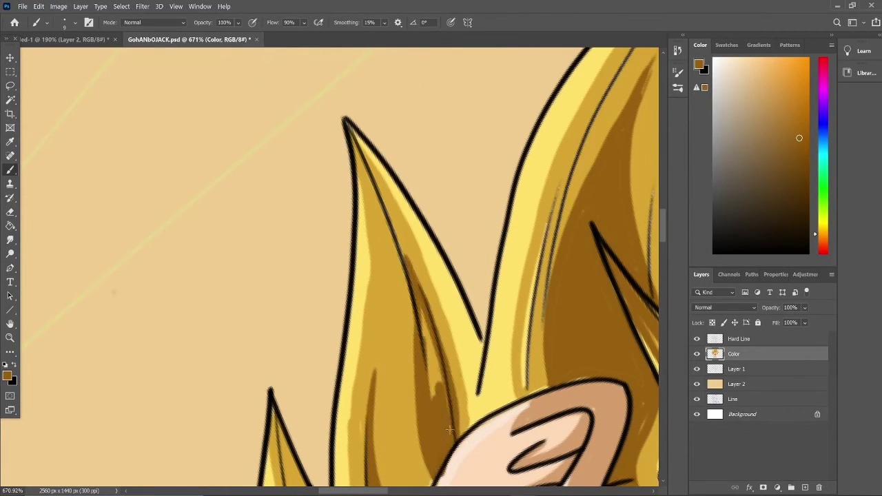
# Step: Extend the dark brown shadow beside the ear along the upper strand line toward that spike's tip
pyautogui.moveTo(441, 400); pyautogui.dragTo(420, 307)
pyautogui.moveTo(418, 323); pyautogui.dragTo(398, 225)
pyautogui.moveTo(408, 270); pyautogui.dragTo(380, 189)
pyautogui.moveTo(411, 244); pyautogui.dragTo(432, 307)
pyautogui.moveTo(461, 432); pyautogui.dragTo(431, 307)
# Step: Paint jagged dark brown shadows on the small lowest spike under the left ear, from its base up along the inner edge
pyautogui.scroll(-3, 434, 318)
pyautogui.scroll(3, 434, 318)
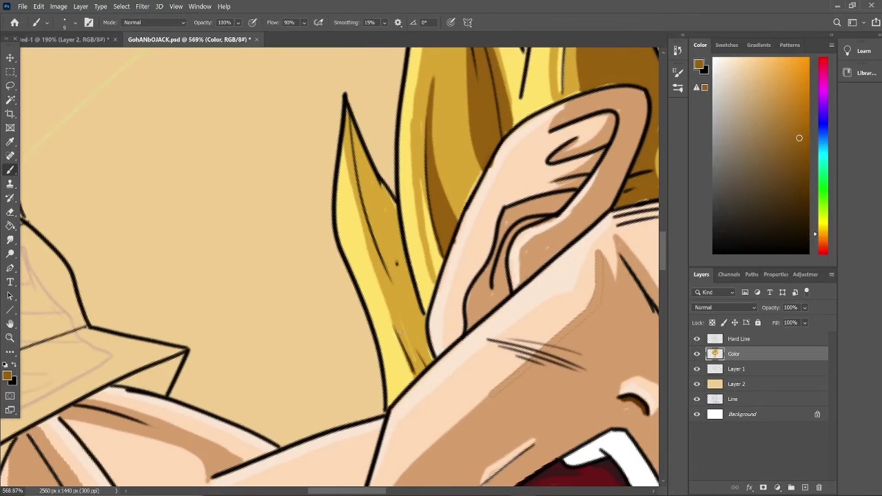
pyautogui.moveTo(416, 375); pyautogui.dragTo(392, 312)
pyautogui.moveTo(419, 343); pyautogui.dragTo(383, 280)
pyautogui.moveTo(432, 376); pyautogui.dragTo(406, 335)
pyautogui.moveTo(421, 375); pyautogui.dragTo(413, 300)
pyautogui.moveTo(422, 332); pyautogui.dragTo(412, 276)
pyautogui.moveTo(405, 283)
pyautogui.mouseDown()
pyautogui.moveTo(384, 227)
pyautogui.moveTo(390, 232)
pyautogui.mouseUp()
pyautogui.moveTo(424, 344); pyautogui.dragTo(399, 273)
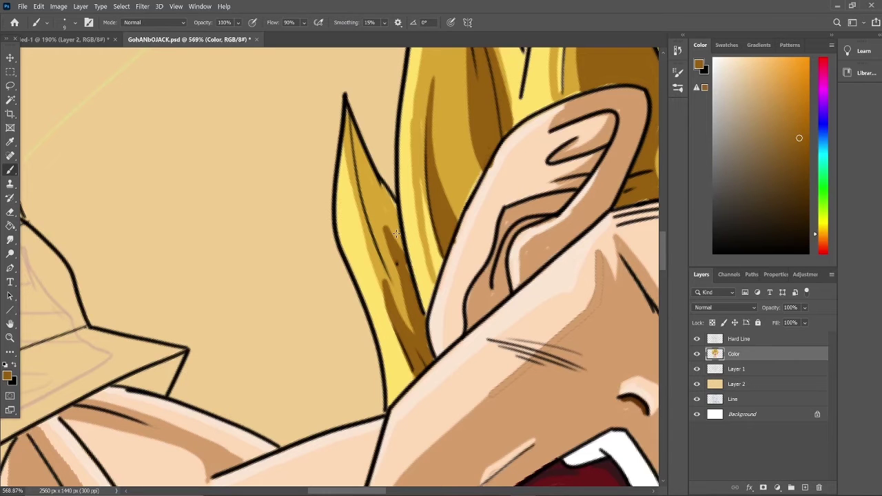
# Step: Draw crease lines on both cheeks in a very dark brown and retouch the cheek shadow with the sampled skin shadow color
pyautogui.scroll(-5, 396, 234)
pyautogui.scroll(5, 546, 214)
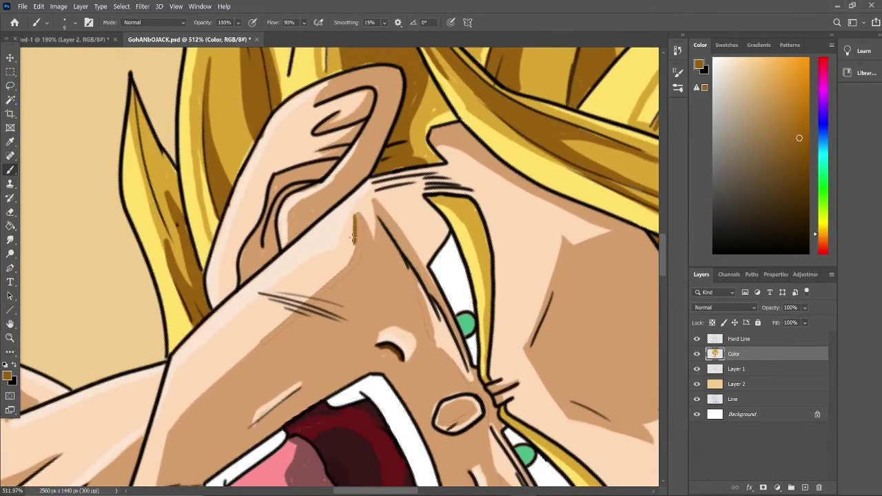
pyautogui.click(793, 191)
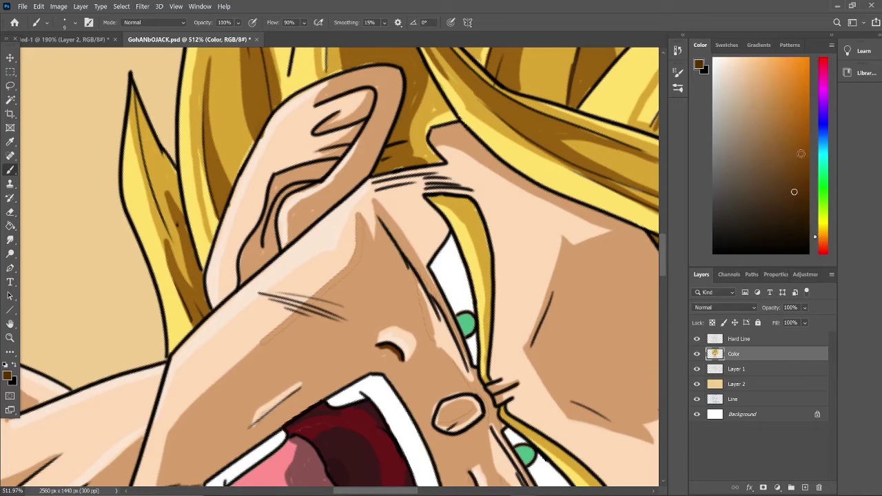
pyautogui.moveTo(354, 212); pyautogui.dragTo(342, 278)
pyautogui.scroll(-4, 512, 368)
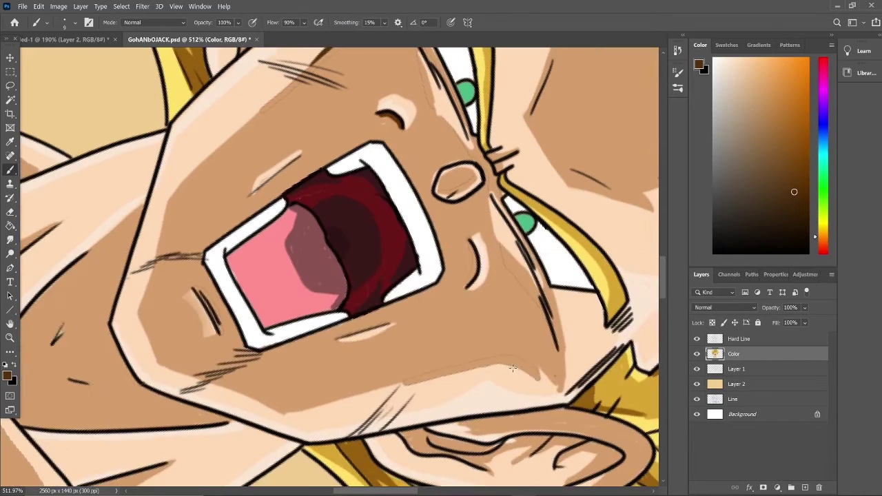
pyautogui.moveTo(537, 378); pyautogui.dragTo(460, 370)
pyautogui.keyDown('alt'); pyautogui.click(515, 367); pyautogui.keyUp('alt')
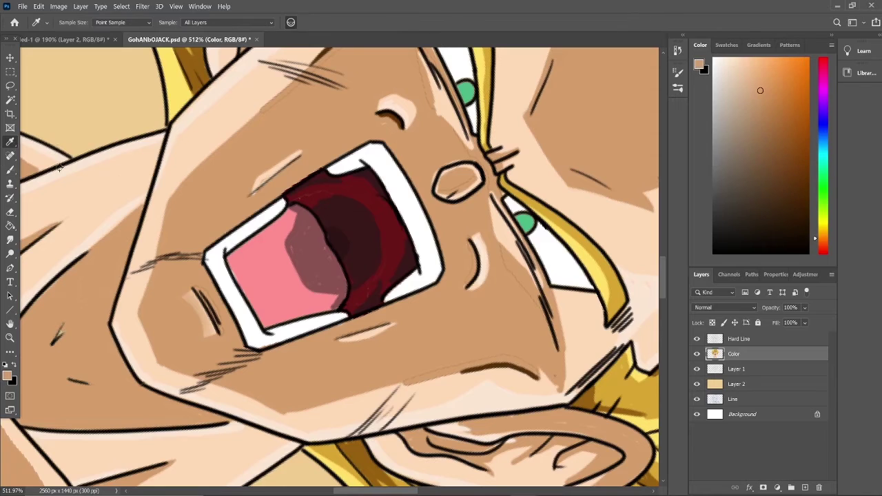
pyautogui.moveTo(290, 409); pyautogui.dragTo(404, 384)
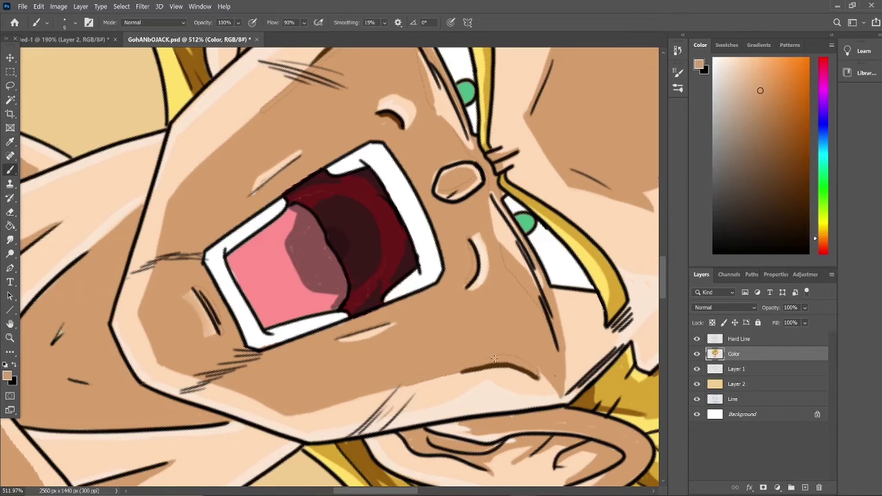
# Step: Choose the golden hair swatch and paint thin strands into the dark brown shadows of the central and left hair spikes
pyautogui.click(726, 44)
pyautogui.click(697, 63)
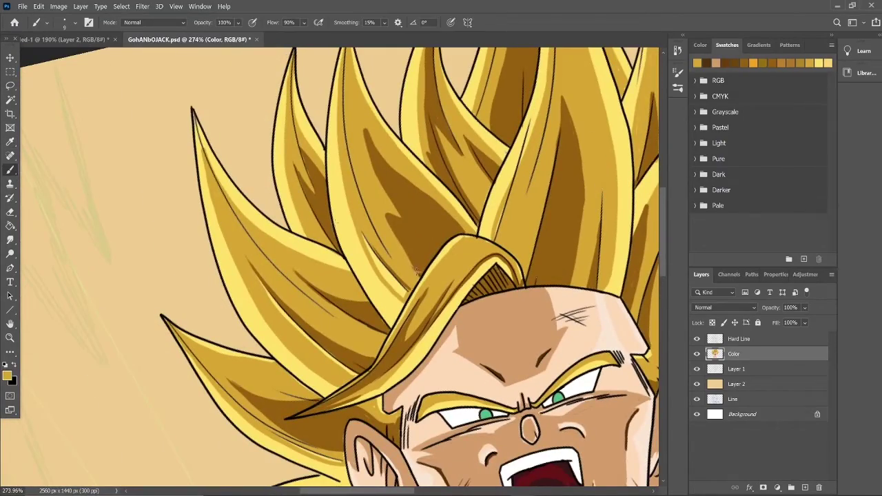
pyautogui.moveTo(363, 129)
pyautogui.mouseDown()
pyautogui.moveTo(434, 231)
pyautogui.moveTo(396, 218)
pyautogui.mouseUp()
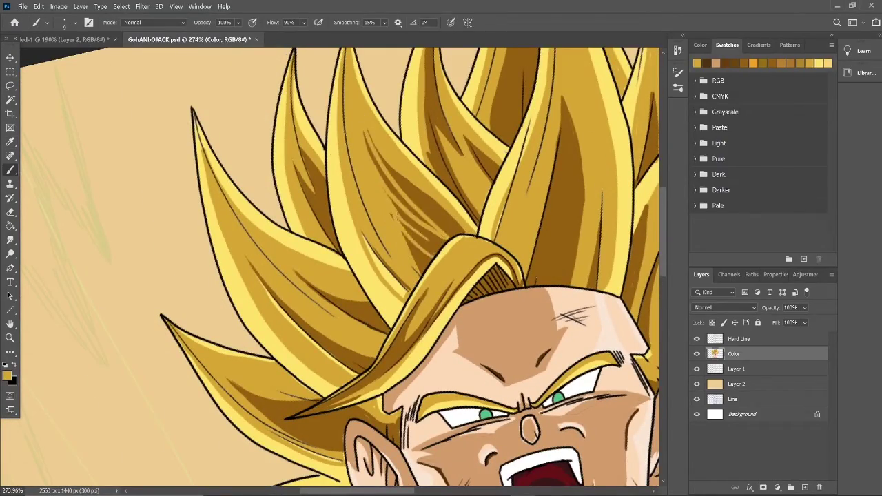
pyautogui.moveTo(580, 188)
pyautogui.mouseDown()
pyautogui.moveTo(573, 138)
pyautogui.moveTo(562, 201)
pyautogui.mouseUp()
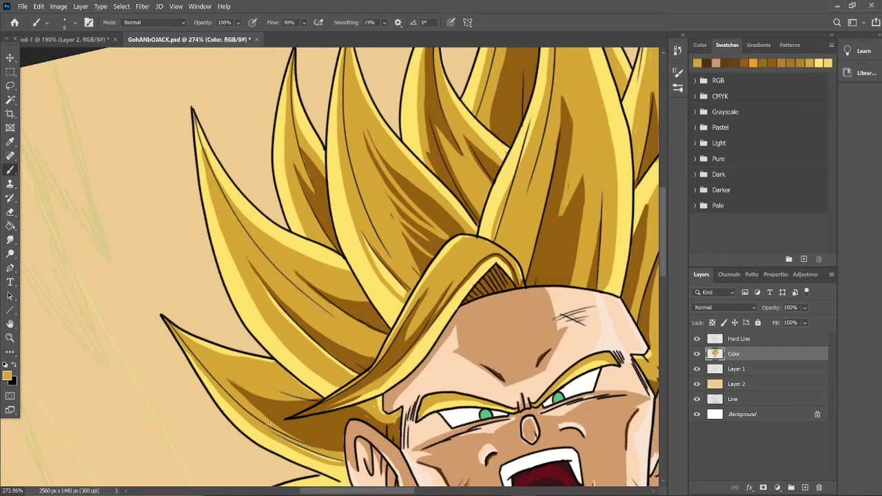
pyautogui.moveTo(268, 425); pyautogui.dragTo(342, 436)
pyautogui.moveTo(281, 418); pyautogui.dragTo(356, 131)
pyautogui.moveTo(334, 168); pyautogui.dragTo(330, 194)
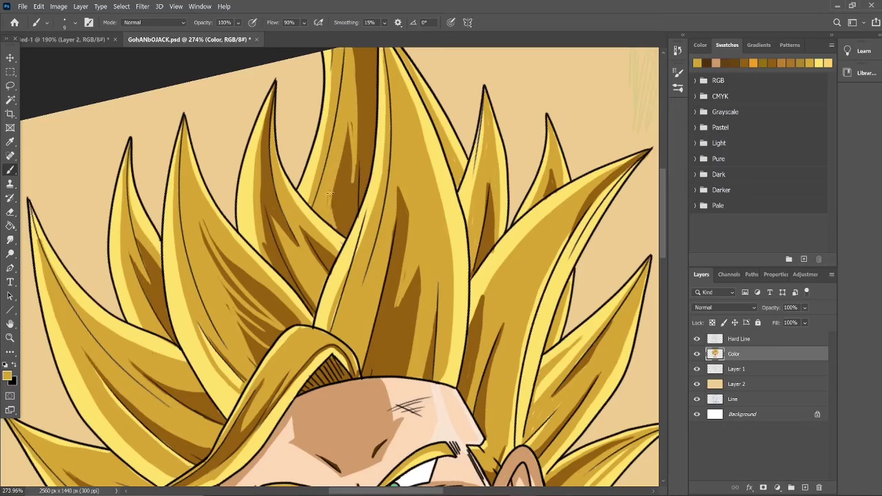
pyautogui.moveTo(396, 312)
pyautogui.mouseDown()
pyautogui.moveTo(414, 194)
pyautogui.moveTo(482, 138)
pyautogui.moveTo(413, 344)
pyautogui.mouseUp()
# Step: Choose a pale cream color and paint thin rim highlights along the right edges of the central and right-hand hair spikes
pyautogui.click(700, 45)
pyautogui.click(717, 59)
pyautogui.scroll(-3, 331, 262)
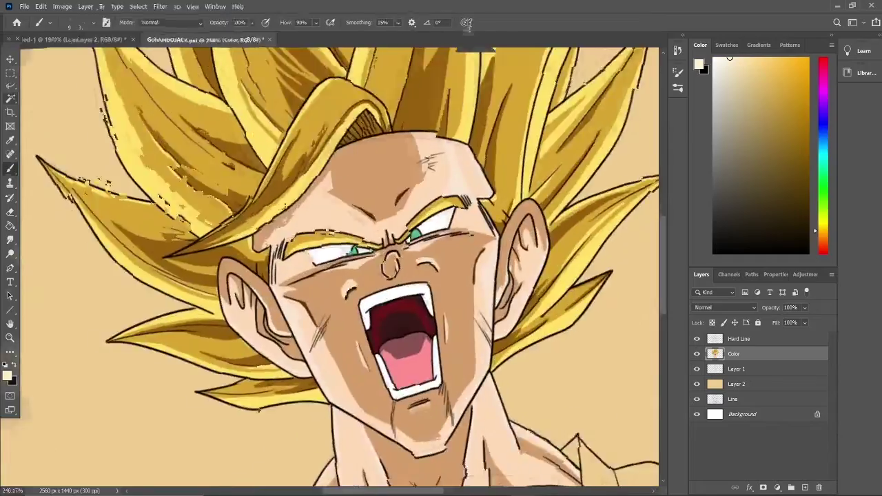
pyautogui.scroll(4, 425, 312)
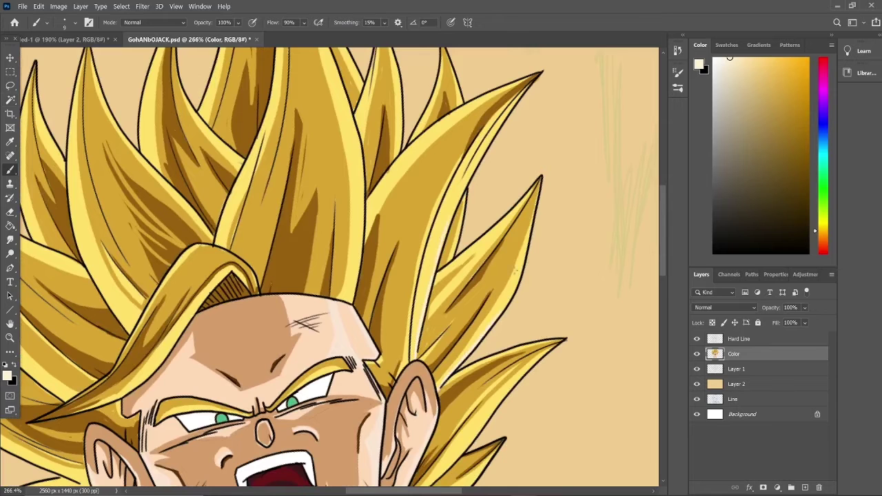
pyautogui.scroll(-2, 426, 428)
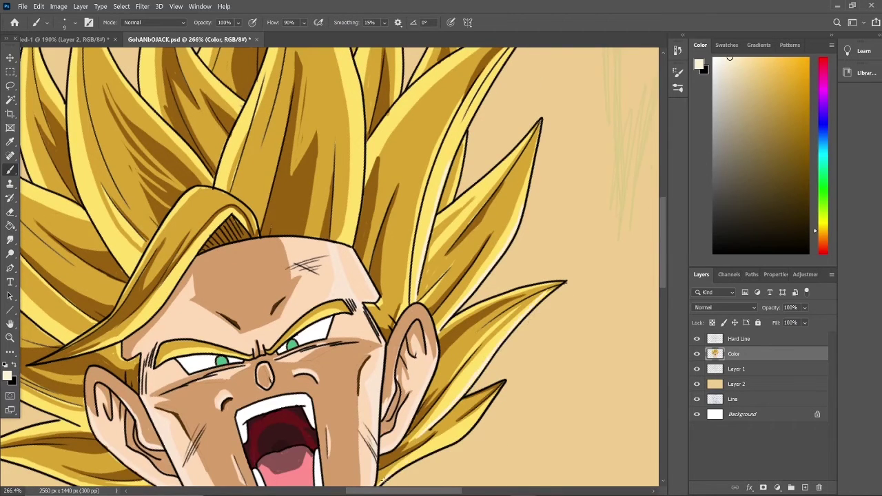
pyautogui.scroll(4, 407, 276)
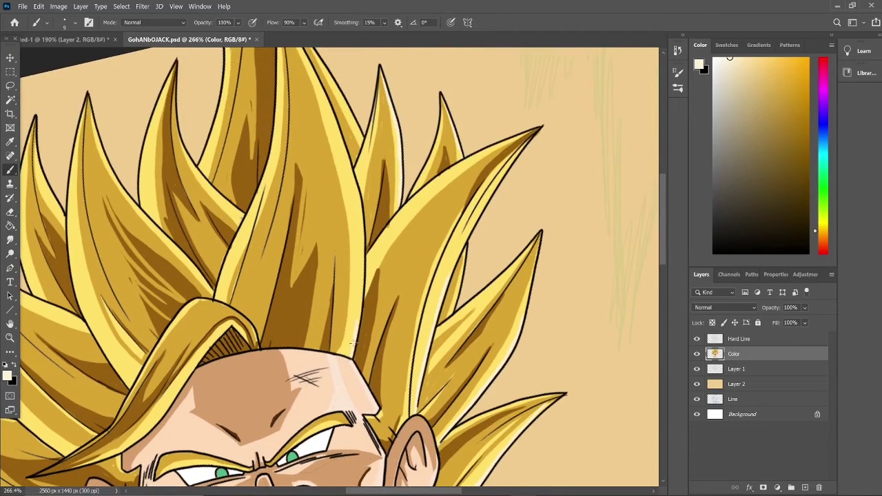
pyautogui.moveTo(354, 343)
pyautogui.mouseDown()
pyautogui.moveTo(361, 197)
pyautogui.moveTo(318, 51)
pyautogui.mouseUp()
# Step: Paint thin cream highlights along the outer edges of the tall central spikes and the upright spikes to their left
pyautogui.moveTo(144, 160); pyautogui.dragTo(175, 67)
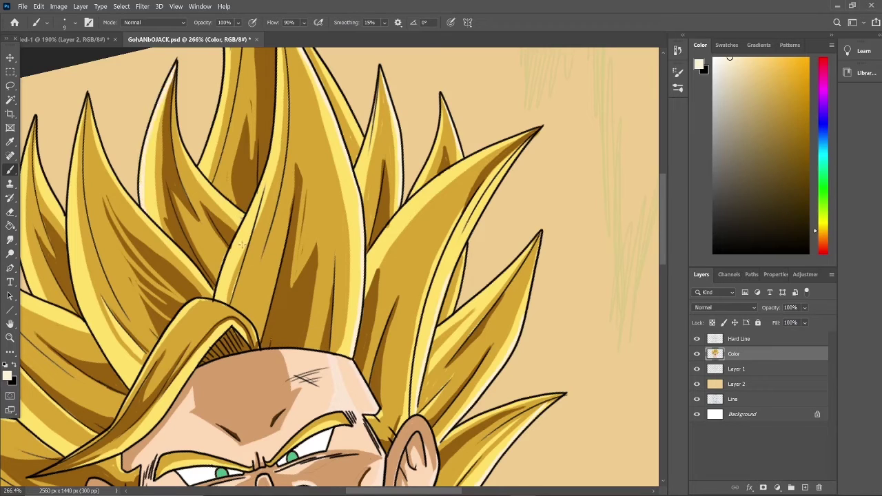
pyautogui.moveTo(267, 167); pyautogui.dragTo(278, 48)
pyautogui.moveTo(200, 169)
pyautogui.mouseDown()
pyautogui.moveTo(220, 113)
pyautogui.moveTo(226, 48)
pyautogui.mouseUp()
pyautogui.moveTo(312, 49); pyautogui.dragTo(363, 135)
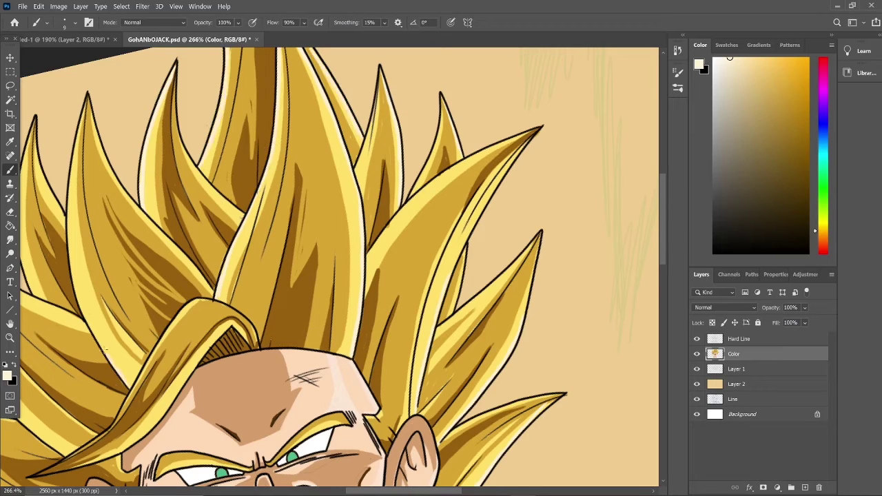
pyautogui.moveTo(103, 348)
pyautogui.mouseDown()
pyautogui.moveTo(67, 215)
pyautogui.moveTo(83, 92)
pyautogui.mouseUp()
pyautogui.moveTo(66, 217); pyautogui.dragTo(33, 115)
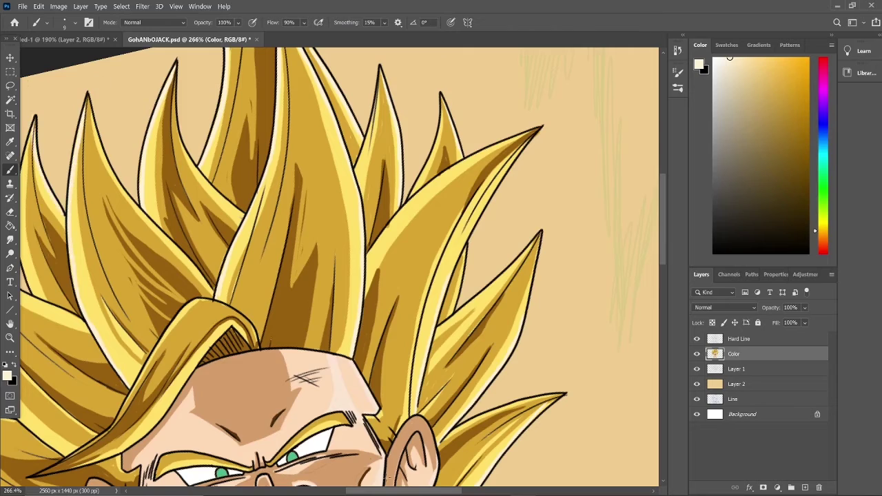
# Step: Add cream highlights down the left edges of the narrow upright spike and the wide curved spike at the far left
pyautogui.hscroll(-3, 117, 296)
pyautogui.moveTo(118, 297)
pyautogui.mouseDown()
pyautogui.moveTo(104, 155)
pyautogui.moveTo(122, 124)
pyautogui.mouseUp()
pyautogui.moveTo(152, 454)
pyautogui.mouseDown()
pyautogui.moveTo(86, 394)
pyautogui.moveTo(25, 186)
pyautogui.mouseUp()
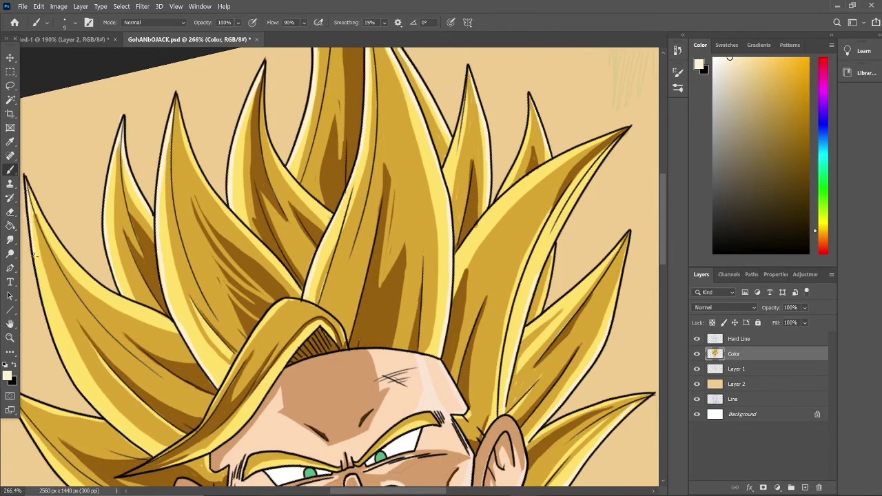
pyautogui.moveTo(33, 254); pyautogui.dragTo(146, 447)
# Step: Paint cream rim highlights along the edges of the lower hair spikes around the left ear
pyautogui.scroll(3, 90, 246)
pyautogui.scroll(-2, 207, 173)
pyautogui.moveTo(169, 111)
pyautogui.mouseDown()
pyautogui.moveTo(233, 207)
pyautogui.moveTo(316, 274)
pyautogui.moveTo(388, 309)
pyautogui.mouseUp()
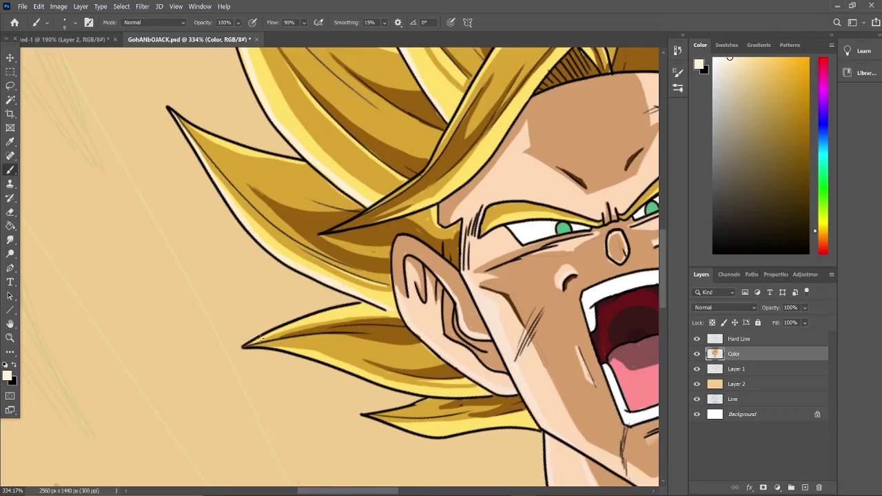
pyautogui.moveTo(256, 341); pyautogui.dragTo(374, 301)
pyautogui.moveTo(370, 417)
pyautogui.mouseDown()
pyautogui.moveTo(444, 432)
pyautogui.moveTo(207, 414)
pyautogui.mouseUp()
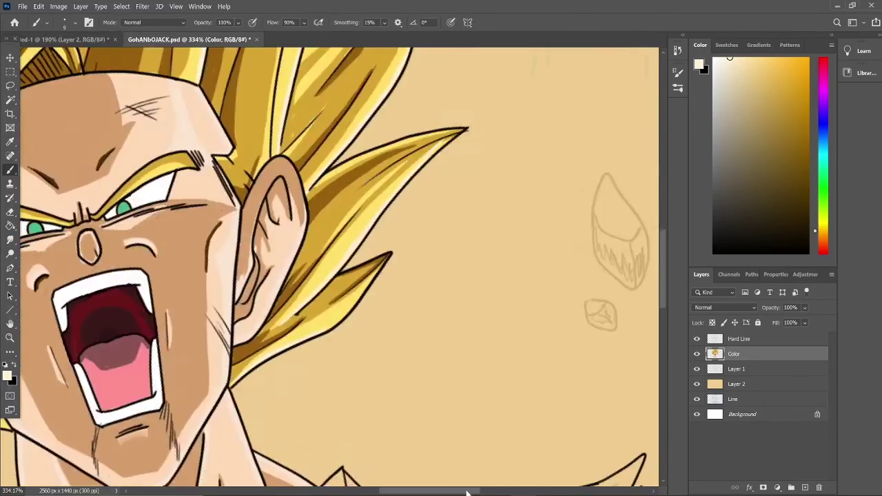
# Step: Sample the golden hair tone and fill over the brown shadows on the wide central spike
pyautogui.scroll(-3, 331, 269)
pyautogui.scroll(2, 331, 269)
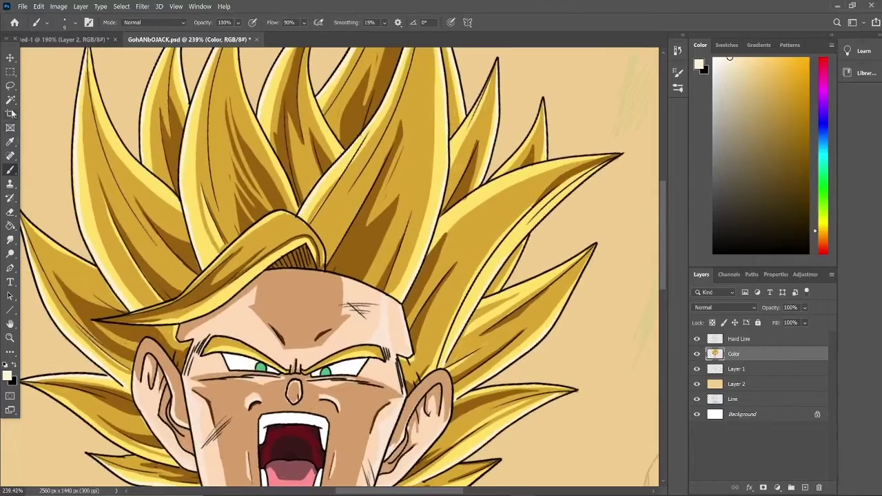
pyautogui.keyDown('alt'); pyautogui.click(380, 252); pyautogui.keyUp('alt')
pyautogui.press('g')
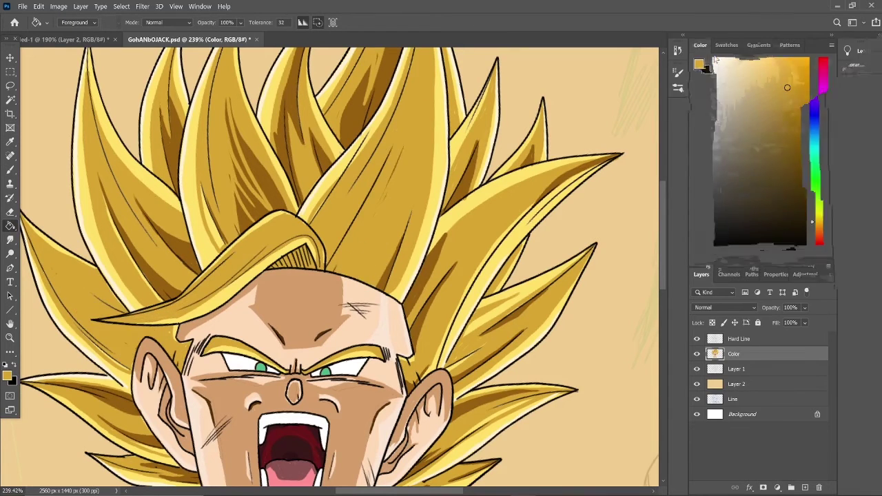
# Step: Choose the brown swatch and paint shadow strands on the hair above the left ear and at the base of the wide central spike
pyautogui.click(726, 45)
pyautogui.press('b')
pyautogui.moveTo(120, 355)
pyautogui.mouseDown()
pyautogui.moveTo(62, 293)
pyautogui.moveTo(124, 344)
pyautogui.moveTo(67, 303)
pyautogui.mouseUp()
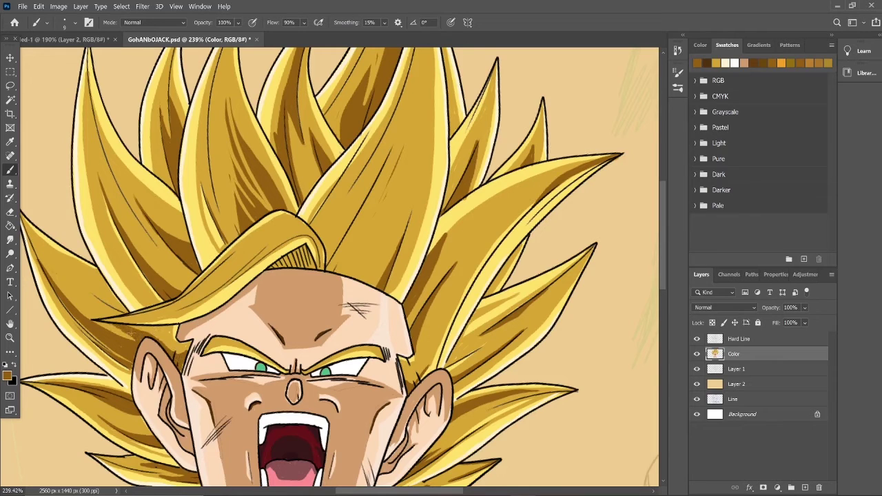
pyautogui.moveTo(329, 264)
pyautogui.mouseDown()
pyautogui.moveTo(334, 272)
pyautogui.moveTo(369, 203)
pyautogui.moveTo(362, 227)
pyautogui.moveTo(390, 153)
pyautogui.mouseUp()
pyautogui.moveTo(349, 274)
pyautogui.mouseDown()
pyautogui.moveTo(410, 131)
pyautogui.moveTo(376, 279)
pyautogui.moveTo(337, 204)
pyautogui.mouseUp()
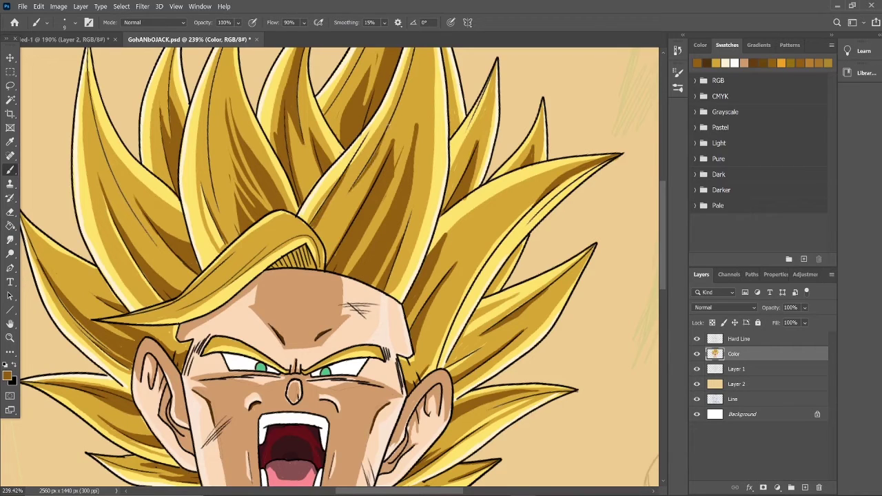
# Step: Paint brown shadow strokes along the swooping bang over the forehead, from its pointed tip up to the curl
pyautogui.moveTo(197, 304); pyautogui.dragTo(260, 245)
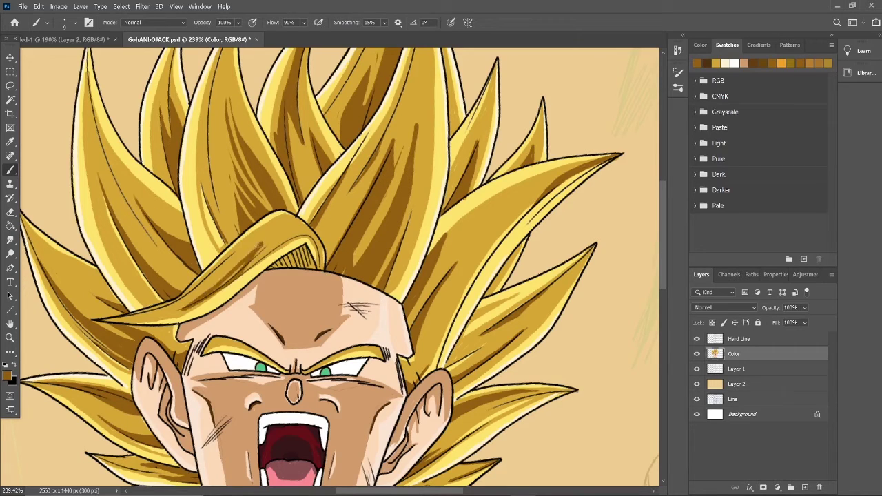
pyautogui.moveTo(108, 319); pyautogui.dragTo(178, 313)
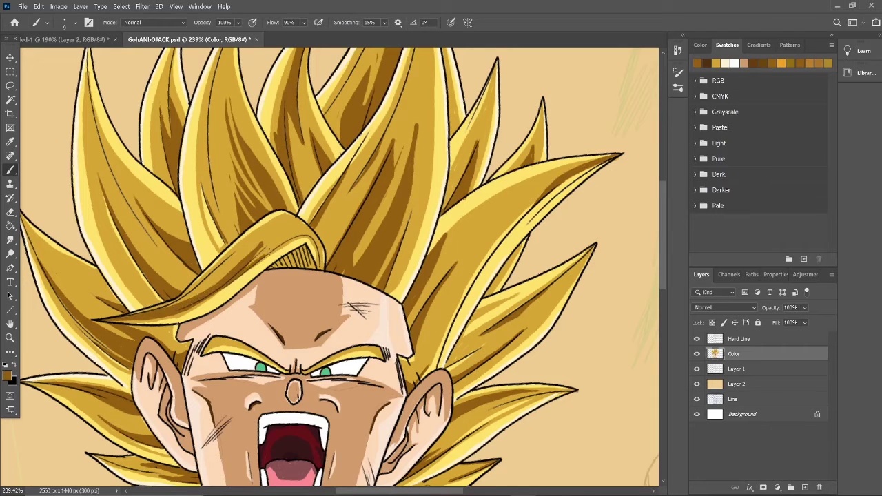
pyautogui.moveTo(238, 276); pyautogui.dragTo(283, 239)
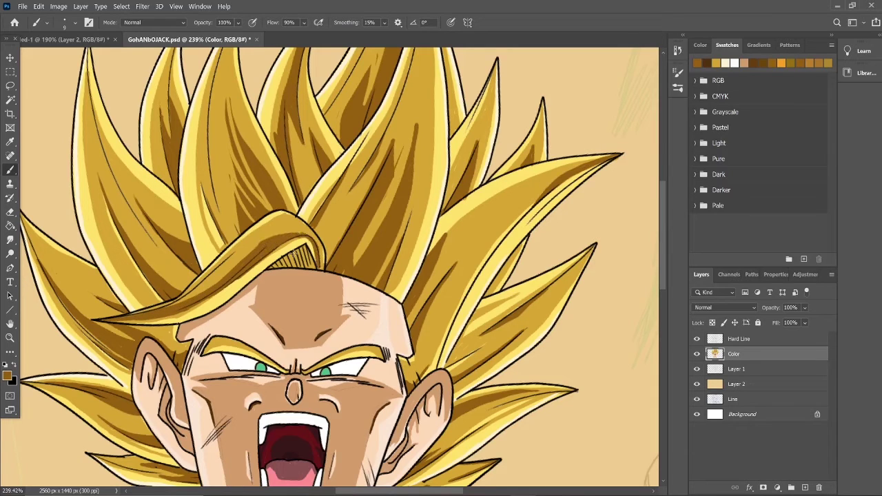
pyautogui.moveTo(192, 302); pyautogui.dragTo(305, 232)
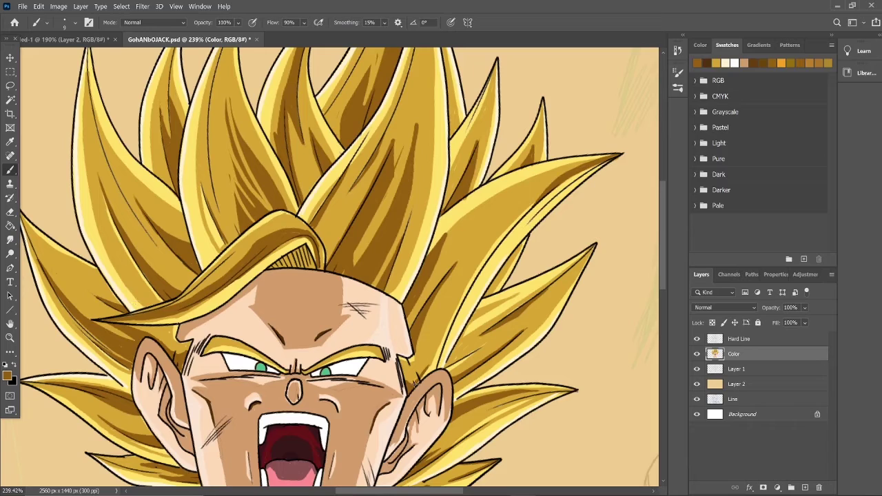
# Step: Paint brown shadow strands up the large curved spike above the right ear
pyautogui.moveTo(416, 375); pyautogui.dragTo(496, 246)
pyautogui.moveTo(428, 374)
pyautogui.mouseDown()
pyautogui.moveTo(471, 286)
pyautogui.moveTo(541, 197)
pyautogui.mouseUp()
pyautogui.scroll(-3, 556, 166)
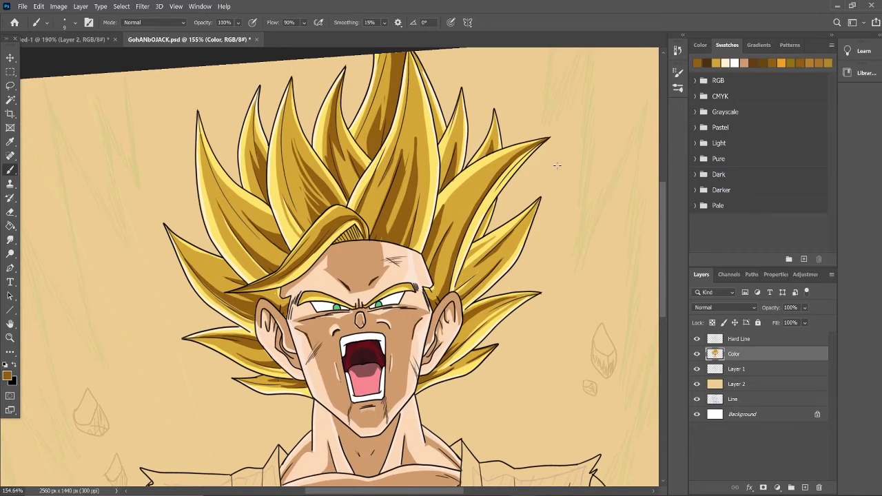
# Step: On the Hard Line layer, lasso the outline of the narrow spike left of the tallest one and transform it to reach higher
pyautogui.hotkey('alt', ']')
pyautogui.press('l')
pyautogui.moveTo(370, 147)
pyautogui.mouseDown()
pyautogui.moveTo(321, 82)
pyautogui.moveTo(365, 199)
pyautogui.mouseUp()
pyautogui.hotkey('ctrl', 't')
pyautogui.moveTo(315, 60)
pyautogui.mouseDown()
pyautogui.moveTo(303, 34)
pyautogui.moveTo(305, 62)
pyautogui.mouseUp()
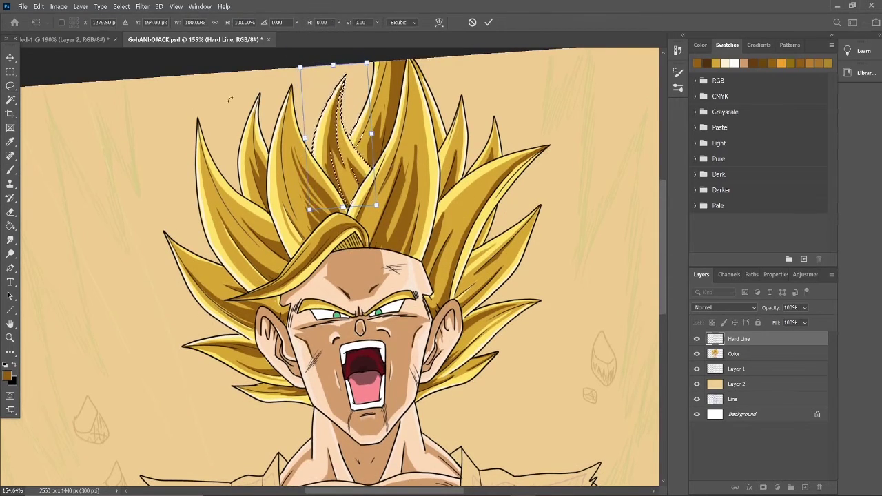
pyautogui.press('Return')
pyautogui.hotkey('ctrl', 'd')
pyautogui.moveTo(326, 172); pyautogui.dragTo(327, 142)
pyautogui.rightClick(326, 142)
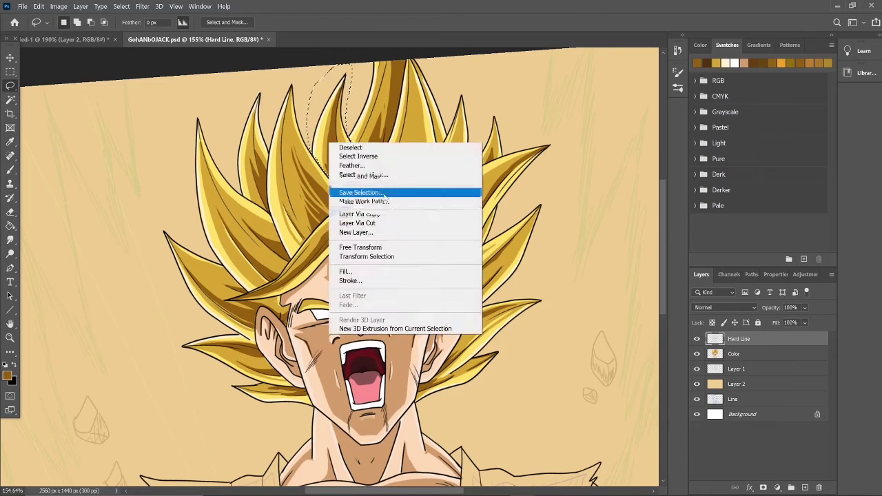
pyautogui.click(365, 236)
pyautogui.press('Return')
pyautogui.hotkey('alt', '[')
pyautogui.hotkey('ctrl', 'd')
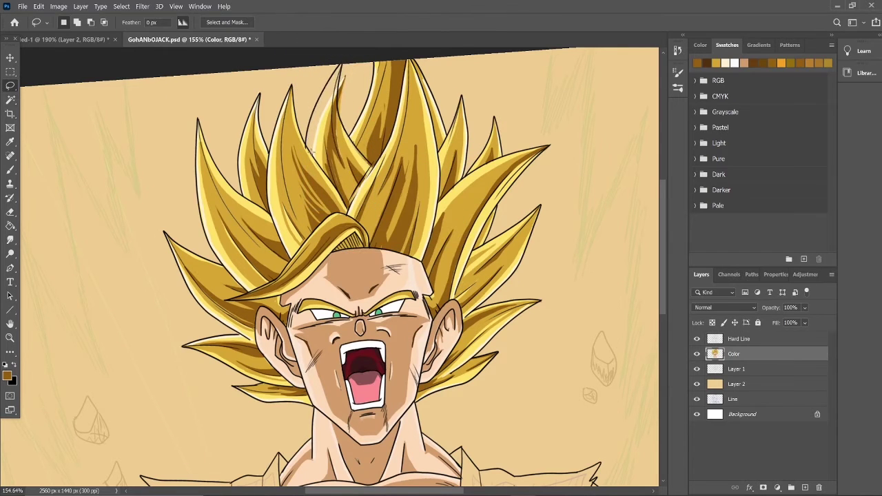
# Step: Lasso the same spike on the Color layer and transform its color to match the reshaped outline
pyautogui.moveTo(367, 157); pyautogui.dragTo(344, 201)
pyautogui.hotkey('ctrl', 't')
pyautogui.moveTo(305, 64)
pyautogui.mouseDown()
pyautogui.moveTo(314, 54)
pyautogui.moveTo(294, 59)
pyautogui.mouseUp()
pyautogui.press('Return')
# Step: Clear the misaligned color along the edges where the reshaped spike meets its neighbouring spikes
pyautogui.scroll(6, 315, 233)
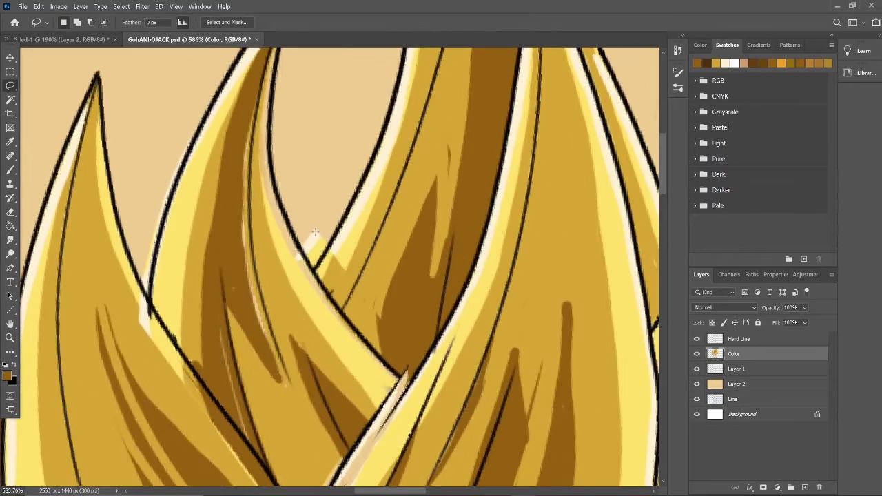
pyautogui.press('b')
pyautogui.moveTo(308, 235); pyautogui.dragTo(313, 247)
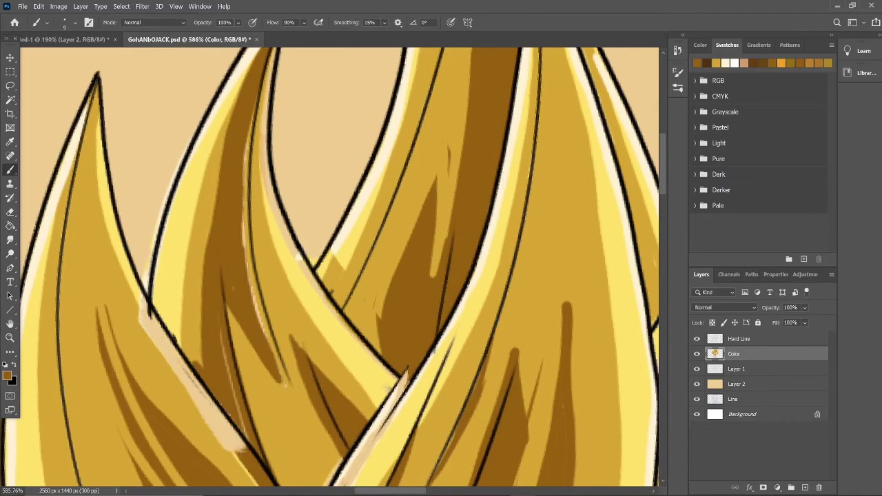
pyautogui.scroll(-5, 276, 345)
# Step: On the Hard Line layer, redraw the black outline where the reshaped spike meets the wide central spike
pyautogui.hotkey('alt', ']')
pyautogui.press('F6')
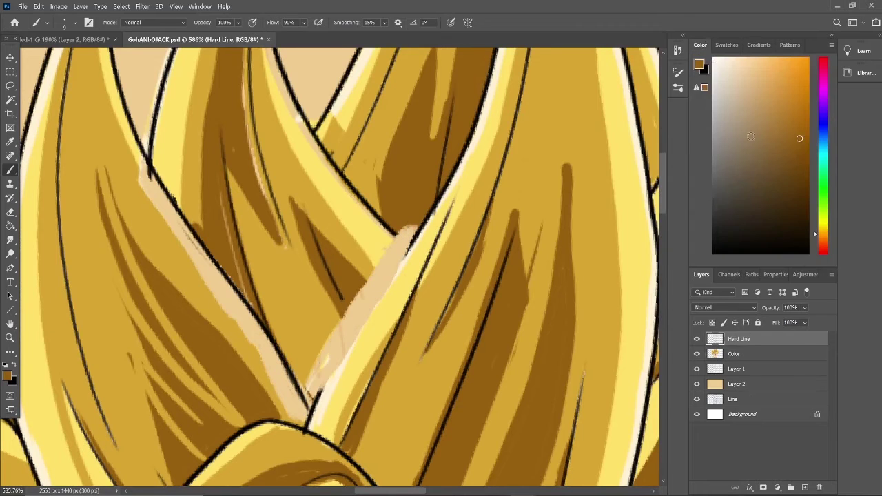
pyautogui.press('d')
pyautogui.moveTo(312, 400); pyautogui.dragTo(413, 232)
pyautogui.doubleClick(771, 338)
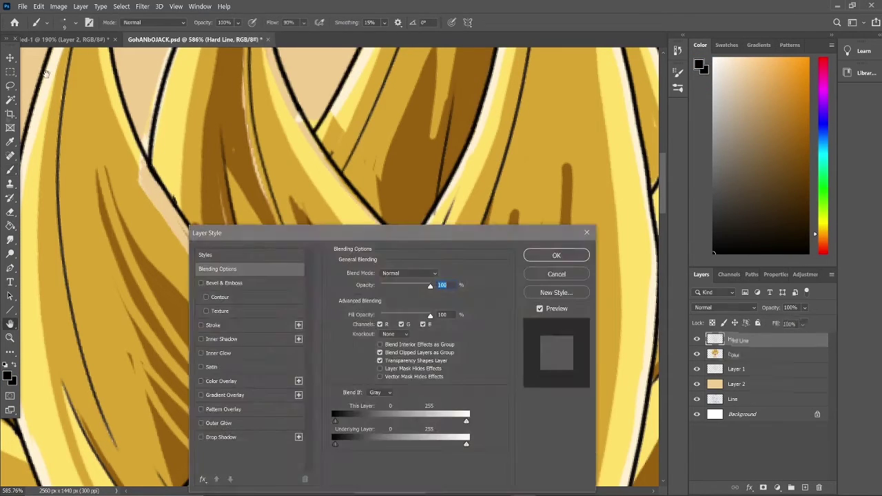
pyautogui.press('Escape')
# Step: On the Color layer, sample the light yellow and repaint the yellow bands around the base of the reshaped spike
pyautogui.click(757, 354)
pyautogui.keyDown('alt'); pyautogui.click(41, 200); pyautogui.keyUp('alt')
pyautogui.click(289, 403)
pyautogui.moveTo(275, 390)
pyautogui.mouseDown()
pyautogui.moveTo(142, 166)
pyautogui.moveTo(283, 374)
pyautogui.moveTo(330, 352)
pyautogui.moveTo(413, 227)
pyautogui.mouseUp()
pyautogui.scroll(3, 279, 71)
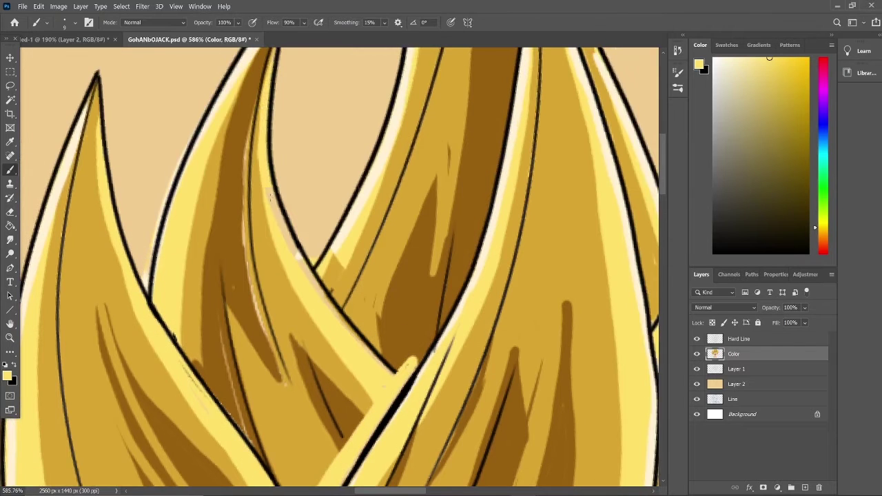
# Step: Paint cream rim highlights along both outer edges of the reshaped spike on the Color layer
pyautogui.press('d')
pyautogui.hotkey('alt', ']')
pyautogui.press('x')
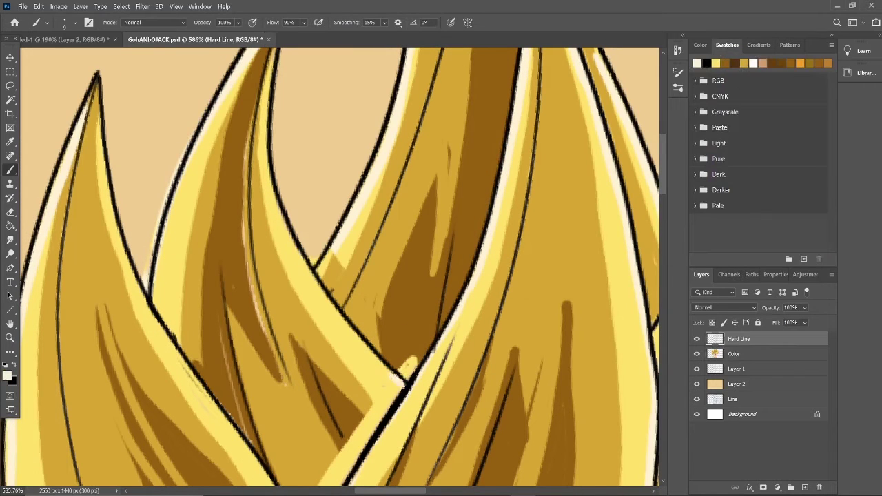
pyautogui.hotkey('alt', '[')
pyautogui.moveTo(403, 384)
pyautogui.mouseDown()
pyautogui.moveTo(276, 196)
pyautogui.moveTo(265, 50)
pyautogui.mouseUp()
pyautogui.scroll(2, 660, 155)
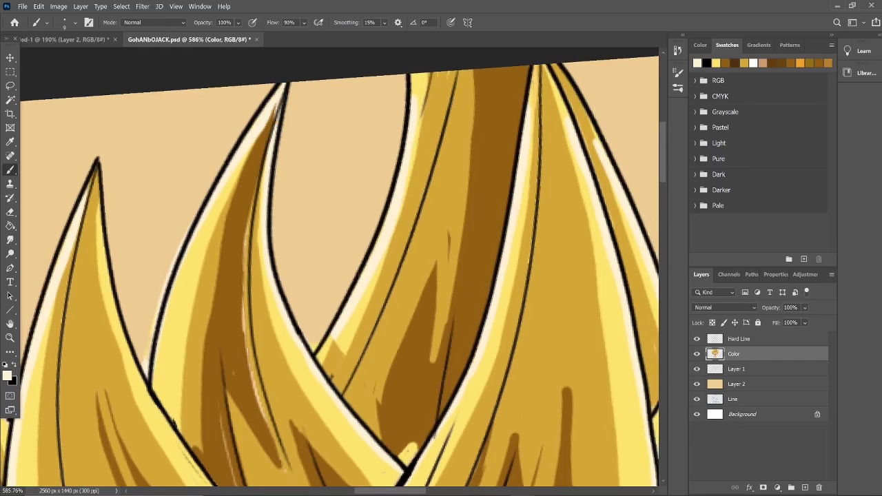
pyautogui.moveTo(153, 376); pyautogui.dragTo(217, 184)
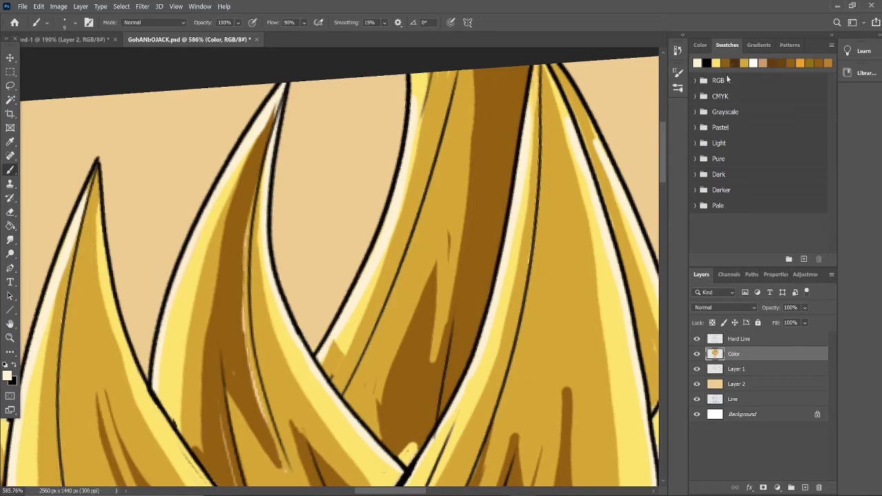
# Step: Sample the hair's brown and cover the stray yellow behind the reshaped spike and the pale marks in its shadow
pyautogui.keyDown('alt'); pyautogui.click(413, 455); pyautogui.keyUp('alt')
pyautogui.moveTo(420, 465)
pyautogui.mouseDown()
pyautogui.moveTo(379, 441)
pyautogui.moveTo(369, 372)
pyautogui.mouseUp()
pyautogui.scroll(-3, 372, 372)
pyautogui.moveTo(286, 341); pyautogui.dragTo(237, 75)
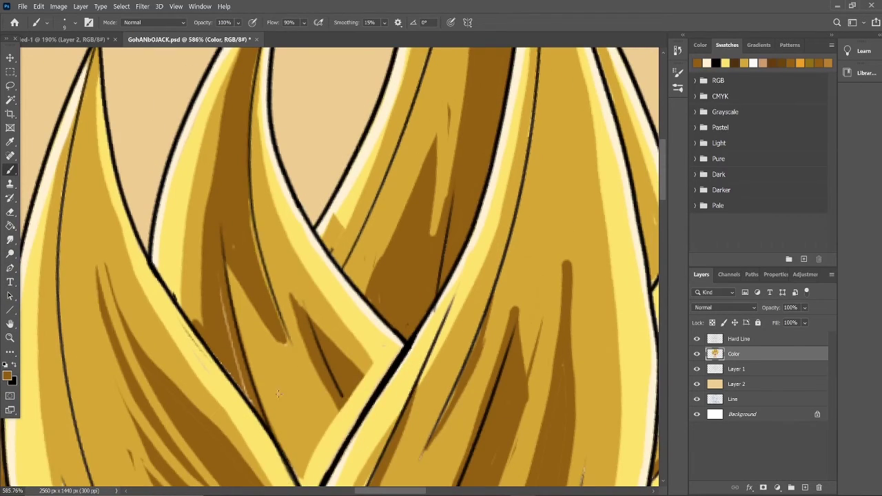
# Step: Sample the golden hair tone and paint over the old brown shadows inside the reshaped spike
pyautogui.keyDown('alt'); pyautogui.click(279, 393); pyautogui.keyUp('alt')
pyautogui.scroll(-3, 278, 393)
pyautogui.moveTo(378, 248)
pyautogui.mouseDown()
pyautogui.moveTo(322, 283)
pyautogui.moveTo(297, 172)
pyautogui.mouseUp()
pyautogui.scroll(3, 296, 172)
pyautogui.moveTo(262, 441); pyautogui.dragTo(210, 282)
pyautogui.moveTo(276, 358)
pyautogui.mouseDown()
pyautogui.moveTo(202, 215)
pyautogui.moveTo(242, 345)
pyautogui.moveTo(231, 275)
pyautogui.moveTo(248, 227)
pyautogui.moveTo(238, 316)
pyautogui.mouseUp()
pyautogui.press('h')
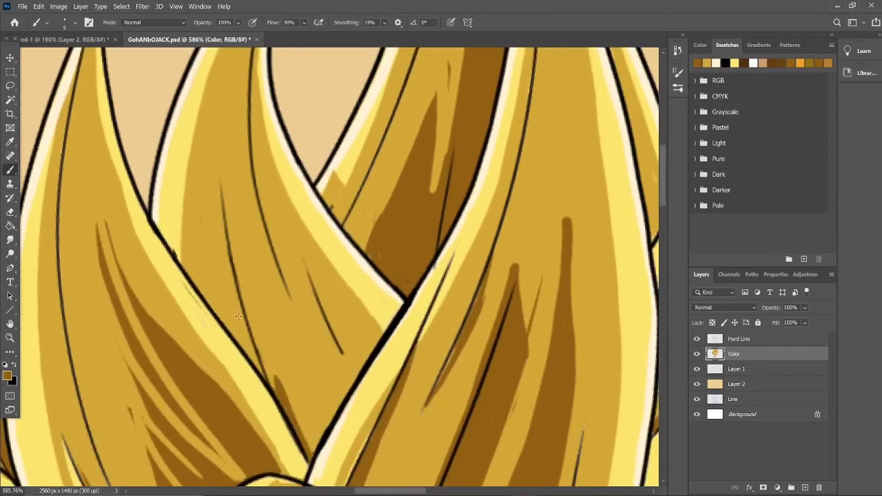
# Step: Repaint tapered brown shadow strands rising from the base of the reshaped spike
pyautogui.moveTo(275, 389); pyautogui.dragTo(234, 254)
pyautogui.moveTo(270, 336); pyautogui.dragTo(219, 178)
pyautogui.moveTo(324, 455); pyautogui.dragTo(259, 323)
pyautogui.moveTo(249, 276); pyautogui.dragTo(218, 128)
pyautogui.moveTo(329, 425); pyautogui.dragTo(248, 278)
pyautogui.moveTo(228, 330); pyautogui.dragTo(201, 231)
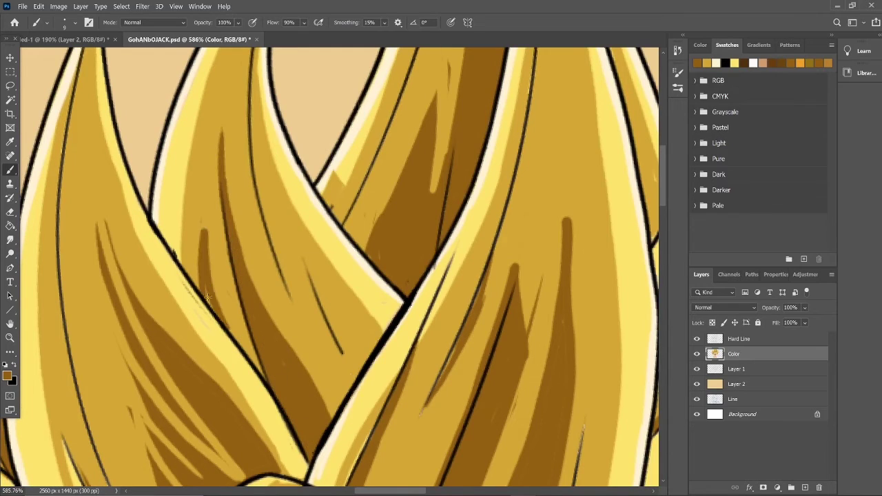
pyautogui.moveTo(357, 379)
pyautogui.mouseDown()
pyautogui.moveTo(309, 277)
pyautogui.moveTo(332, 321)
pyautogui.mouseUp()
# Step: Sample the darkest brown and paint shadows beneath the chin and along the lower edges of the chest shading
pyautogui.scroll(-5, 301, 275)
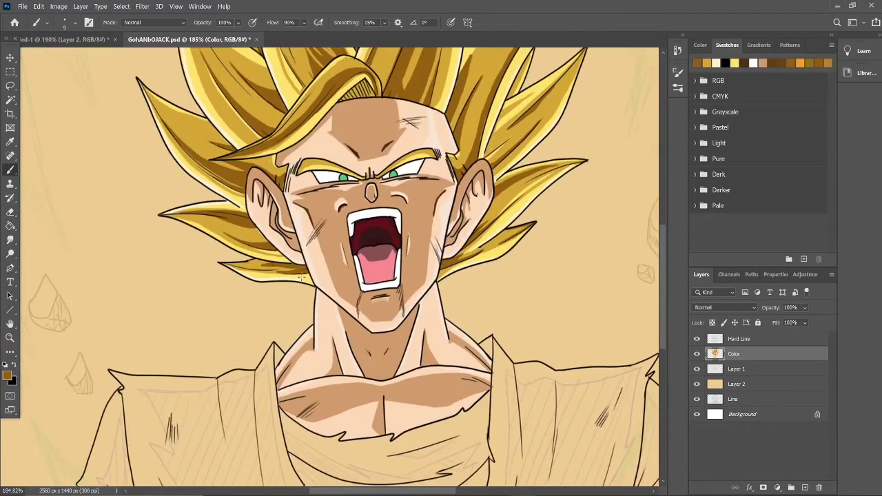
pyautogui.keyDown('alt'); pyautogui.click(301, 276); pyautogui.keyUp('alt')
pyautogui.scroll(3, 301, 276)
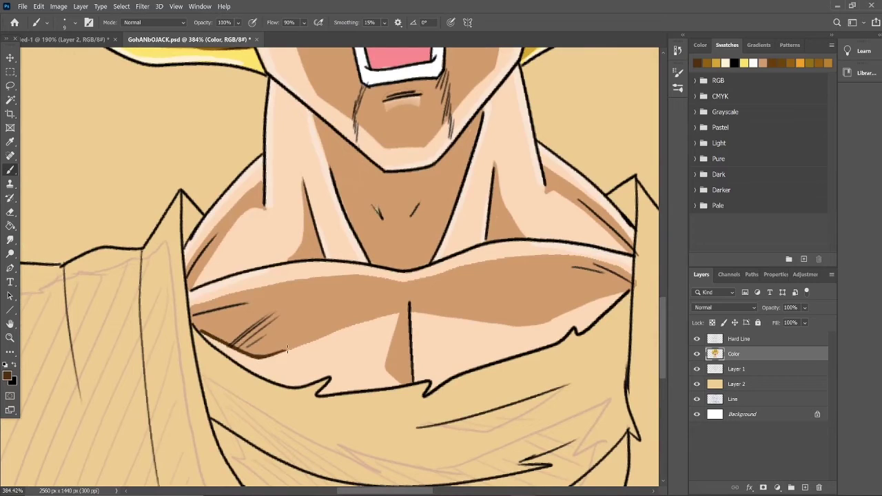
pyautogui.moveTo(343, 139)
pyautogui.mouseDown()
pyautogui.moveTo(369, 168)
pyautogui.moveTo(427, 171)
pyautogui.mouseUp()
pyautogui.moveTo(467, 131); pyautogui.dragTo(409, 184)
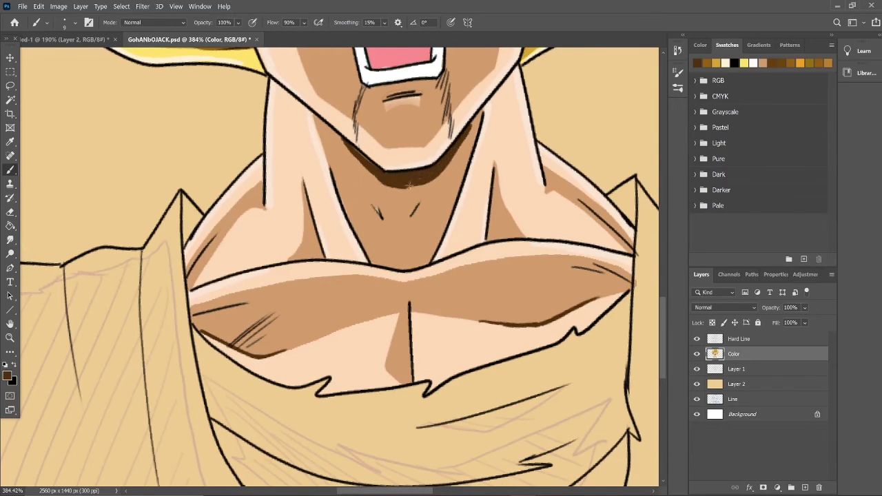
pyautogui.scroll(-5, 397, 188)
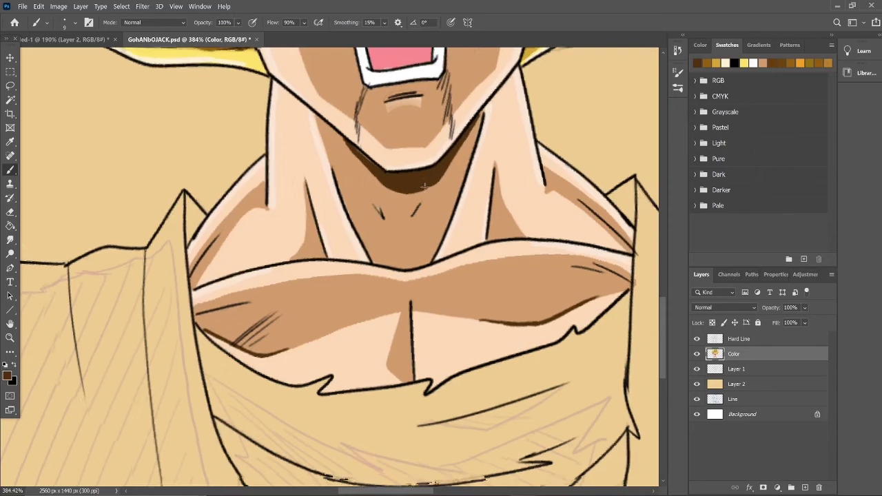
# Step: Choose a bright orange, select both vest panels from the Hard Line layer, and fill them on the Color layer
pyautogui.click(700, 45)
pyautogui.click(787, 60)
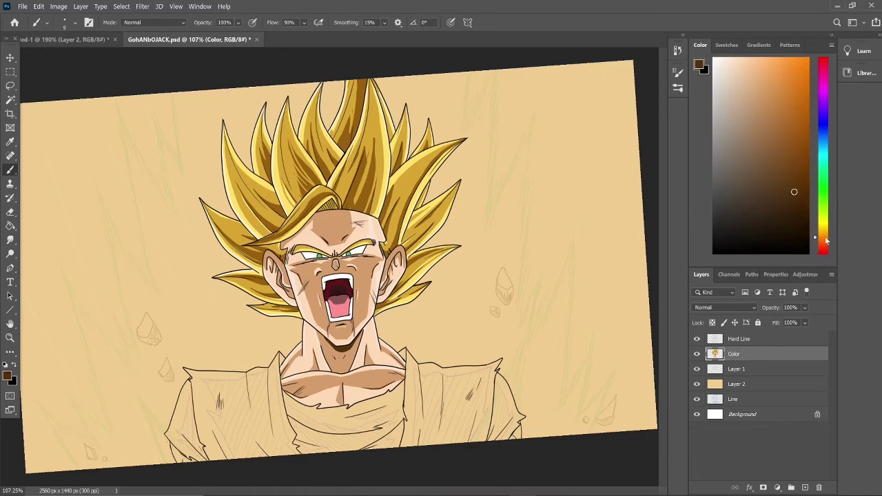
pyautogui.press('w')
pyautogui.click(738, 338)
pyautogui.click(457, 386)
pyautogui.keyDown('shift'); pyautogui.click(248, 386); pyautogui.keyUp('shift')
pyautogui.press('g')
pyautogui.click(733, 353)
pyautogui.click(448, 400)
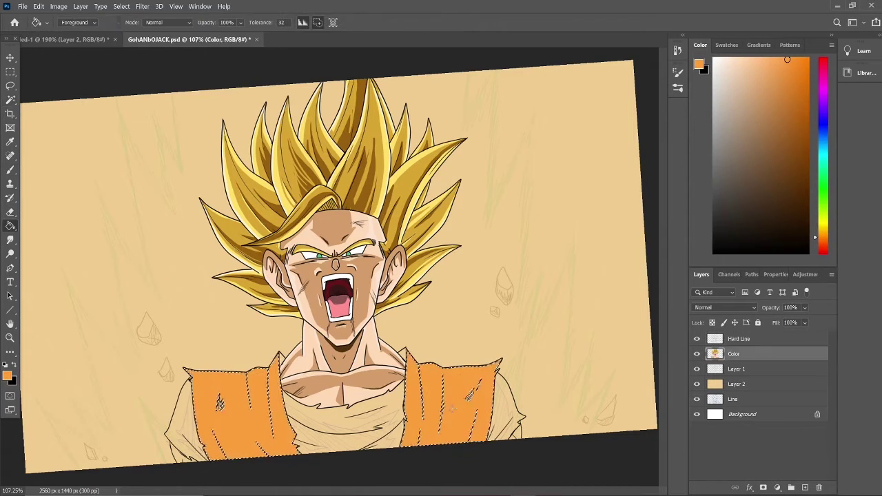
# Step: Choose a dark teal blue, select the undershirt and sleeves from the Hard Line layer, and fill them on the Color layer
pyautogui.click(823, 129)
pyautogui.moveTo(823, 128); pyautogui.dragTo(823, 142)
pyautogui.click(796, 190)
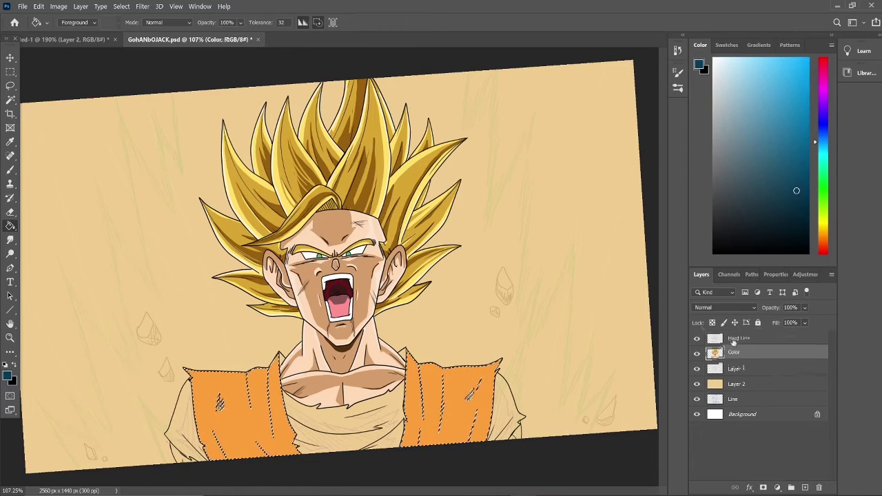
pyautogui.click(738, 339)
pyautogui.press('w')
pyautogui.click(358, 413)
pyautogui.click(734, 354)
pyautogui.click(10, 225)
pyautogui.click(345, 413)
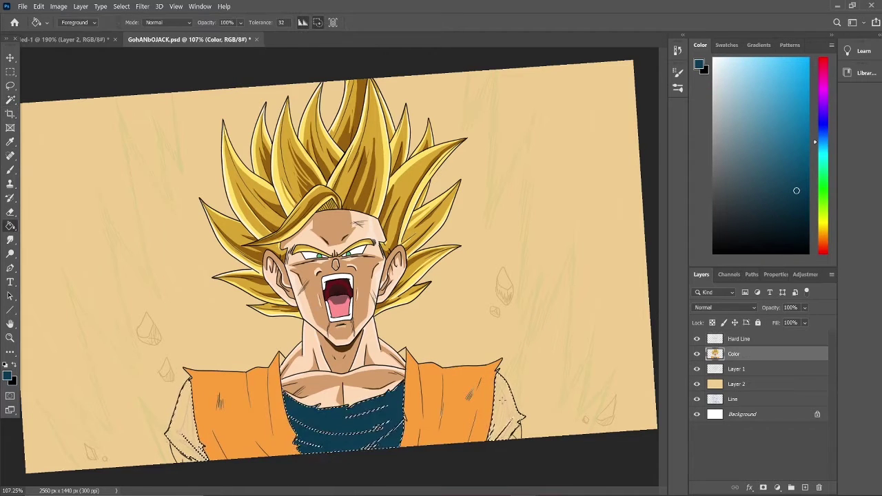
pyautogui.click(506, 410)
# Step: Clear the selection, choose a dark red-orange, and brush a shadow outline just inside the edges of the left vest panel
pyautogui.click(727, 45)
pyautogui.click(716, 63)
pyautogui.click(700, 45)
pyautogui.hotkey('ctrl', 'd')
pyautogui.press('b')
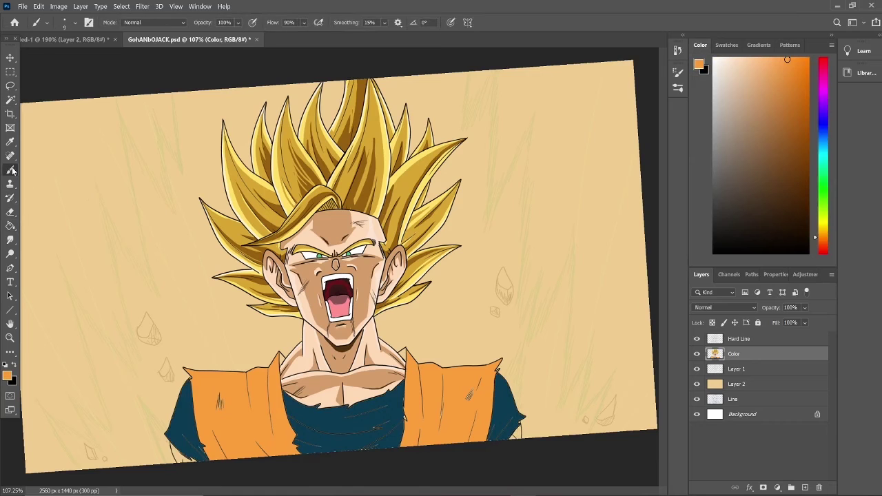
pyautogui.click(824, 240)
pyautogui.click(808, 97)
pyautogui.scroll(5, 261, 414)
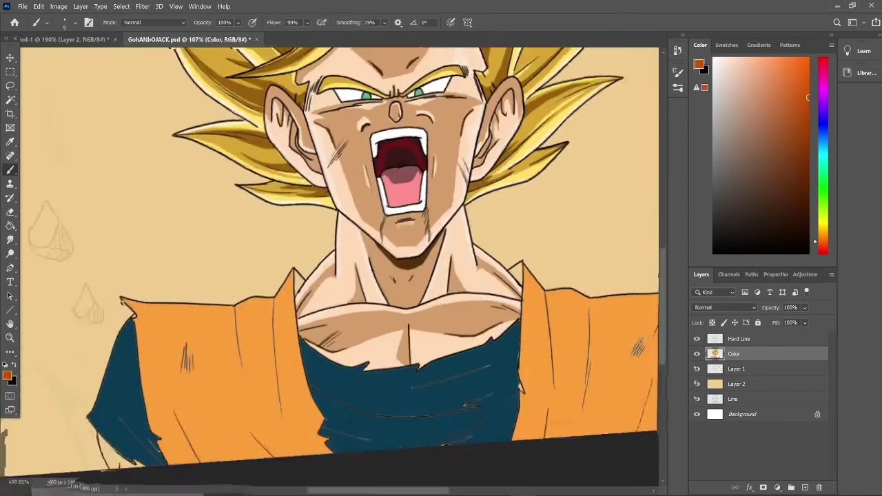
pyautogui.moveTo(257, 307)
pyautogui.mouseDown()
pyautogui.moveTo(295, 369)
pyautogui.moveTo(249, 243)
pyautogui.moveTo(297, 158)
pyautogui.mouseUp()
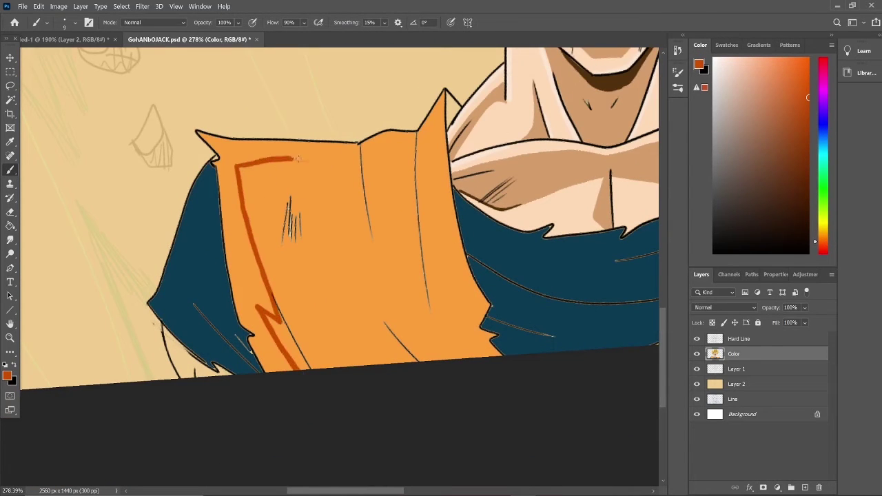
pyautogui.moveTo(404, 135)
pyautogui.mouseDown()
pyautogui.moveTo(447, 217)
pyautogui.moveTo(475, 348)
pyautogui.mouseUp()
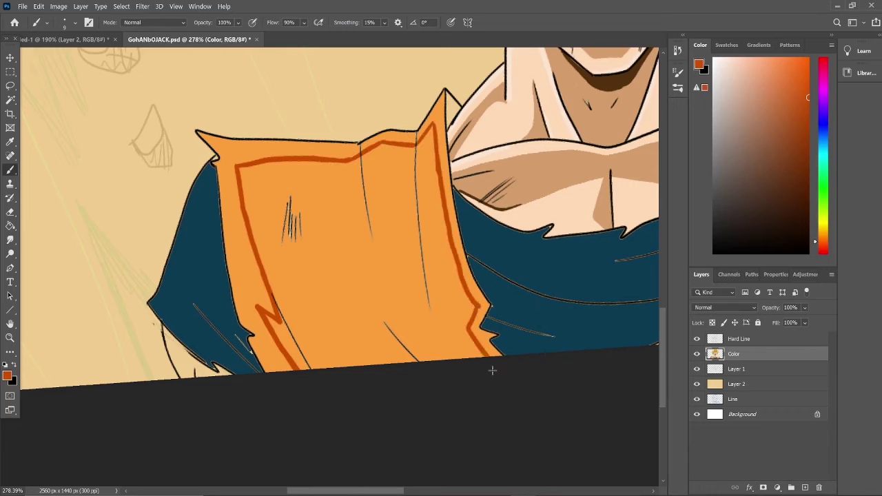
# Step: Outline the remaining fold shadows on the left vest panel and fill the enclosed shadow area with dark red-orange
pyautogui.moveTo(383, 321); pyautogui.dragTo(417, 361)
pyautogui.moveTo(430, 303)
pyautogui.mouseDown()
pyautogui.moveTo(417, 138)
pyautogui.moveTo(433, 296)
pyautogui.mouseUp()
pyautogui.keyDown('alt'); pyautogui.click(344, 241); pyautogui.keyUp('alt')
pyautogui.keyDown('alt'); pyautogui.click(427, 228); pyautogui.keyUp('alt')
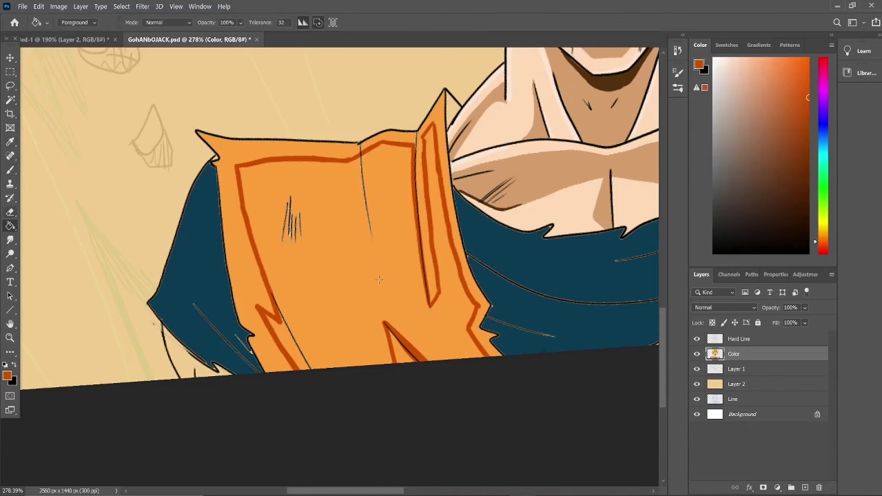
pyautogui.click(323, 261)
# Step: Brush shadow outlines around the edges and folds of the right vest panel, and fill them with dark red-orange
pyautogui.hscroll(5, 330, 206)
pyautogui.moveTo(355, 336)
pyautogui.mouseDown()
pyautogui.moveTo(374, 197)
pyautogui.moveTo(396, 265)
pyautogui.moveTo(451, 148)
pyautogui.moveTo(559, 230)
pyautogui.moveTo(530, 323)
pyautogui.mouseUp()
pyautogui.moveTo(404, 335); pyautogui.dragTo(384, 291)
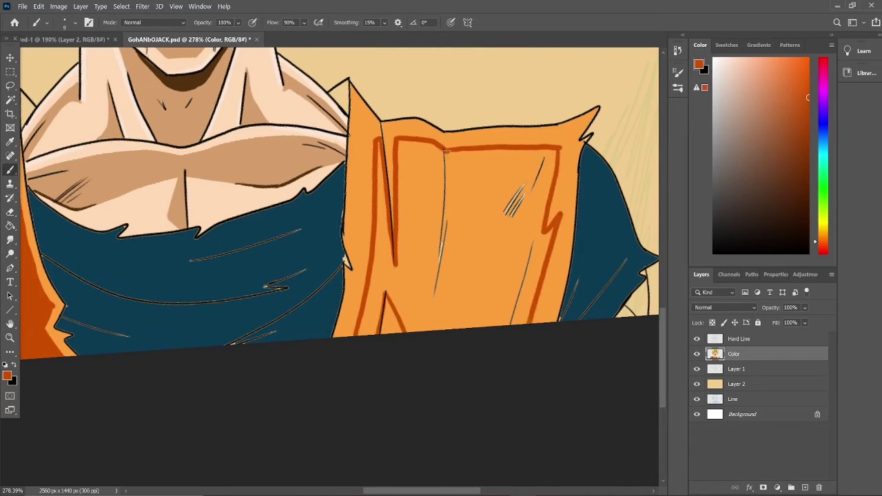
pyautogui.moveTo(445, 151); pyautogui.dragTo(434, 295)
pyautogui.moveTo(444, 254); pyautogui.dragTo(465, 151)
pyautogui.keyDown('alt'); pyautogui.click(453, 151); pyautogui.keyUp('alt')
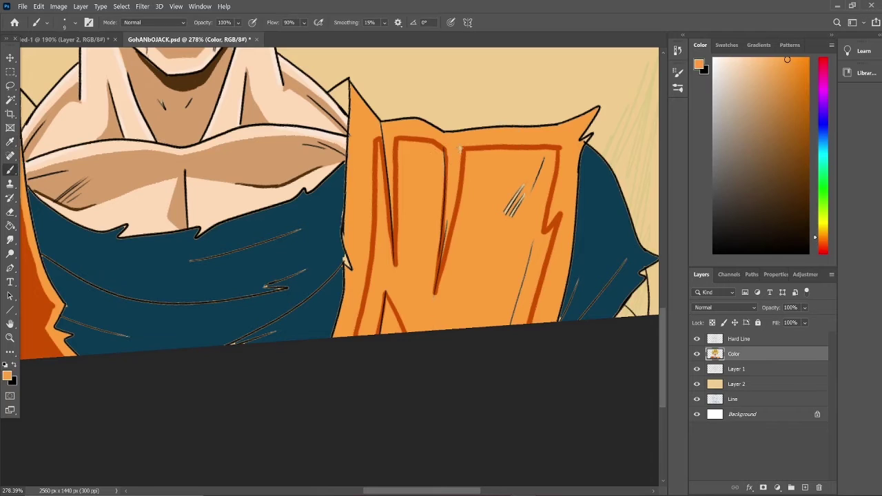
pyautogui.press('g')
pyautogui.click(724, 45)
pyautogui.click(422, 210)
pyautogui.press('b')
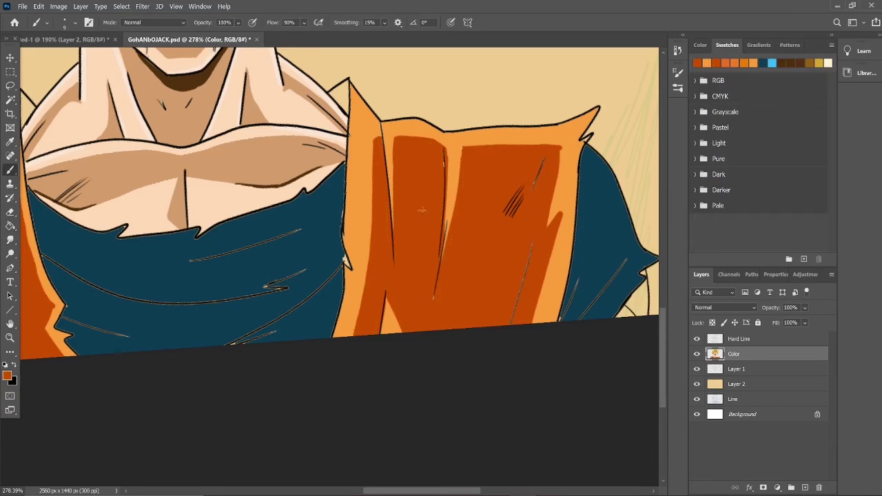
# Step: Select the small collar pieces beside the neck from the Hard Line layer and fill them red-orange on the Color layer
pyautogui.click(739, 338)
pyautogui.click(11, 100)
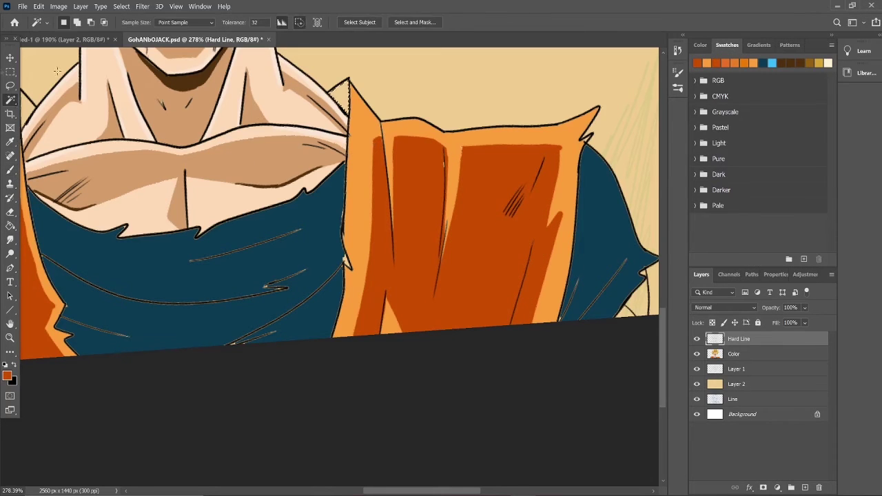
pyautogui.click(28, 114)
pyautogui.click(732, 354)
pyautogui.press('g')
pyautogui.scroll(-5, 24, 101)
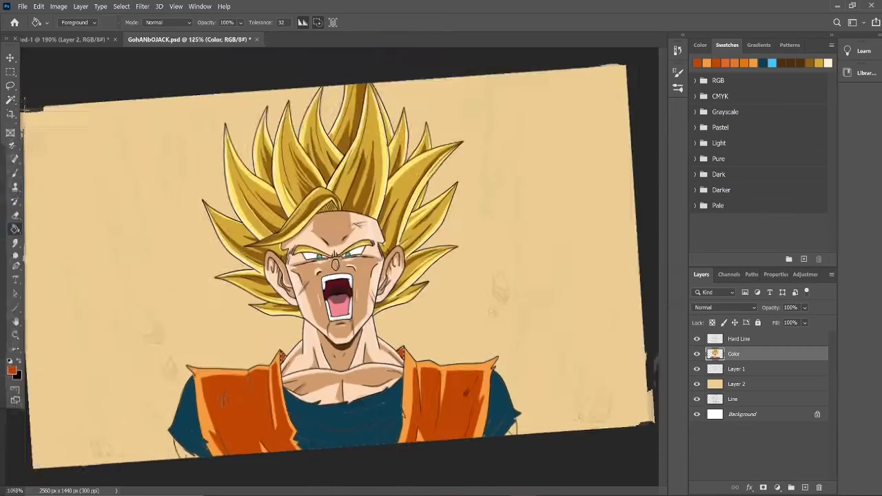
# Step: Clear the selection, choose a golden yellow-orange, and refill the light edge areas of both vest panels
pyautogui.scroll(4, 24, 101)
pyautogui.click(700, 44)
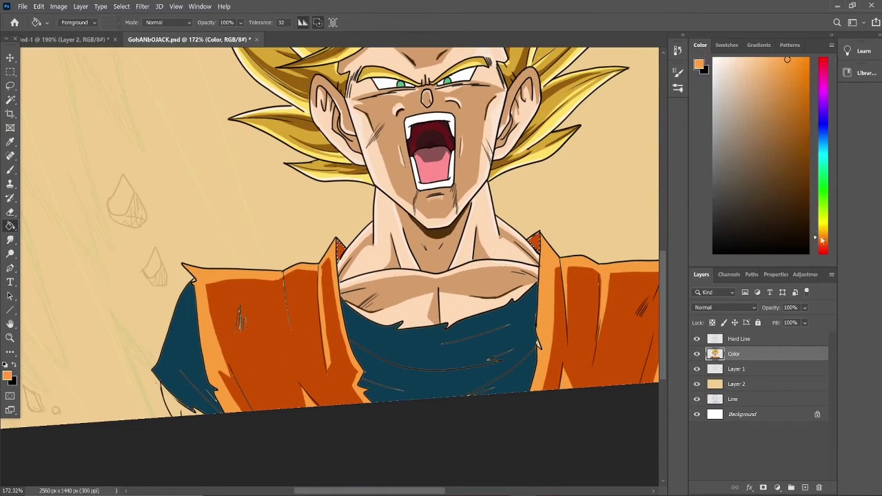
pyautogui.click(782, 58)
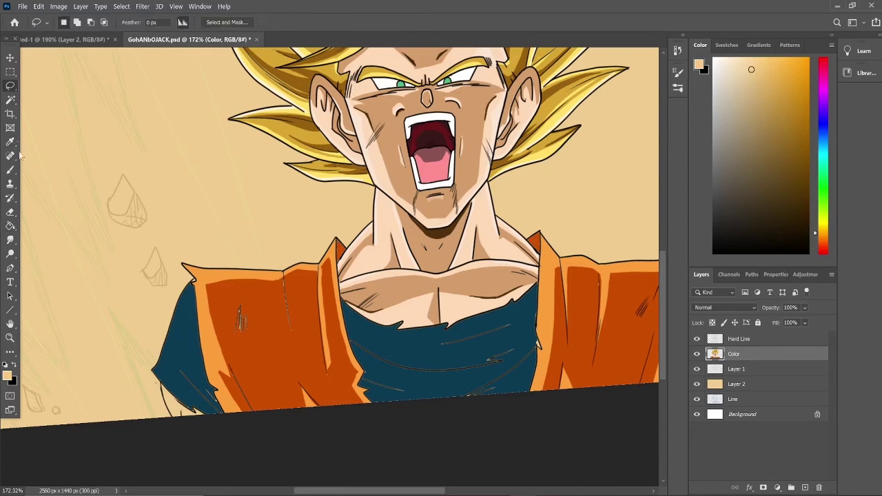
pyautogui.keyDown('alt'); pyautogui.click(212, 277); pyautogui.keyUp('alt')
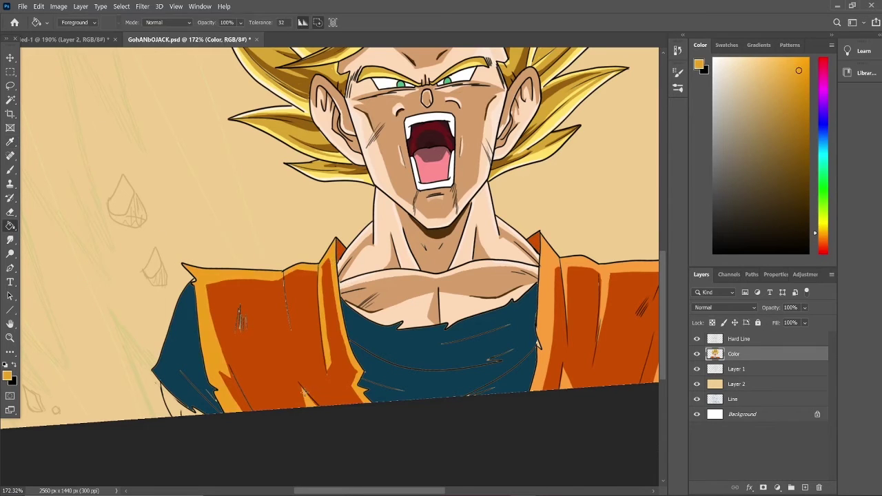
pyautogui.hscroll(2, 217, 262)
# Step: Try darker gold and orange fills on the vest panels' shadow areas, undoing the test fills
pyautogui.click(795, 91)
pyautogui.click(539, 329)
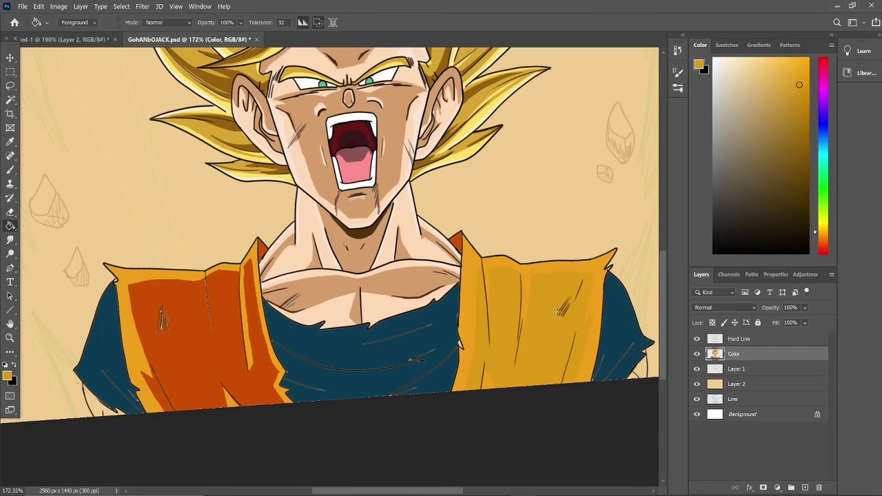
pyautogui.hotkey('ctrl', 'z')
pyautogui.click(538, 330)
pyautogui.hotkey('ctrl', 'z')
pyautogui.click(538, 330)
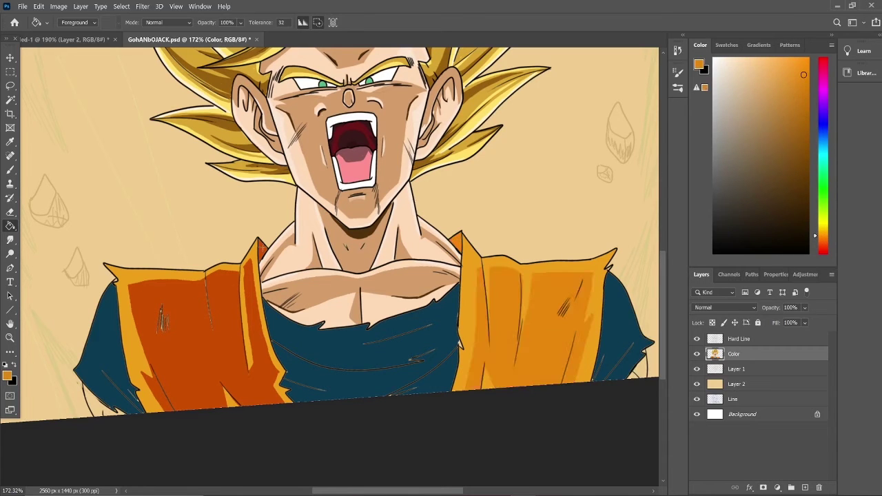
pyautogui.click(228, 335)
pyautogui.scroll(-3, 228, 335)
pyautogui.hotkey('ctrl', 'z')
pyautogui.hotkey('ctrl', 'z')
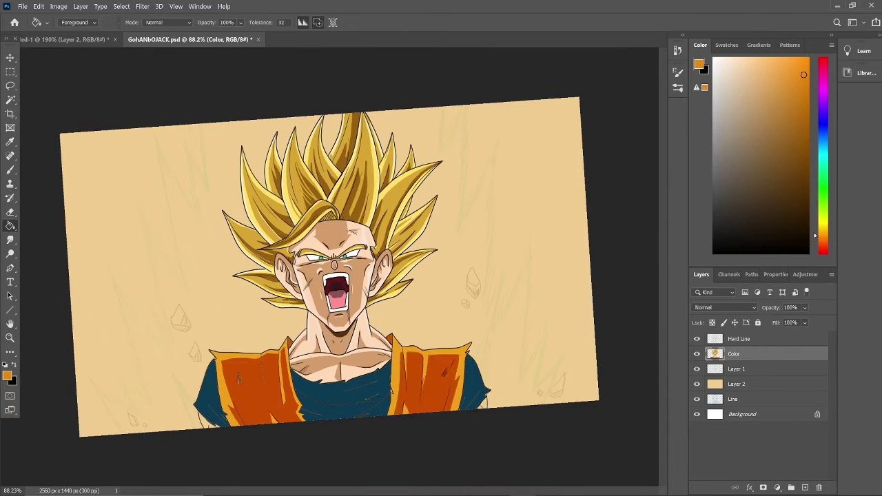
# Step: Choose a brighter orange and fill the red-orange shadow areas of both vest panels with it
pyautogui.click(801, 68)
pyautogui.click(227, 365)
pyautogui.click(435, 395)
# Step: Choose a brownish orange and brush deeper shadows along the folds and inner edges of the left vest panel
pyautogui.scroll(5, 435, 395)
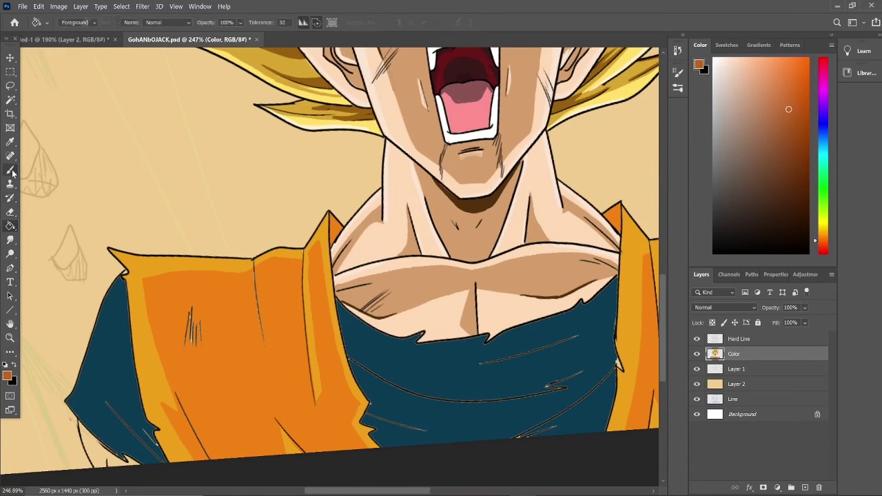
pyautogui.click(11, 170)
pyautogui.moveTo(252, 277); pyautogui.dragTo(264, 341)
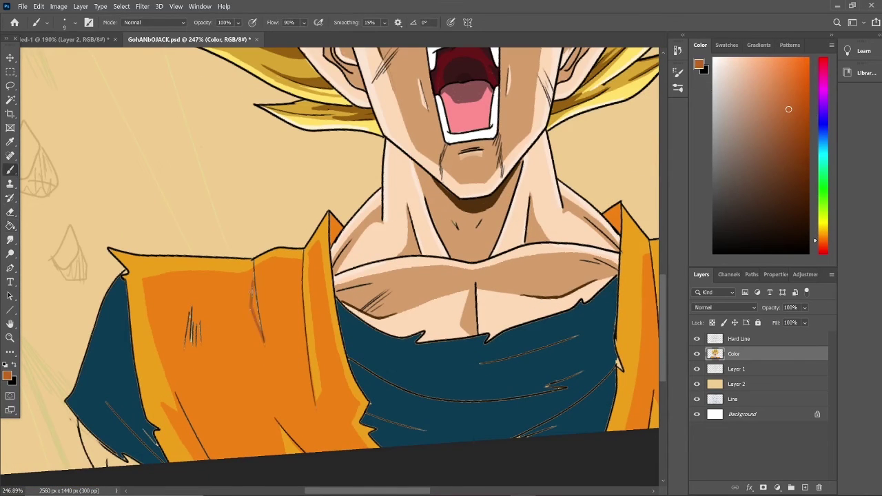
pyautogui.moveTo(309, 383); pyautogui.dragTo(301, 268)
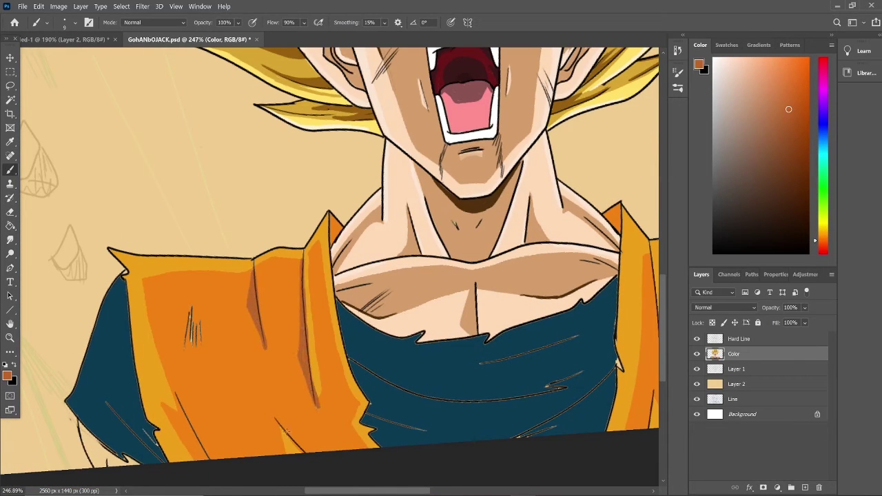
pyautogui.moveTo(224, 457); pyautogui.dragTo(185, 409)
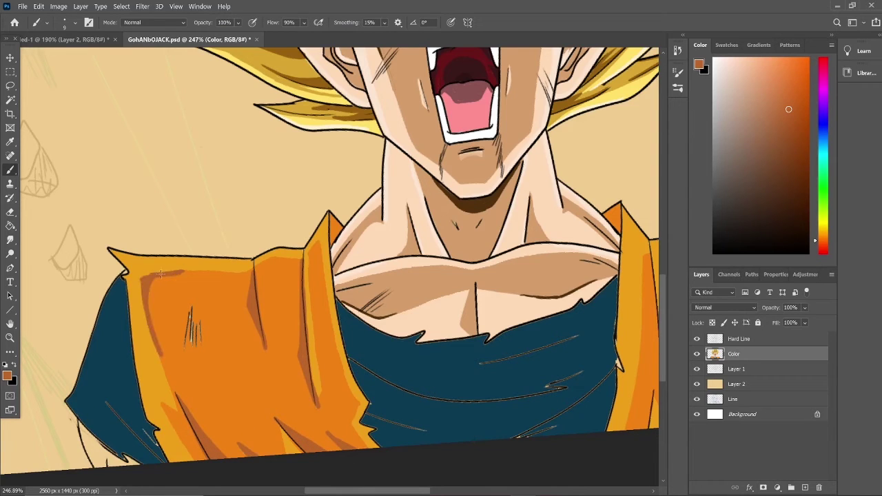
pyautogui.moveTo(309, 253); pyautogui.dragTo(317, 405)
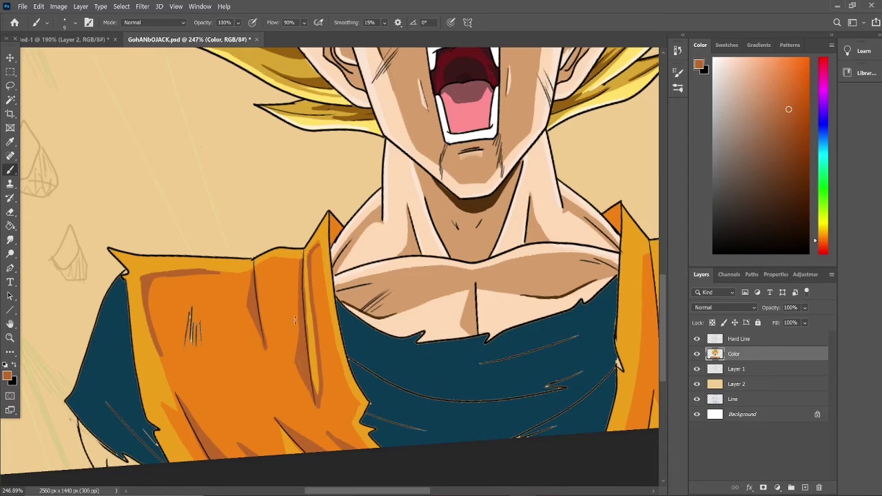
# Step: Brush brownish-orange shadows along the folds and upper inner edges of the right vest panel
pyautogui.moveTo(339, 447); pyautogui.dragTo(44, 427)
pyautogui.moveTo(360, 276); pyautogui.dragTo(359, 365)
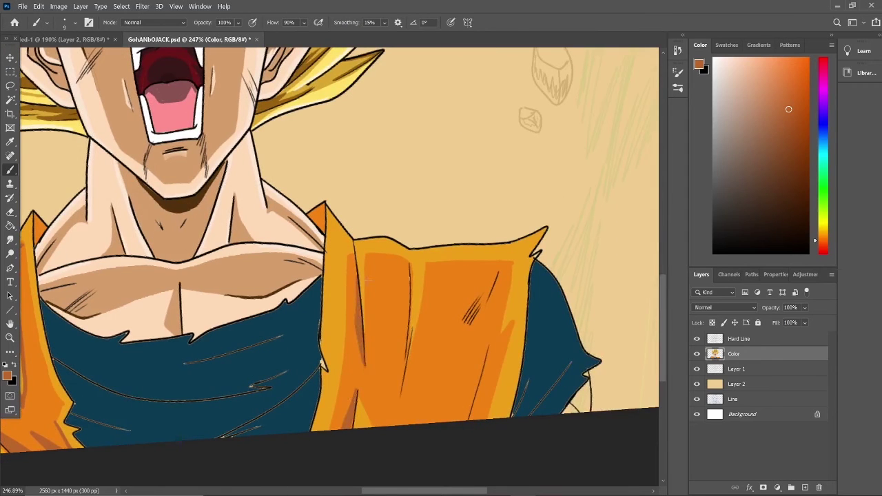
pyautogui.moveTo(396, 256); pyautogui.dragTo(402, 383)
pyautogui.moveTo(413, 290); pyautogui.dragTo(407, 365)
pyautogui.moveTo(487, 346); pyautogui.dragTo(478, 420)
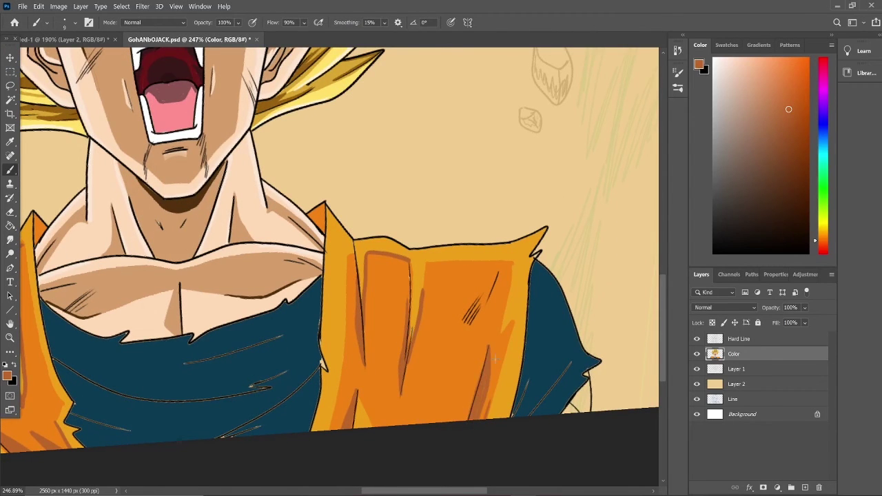
# Step: Choose a brighter teal blue and refill the undershirt and both sleeves with it
pyautogui.scroll(-5, 482, 385)
pyautogui.scroll(2, 495, 359)
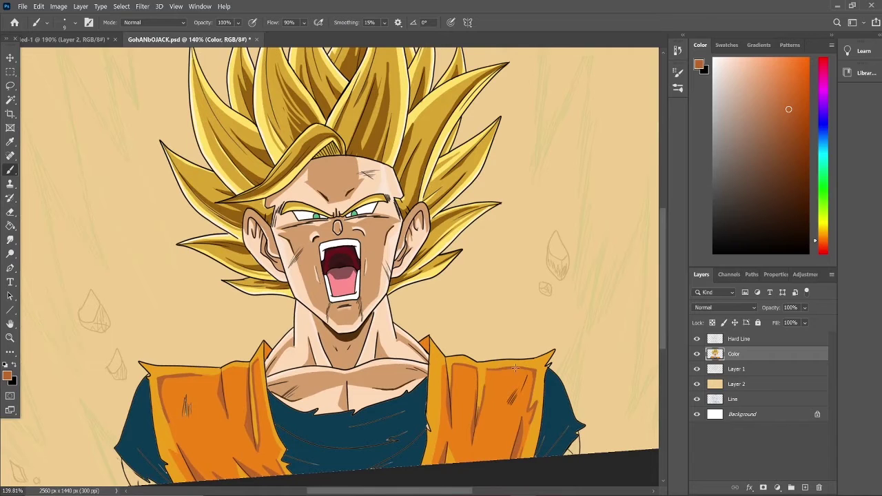
pyautogui.press('g')
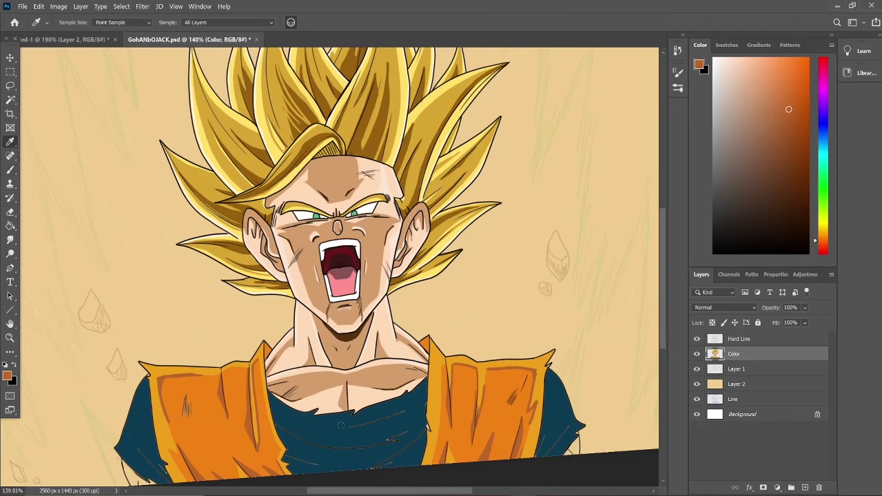
pyautogui.click(822, 142)
pyautogui.click(780, 152)
pyautogui.hotkey('shift', 'g')
pyautogui.click(348, 427)
pyautogui.click(141, 414)
pyautogui.click(557, 413)
# Step: Choose a muted grayish blue and brush shadows beneath the lower fold lines of the undershirt
pyautogui.click(765, 173)
pyautogui.click(10, 170)
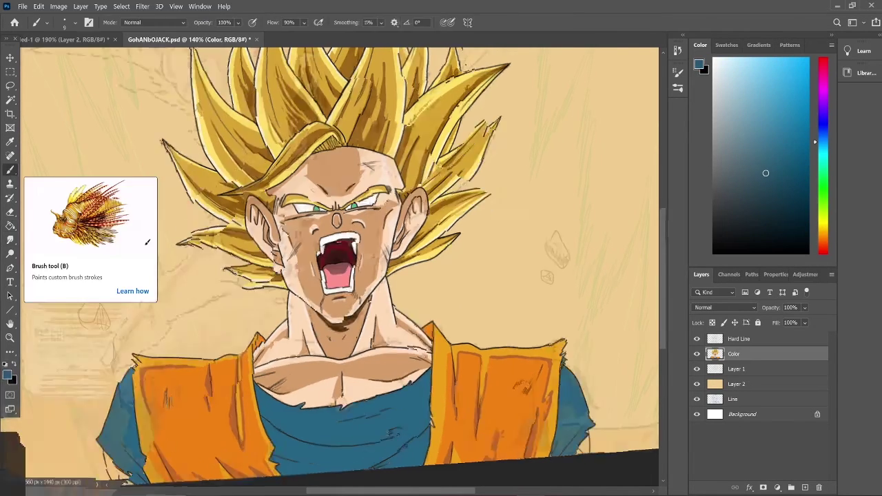
pyautogui.scroll(4, 177, 384)
pyautogui.moveTo(255, 369)
pyautogui.mouseDown()
pyautogui.moveTo(148, 341)
pyautogui.moveTo(163, 370)
pyautogui.mouseUp()
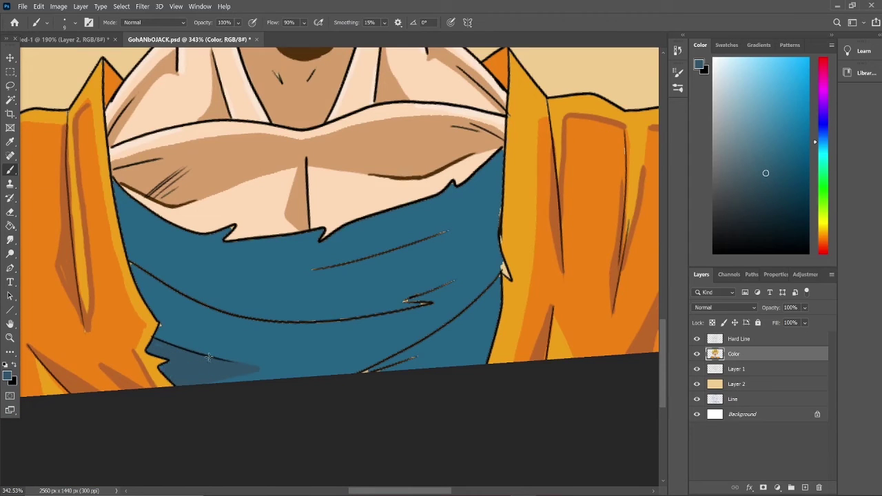
pyautogui.moveTo(258, 381)
pyautogui.mouseDown()
pyautogui.moveTo(327, 359)
pyautogui.moveTo(219, 384)
pyautogui.moveTo(332, 367)
pyautogui.moveTo(390, 326)
pyautogui.moveTo(414, 364)
pyautogui.moveTo(426, 358)
pyautogui.moveTo(493, 282)
pyautogui.moveTo(450, 346)
pyautogui.mouseUp()
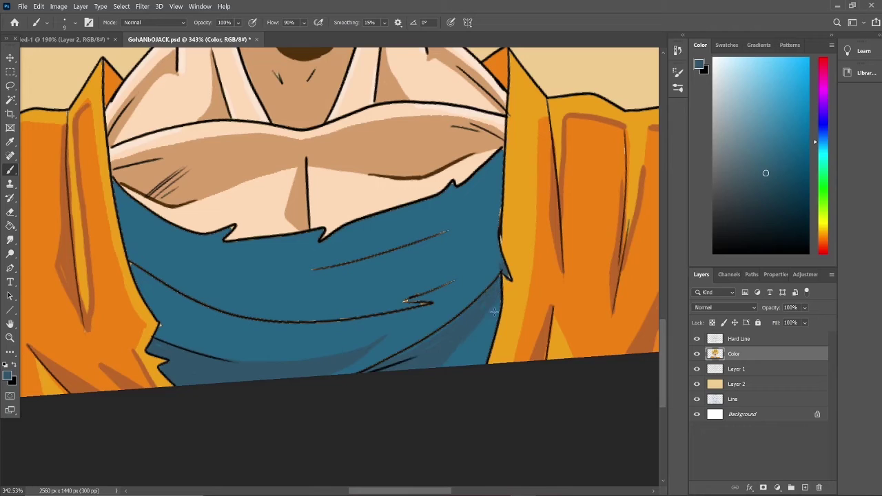
# Step: Brush muted-blue shadows along the undershirt's upper and middle folds and beside the vest edges
pyautogui.moveTo(127, 201)
pyautogui.mouseDown()
pyautogui.moveTo(239, 287)
pyautogui.moveTo(328, 318)
pyautogui.moveTo(130, 258)
pyautogui.moveTo(205, 290)
pyautogui.moveTo(332, 319)
pyautogui.mouseUp()
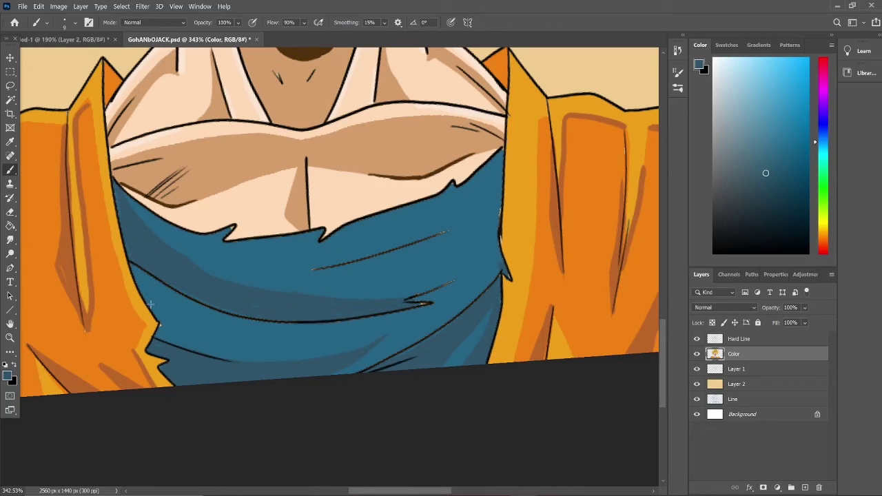
pyautogui.moveTo(151, 304); pyautogui.dragTo(216, 334)
pyautogui.moveTo(354, 253)
pyautogui.mouseDown()
pyautogui.moveTo(391, 266)
pyautogui.moveTo(358, 261)
pyautogui.mouseUp()
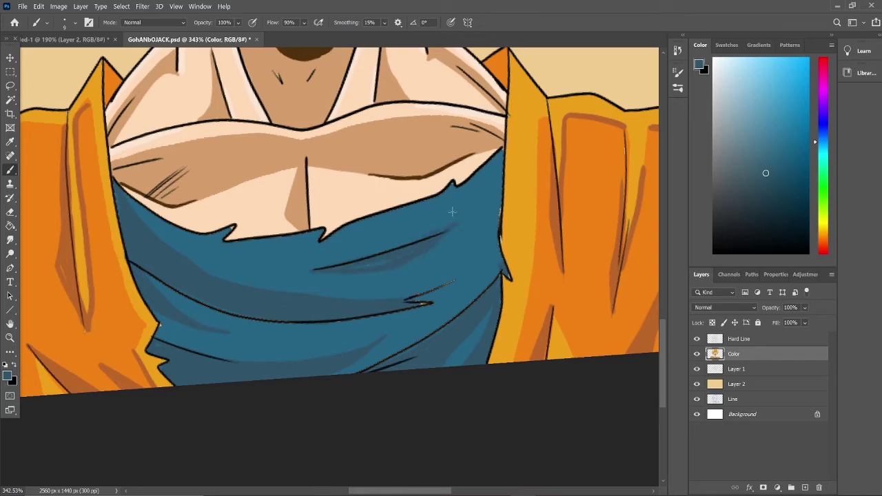
pyautogui.moveTo(498, 213)
pyautogui.mouseDown()
pyautogui.moveTo(491, 256)
pyautogui.moveTo(469, 290)
pyautogui.mouseUp()
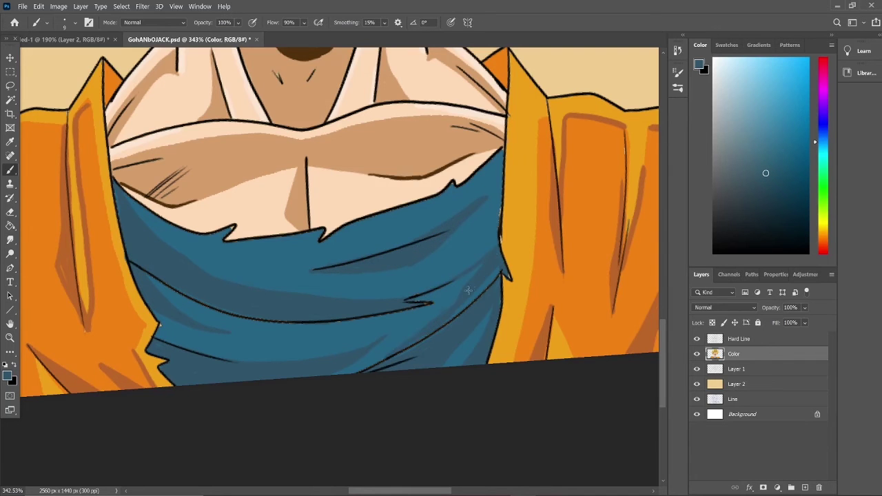
# Step: Brush muted-blue shadows along the left sleeve's fold lines and beside the vest edge
pyautogui.scroll(-5, 527, 241)
pyautogui.scroll(3, 527, 241)
pyautogui.press('l')
pyautogui.scroll(-2, 276, 276)
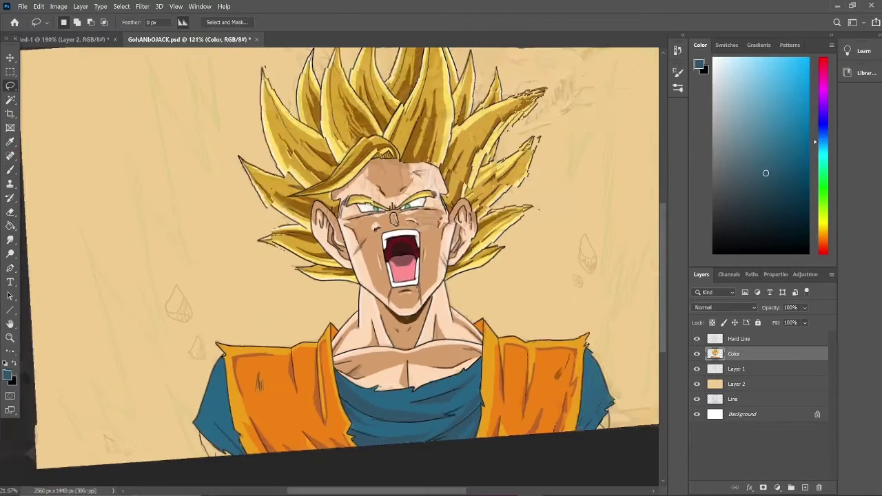
pyautogui.scroll(4, 28, 423)
pyautogui.press('b')
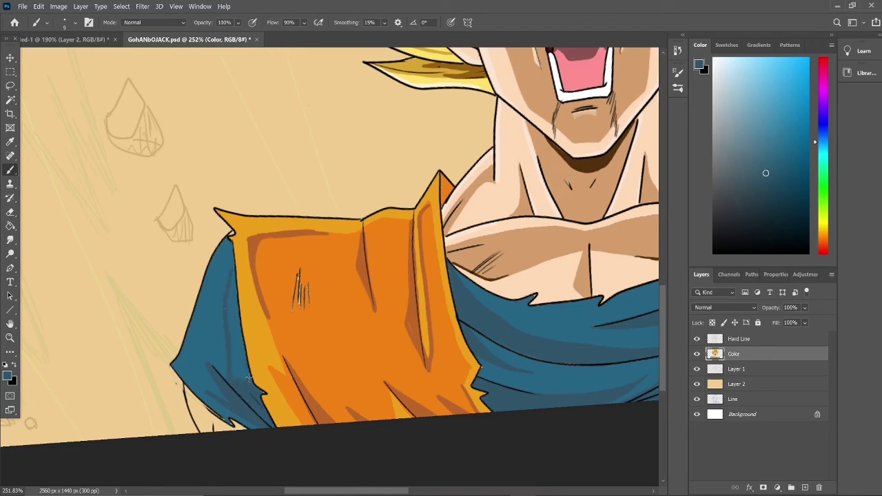
pyautogui.moveTo(250, 377); pyautogui.dragTo(225, 266)
# Step: Brush muted-blue shadows on the right sleeve, and choose a very dark navy to deepen its fold beside the vest
pyautogui.hscroll(10, 239, 298)
pyautogui.moveTo(497, 327); pyautogui.dragTo(467, 375)
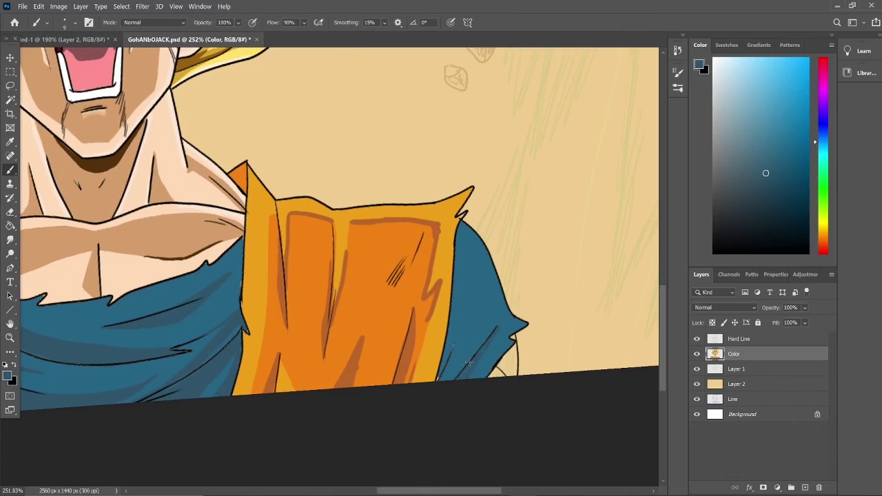
pyautogui.moveTo(474, 245); pyautogui.dragTo(444, 373)
pyautogui.moveTo(478, 334); pyautogui.dragTo(455, 379)
pyautogui.moveTo(471, 310); pyautogui.dragTo(456, 324)
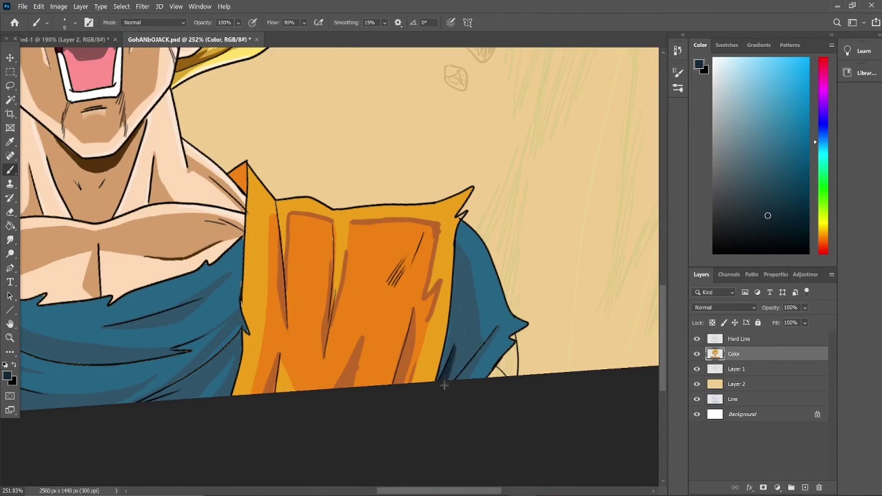
# Step: Brush the deepest dark navy shadows along the left sleeve's inner edge and in the undershirt folds beside the vest
pyautogui.hscroll(-9, 470, 321)
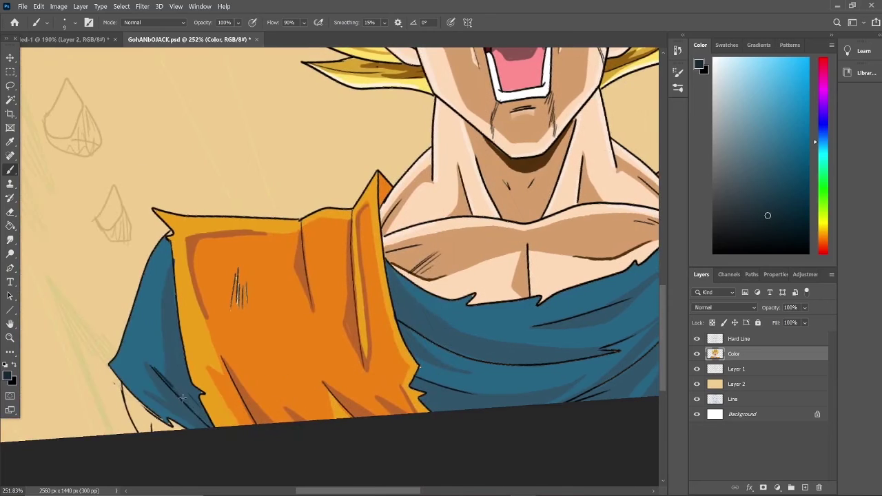
pyautogui.moveTo(210, 389); pyautogui.dragTo(193, 405)
pyautogui.moveTo(164, 268); pyautogui.dragTo(168, 370)
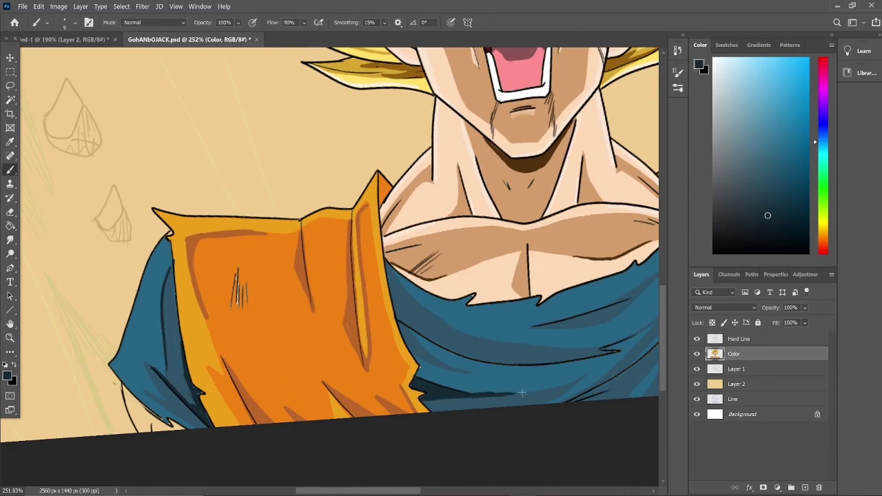
pyautogui.moveTo(441, 347); pyautogui.dragTo(396, 318)
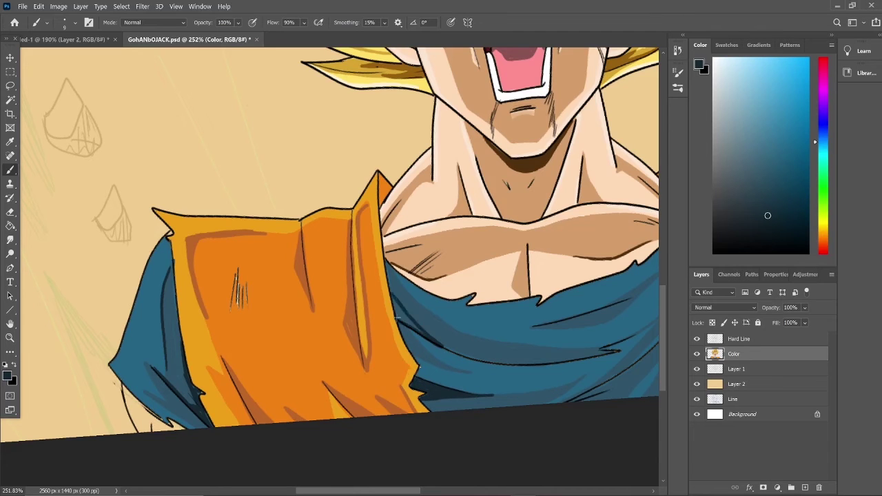
pyautogui.hscroll(5, 418, 332)
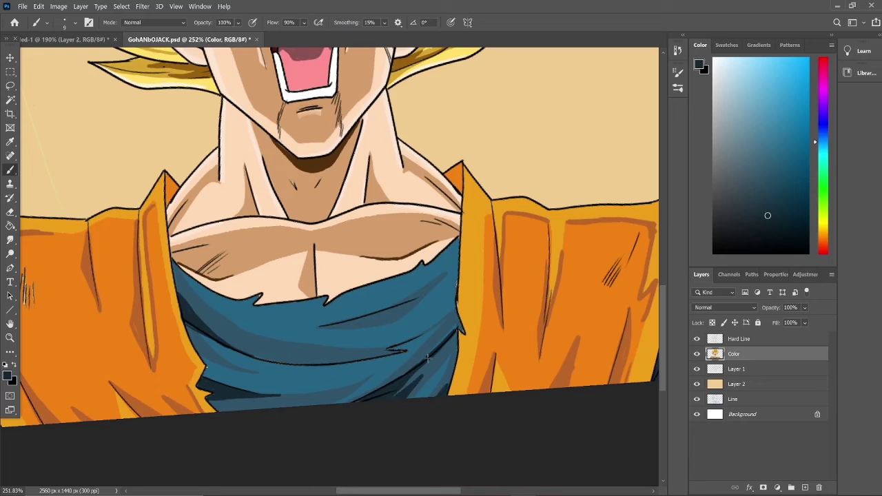
# Step: Brush a very dark navy shadow along the fold line on the right of the undershirt's upper chest
pyautogui.moveTo(412, 301); pyautogui.dragTo(352, 322)
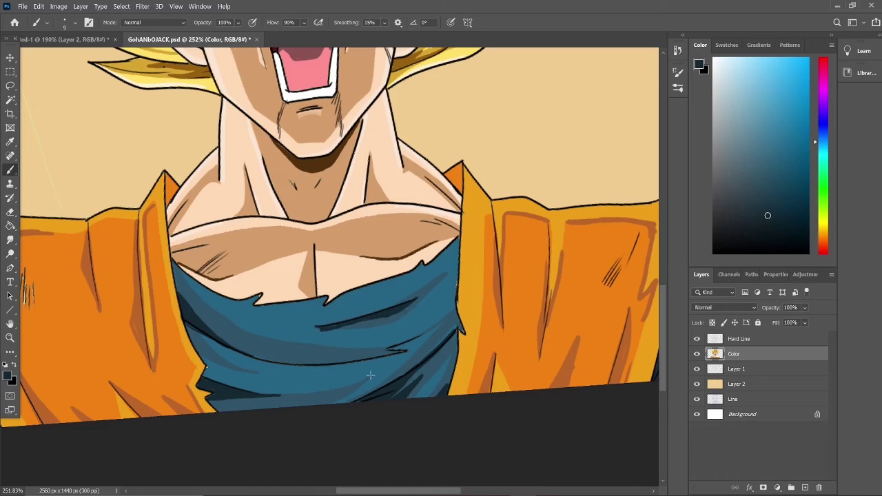
pyautogui.hotkey('ctrl', '0')
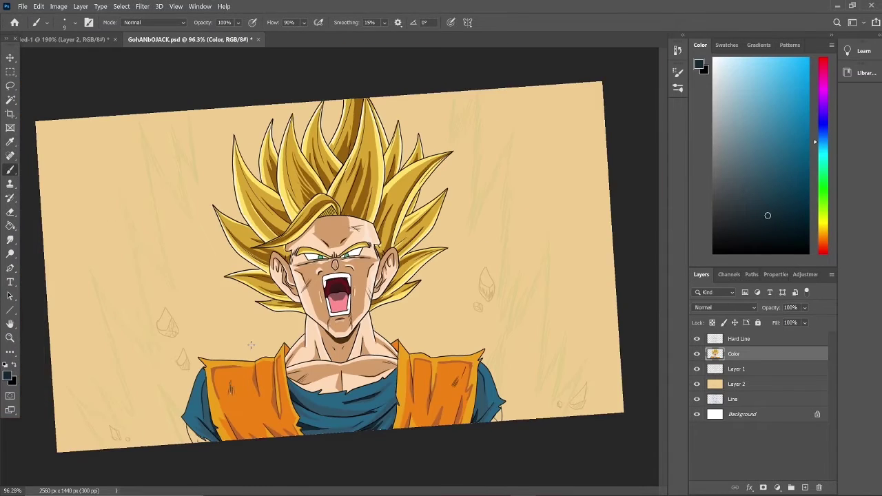
# Step: Select the exposed arm areas on the Hard Line layer and fill them with the sampled pale skin tone on the Color layer
pyautogui.click(739, 339)
pyautogui.press('w')
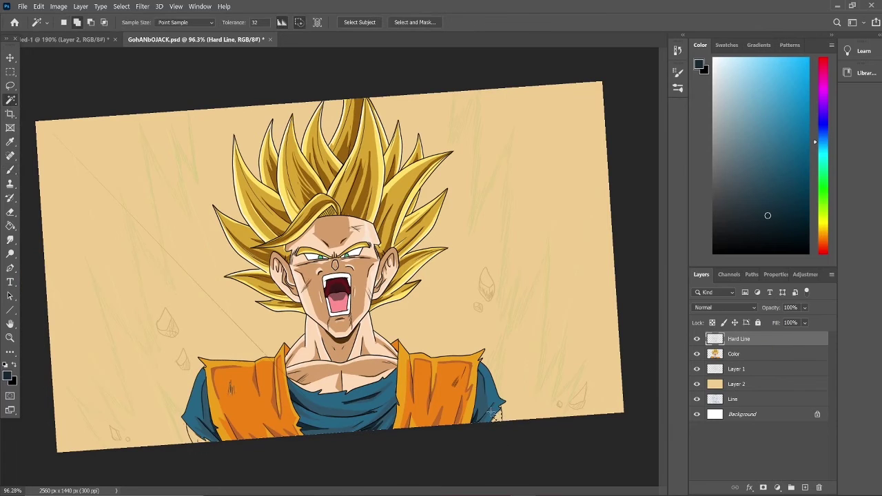
pyautogui.press('i')
pyautogui.click(379, 263)
pyautogui.hotkey('alt', '[')
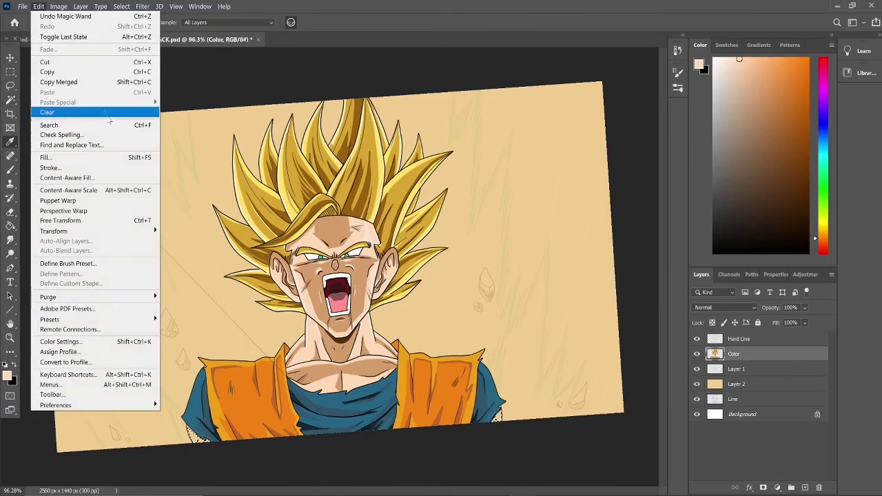
# Step: Brush tan shadows onto the exposed skin of both arms below the sleeves and clear the selection
pyautogui.click(10, 169)
pyautogui.scroll(5, 495, 427)
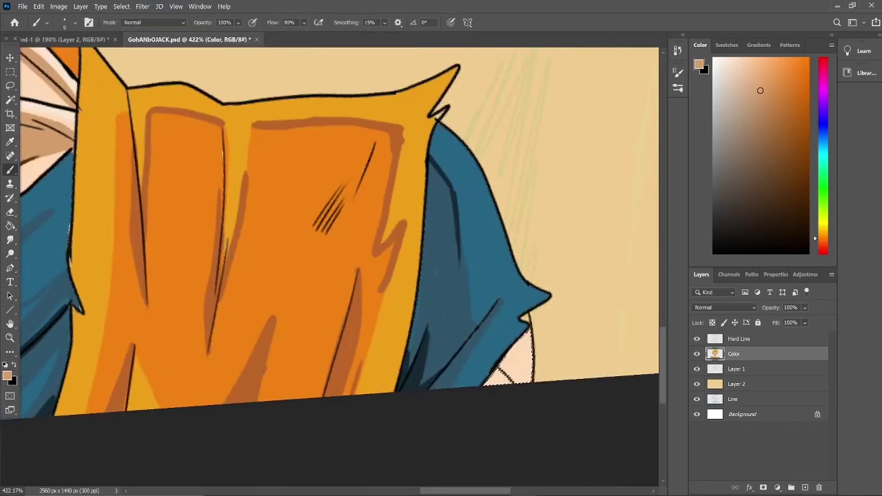
pyautogui.press('r')
pyautogui.moveTo(528, 336); pyautogui.dragTo(598, 369)
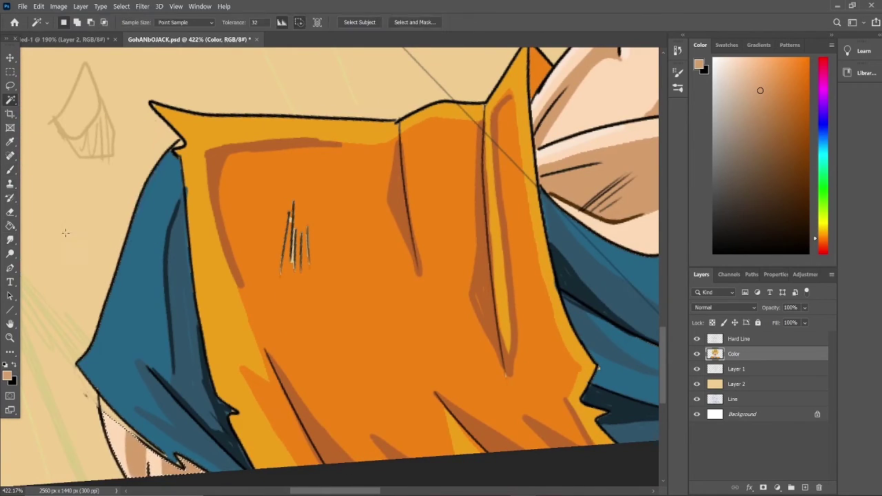
pyautogui.hotkey('ctrl', 'd')
# Step: Brush pale skin tone on the left arm along the sleeve hem, and add thin pale-pink lines beside the face shadows on Hard Line
pyautogui.keyDown('alt'); pyautogui.click(103, 408); pyautogui.keyUp('alt')
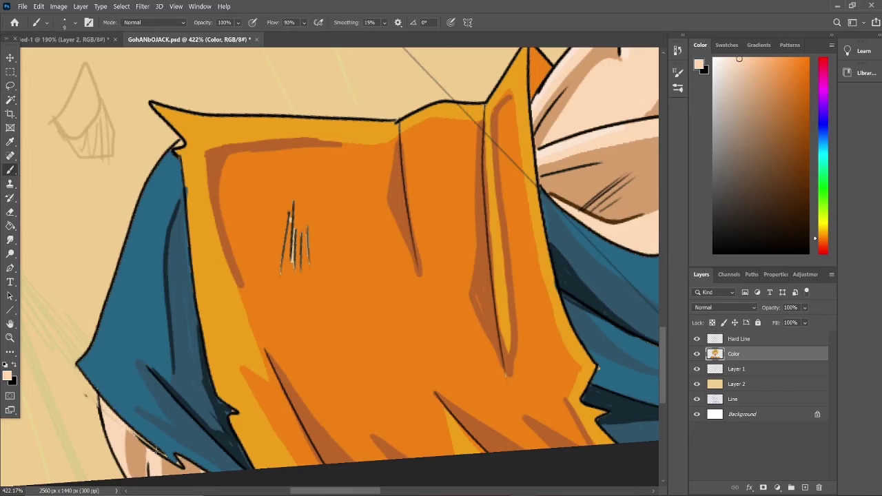
pyautogui.moveTo(158, 432); pyautogui.dragTo(315, 474)
pyautogui.hotkey('alt', ']')
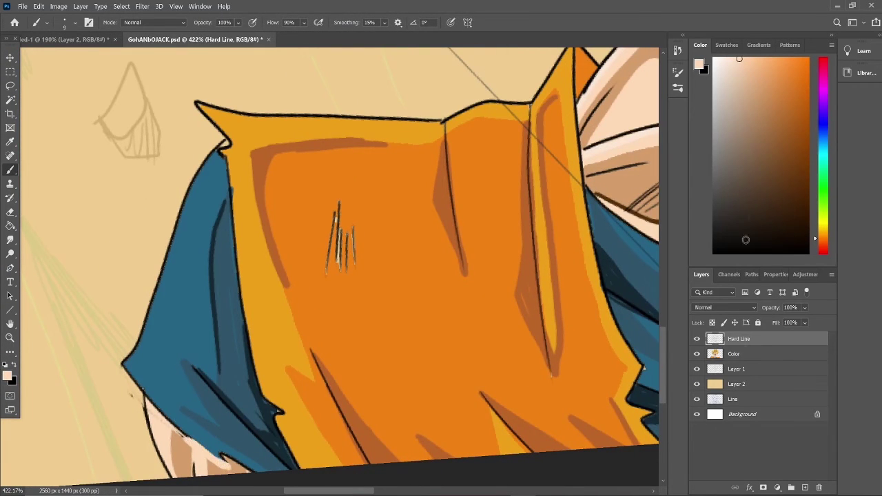
pyautogui.hotkey('alt', '[')
pyautogui.hotkey('alt', ']')
pyautogui.press('x')
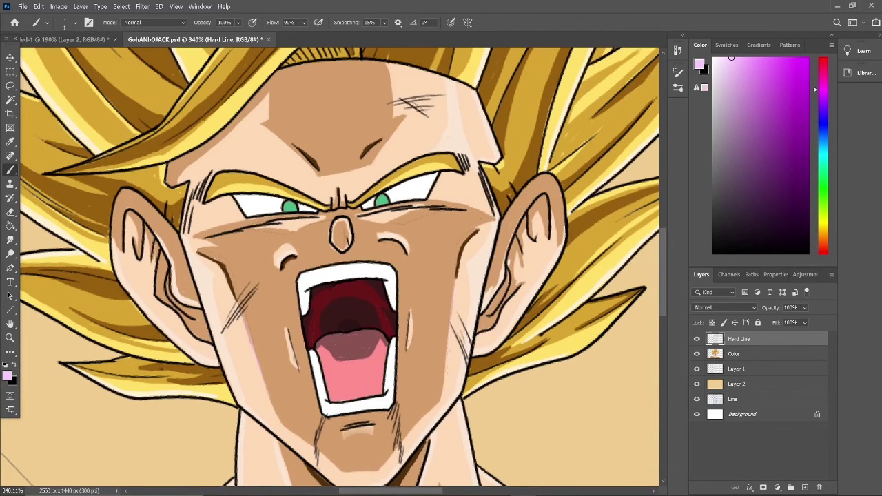
# Step: Choose a soft 21 px brush and dark brown, and softly deepen the shadows on the chest and neck
pyautogui.scroll(-4, 365, 172)
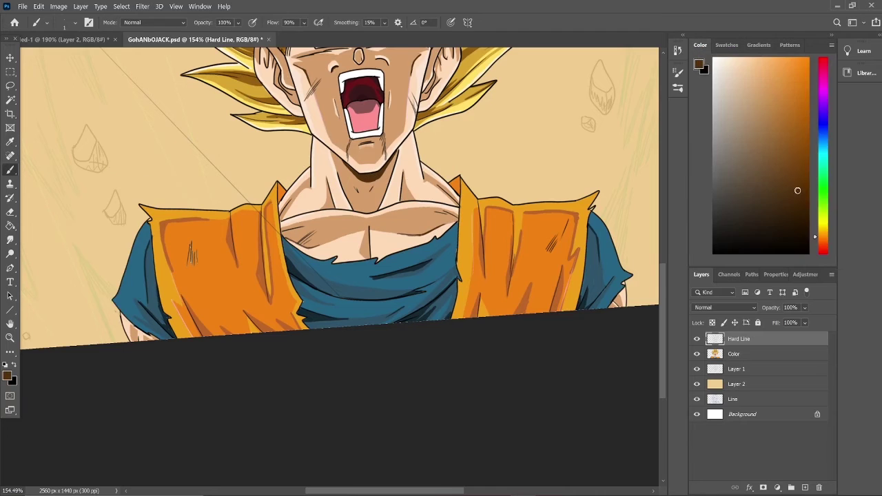
pyautogui.click(46, 22)
pyautogui.scroll(3, 126, 138)
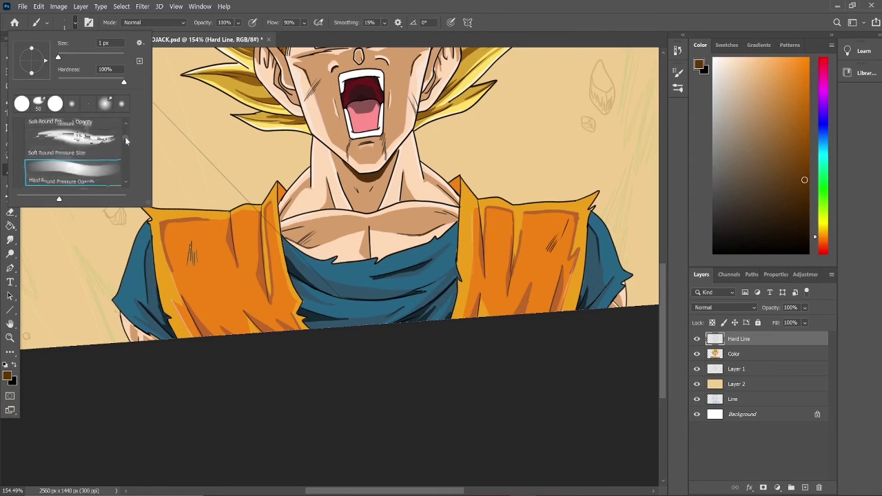
pyautogui.doubleClick(69, 172)
pyautogui.moveTo(310, 234)
pyautogui.mouseDown()
pyautogui.moveTo(296, 239)
pyautogui.moveTo(448, 214)
pyautogui.moveTo(289, 233)
pyautogui.moveTo(393, 229)
pyautogui.moveTo(361, 256)
pyautogui.mouseUp()
pyautogui.moveTo(337, 158)
pyautogui.mouseDown()
pyautogui.moveTo(390, 163)
pyautogui.moveTo(342, 162)
pyautogui.mouseUp()
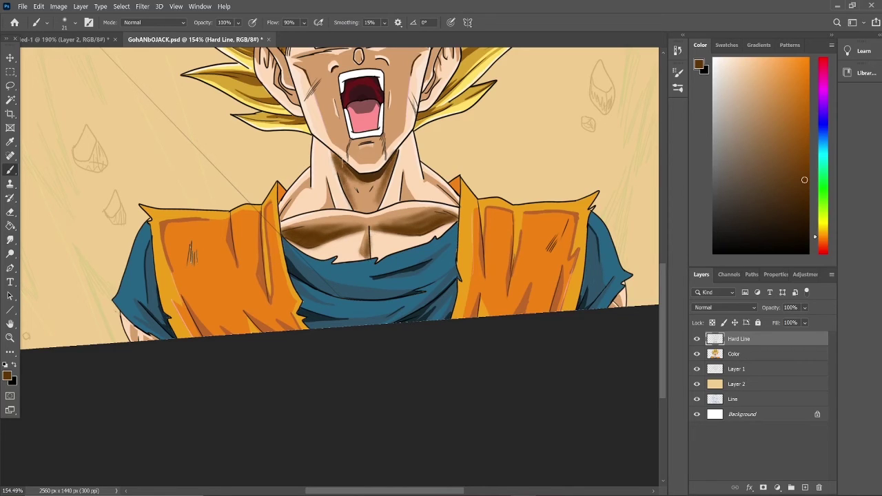
# Step: Brush soft dark-brown shadows down both cheeks and across the furrow above the eyebrows
pyautogui.scroll(5, 662, 202)
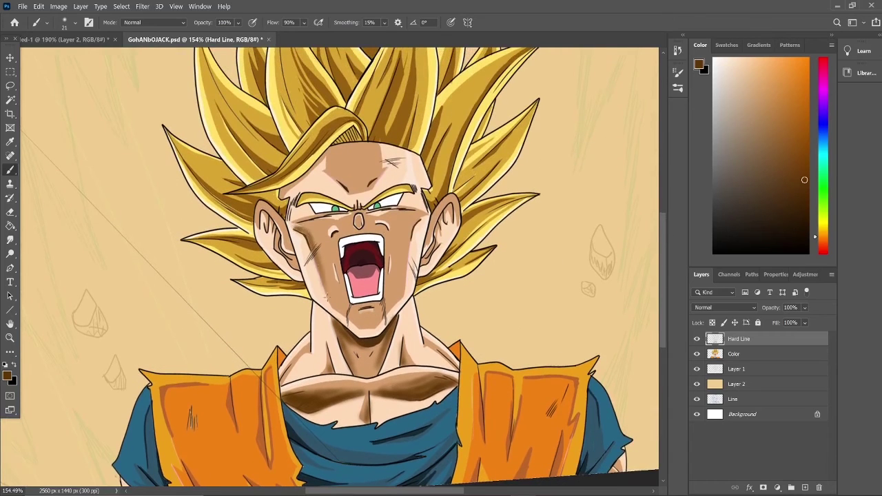
pyautogui.moveTo(420, 218)
pyautogui.mouseDown()
pyautogui.moveTo(404, 296)
pyautogui.moveTo(413, 210)
pyautogui.moveTo(398, 300)
pyautogui.mouseUp()
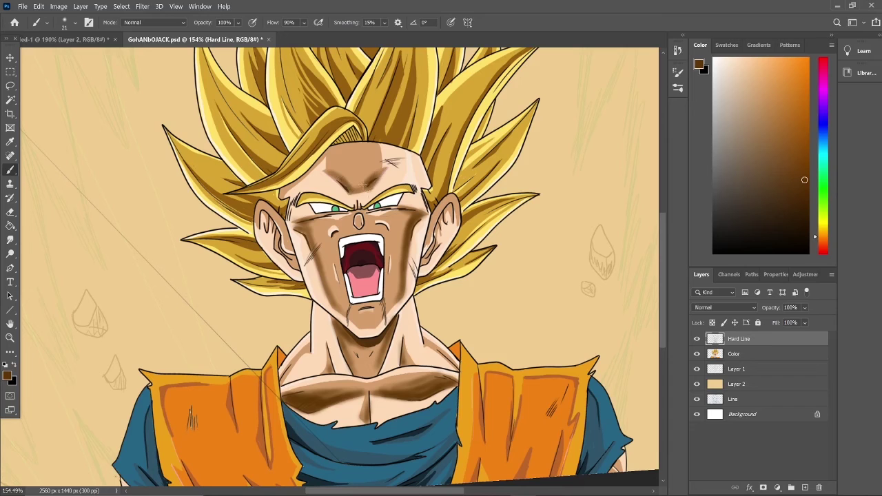
pyautogui.moveTo(363, 184)
pyautogui.mouseDown()
pyautogui.moveTo(348, 176)
pyautogui.moveTo(288, 195)
pyautogui.mouseUp()
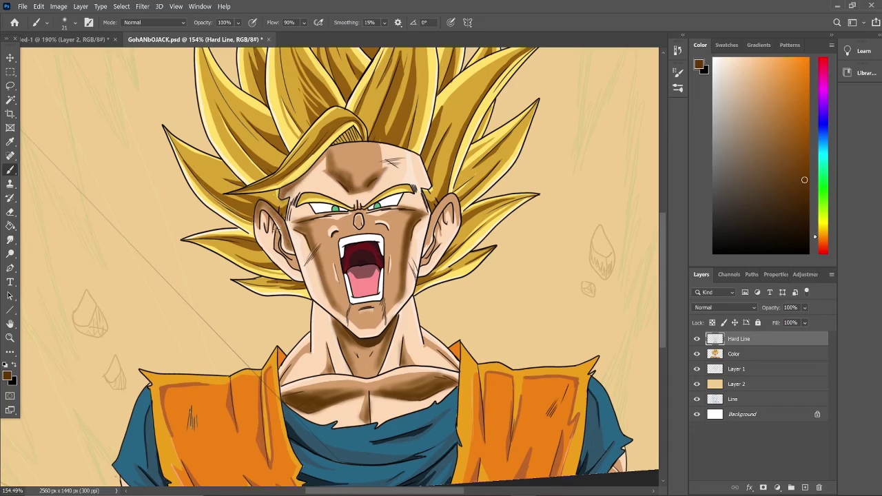
# Step: Brush soft dark-brown shadows inside the right ear, along the forehead shadow's edge and on the exposed left arm
pyautogui.moveTo(458, 195); pyautogui.dragTo(441, 219)
pyautogui.moveTo(440, 216); pyautogui.dragTo(432, 238)
pyautogui.moveTo(383, 147); pyautogui.dragTo(372, 181)
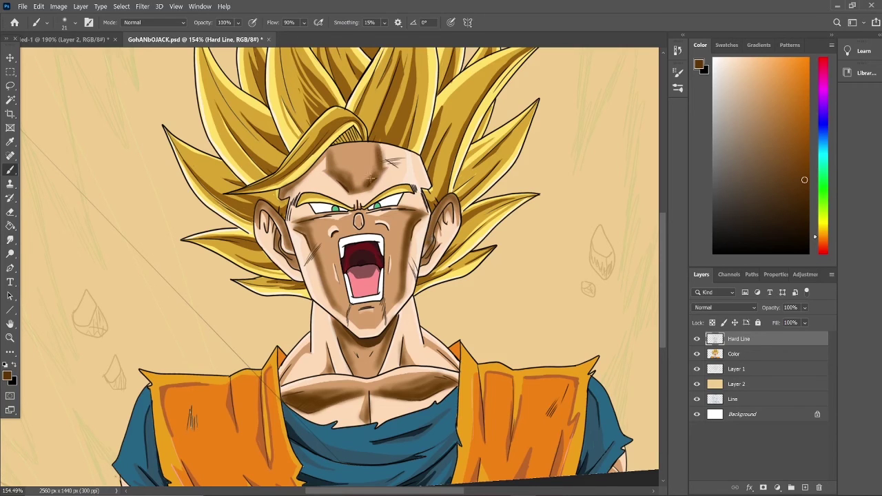
pyautogui.scroll(-2, 370, 456)
pyautogui.scroll(3, 370, 455)
pyautogui.hscroll(-5, 370, 455)
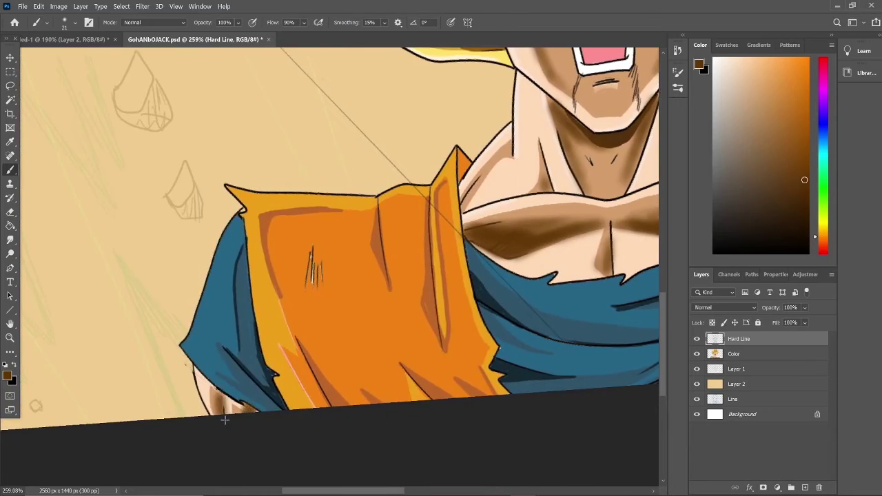
# Step: Brush soft golden-brown shading up through the hair spikes on the left side of the head
pyautogui.scroll(10, 223, 418)
pyautogui.moveTo(181, 247); pyautogui.dragTo(111, 169)
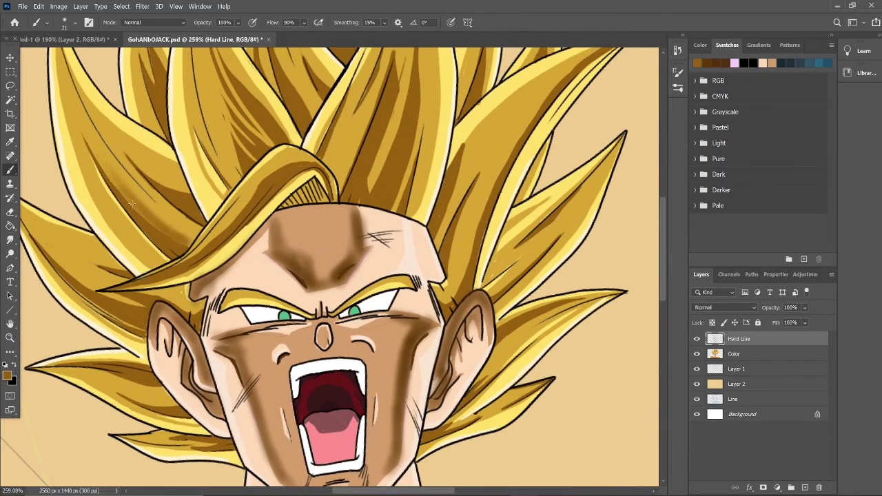
pyautogui.moveTo(135, 207); pyautogui.dragTo(72, 93)
pyautogui.moveTo(186, 190); pyautogui.dragTo(103, 124)
pyautogui.scroll(3, 241, 288)
pyautogui.moveTo(241, 288); pyautogui.dragTo(228, 199)
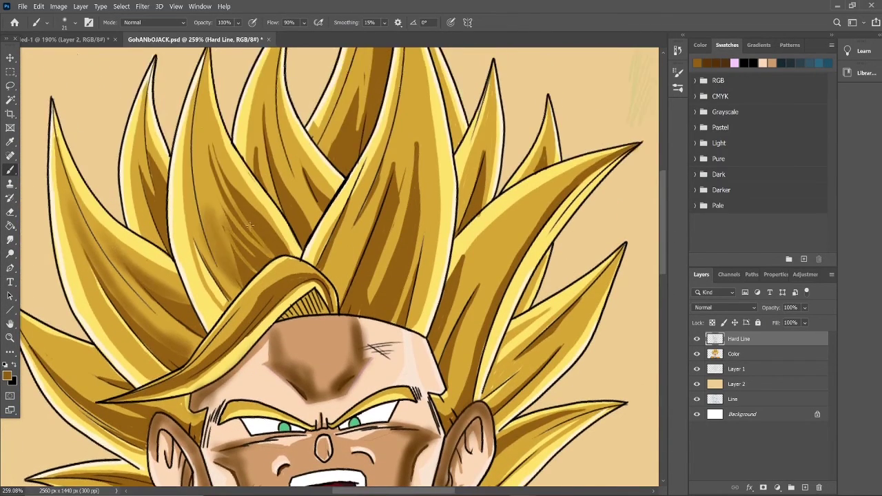
pyautogui.moveTo(255, 241); pyautogui.dragTo(196, 117)
pyautogui.moveTo(161, 251); pyautogui.dragTo(142, 114)
pyautogui.moveTo(310, 217); pyautogui.dragTo(292, 140)
# Step: Brush soft golden-brown shading through the large central hair spike above the forehead
pyautogui.moveTo(351, 303); pyautogui.dragTo(361, 55)
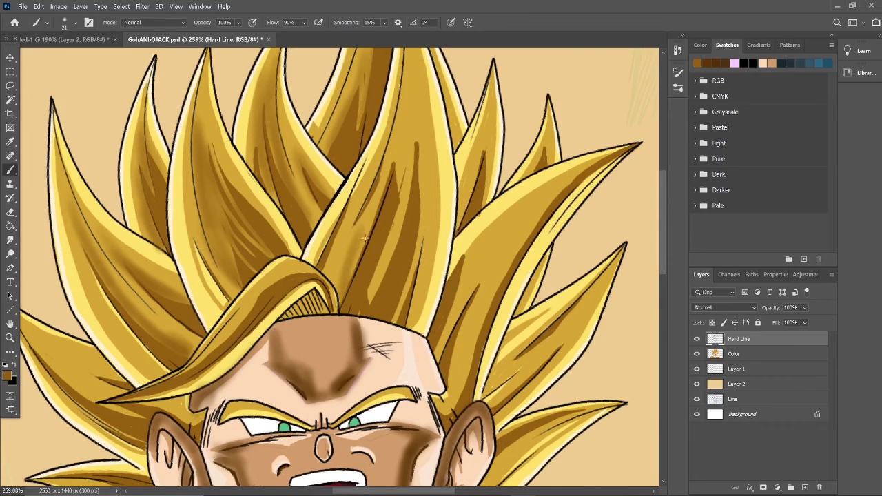
pyautogui.moveTo(385, 297); pyautogui.dragTo(372, 168)
pyautogui.moveTo(434, 324)
pyautogui.mouseDown()
pyautogui.moveTo(424, 69)
pyautogui.moveTo(419, 235)
pyautogui.mouseUp()
pyautogui.moveTo(422, 272); pyautogui.dragTo(426, 148)
# Step: Brush soft golden-brown shading through the hair spikes on the right side of the head
pyautogui.moveTo(441, 413); pyautogui.dragTo(486, 306)
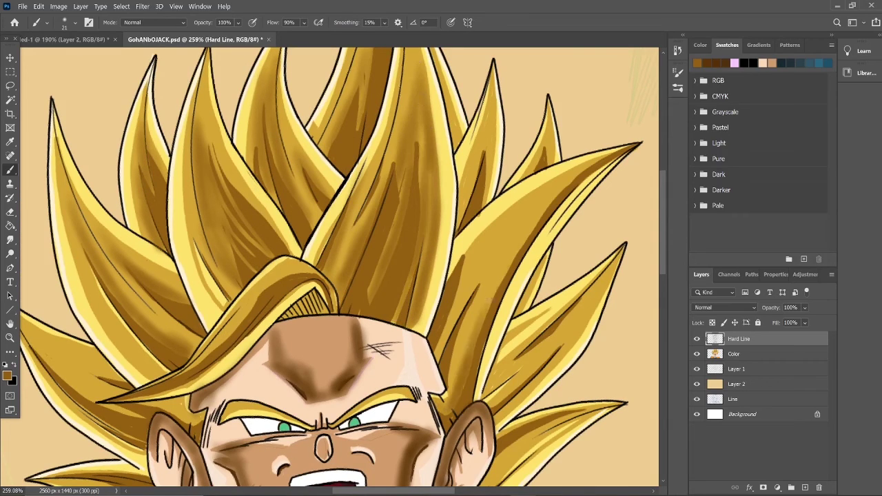
pyautogui.moveTo(469, 353); pyautogui.dragTo(513, 251)
pyautogui.moveTo(441, 365); pyautogui.dragTo(489, 224)
pyautogui.moveTo(467, 272); pyautogui.dragTo(579, 169)
pyautogui.moveTo(456, 310); pyautogui.dragTo(502, 227)
pyautogui.moveTo(455, 228); pyautogui.dragTo(490, 107)
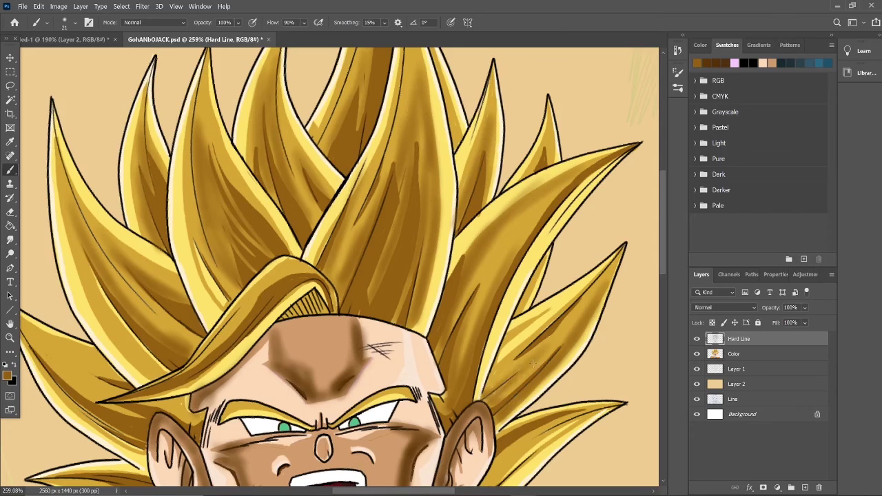
# Step: Brush soft golden-brown shading on the lower side hair spikes and the topmost spike at the canvas edge
pyautogui.scroll(-3, 330, 267)
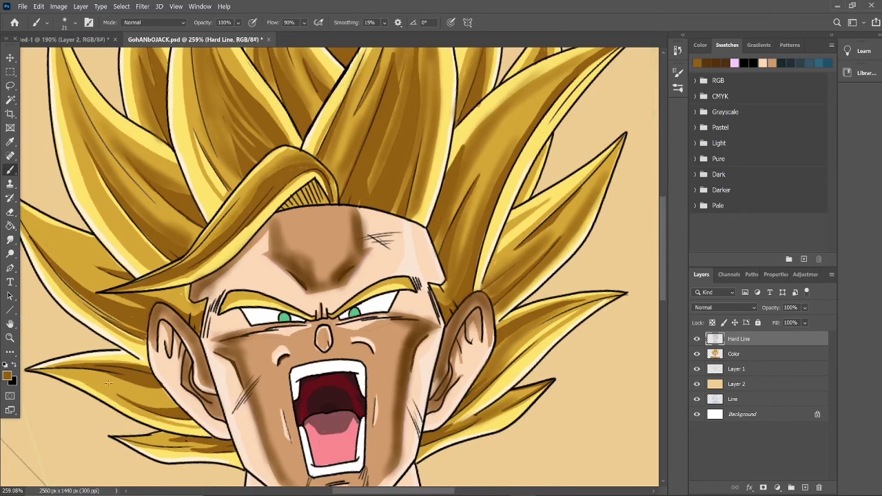
pyautogui.moveTo(28, 219); pyautogui.dragTo(78, 265)
pyautogui.scroll(6, 77, 265)
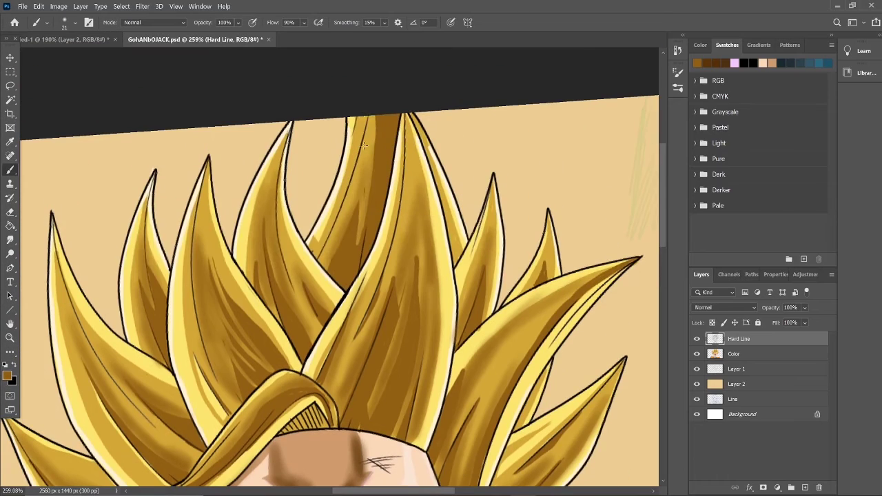
# Step: Sample the vest's rust-orange shadow color and softly blend the fold shadows on the left vest panel
pyautogui.scroll(-6, 657, 232)
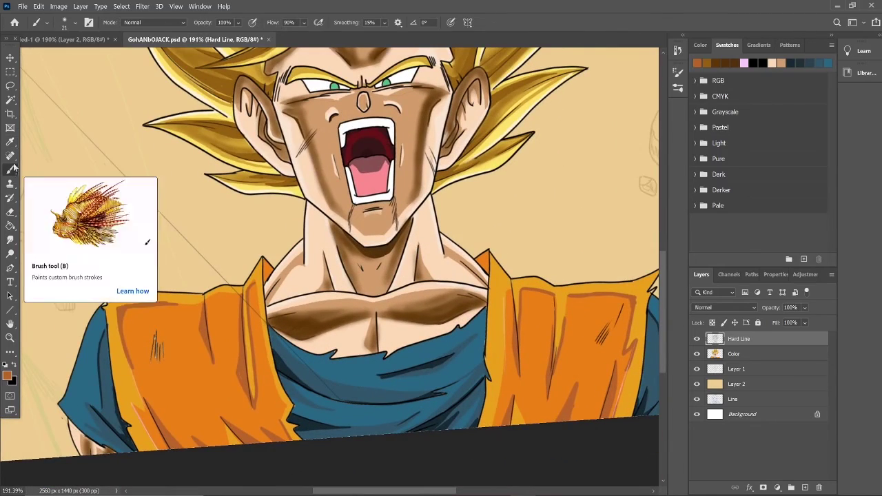
pyautogui.keyDown('alt'); pyautogui.click(128, 332); pyautogui.keyUp('alt')
pyautogui.moveTo(239, 410); pyautogui.dragTo(241, 293)
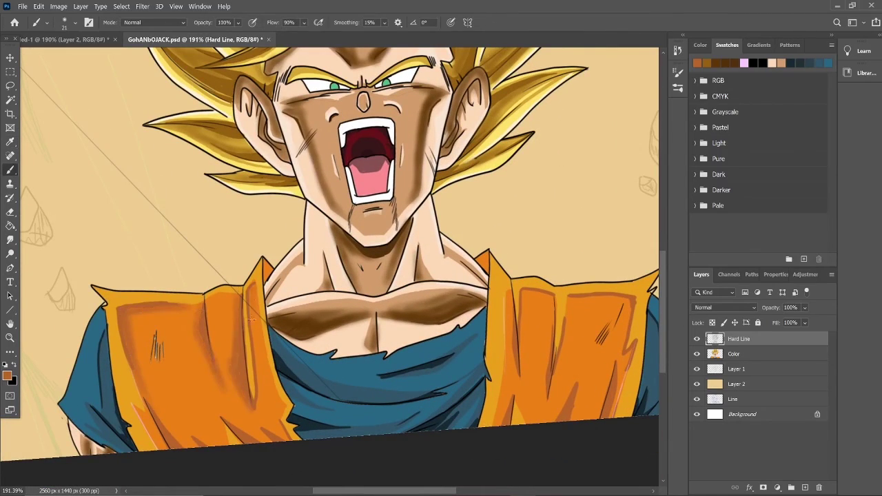
pyautogui.moveTo(256, 364); pyautogui.dragTo(251, 285)
pyautogui.moveTo(221, 449); pyautogui.dragTo(171, 390)
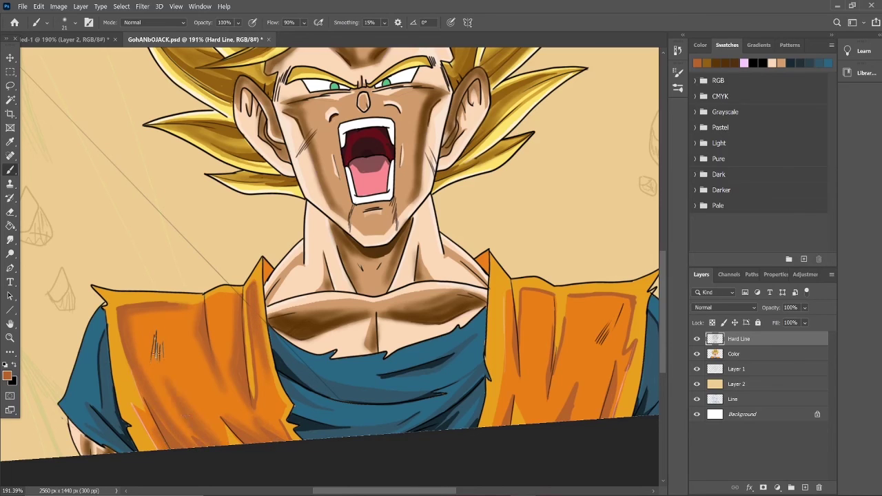
# Step: Brush soft rust-orange shading along the folds of the right vest panel
pyautogui.moveTo(505, 424)
pyautogui.mouseDown()
pyautogui.moveTo(527, 294)
pyautogui.moveTo(548, 416)
pyautogui.moveTo(624, 295)
pyautogui.moveTo(617, 400)
pyautogui.mouseUp()
pyautogui.moveTo(587, 355)
pyautogui.mouseDown()
pyautogui.moveTo(574, 391)
pyautogui.moveTo(585, 418)
pyautogui.mouseUp()
pyautogui.moveTo(557, 421); pyautogui.dragTo(516, 401)
# Step: Sample dark navy and brush soft shadows along the undershirt's left and lower folds
pyautogui.keyDown('alt'); pyautogui.click(272, 277); pyautogui.keyUp('alt')
pyautogui.moveTo(272, 277); pyautogui.dragTo(386, 354)
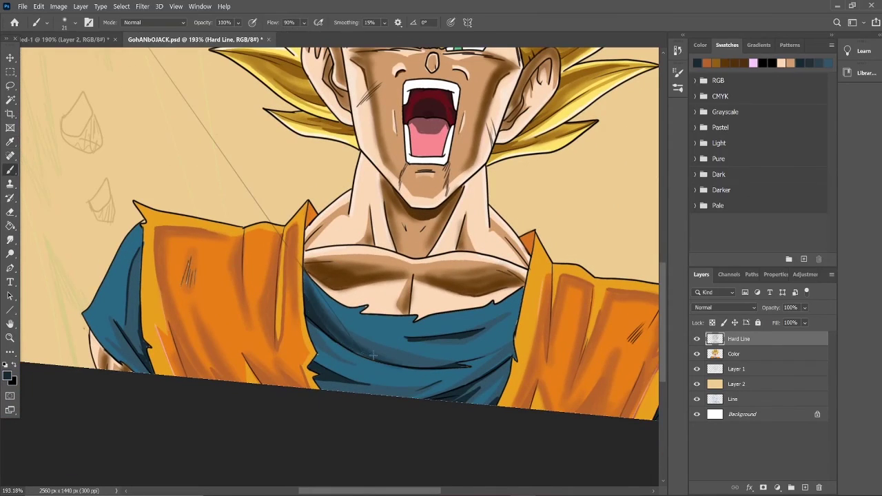
pyautogui.moveTo(307, 324); pyautogui.dragTo(407, 365)
pyautogui.moveTo(314, 385); pyautogui.dragTo(385, 389)
pyautogui.moveTo(458, 403); pyautogui.dragTo(500, 372)
pyautogui.moveTo(510, 403); pyautogui.dragTo(475, 376)
# Step: Brush soft dark navy shadows across the undershirt's upper folds and beside both vest edges
pyautogui.moveTo(513, 324); pyautogui.dragTo(500, 350)
pyautogui.moveTo(513, 303); pyautogui.dragTo(427, 345)
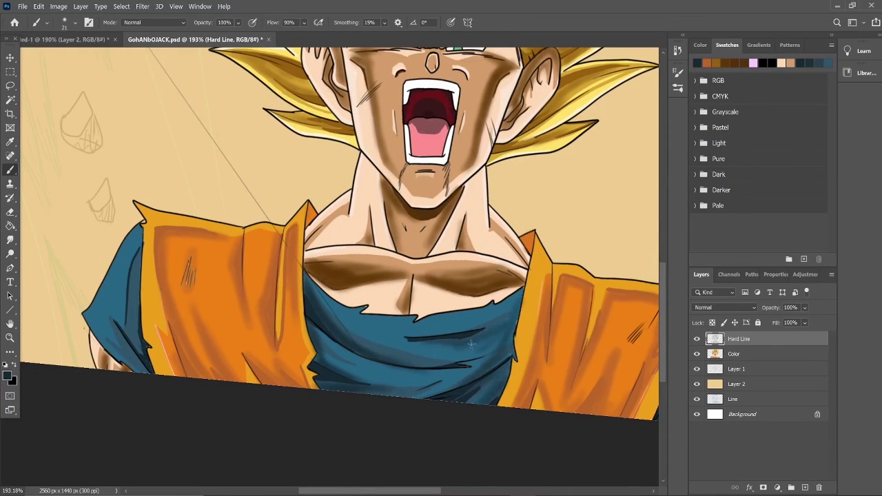
pyautogui.moveTo(510, 324); pyautogui.dragTo(383, 344)
pyautogui.moveTo(510, 307); pyautogui.dragTo(514, 365)
pyautogui.moveTo(318, 334)
pyautogui.mouseDown()
pyautogui.moveTo(455, 376)
pyautogui.moveTo(338, 386)
pyautogui.mouseUp()
pyautogui.moveTo(343, 284)
pyautogui.mouseDown()
pyautogui.moveTo(310, 318)
pyautogui.moveTo(432, 337)
pyautogui.mouseUp()
pyautogui.moveTo(343, 324)
pyautogui.mouseDown()
pyautogui.moveTo(451, 340)
pyautogui.moveTo(451, 310)
pyautogui.mouseUp()
# Step: Brush soft dark navy shading down the left sleeve beside the vest
pyautogui.moveTo(149, 376); pyautogui.dragTo(113, 289)
pyautogui.moveTo(141, 261); pyautogui.dragTo(120, 352)
pyautogui.moveTo(141, 243); pyautogui.dragTo(104, 341)
# Step: Brush soft dark navy shading over the right sleeve's folds and along its hem
pyautogui.hscroll(5, 138, 276)
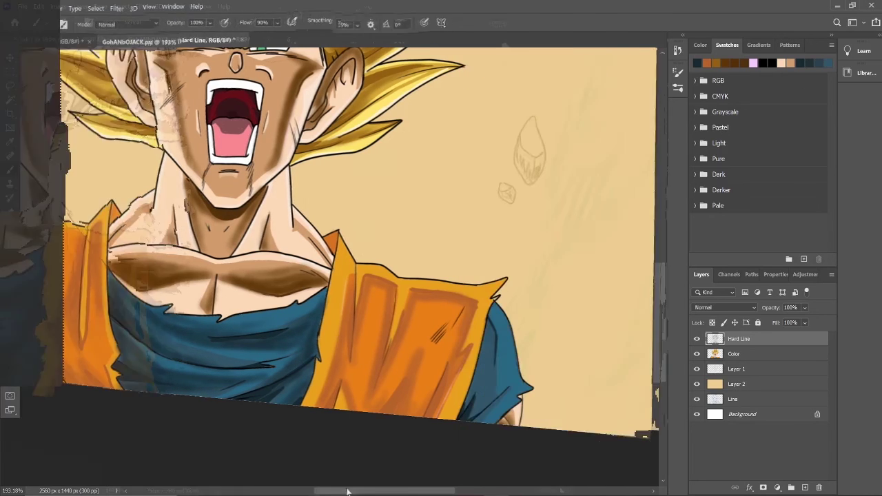
pyautogui.moveTo(358, 382); pyautogui.dragTo(317, 421)
pyautogui.moveTo(337, 329); pyautogui.dragTo(317, 403)
pyautogui.moveTo(348, 313); pyautogui.dragTo(334, 403)
pyautogui.moveTo(334, 327); pyautogui.dragTo(324, 391)
pyautogui.moveTo(321, 365); pyautogui.dragTo(313, 405)
# Step: Brush soft dark-brown shadows inside the left ear and along its lower edge
pyautogui.scroll(5, 330, 328)
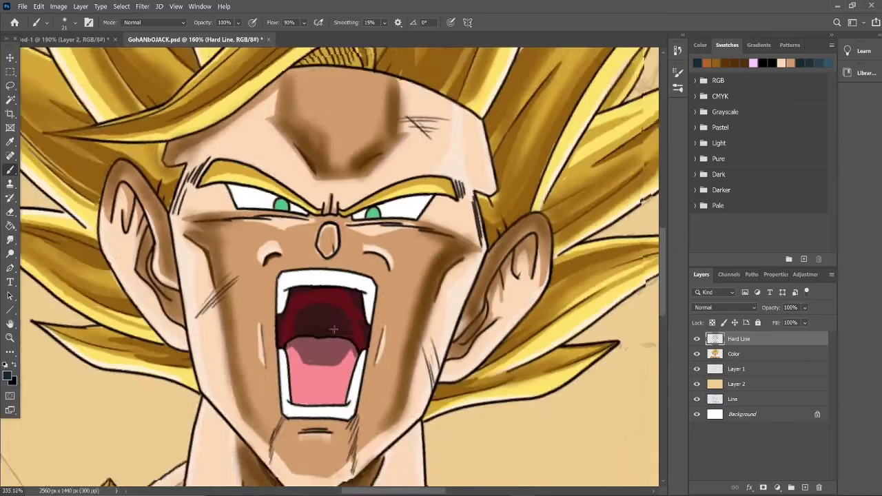
pyautogui.moveTo(110, 227); pyautogui.dragTo(165, 276)
pyautogui.moveTo(189, 303); pyautogui.dragTo(135, 361)
pyautogui.moveTo(157, 244); pyautogui.dragTo(125, 221)
# Step: Brush soft dark-brown shading on the nose tip, the bridge creases and beneath both nostril lines
pyautogui.moveTo(311, 249); pyautogui.dragTo(329, 274)
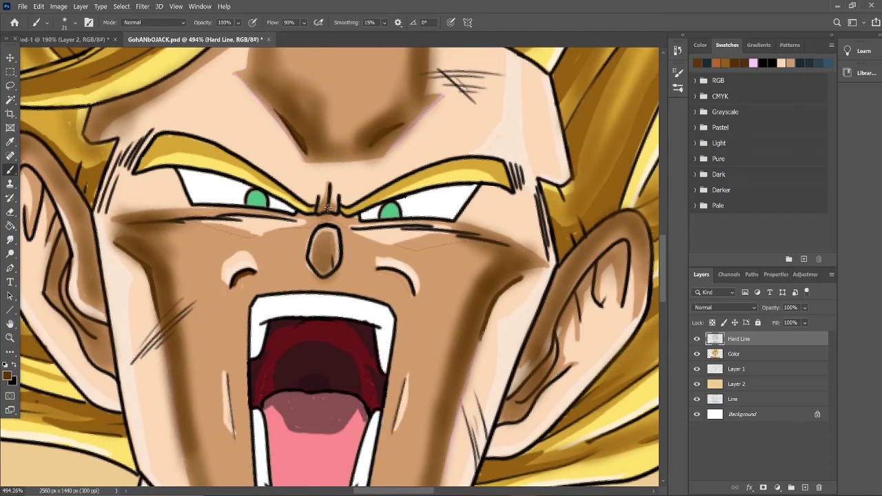
pyautogui.moveTo(318, 199); pyautogui.dragTo(336, 234)
pyautogui.moveTo(311, 220); pyautogui.dragTo(340, 272)
pyautogui.moveTo(326, 234)
pyautogui.mouseDown()
pyautogui.moveTo(336, 268)
pyautogui.moveTo(414, 300)
pyautogui.mouseUp()
pyautogui.moveTo(254, 270); pyautogui.dragTo(236, 277)
# Step: Choose light gray and brush soft shadows on the whites of both eyes on the Color layer
pyautogui.scroll(3, 237, 277)
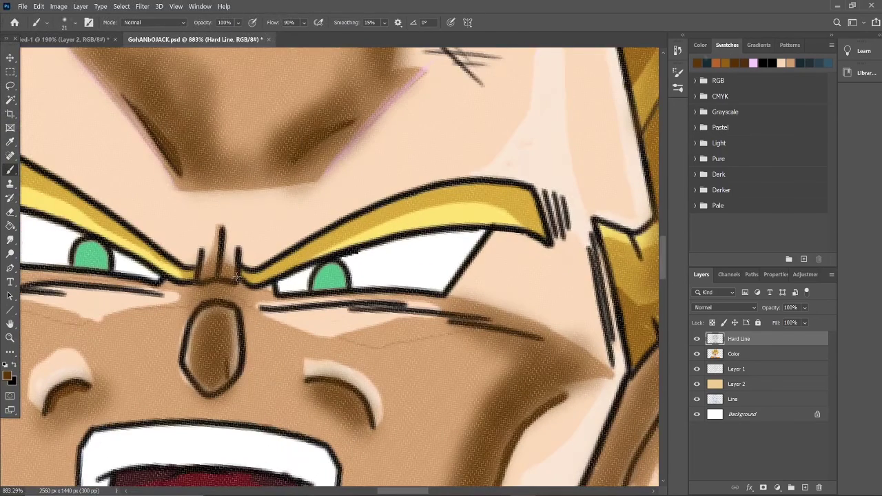
pyautogui.click(700, 44)
pyautogui.click(713, 79)
pyautogui.click(744, 353)
pyautogui.moveTo(348, 276)
pyautogui.mouseDown()
pyautogui.moveTo(392, 250)
pyautogui.moveTo(472, 234)
pyautogui.mouseUp()
pyautogui.moveTo(138, 269); pyautogui.dragTo(399, 268)
pyautogui.moveTo(337, 254); pyautogui.dragTo(224, 209)
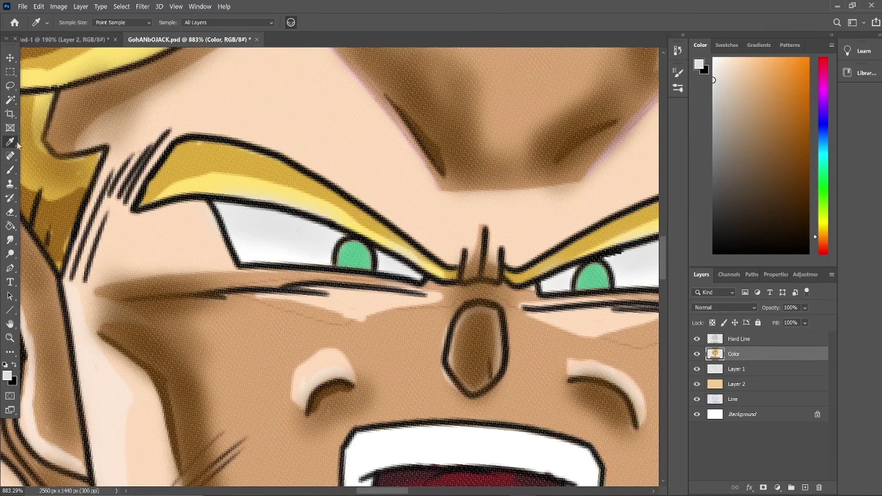
# Step: Brush small pale-green highlights and dark-green shading into both irises on the Color layer with a smaller brush
pyautogui.keyDown('alt'); pyautogui.click(355, 257); pyautogui.keyUp('alt')
pyautogui.press(',')
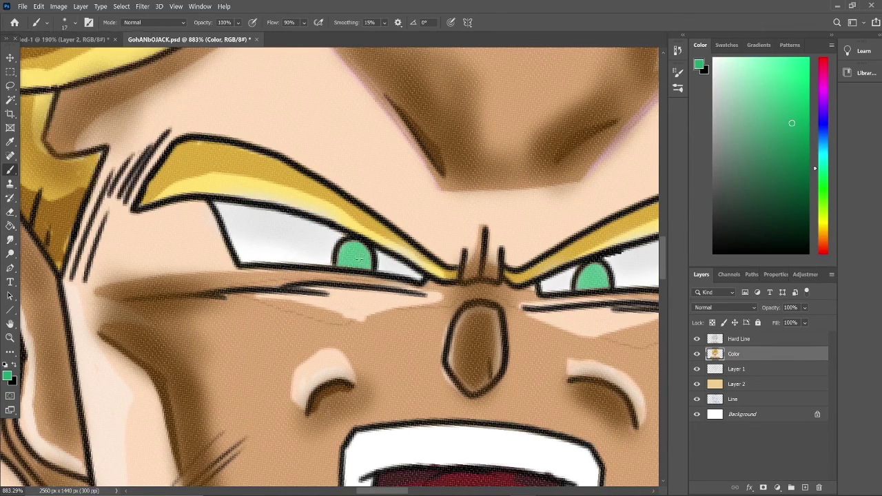
pyautogui.press('[')
pyautogui.press('[')
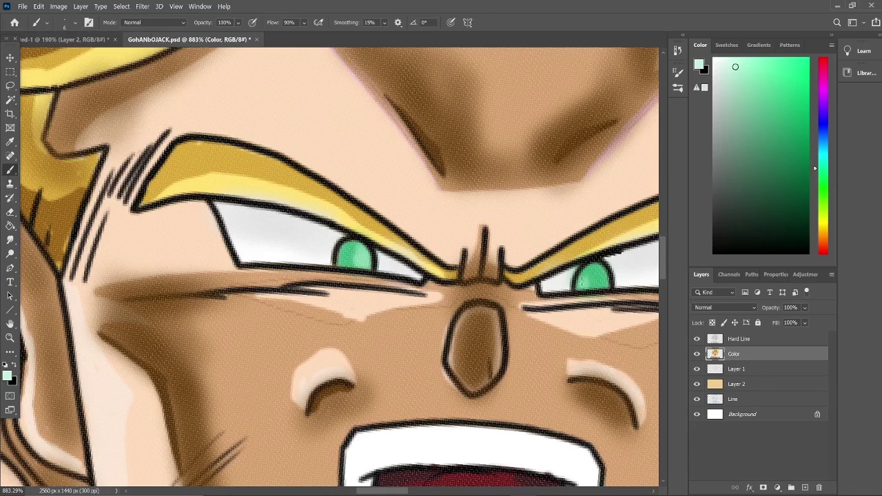
pyautogui.keyDown('alt'); pyautogui.click(582, 279); pyautogui.keyUp('alt')
pyautogui.scroll(-10, 356, 228)
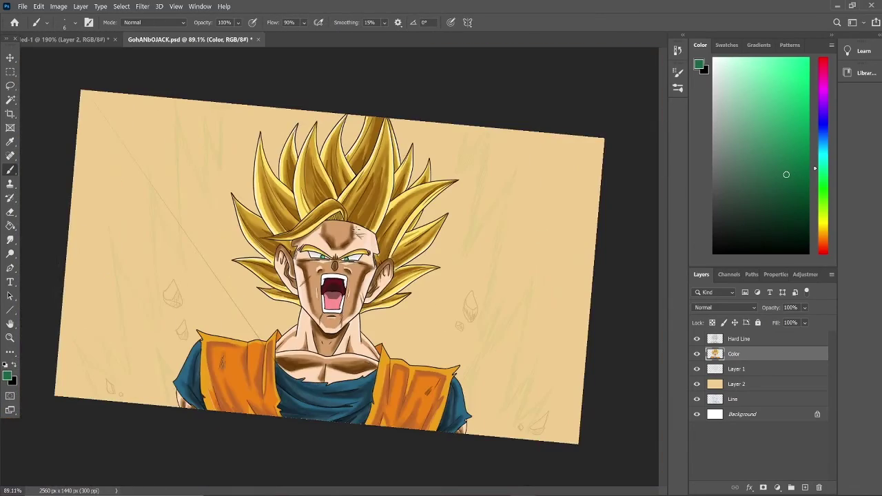
# Step: Choose a pale peach and brush thin rim highlights along the edges of the skin and the orange vest
pyautogui.click(818, 239)
pyautogui.click(736, 65)
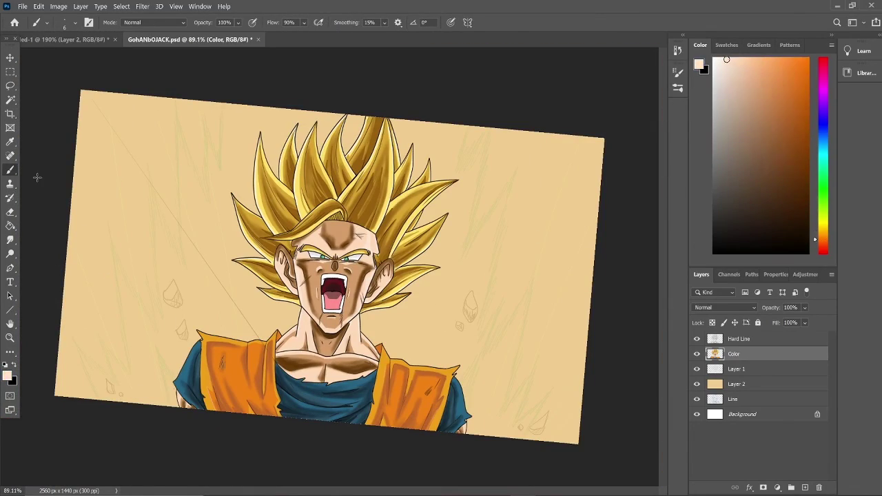
pyautogui.scroll(4, 37, 177)
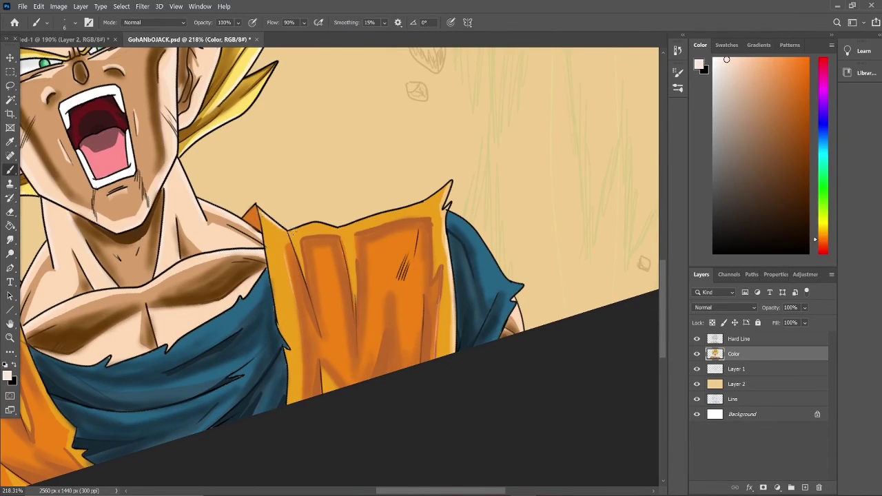
pyautogui.moveTo(445, 488); pyautogui.dragTo(399, 486)
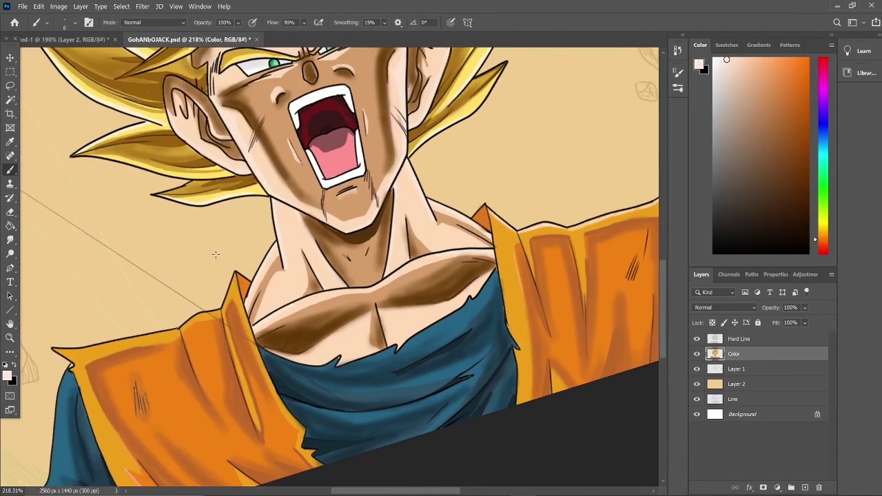
# Step: Touch up the black outline on the vest's shoulder on the Hard Line layer and clear the stray diagonal line beside it
pyautogui.scroll(-5, 216, 254)
pyautogui.scroll(4, 465, 378)
pyautogui.hotkey('alt', ']')
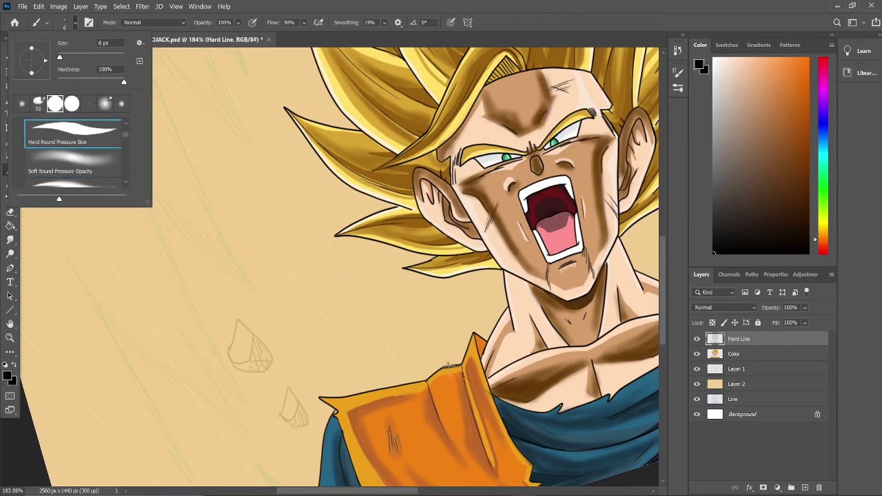
pyautogui.keyDown('shift'); pyautogui.click(444, 370); pyautogui.keyUp('shift')
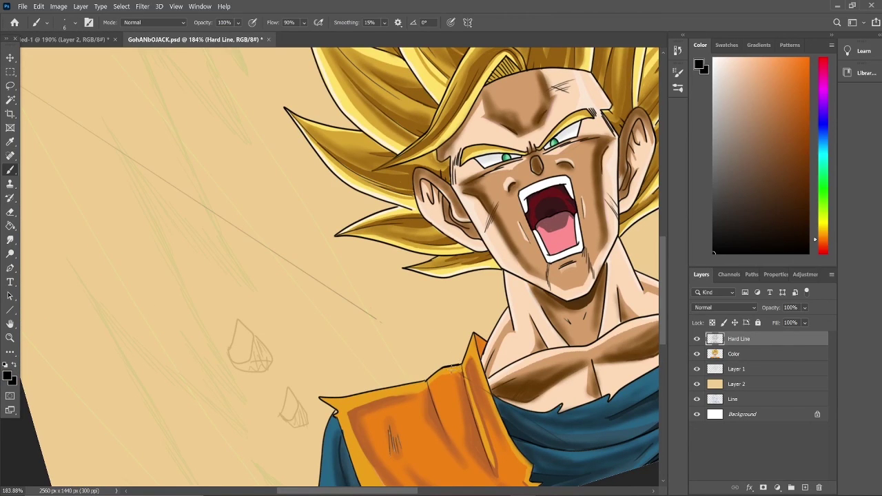
pyautogui.press('x')
pyautogui.scroll(-2, 338, 265)
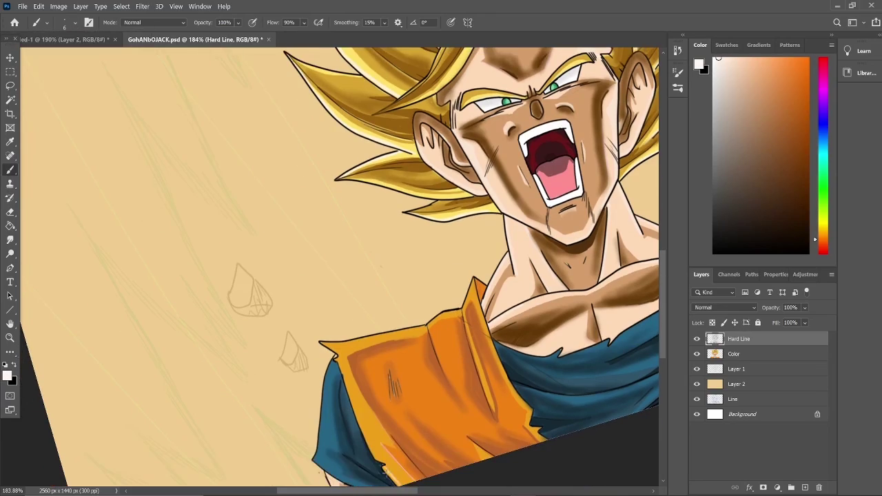
pyautogui.scroll(-4, 390, 331)
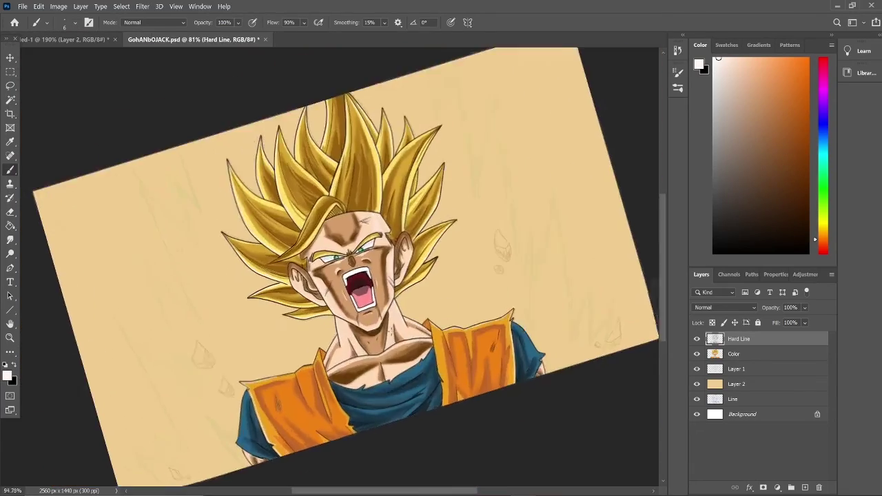
# Step: Hide Layer 1, Layer 2 and the Line layer, toggling the Color layer off and on to check the linework
pyautogui.scroll(3, 390, 332)
pyautogui.click(737, 369)
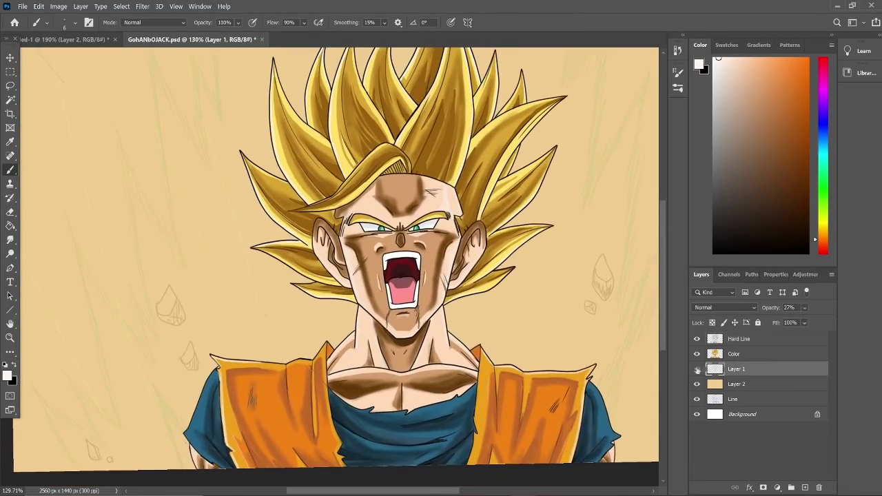
pyautogui.scroll(-2, 331, 265)
pyautogui.moveTo(696, 368); pyautogui.dragTo(694, 386)
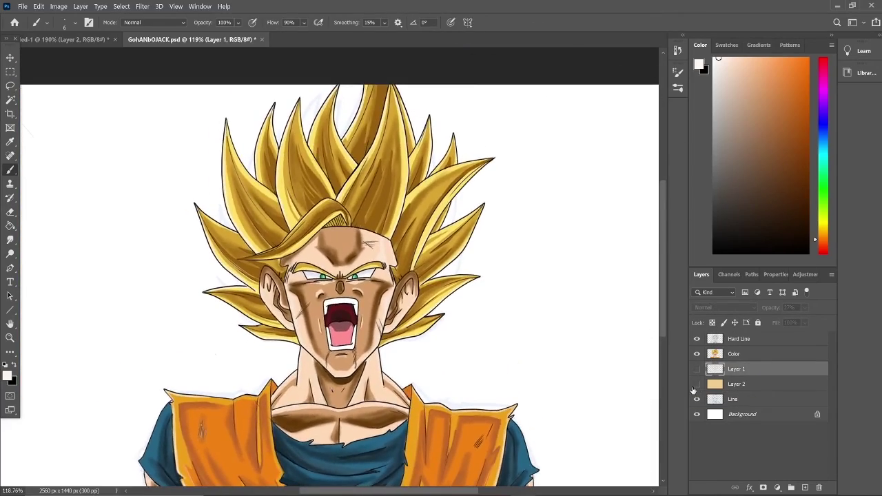
pyautogui.click(697, 353)
pyautogui.click(696, 339)
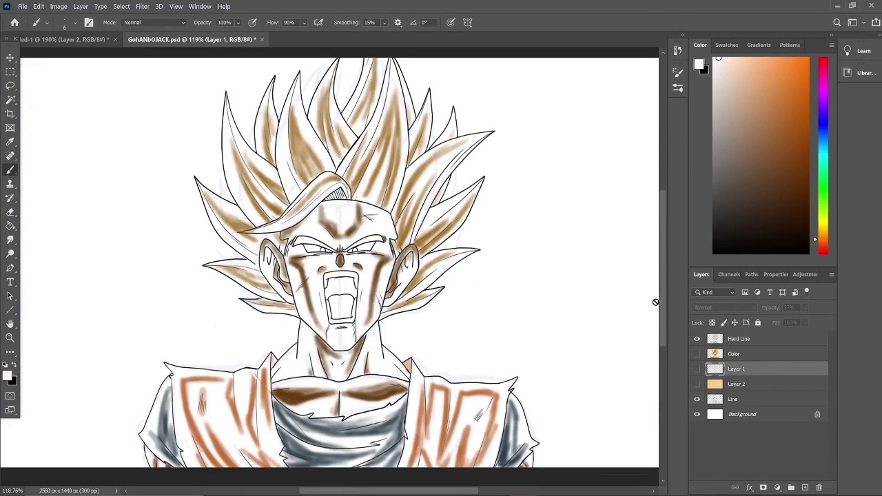
pyautogui.click(696, 353)
# Step: Start exporting the finished character artwork
pyautogui.click(38, 7)
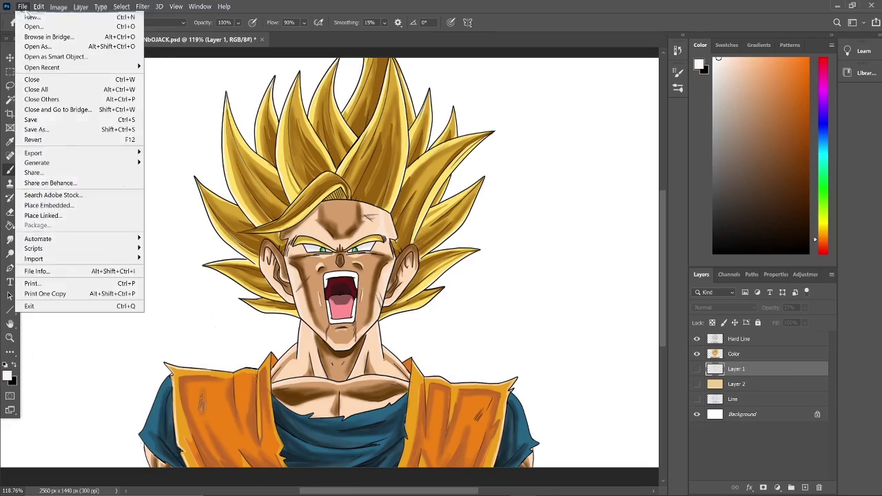
pyautogui.moveTo(69, 155)
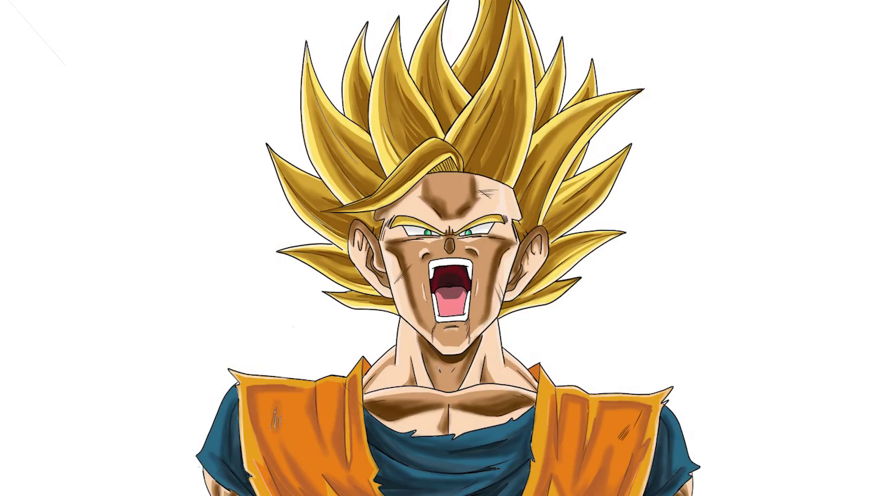